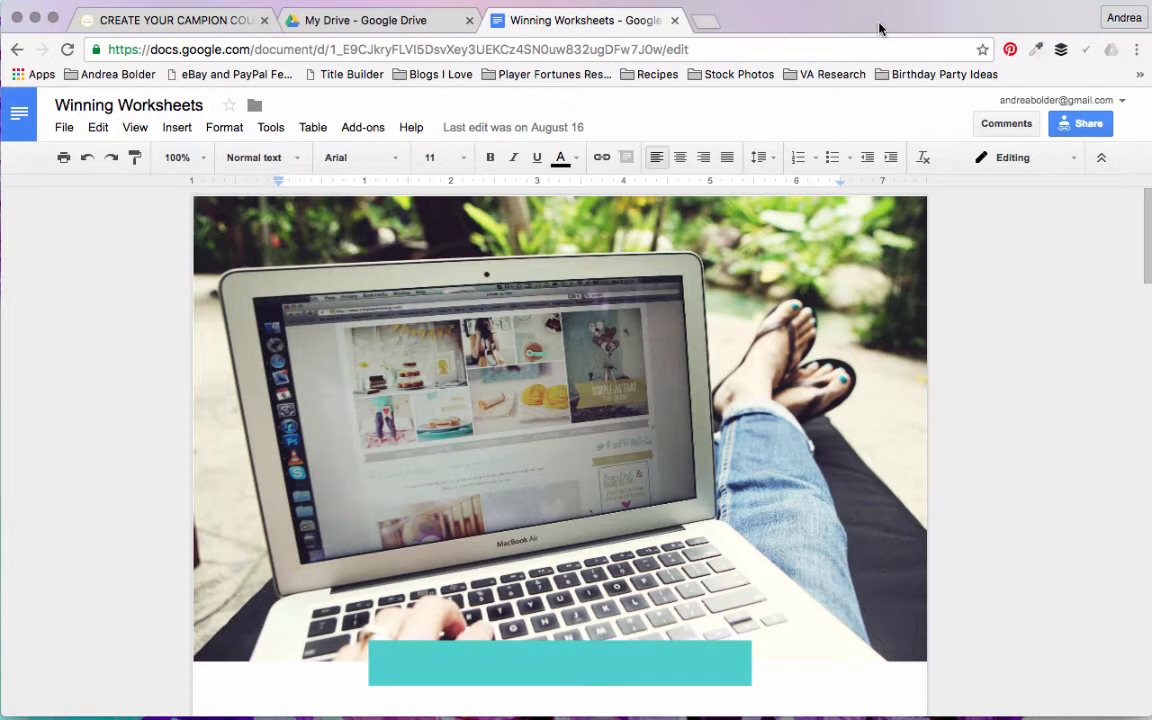
Step: Create a new blank document and name it Winning Worksheets 2
click(61, 130)
mouse_move(98, 205)
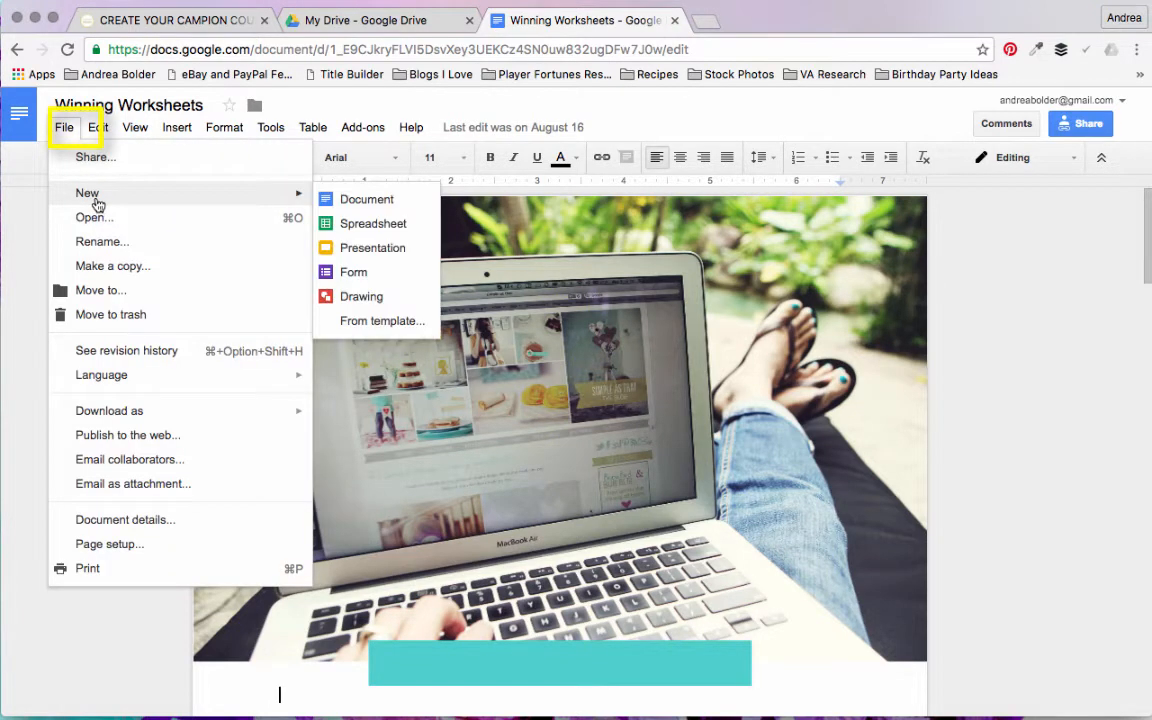
click(366, 201)
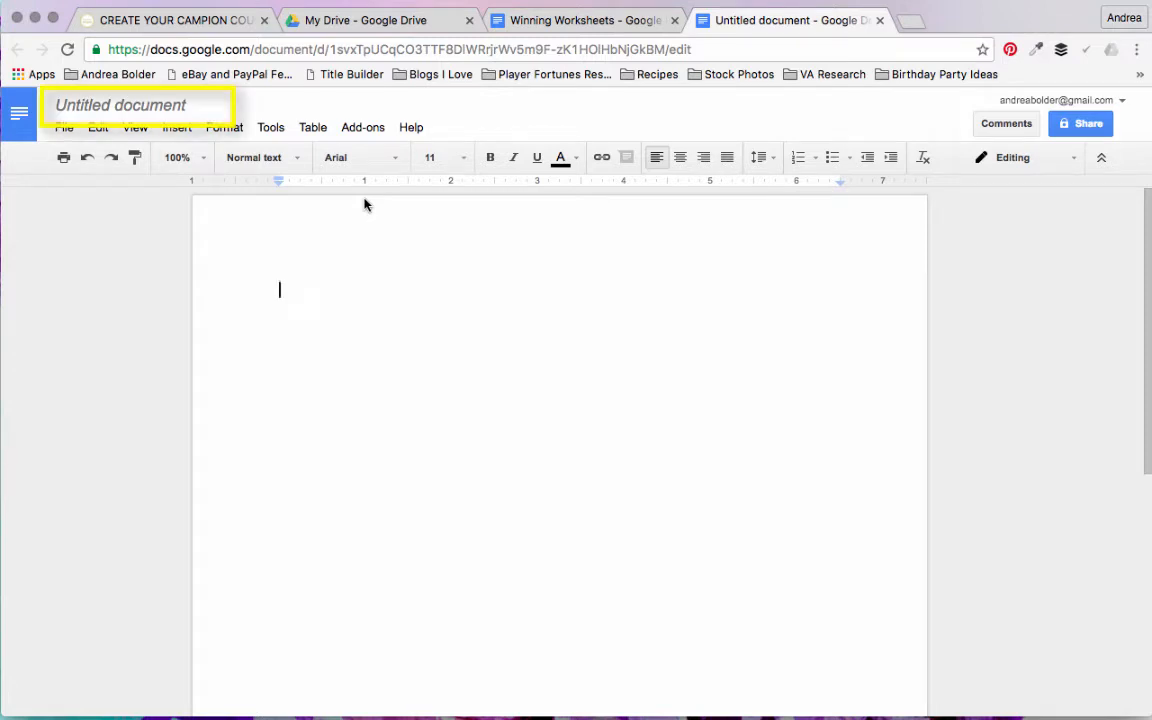
click(144, 95)
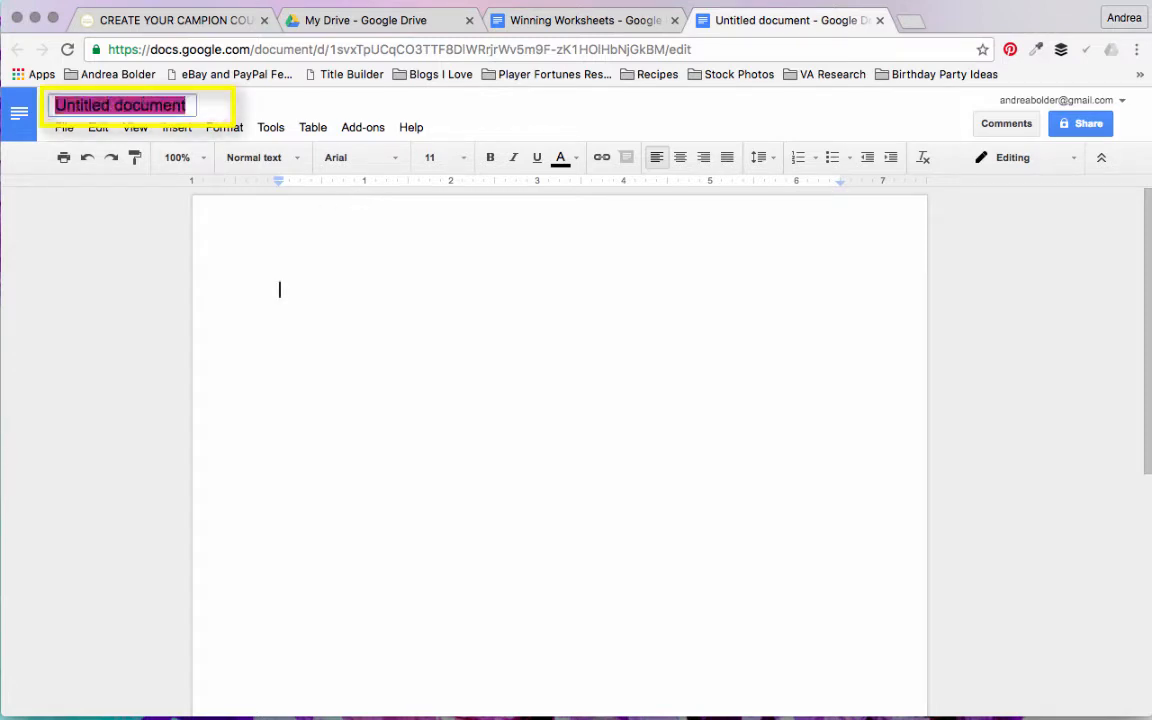
text(Winning Worksh)
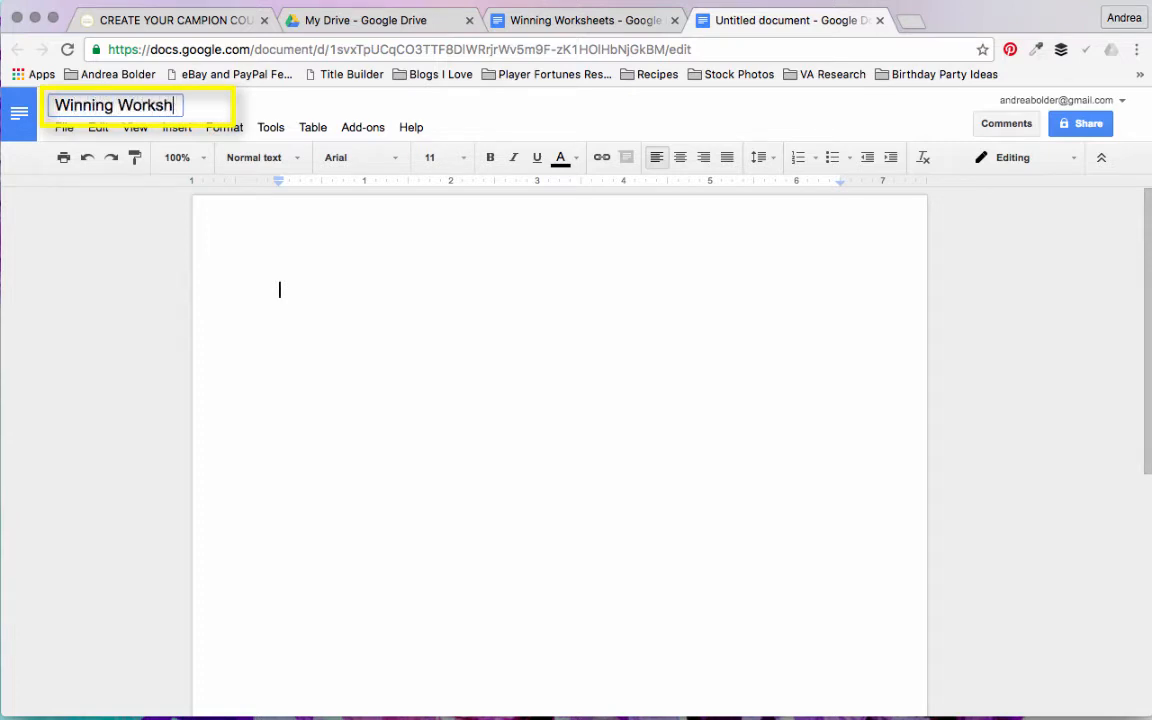
text(eets 2)
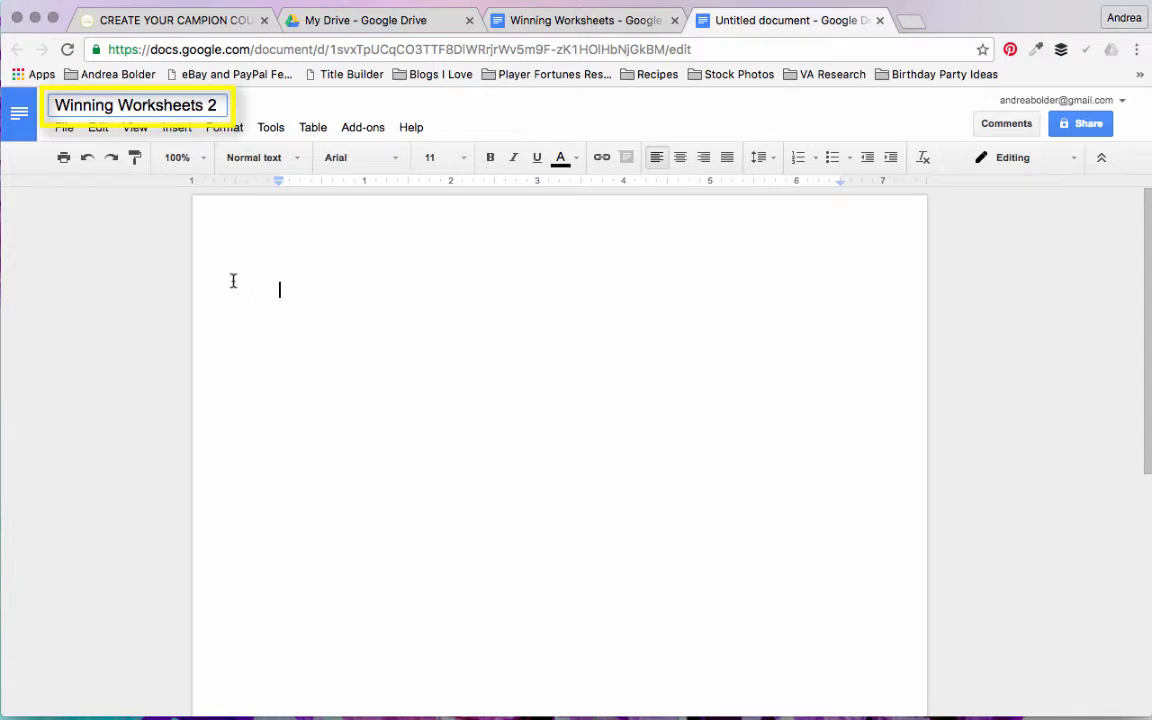
key(Return)
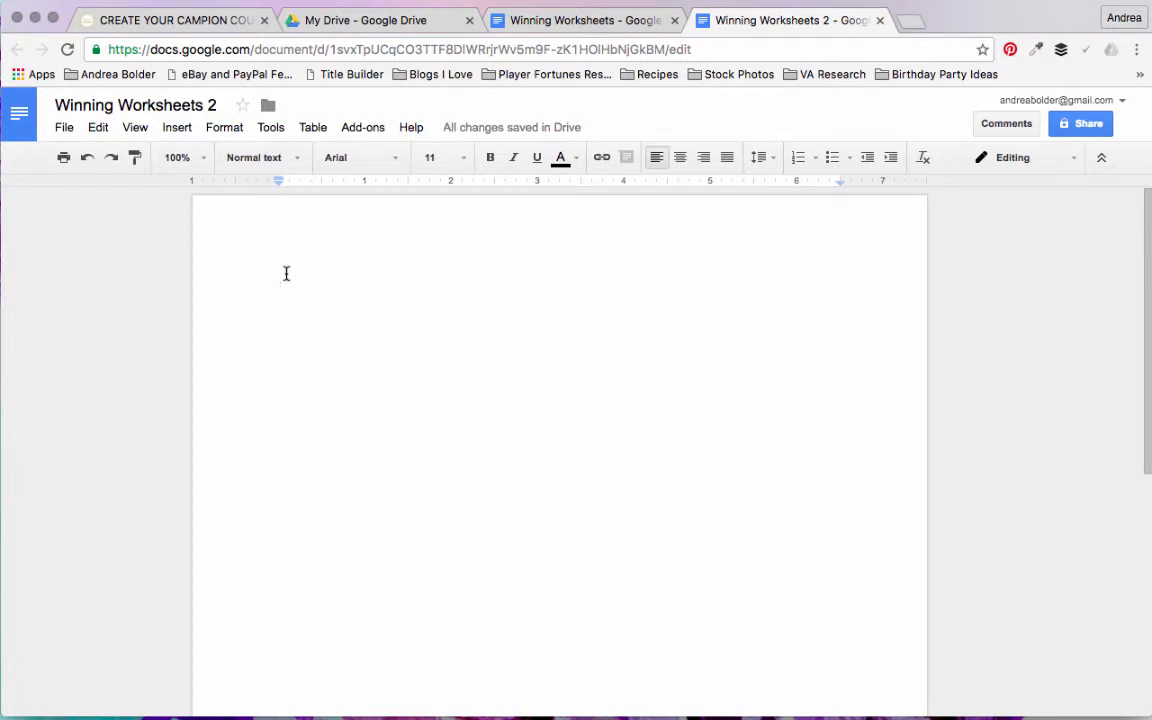
Step: Set the document's top and bottom page margins to 0 inches in the page setup
click(58, 130)
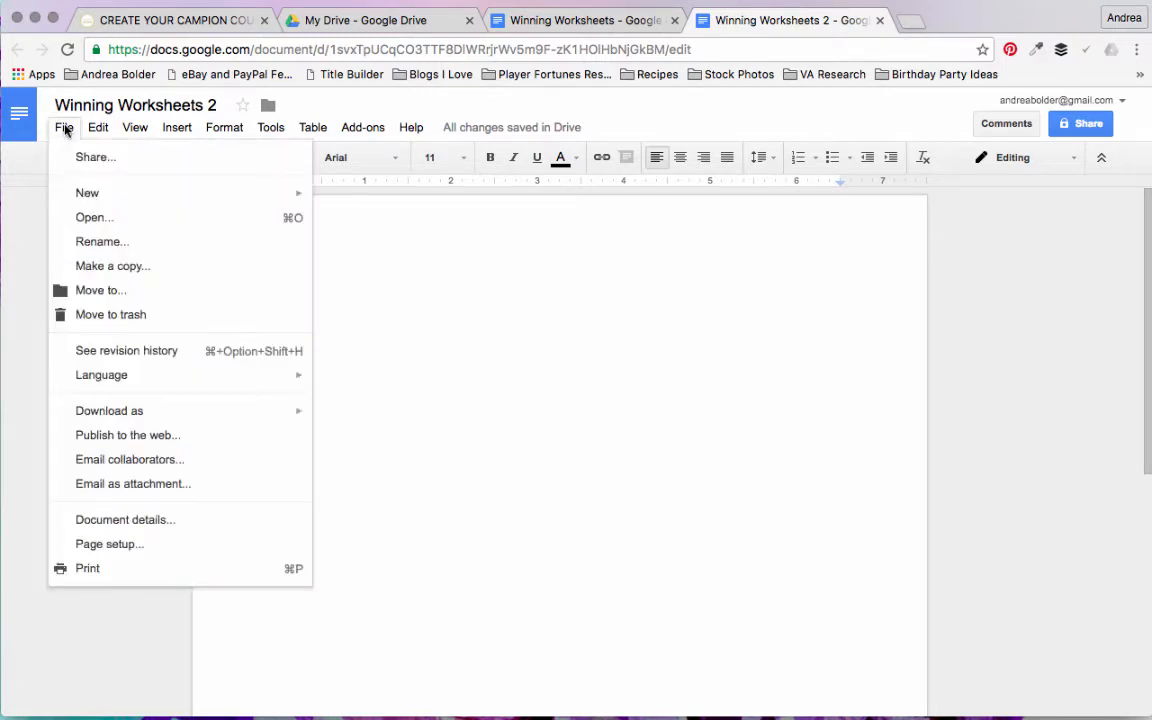
click(110, 546)
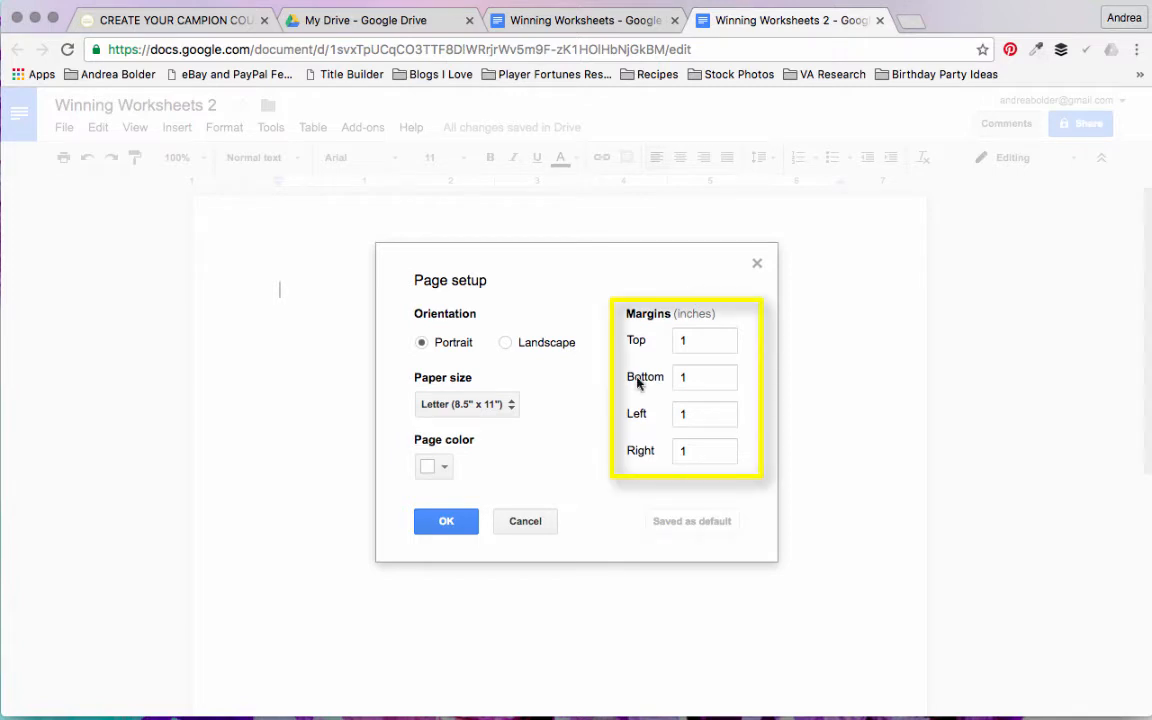
click(699, 348)
key(BackSpace)
text(0)
click(718, 376)
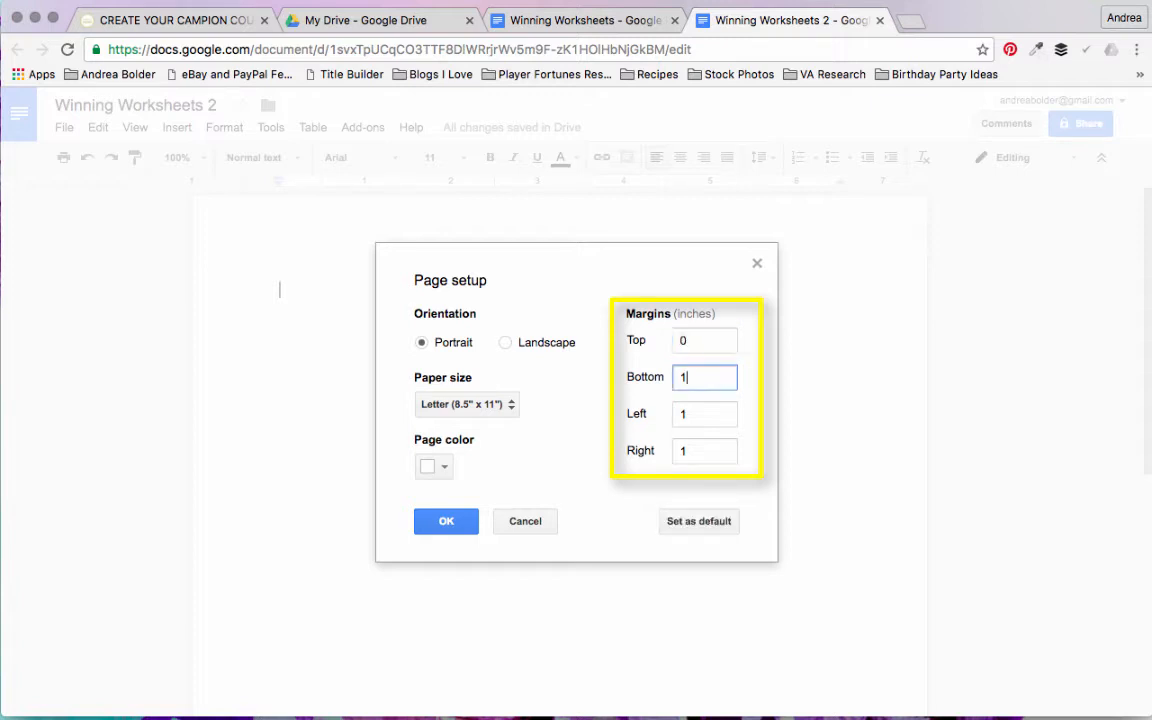
key(BackSpace)
text(0)
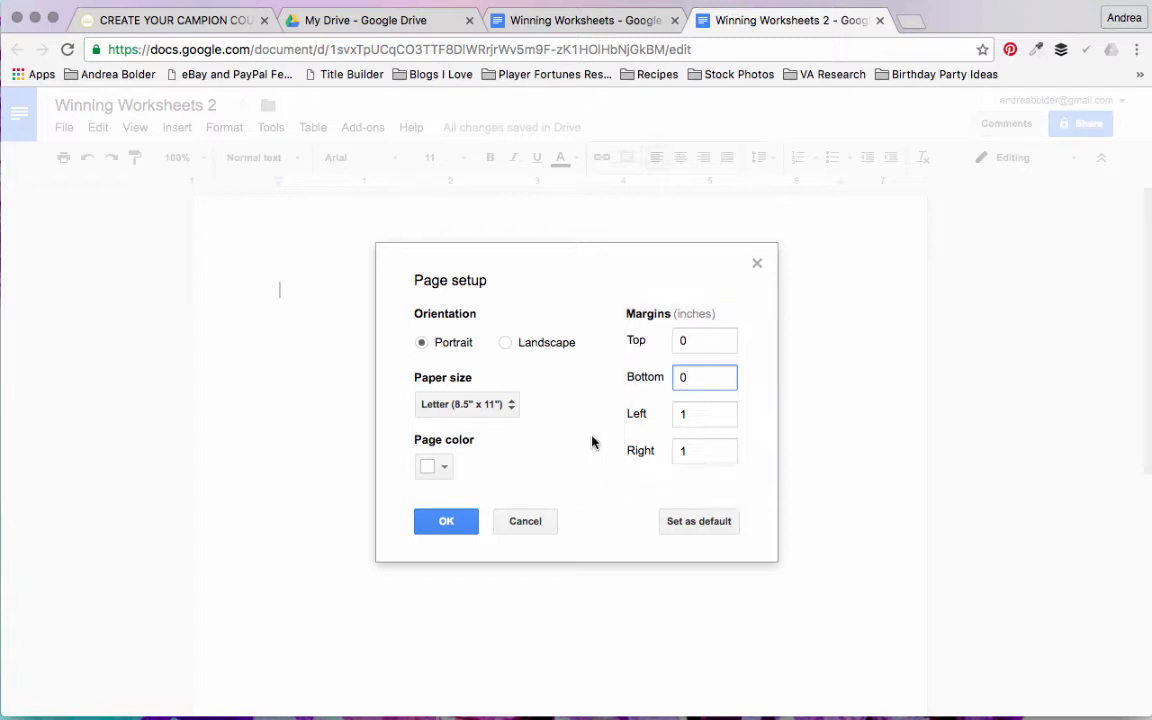
click(439, 527)
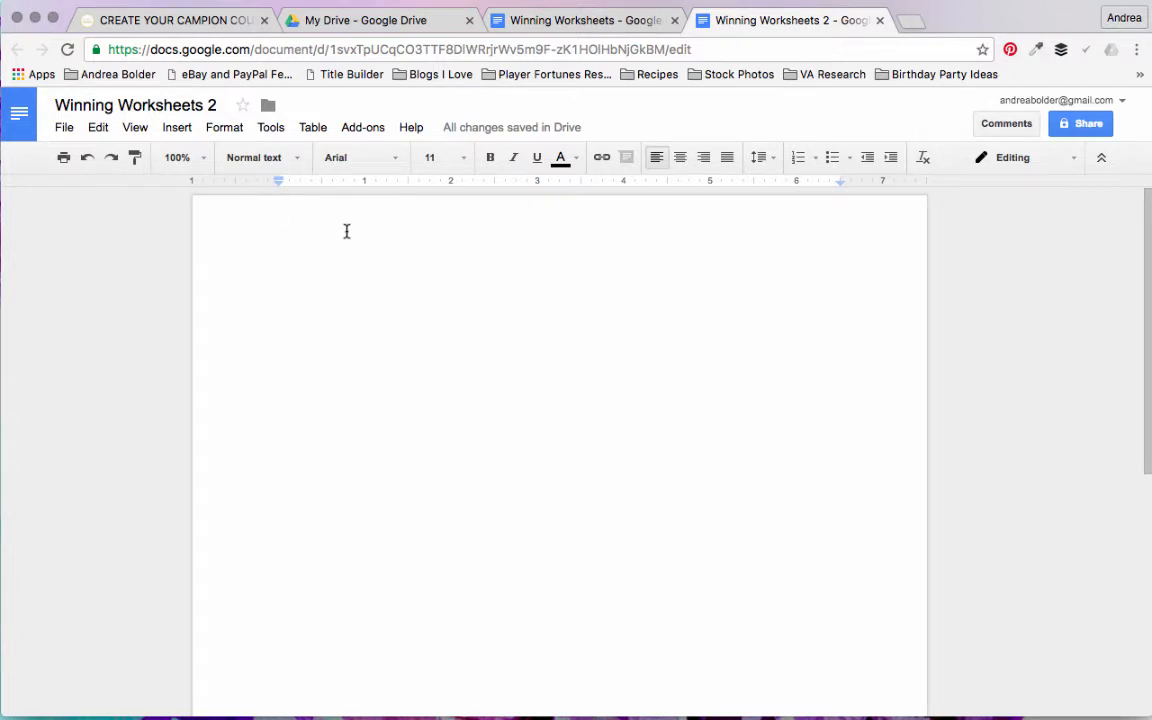
Step: Add three blank lines at the start of the page and write the title "Create Winning Worksheets" below them
key(Return)
key(Return)
key(Return)
key(Return)
key(Return)
text(Create)
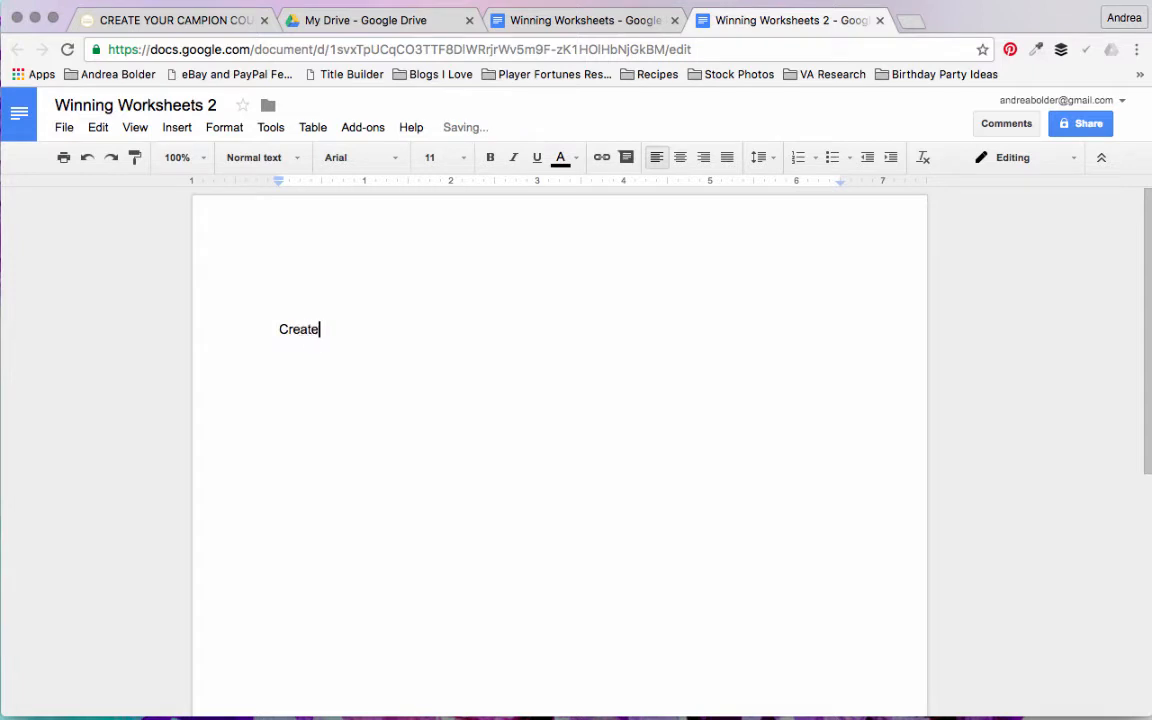
text( Winning Worksheets)
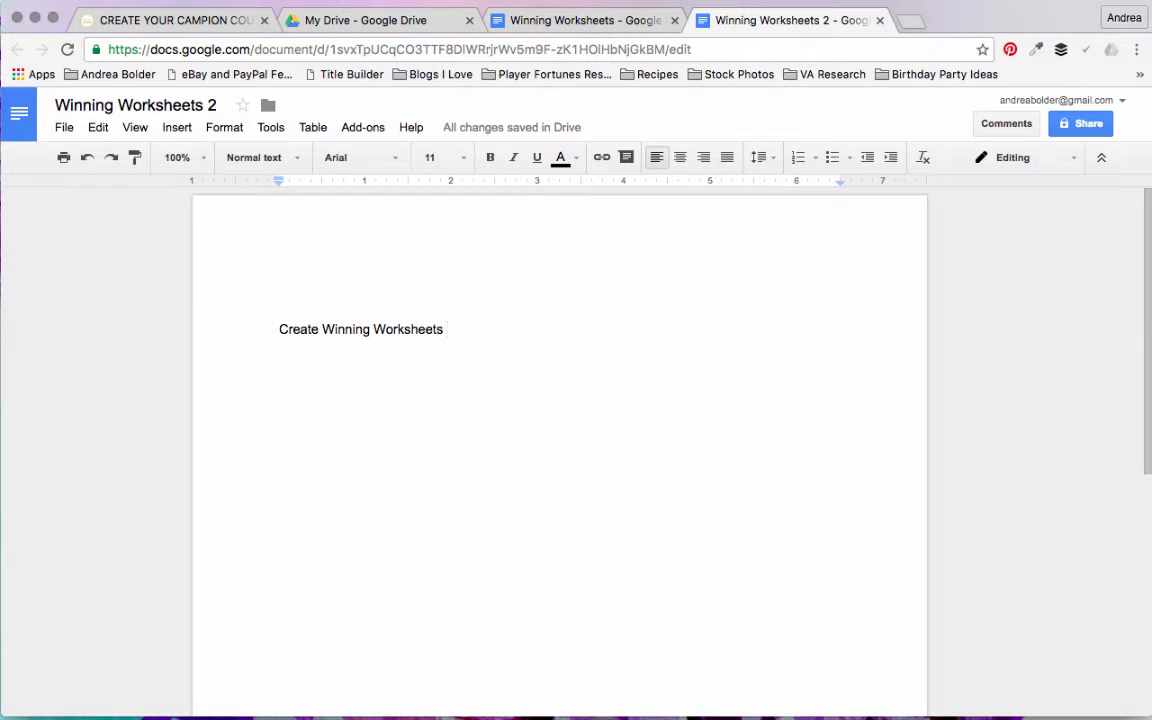
Step: Format the title line "Create Winning Worksheets" in Playfair Display, size 48, and centre it
triple_click(433, 338)
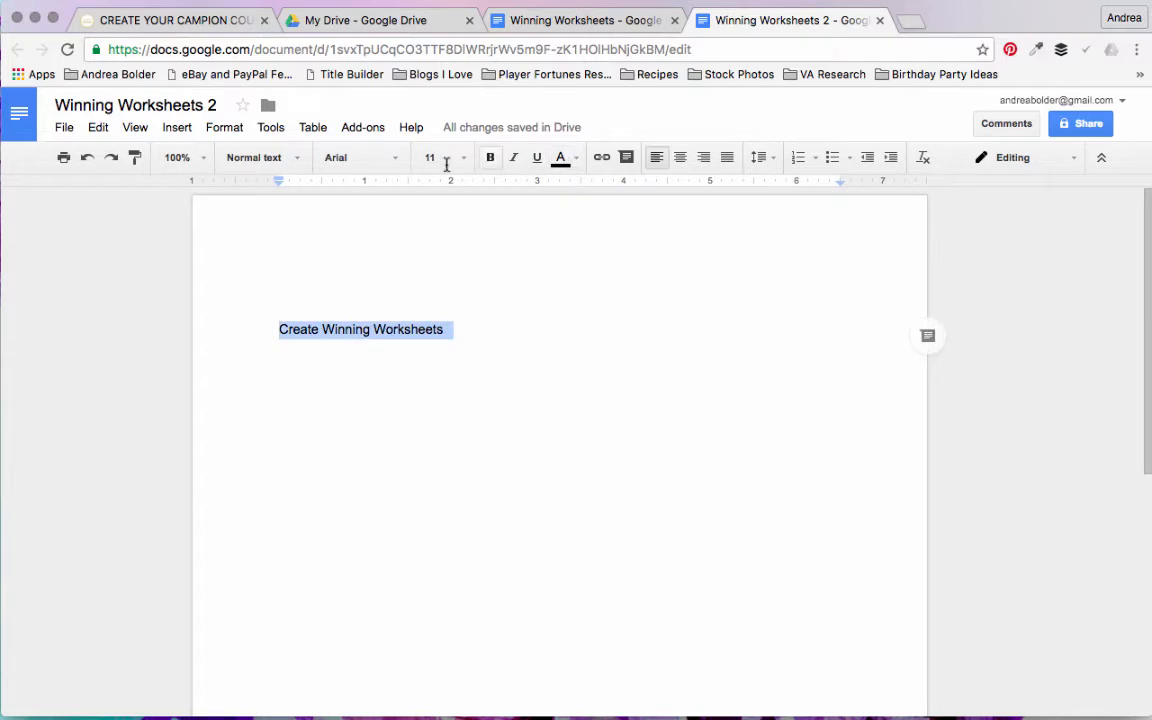
click(390, 160)
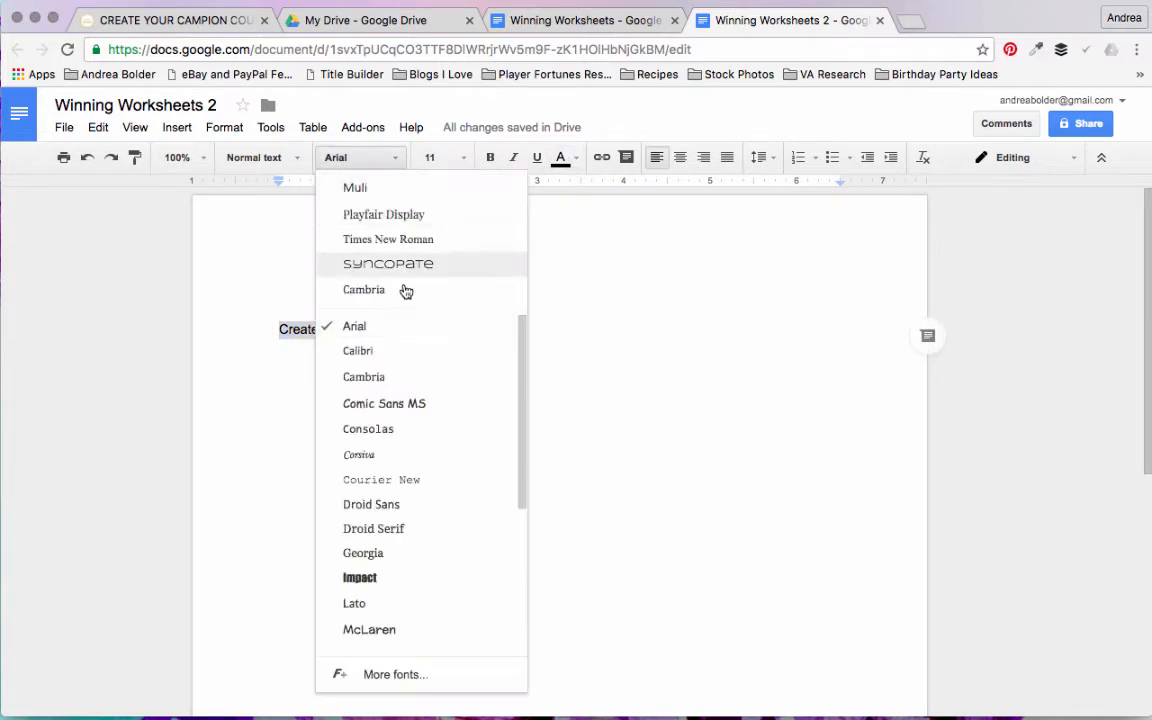
click(410, 216)
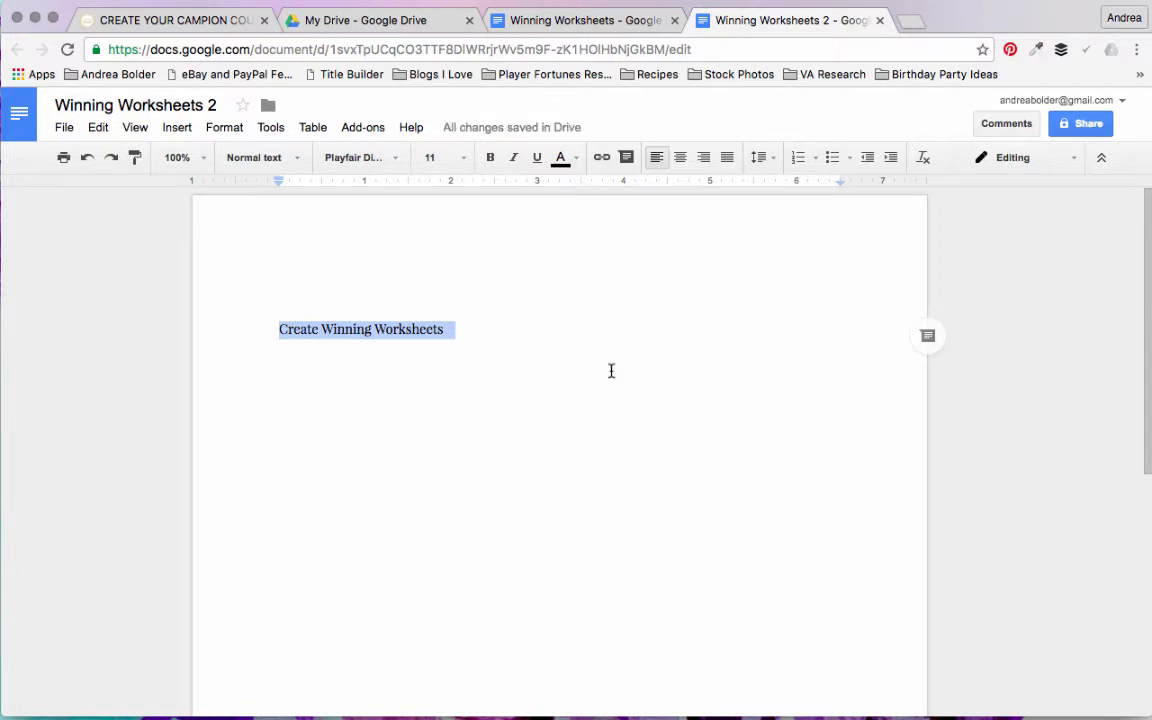
click(462, 158)
click(455, 432)
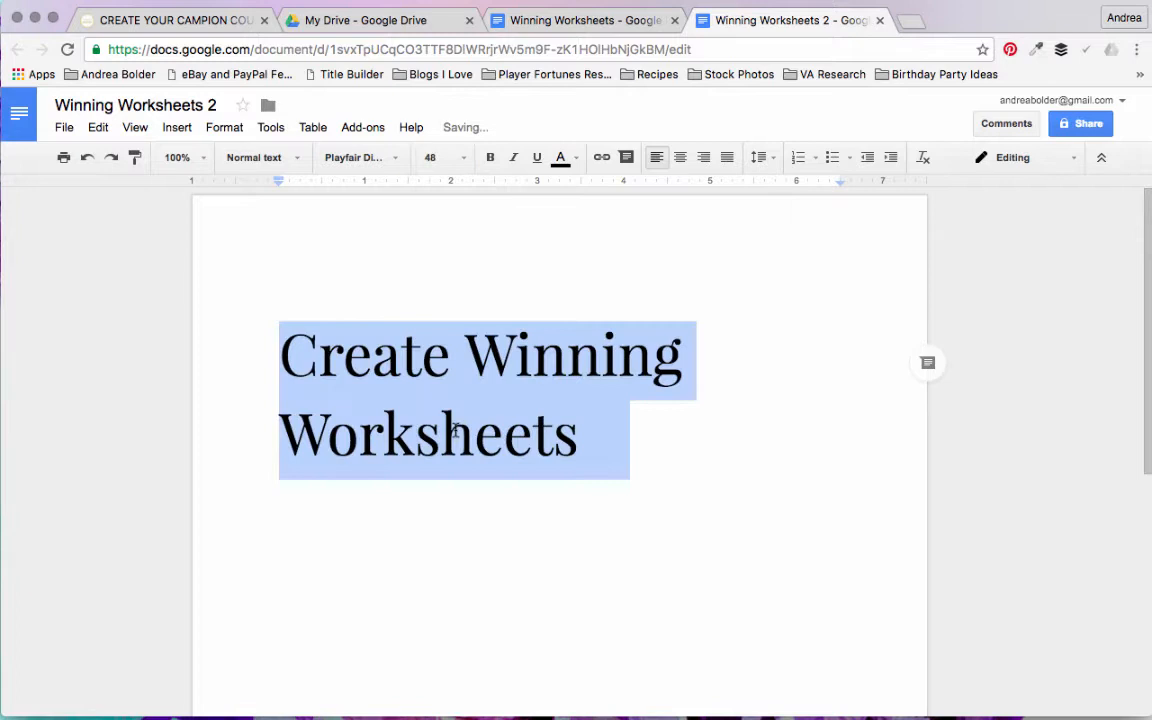
click(680, 158)
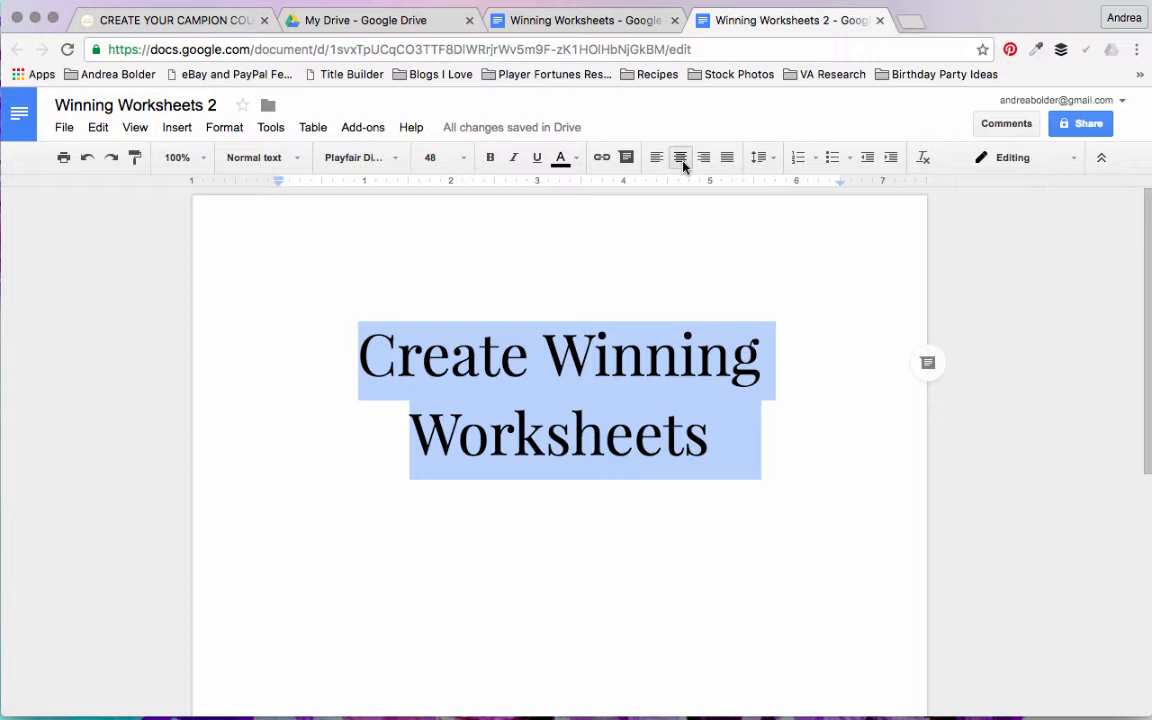
Step: Update the Title paragraph style to match the formatted title line and check the list of styles
click(292, 160)
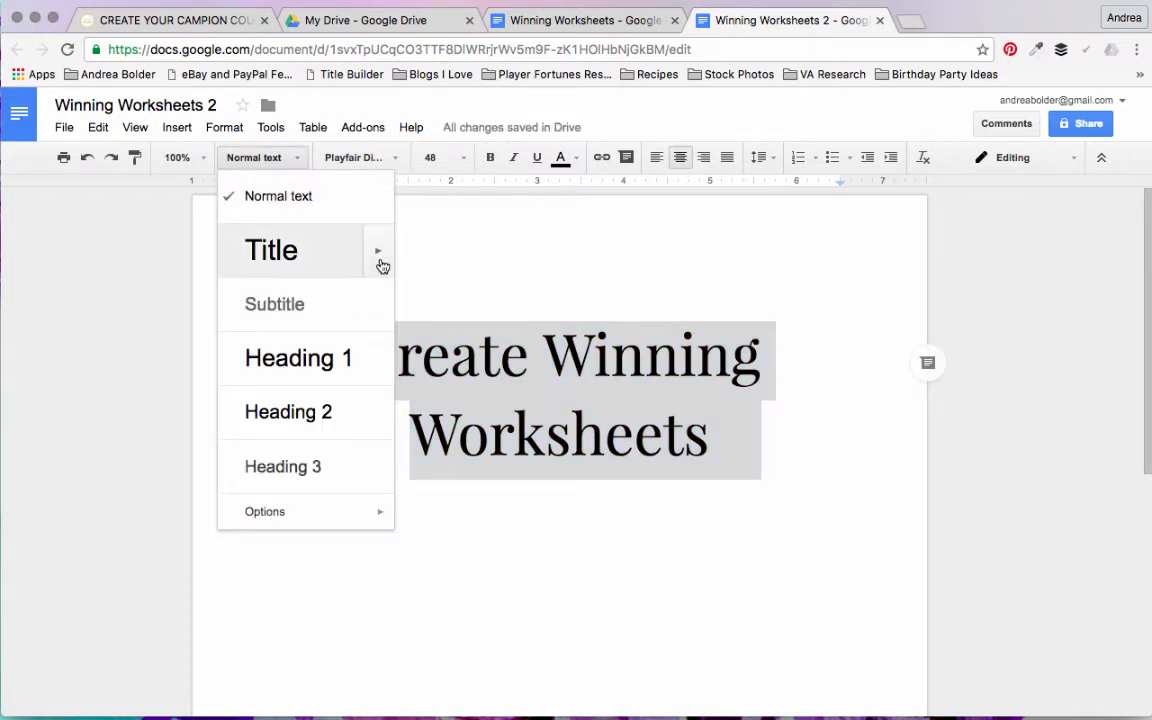
mouse_move(381, 265)
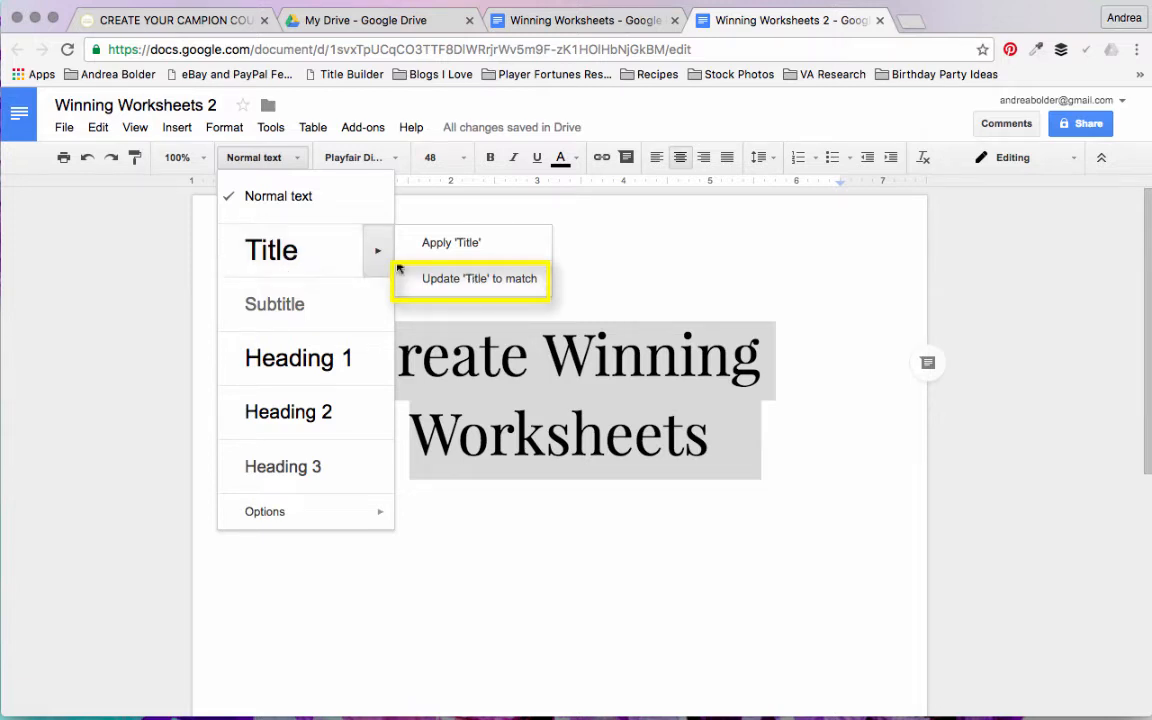
click(468, 285)
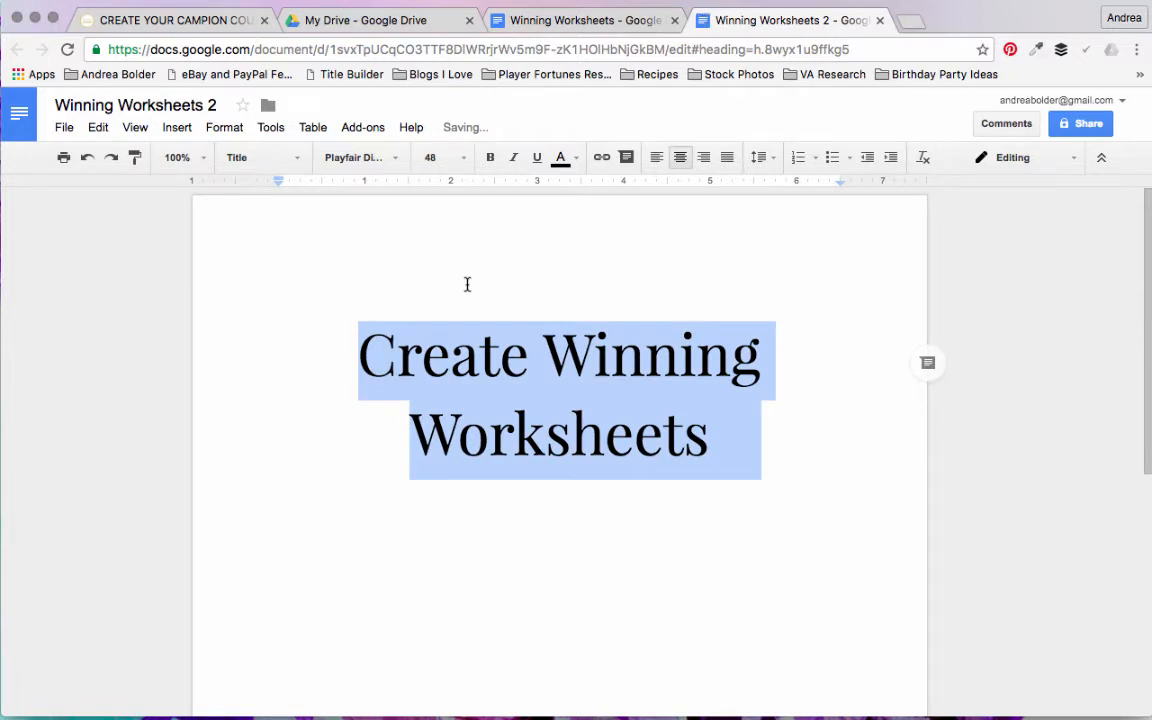
click(285, 158)
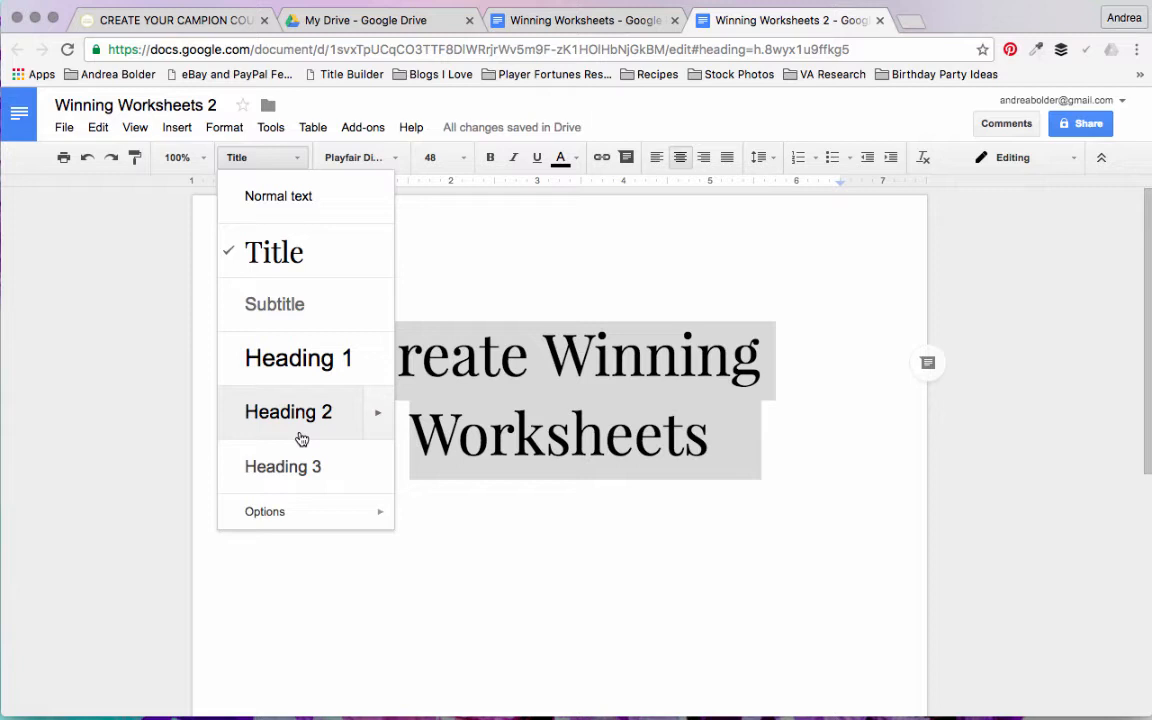
click(597, 370)
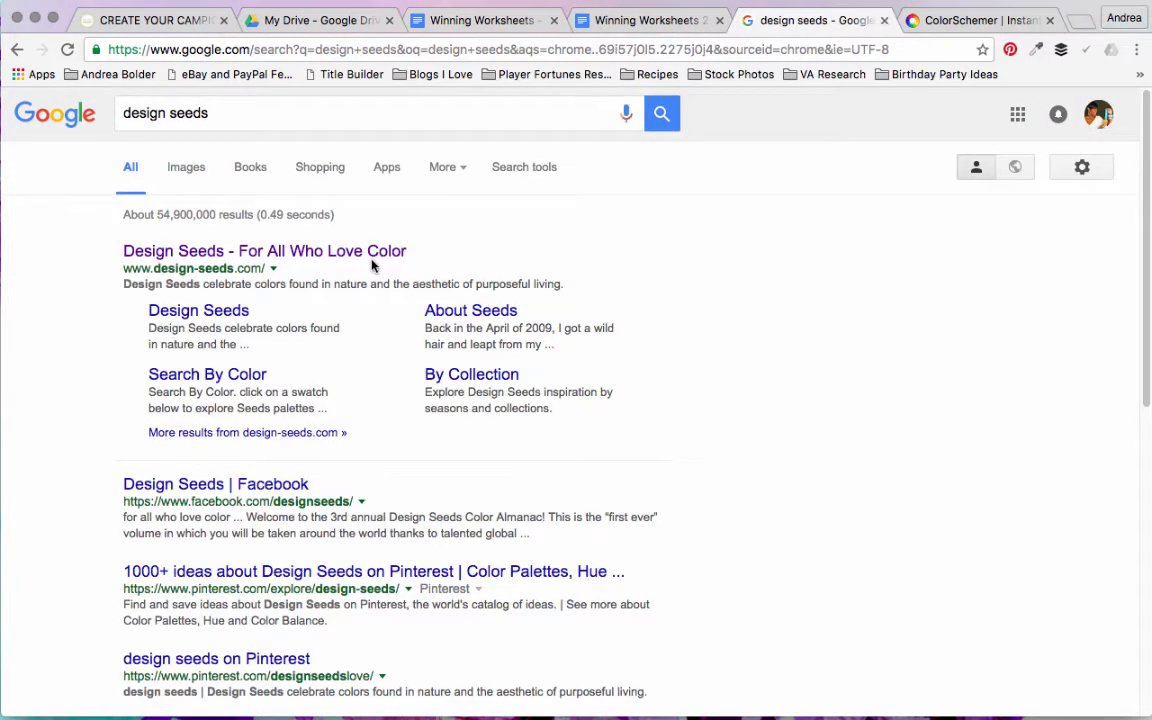
Step: Open the Design Seeds website from the search results and browse the colour palettes on its home page
click(327, 251)
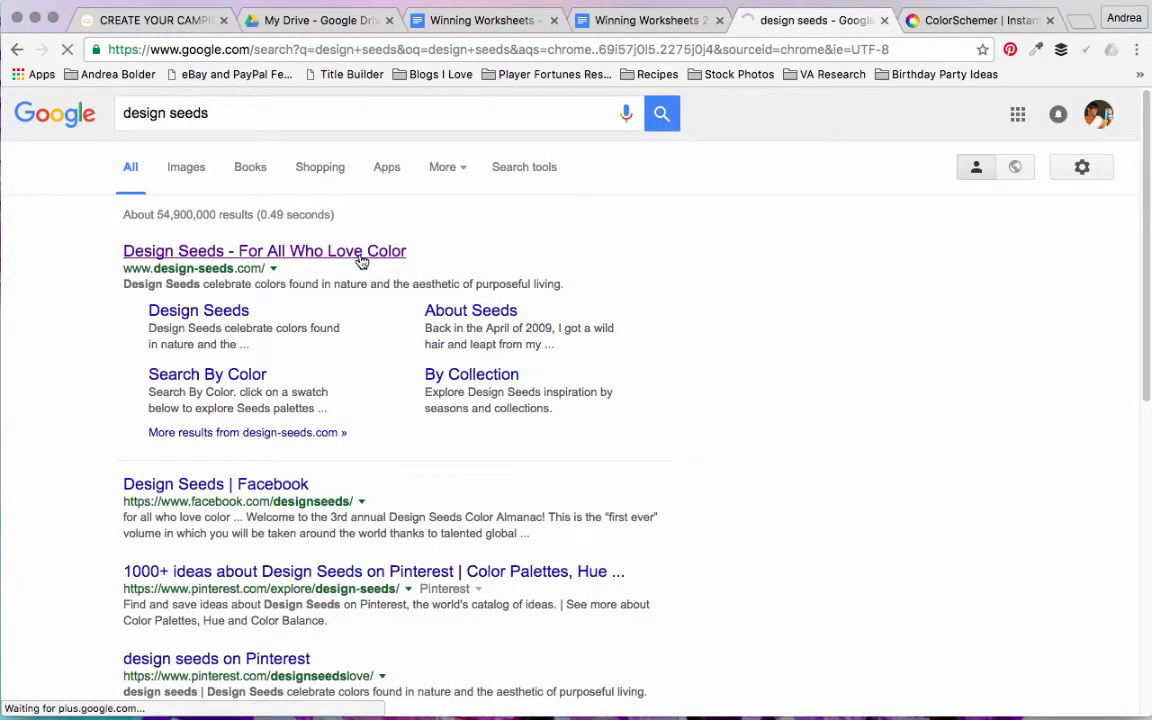
click(1049, 20)
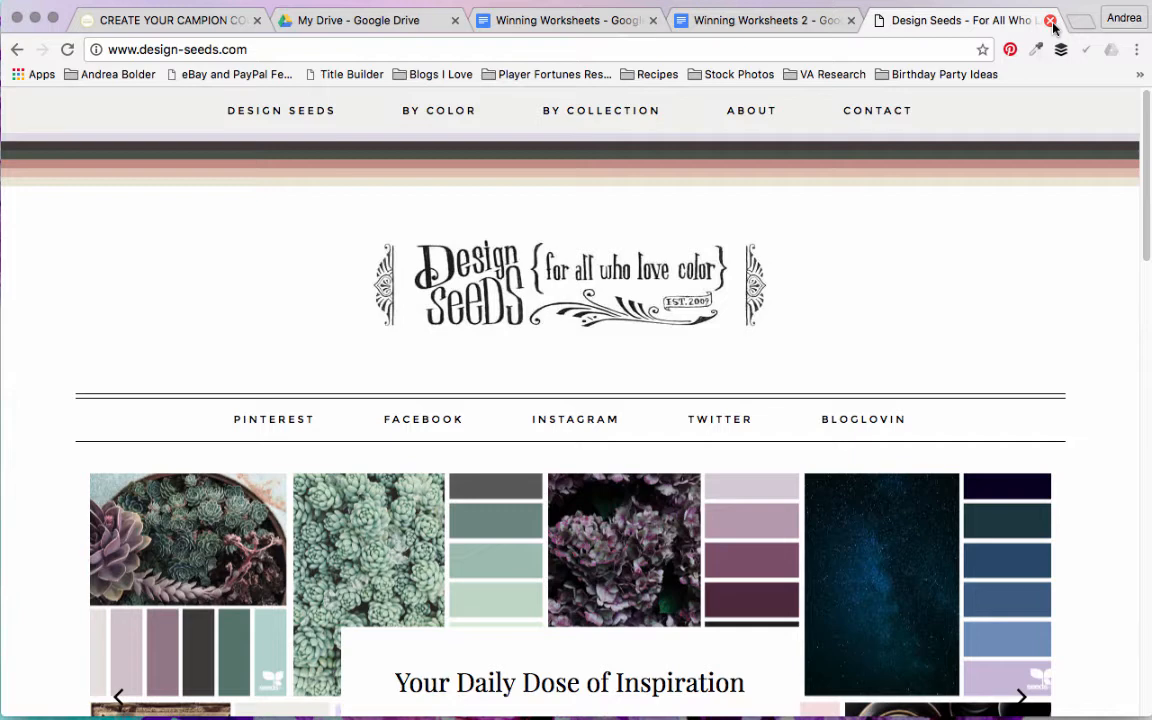
drag(1146, 148, 1149, 453)
drag(1149, 540, 1149, 615)
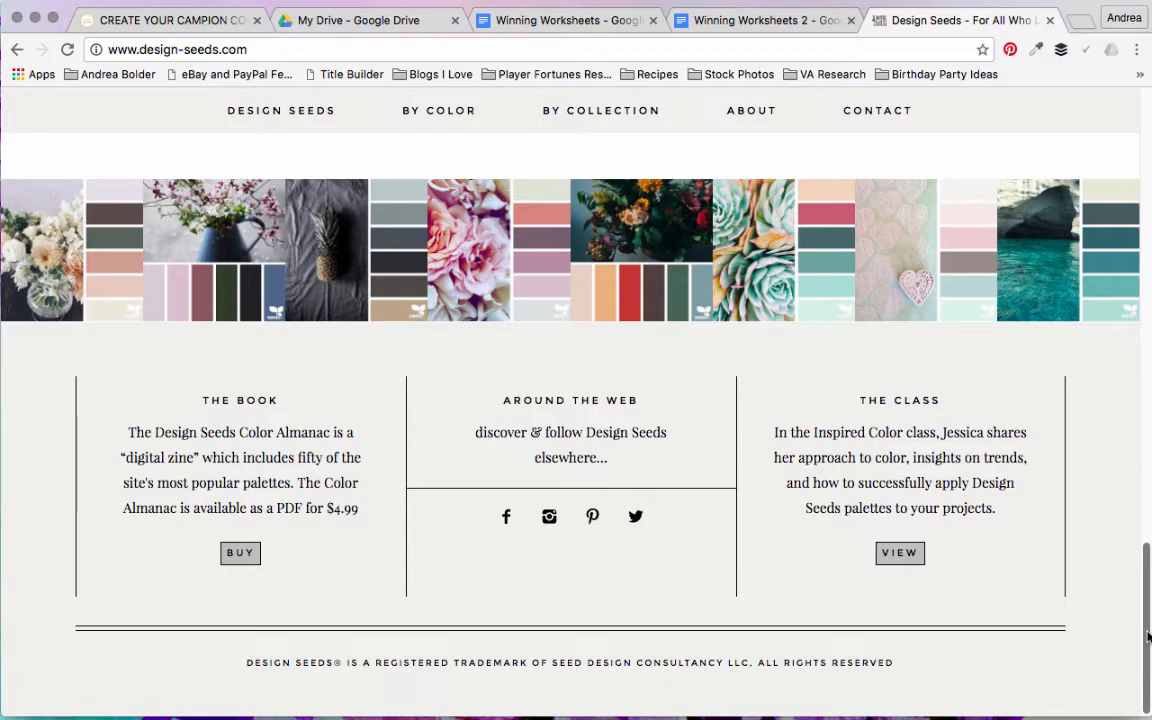
drag(1148, 636, 1148, 215)
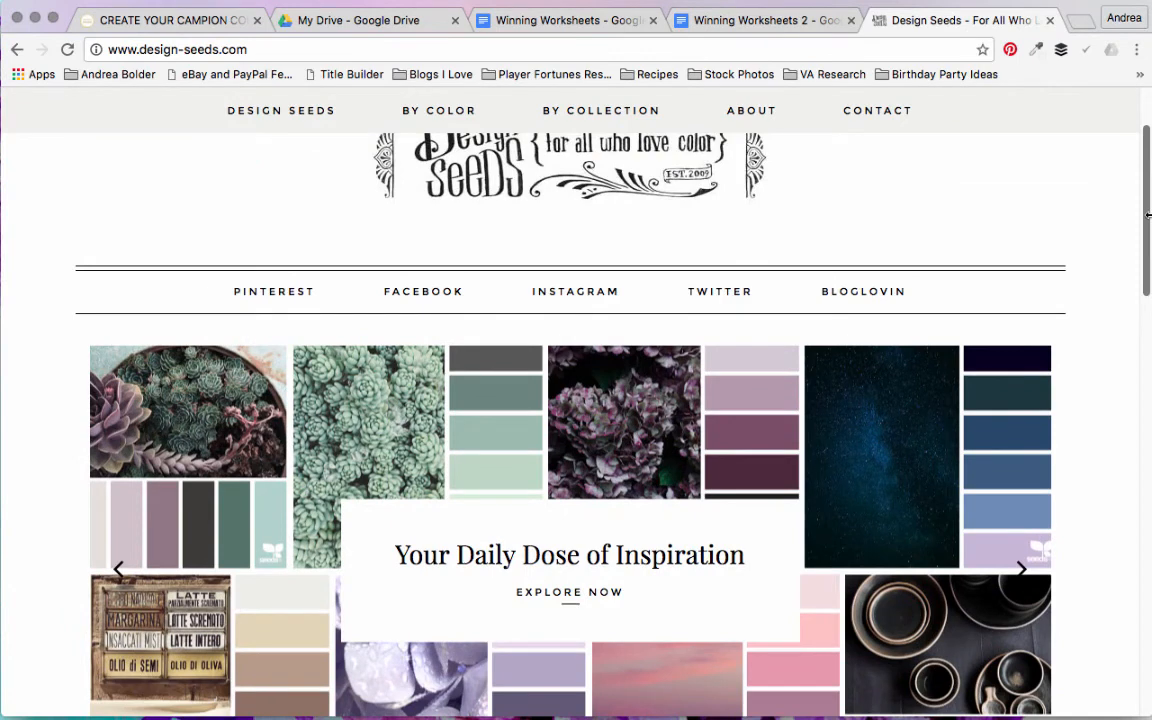
drag(1148, 215, 1143, 131)
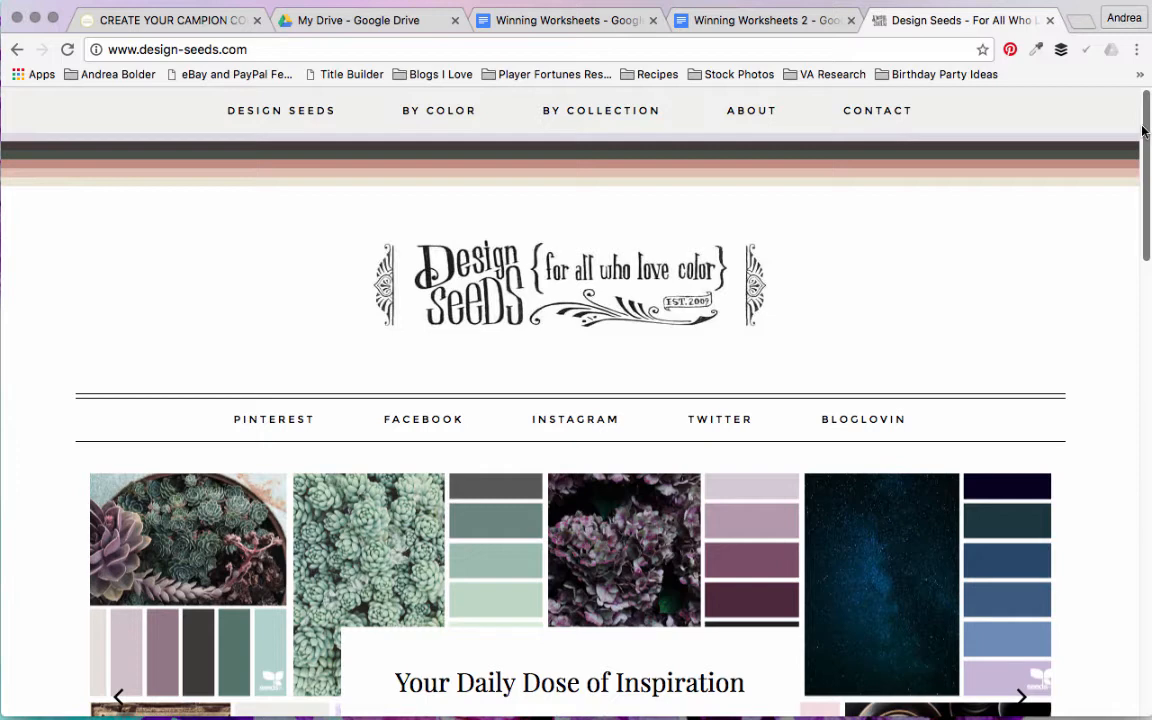
drag(1143, 131, 1147, 404)
Step: Return to the Winning Worksheets 2 document and open the custom text colour picker for the whole title
click(753, 20)
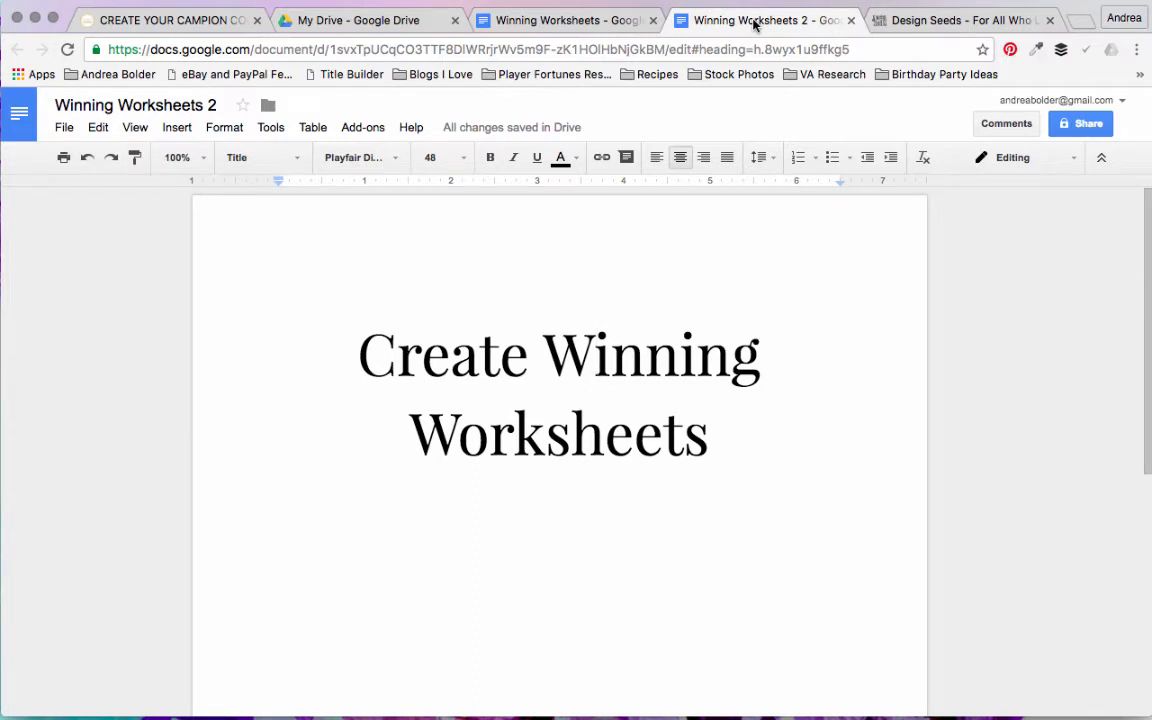
triple_click(686, 394)
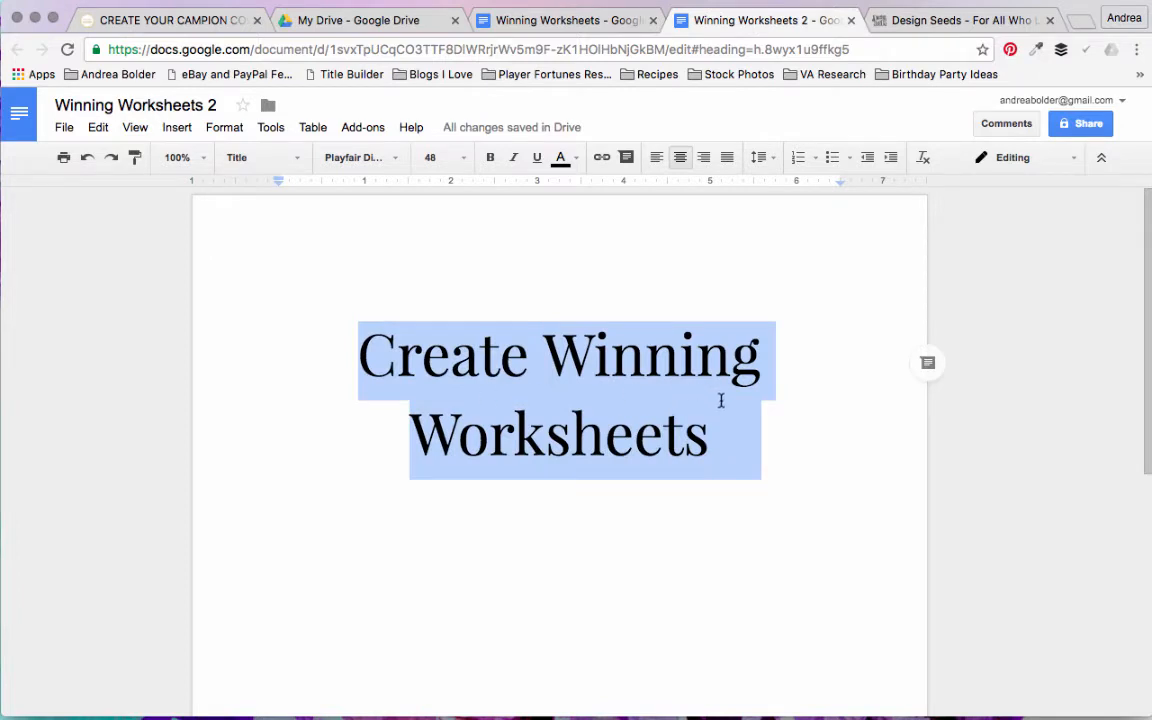
click(576, 160)
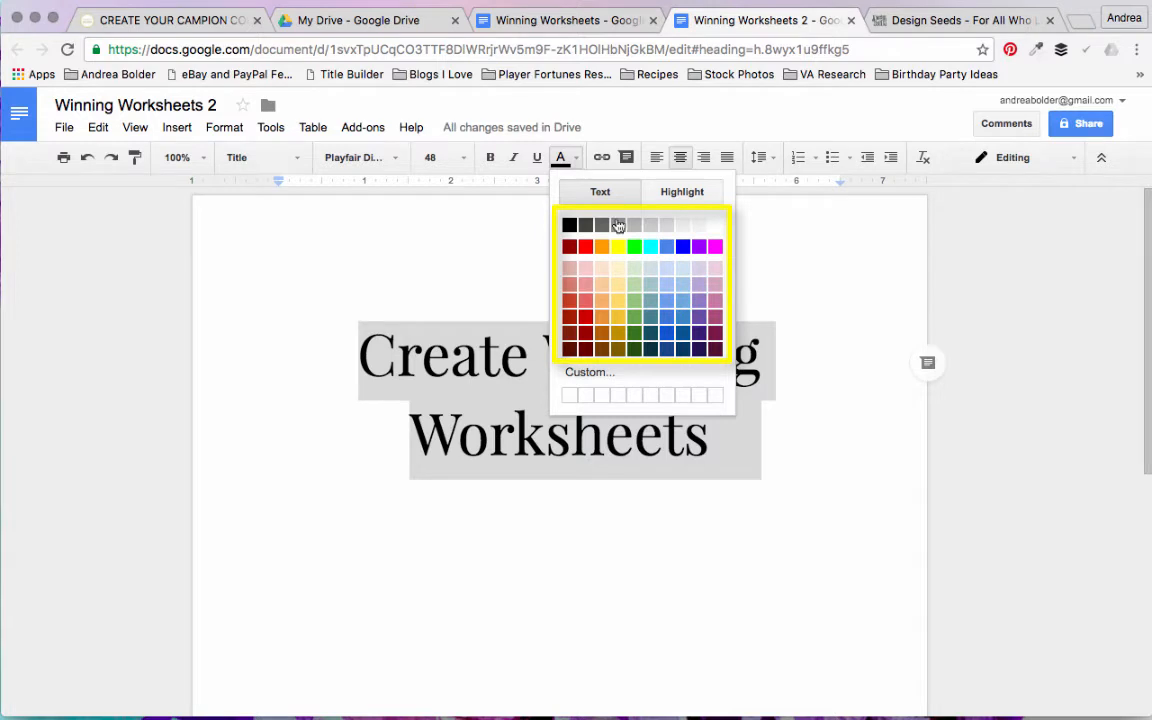
click(640, 374)
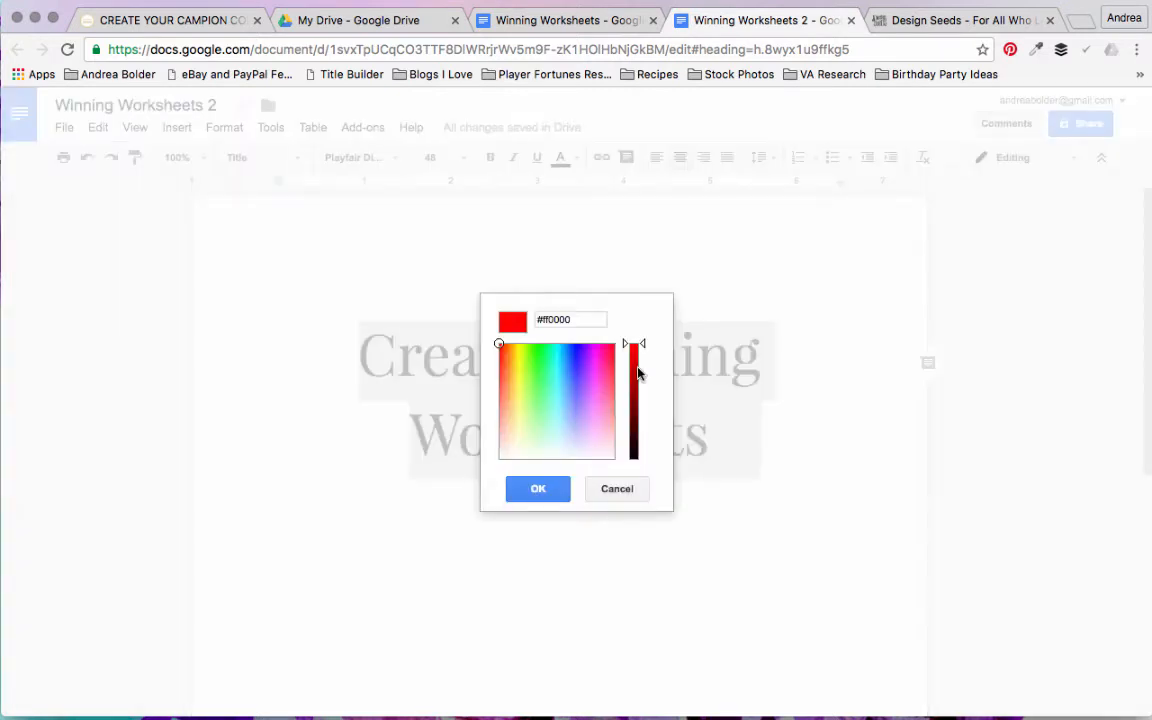
Step: Try the hex code #50cfcd for the title's text colour and vary its brightness and hue in the colour picker
triple_click(572, 320)
text(#c)
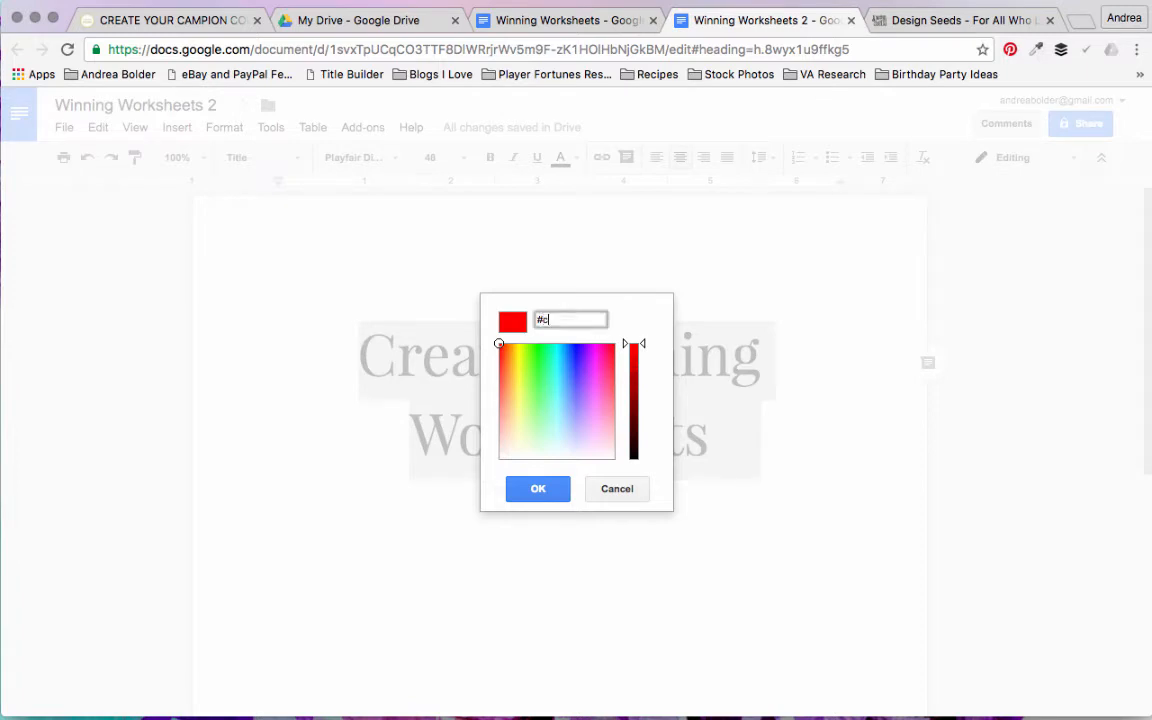
key(BackSpace)
text(50cfcd)
drag(641, 344, 649, 397)
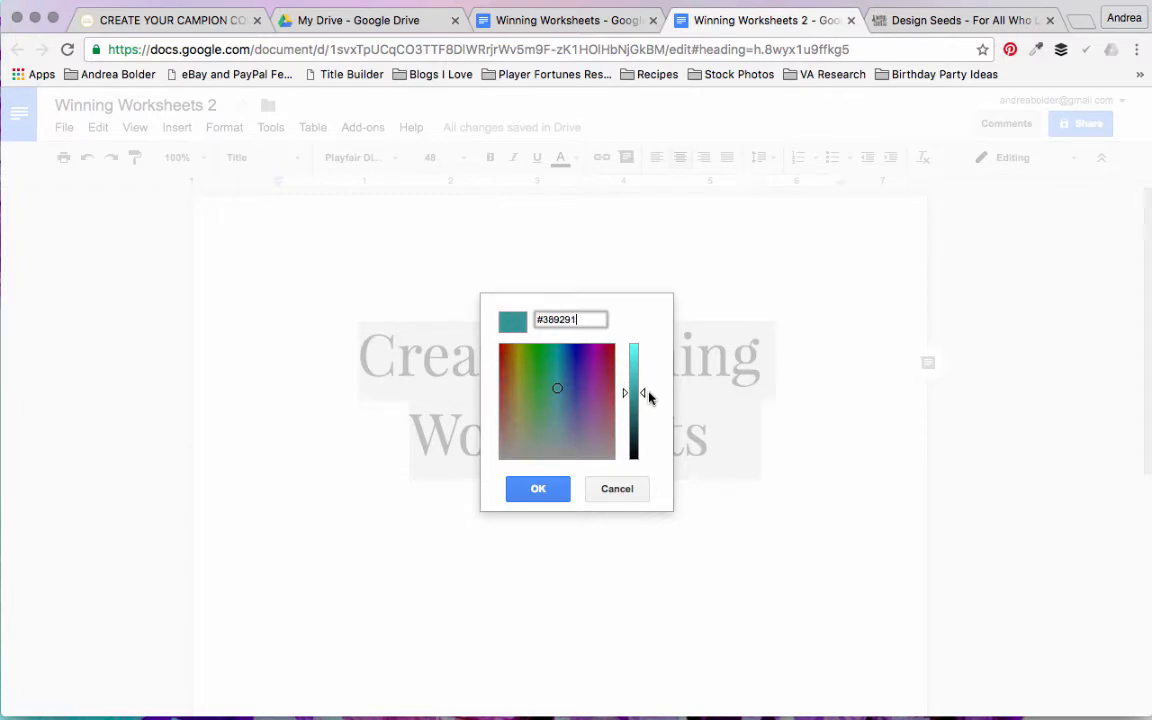
click(545, 373)
Step: Apply the custom text colour #50cfce to the whole title and check the saved custom swatches in the text colour palette
double_click(556, 318)
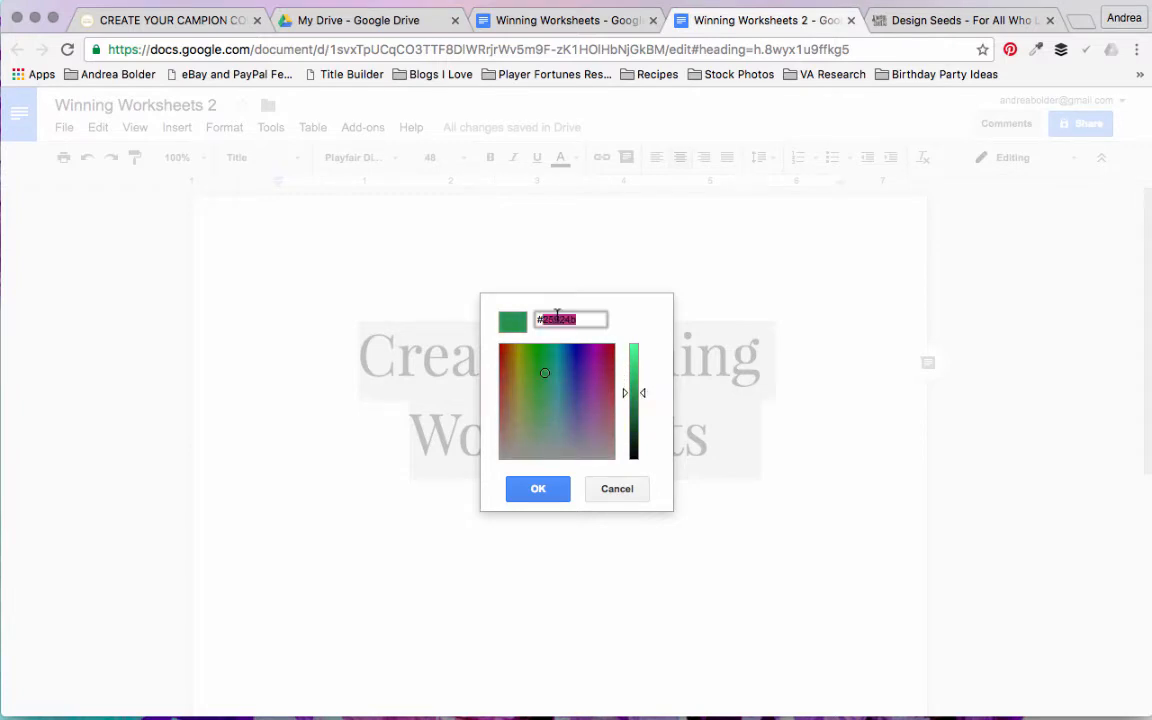
text(6)
key(BackSpace)
text(50cfce)
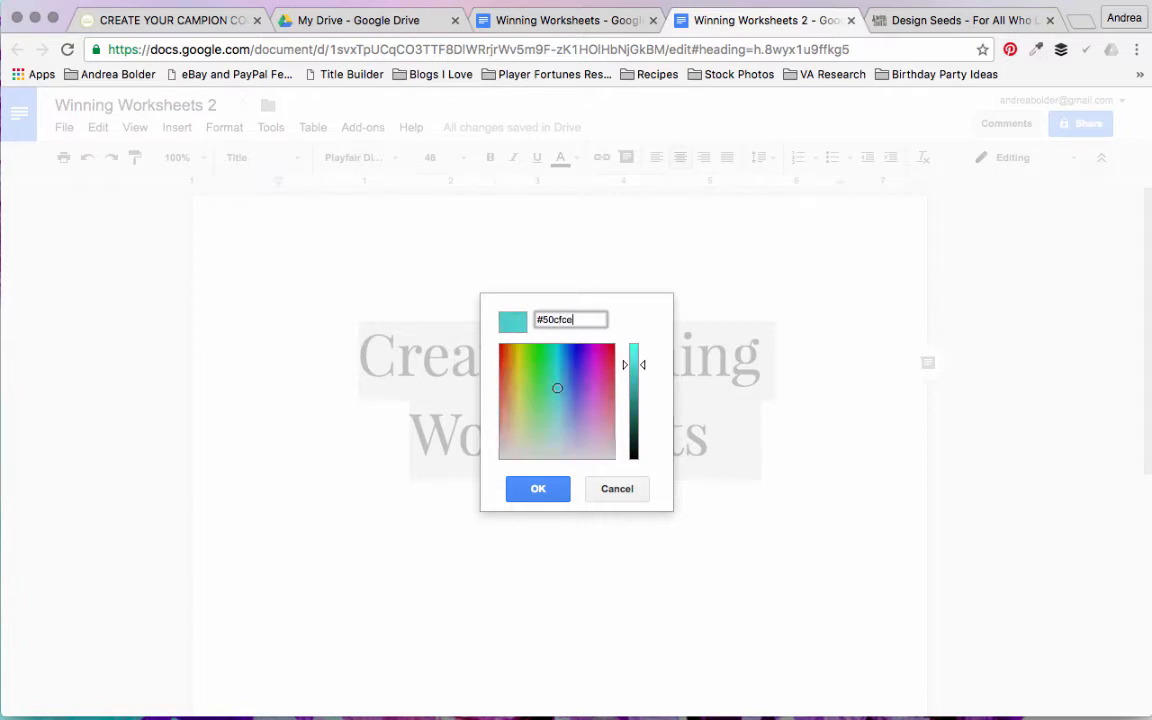
click(538, 489)
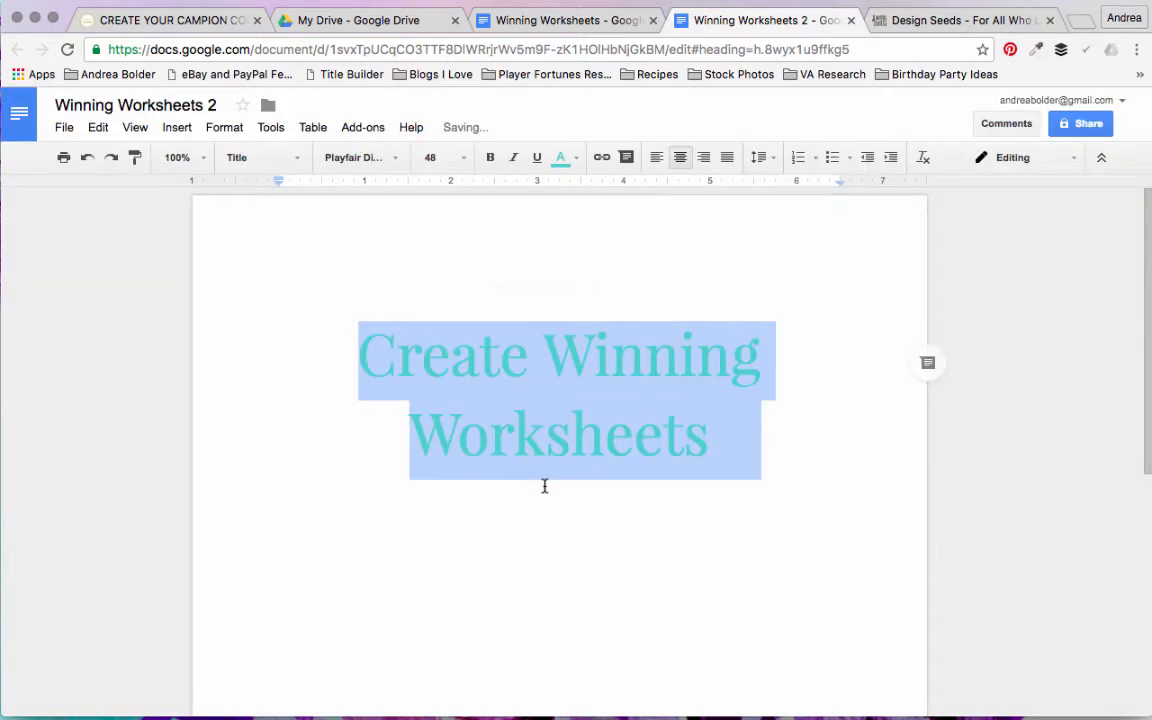
click(716, 482)
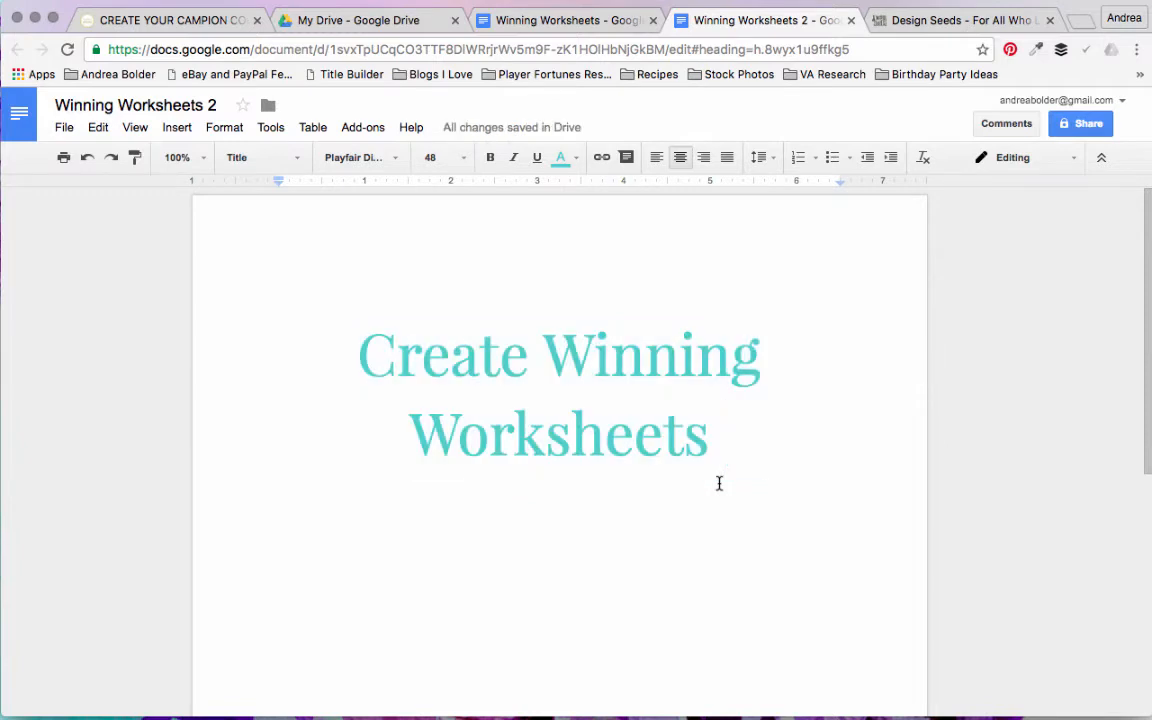
click(577, 160)
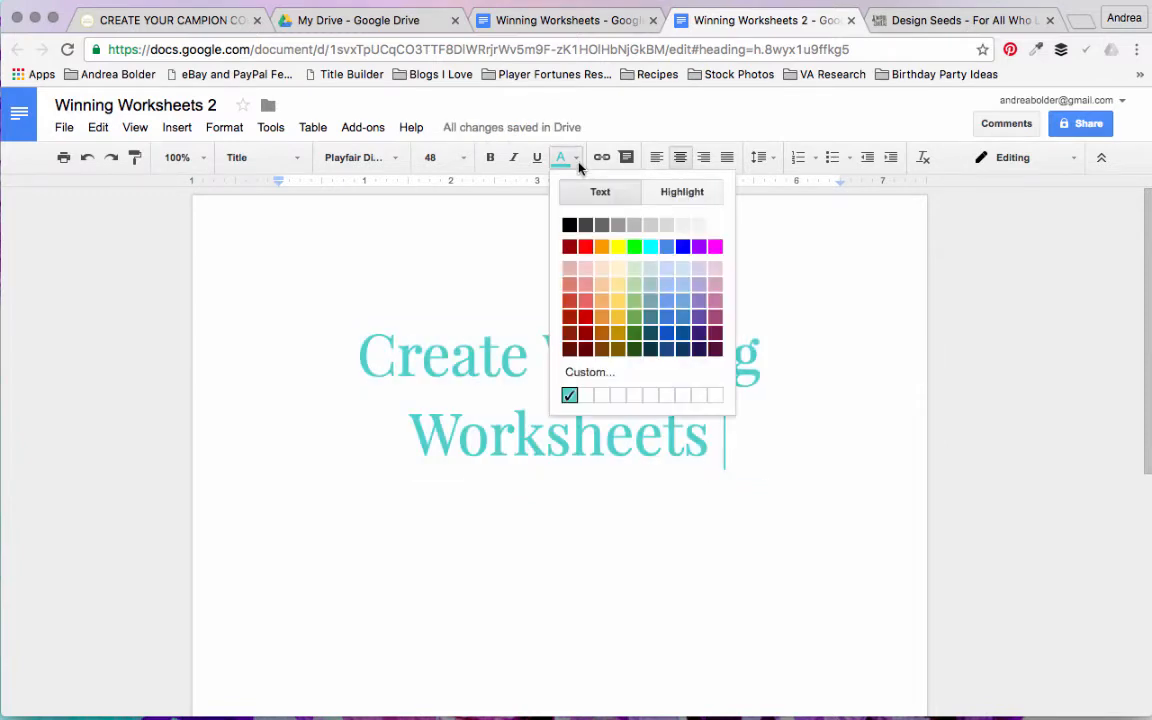
click(589, 395)
Step: Add the line "Created by a Champion Course Creator" on a new line below the title
key(Return)
text(Created)
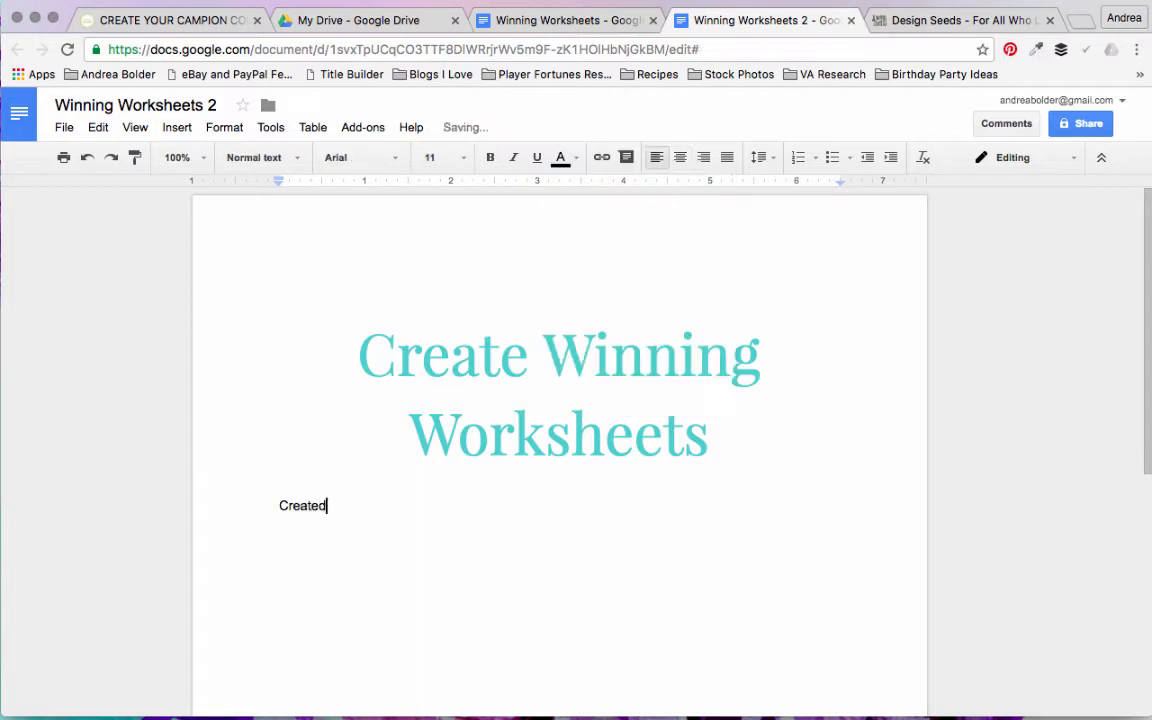
text( by a Champion course C)
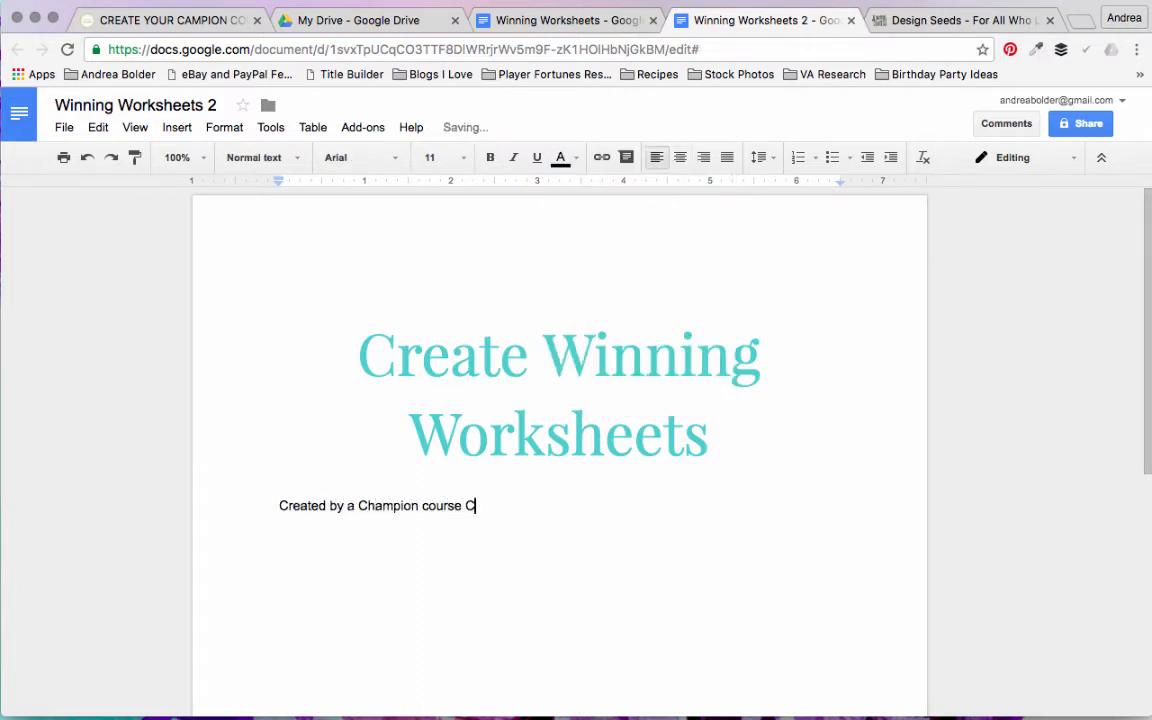
text(reator)
click(422, 505)
key(Delete)
text(C)
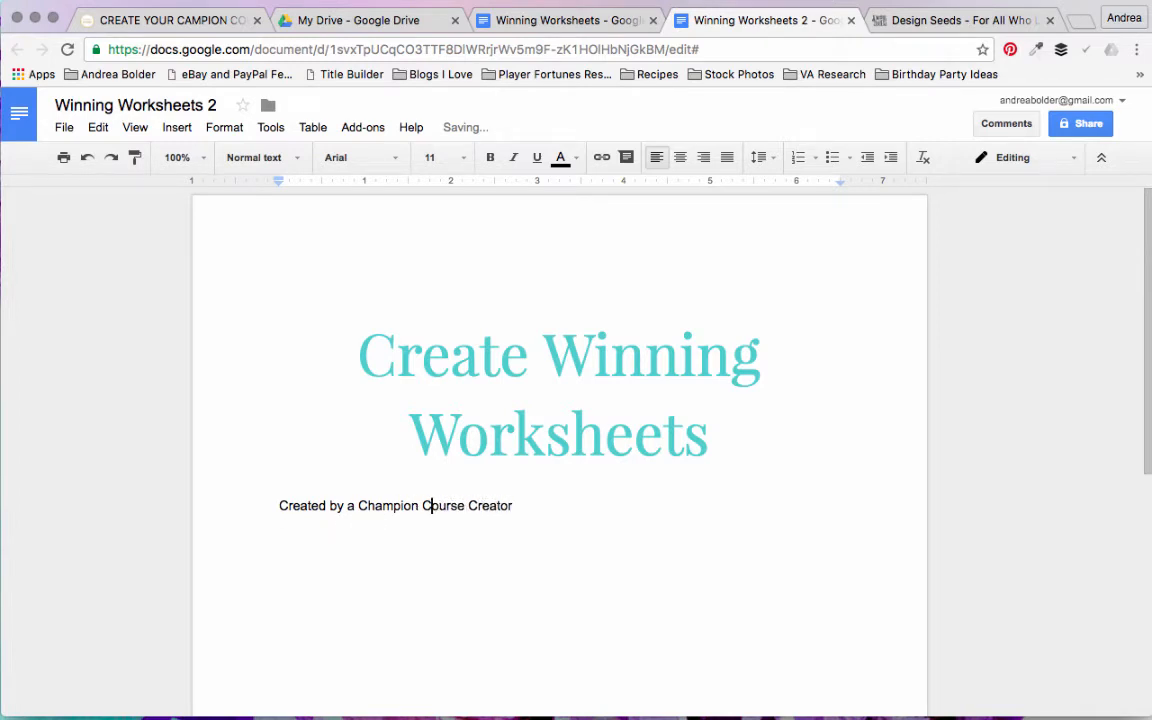
Step: Set the text colour of the "Created by a Champion Course Creator" line to light grey
triple_click(432, 507)
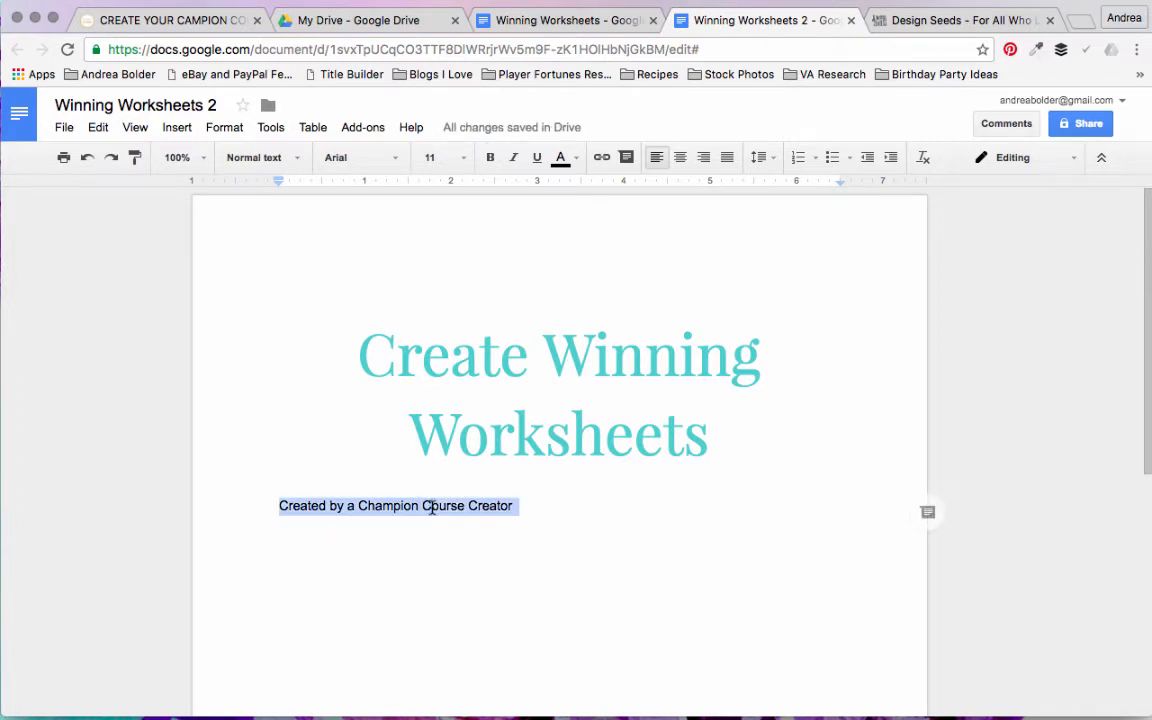
click(576, 160)
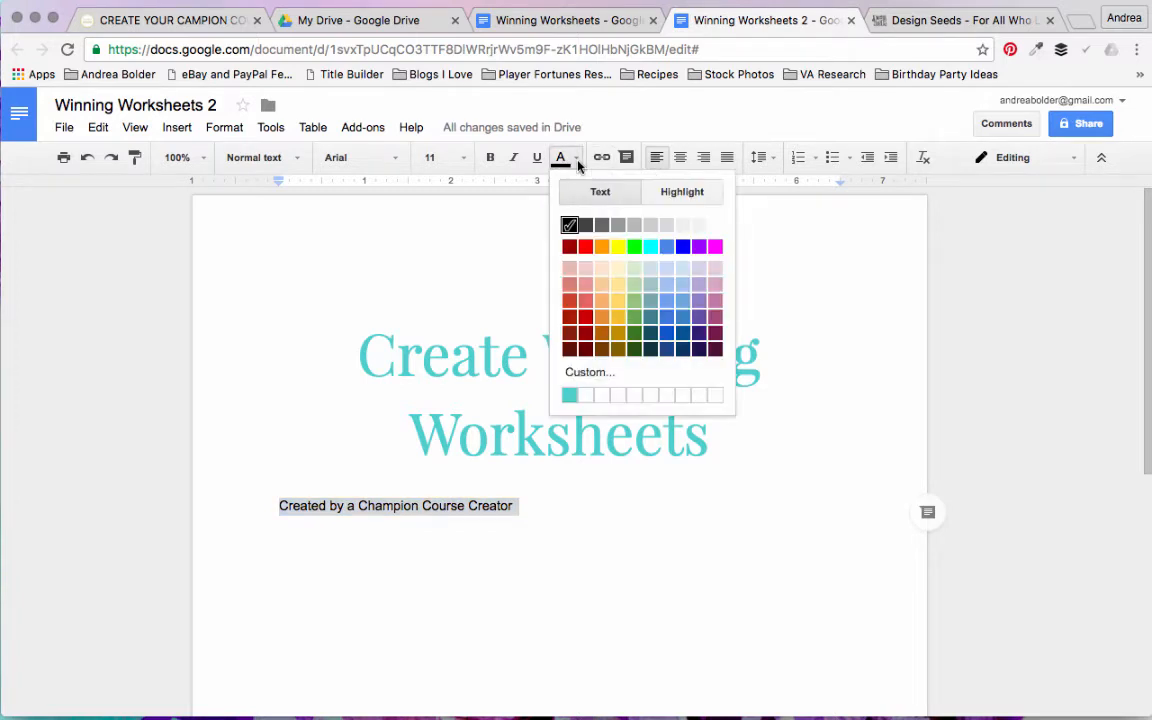
click(668, 230)
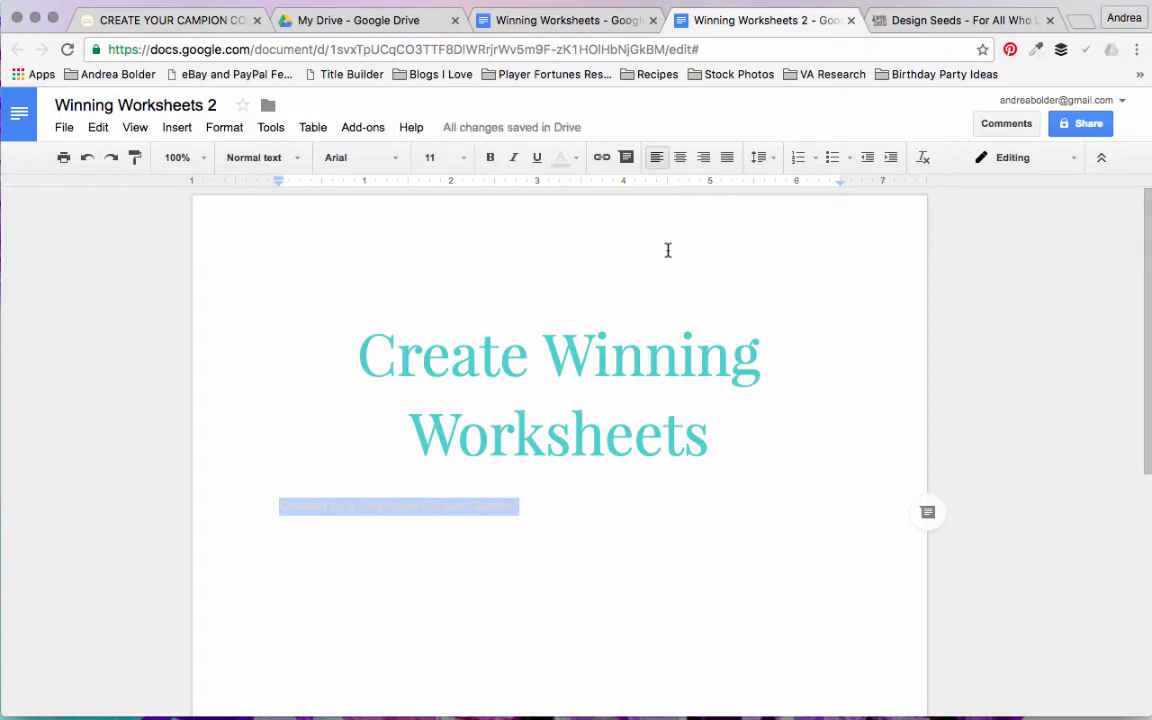
click(567, 503)
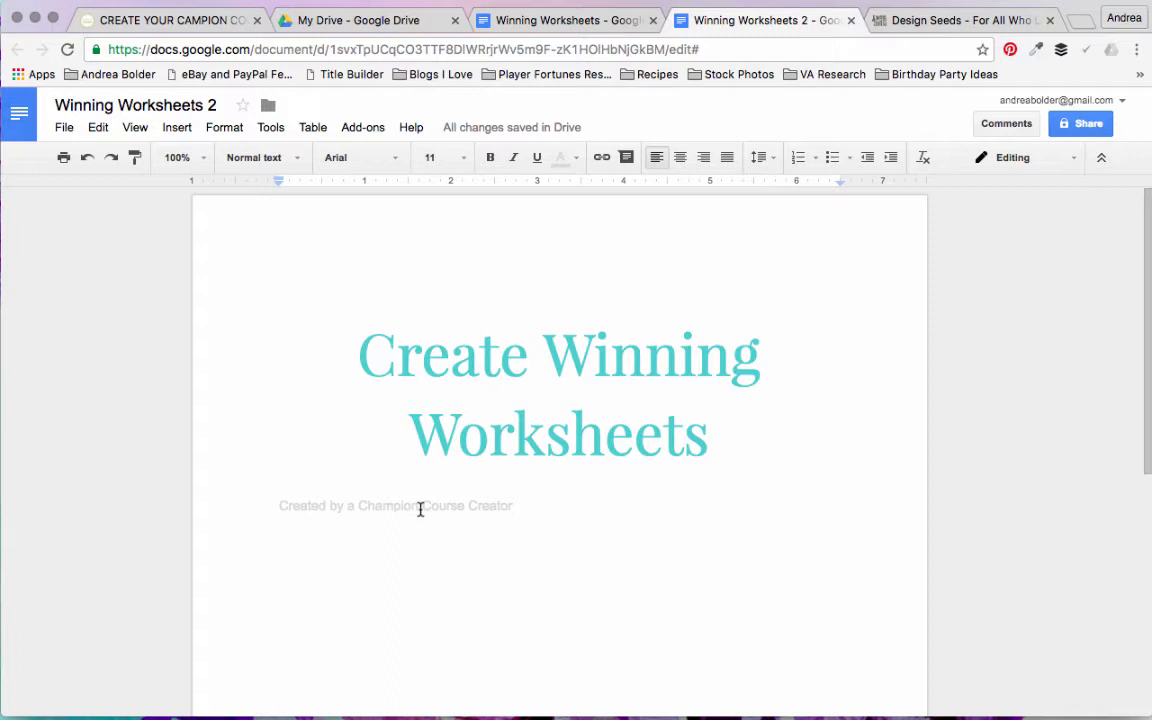
Step: Insert a page header and enable a different first page header/footer
click(174, 231)
click(177, 129)
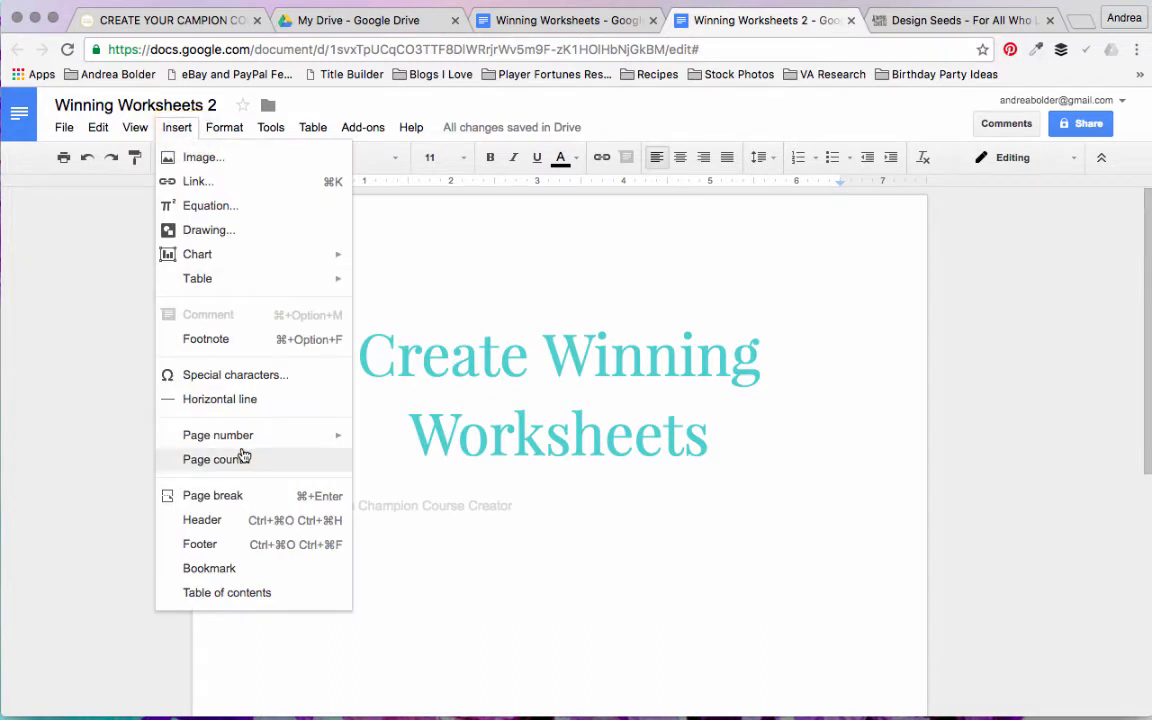
click(230, 522)
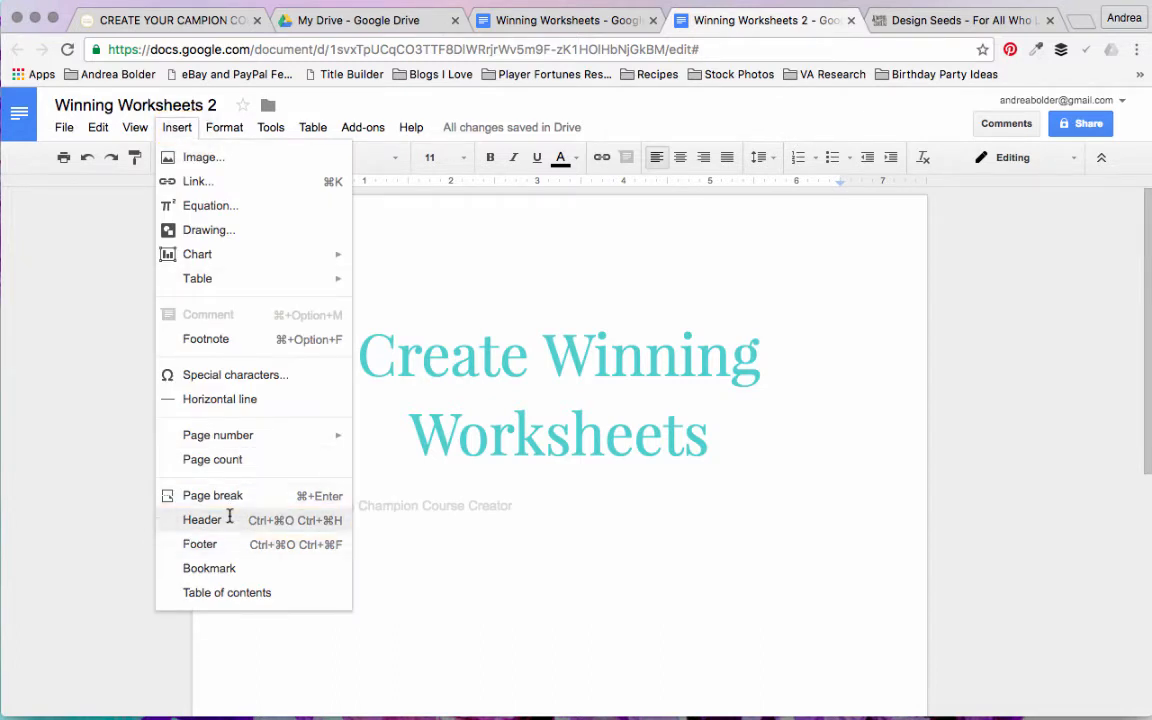
click(230, 522)
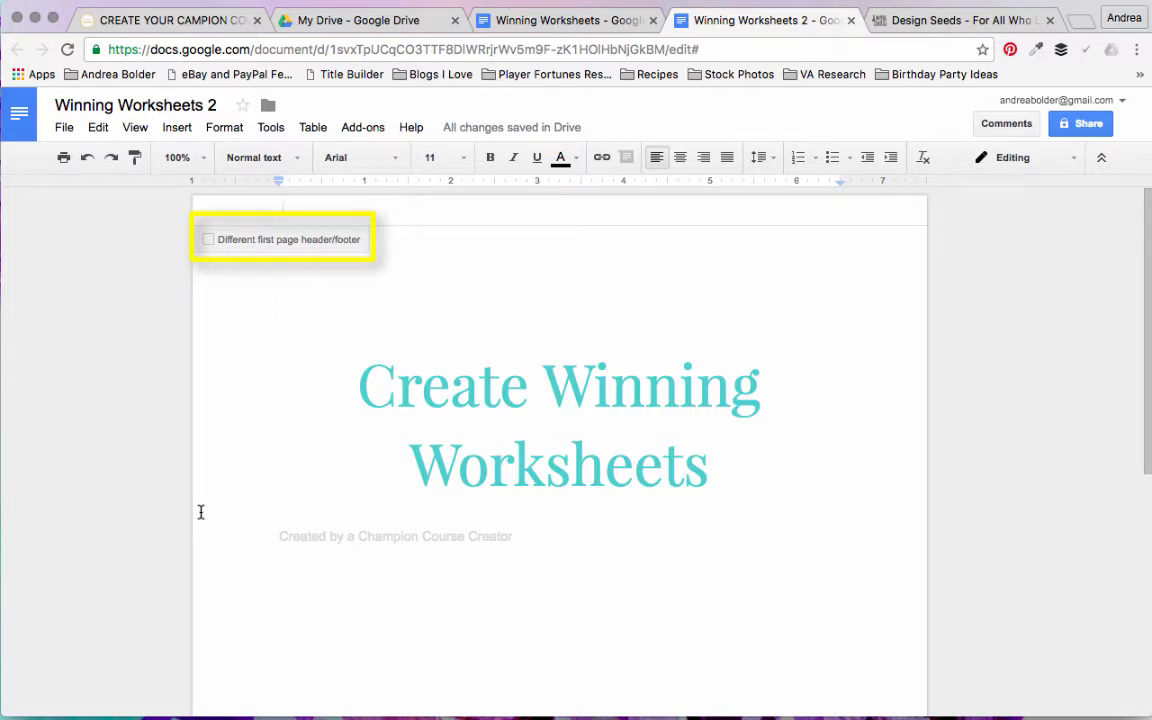
click(208, 241)
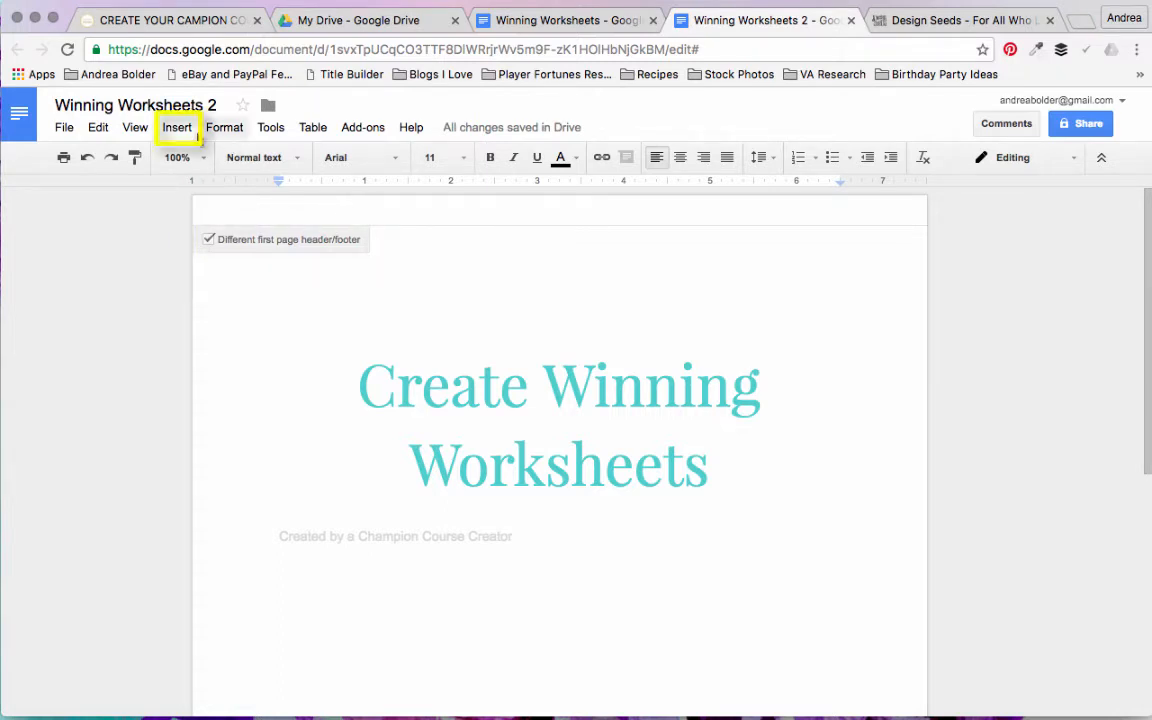
Step: Insert a drawing into the header and upload the image 00_blogging.jpg from the 14. STOCK PHOTOS folder into it
click(178, 128)
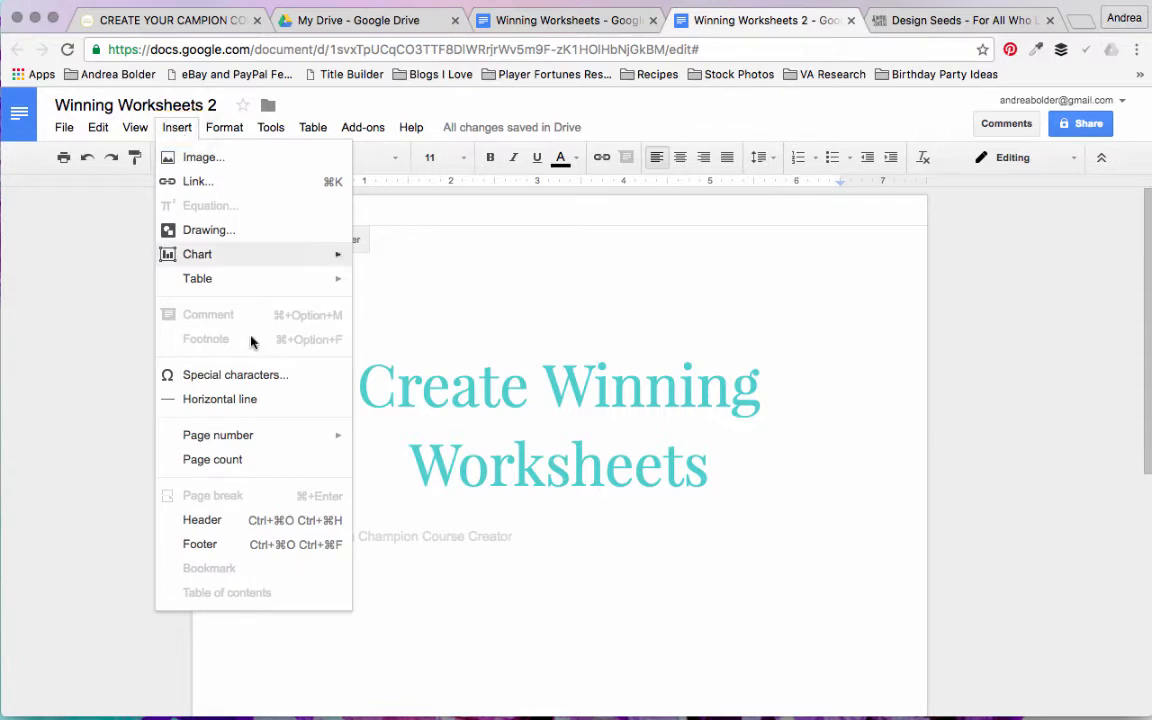
click(210, 231)
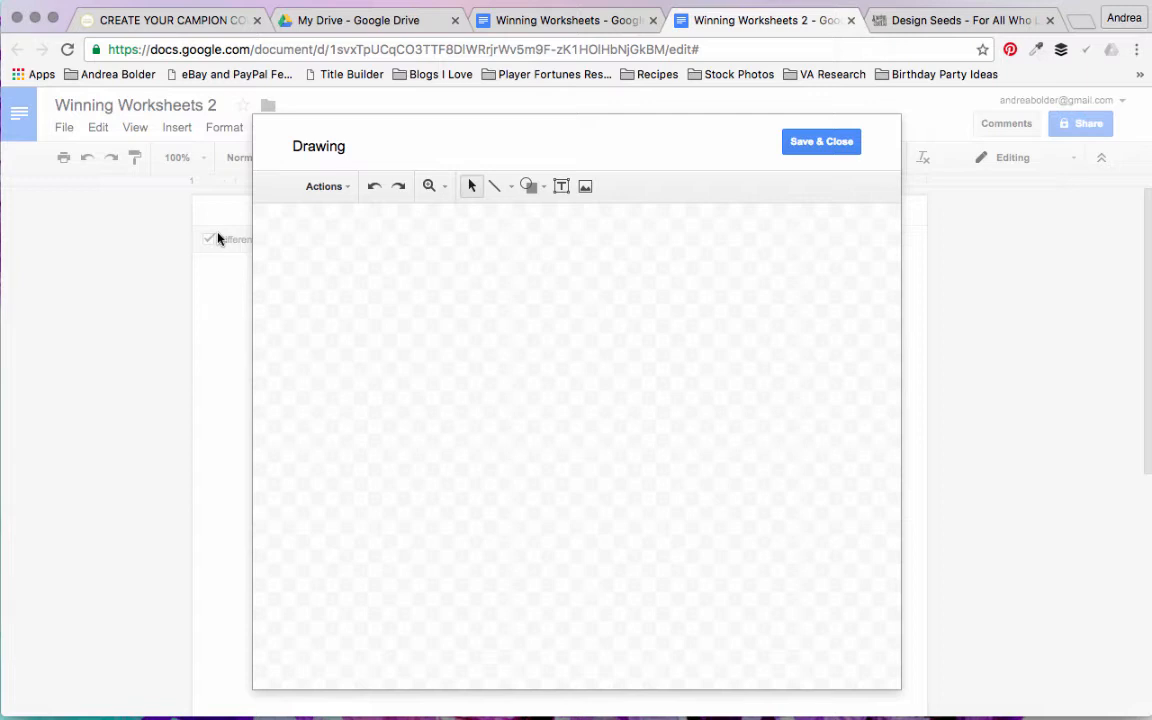
click(585, 189)
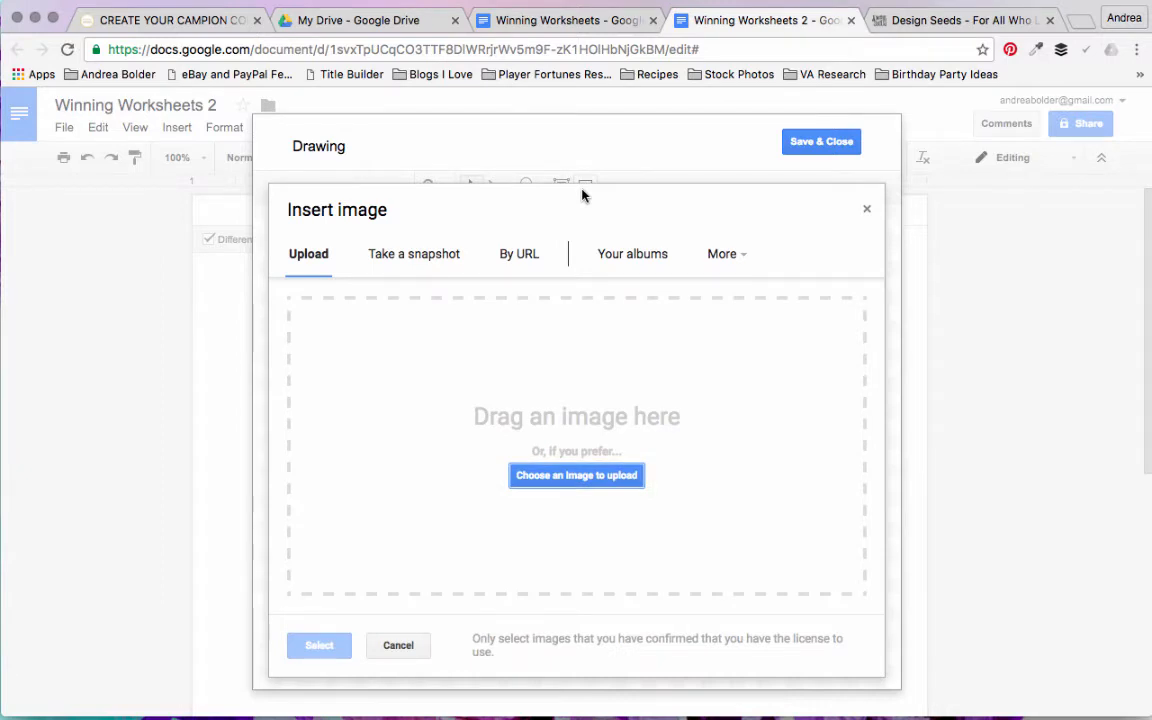
click(609, 477)
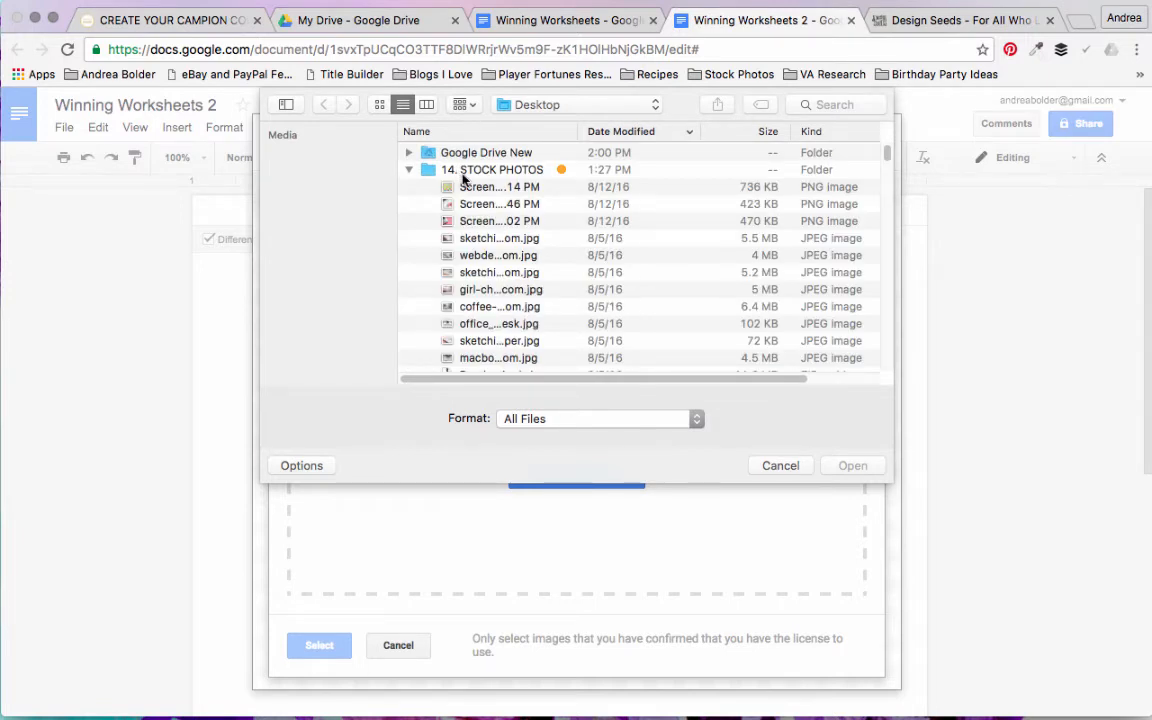
click(459, 173)
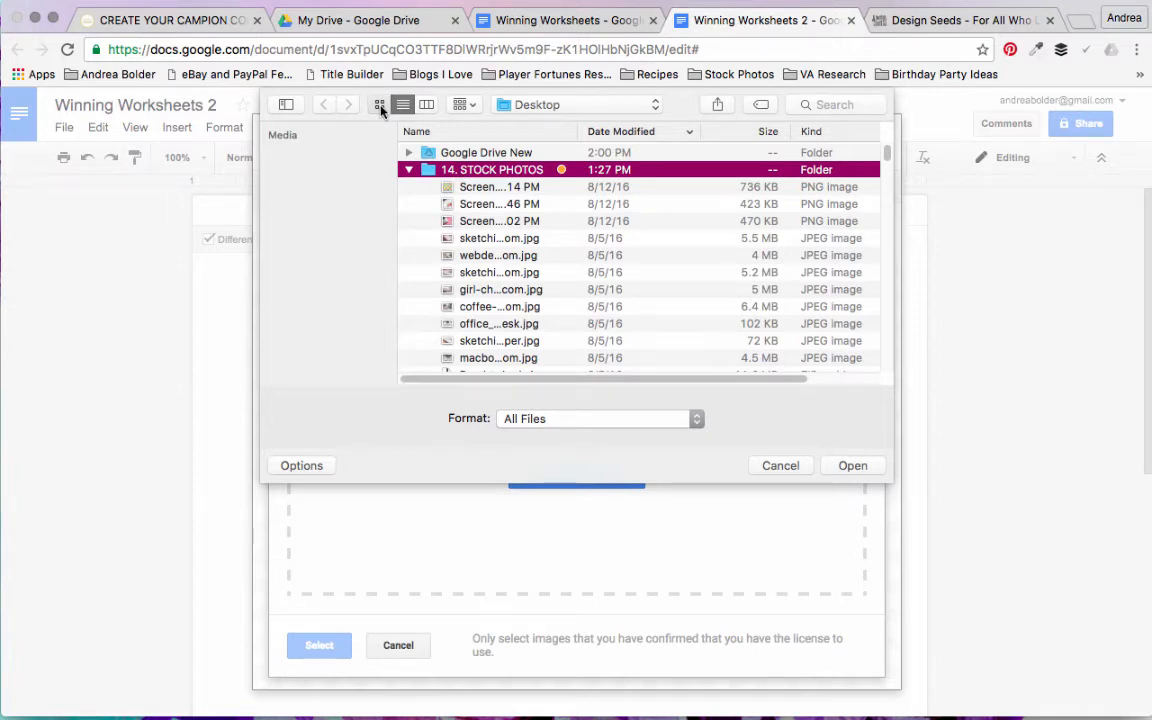
click(380, 105)
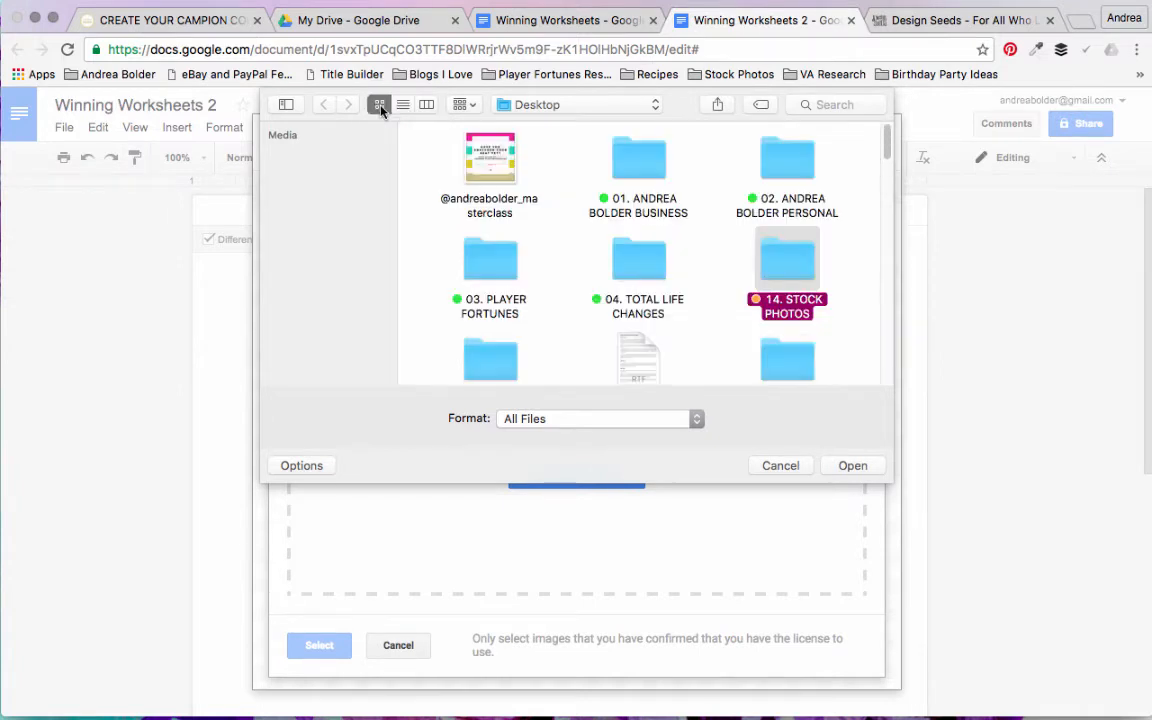
double_click(787, 262)
click(494, 166)
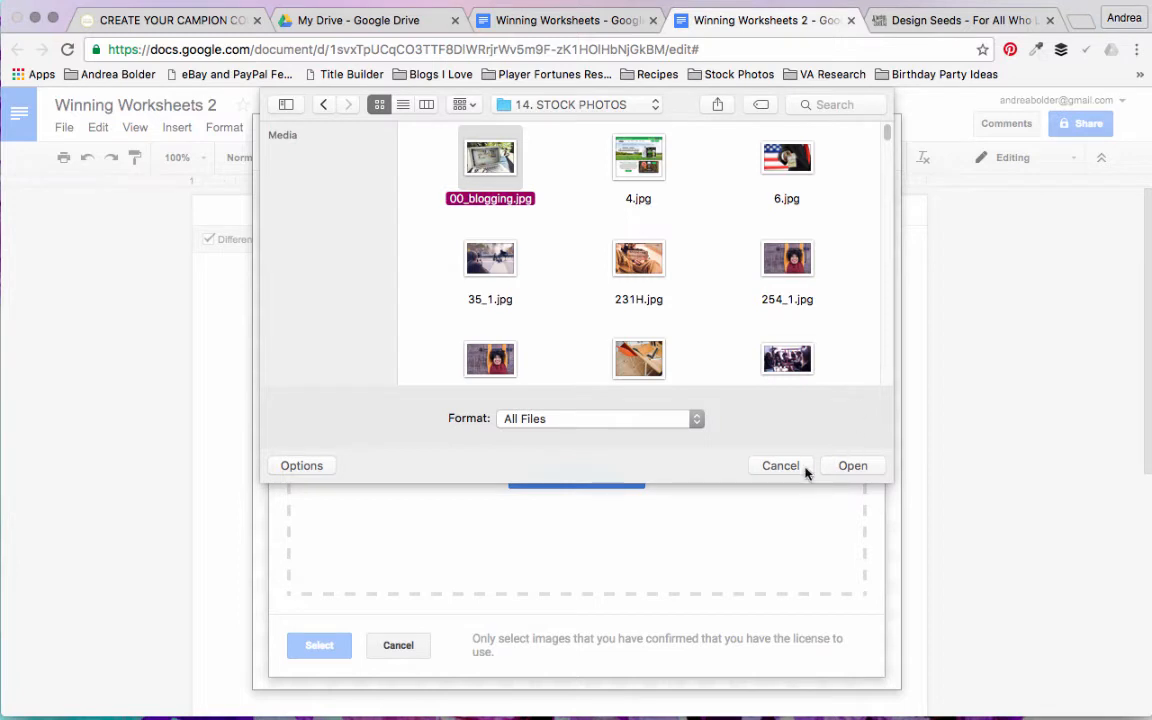
click(853, 466)
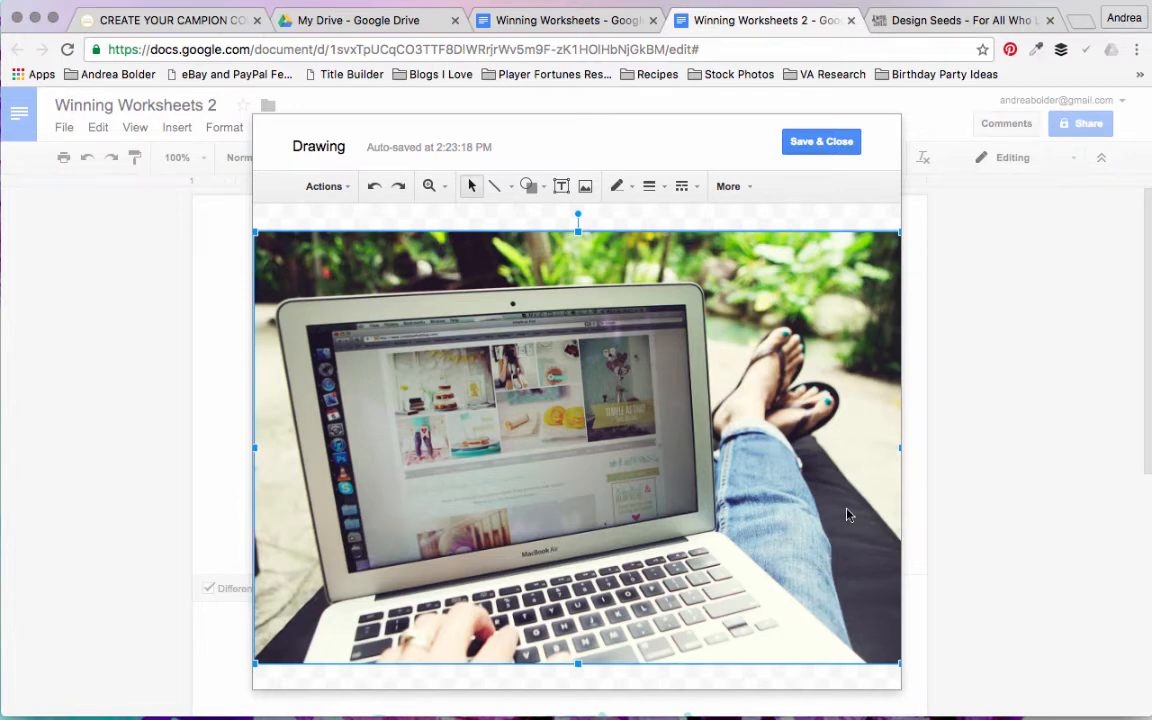
click(750, 189)
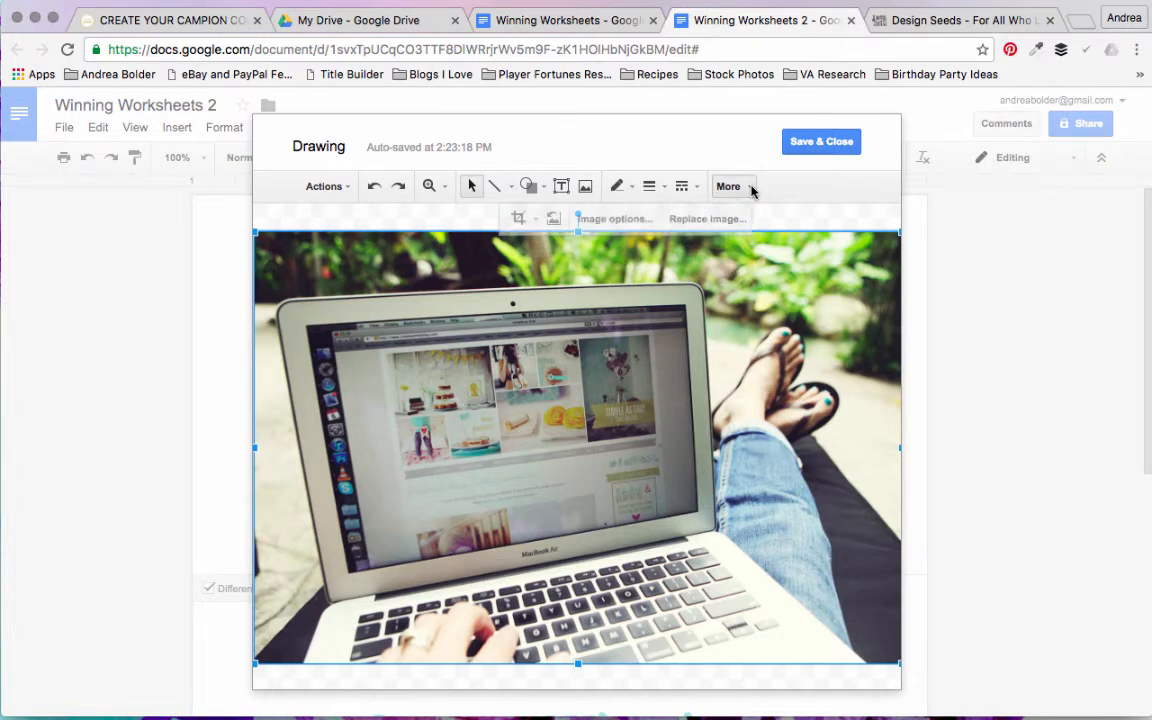
click(722, 222)
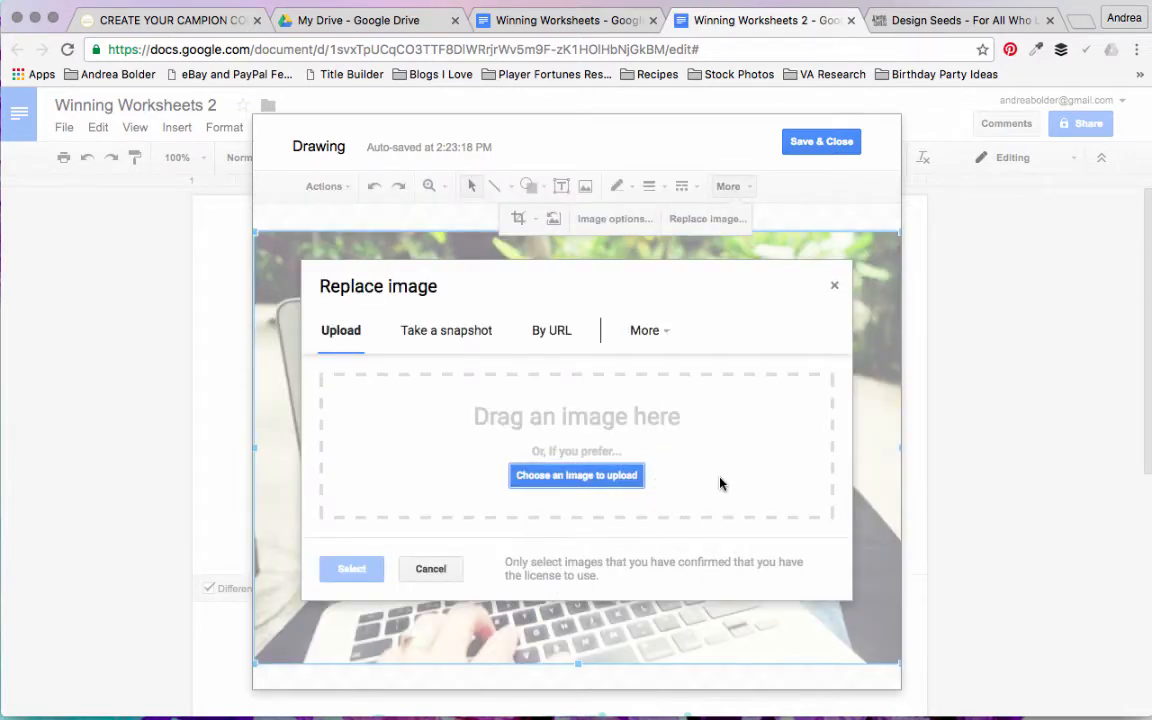
click(835, 285)
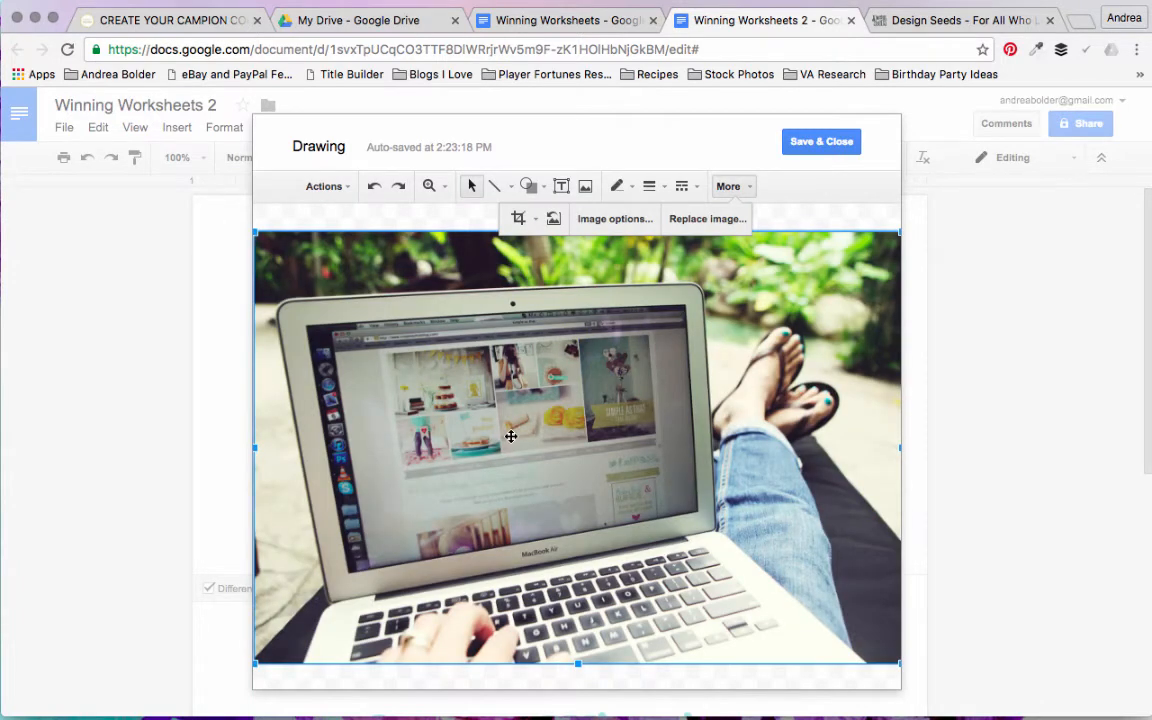
click(818, 226)
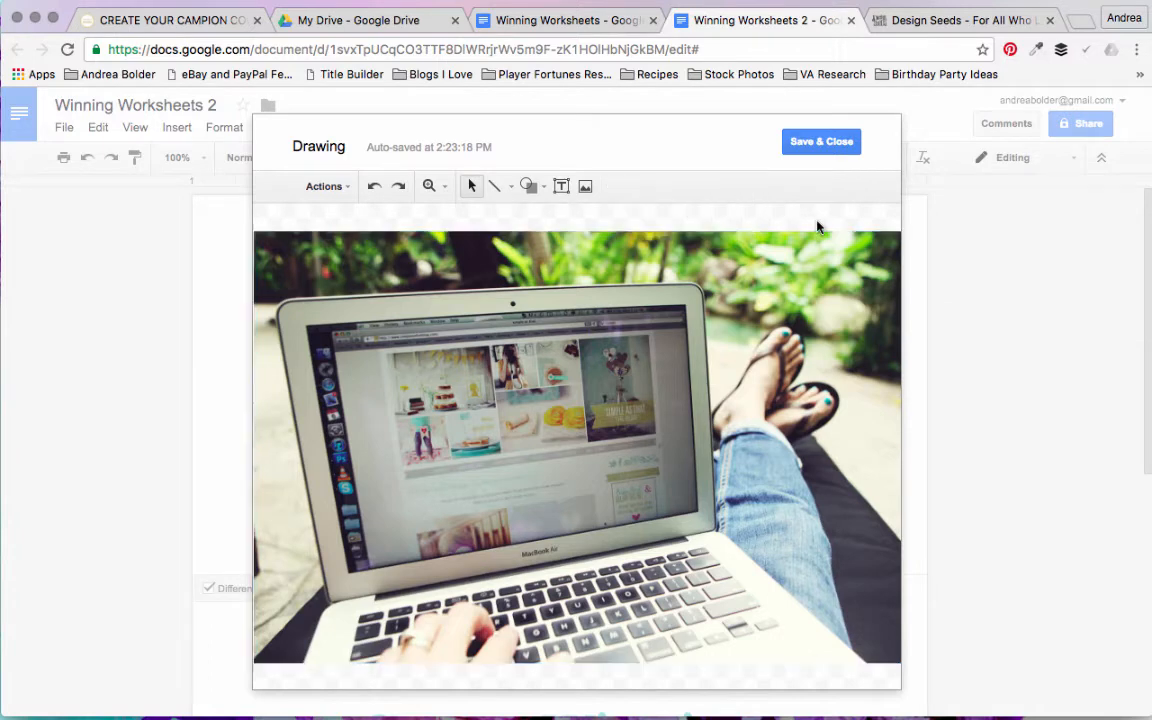
Step: Try cropping the laptop photo in the drawing from its upper-right corner and undo the crop
click(803, 246)
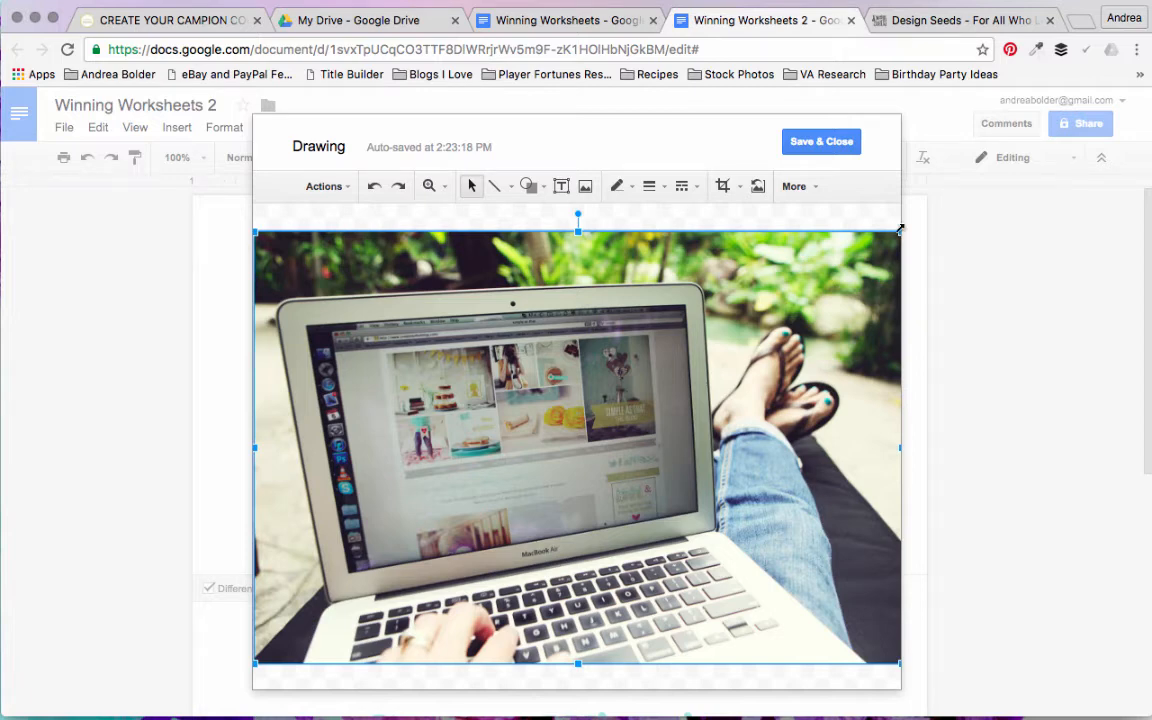
click(723, 187)
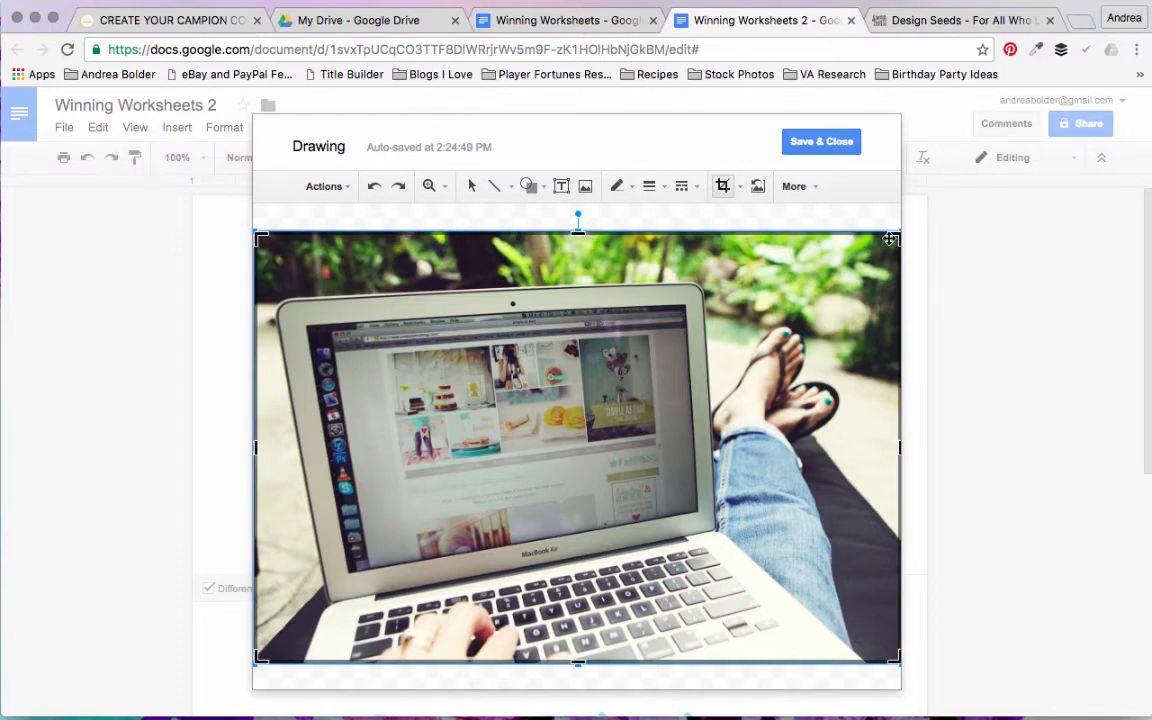
drag(895, 238, 725, 241)
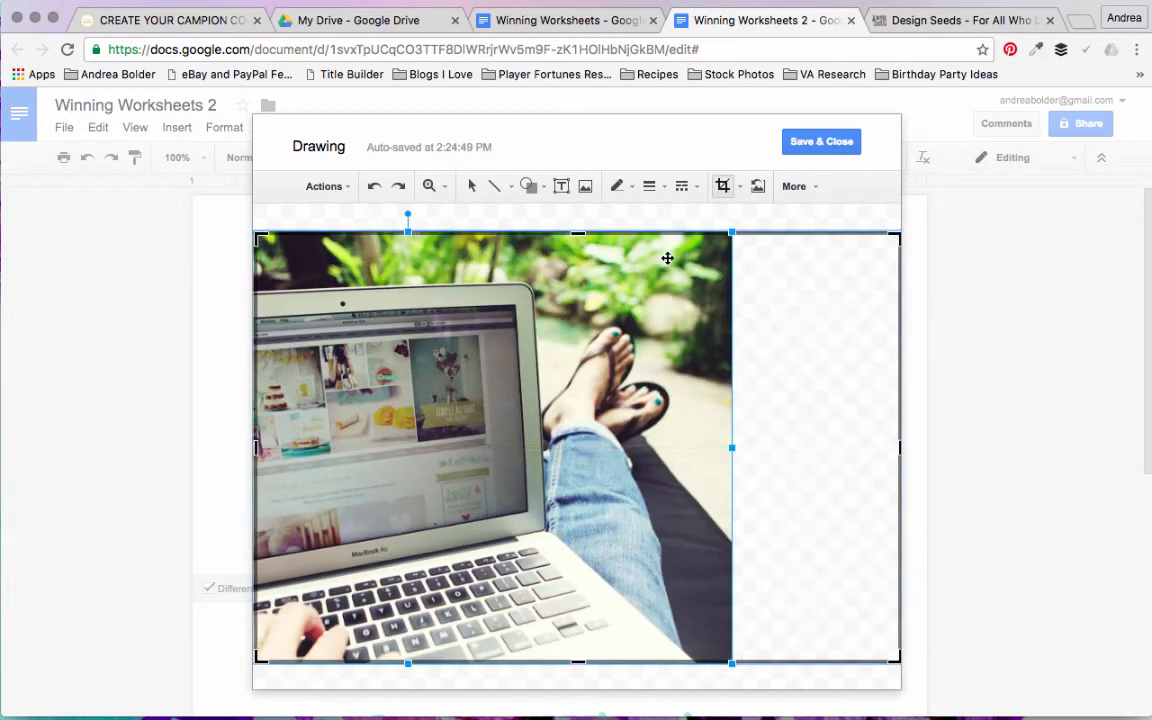
click(663, 213)
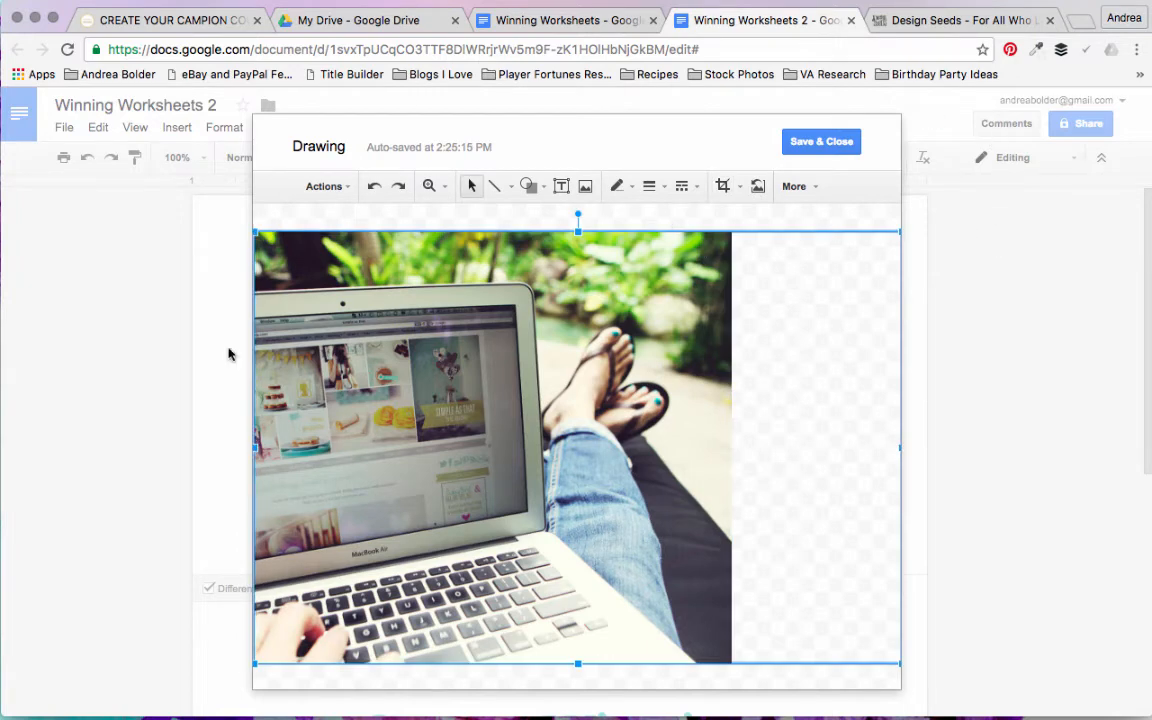
click(375, 187)
Step: Resize the laptop photo to span the full width of the drawing canvas and move it up against the canvas's top edge
drag(897, 235, 807, 331)
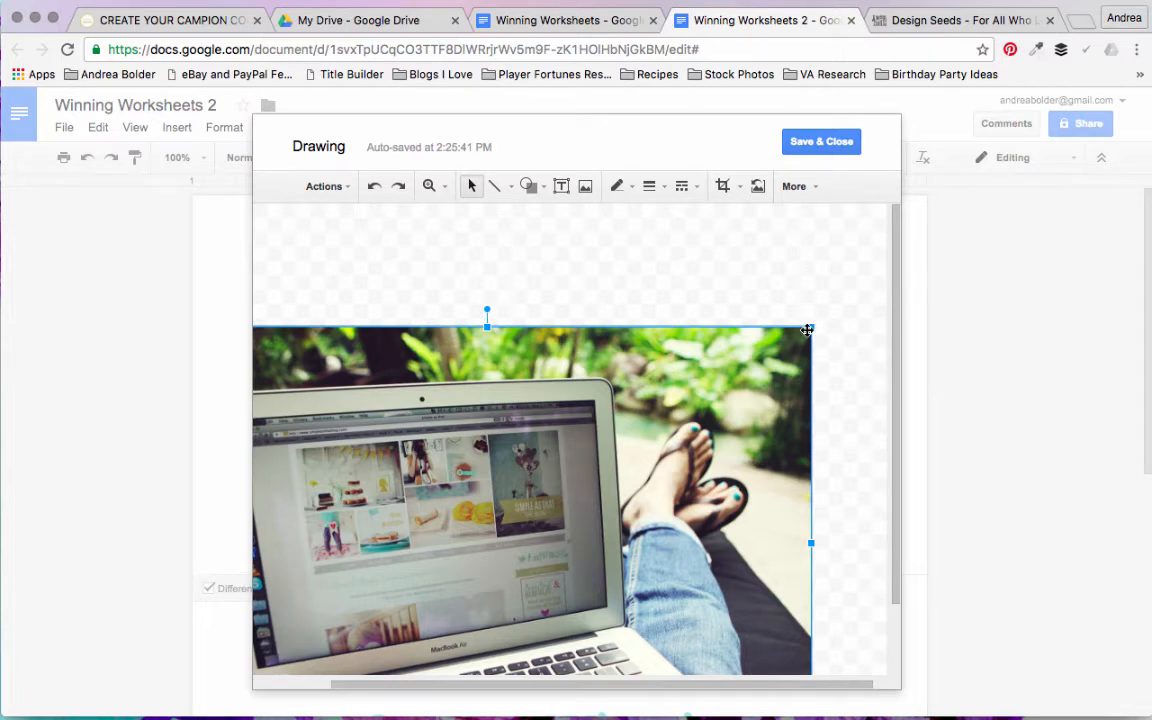
drag(810, 327, 803, 236)
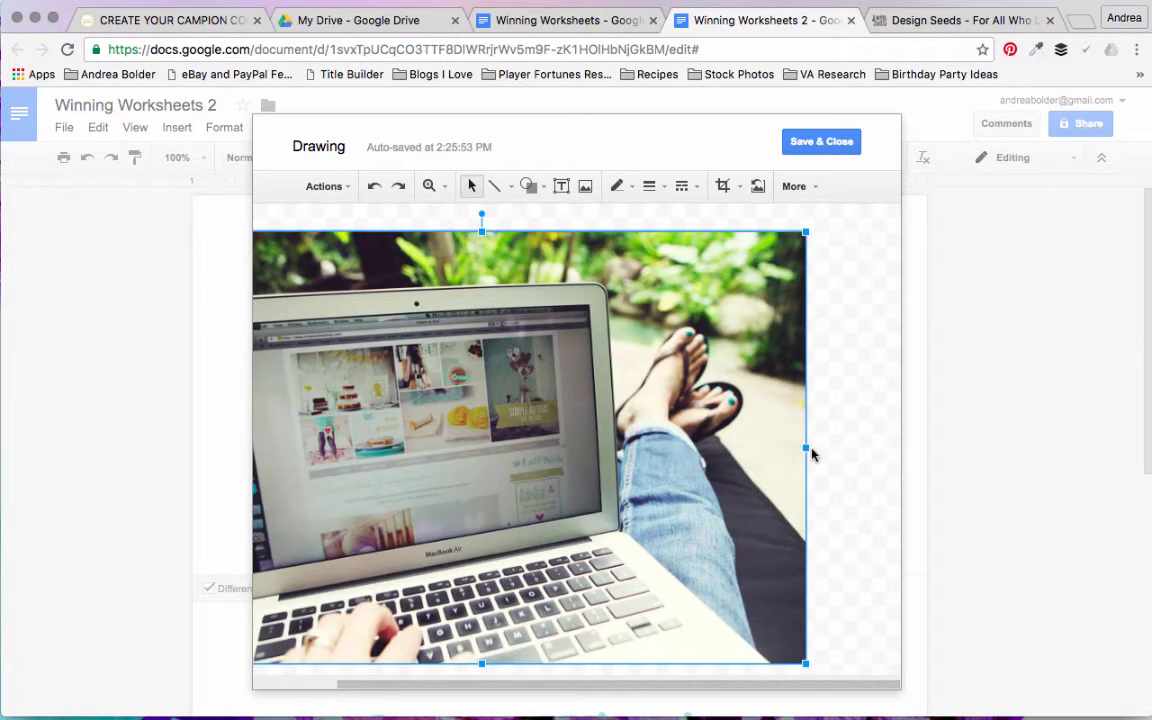
drag(804, 439, 743, 434)
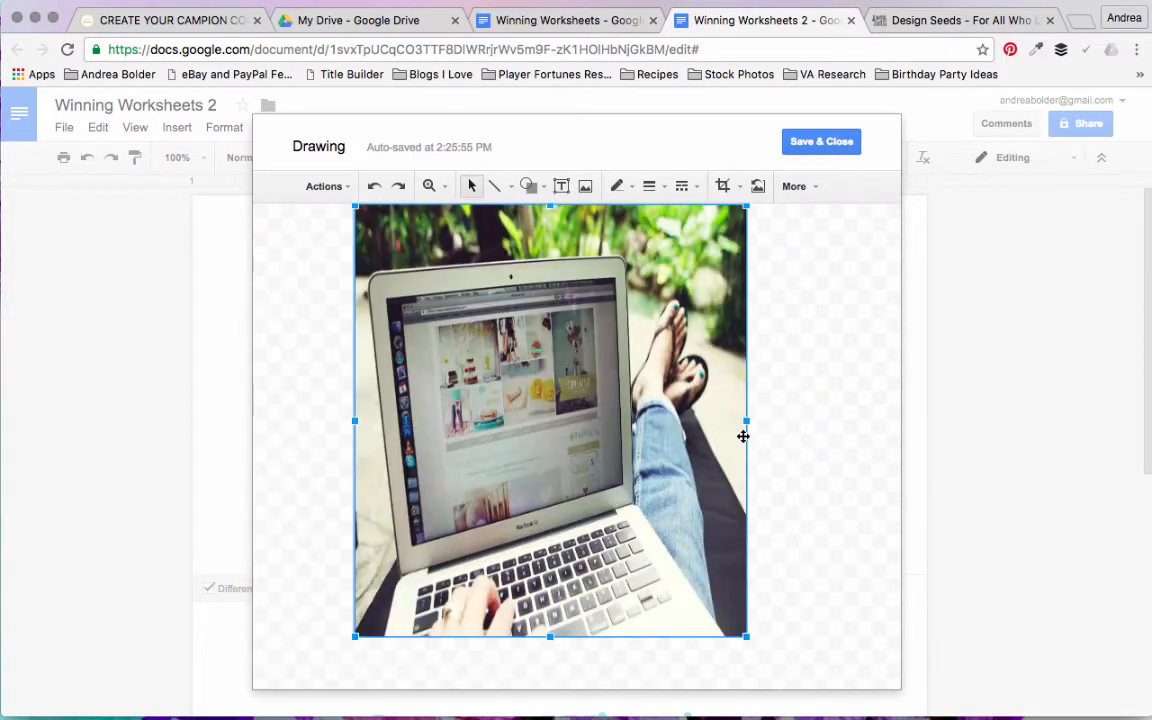
drag(881, 454, 880, 454)
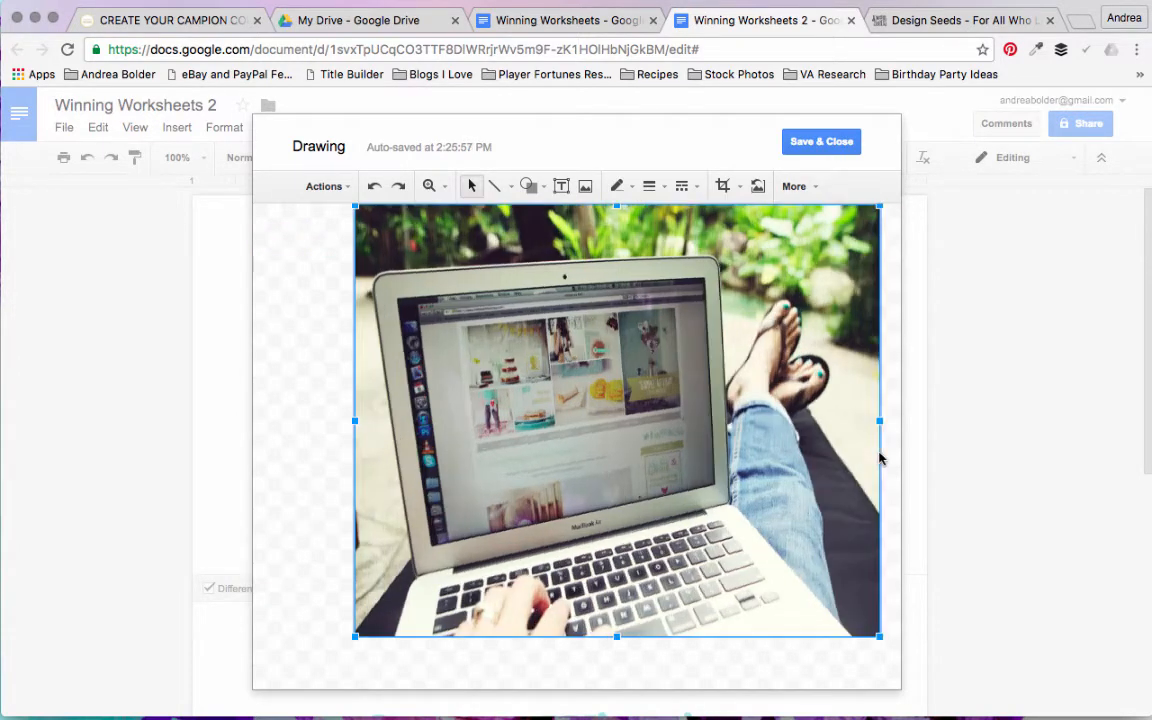
drag(354, 421, 258, 415)
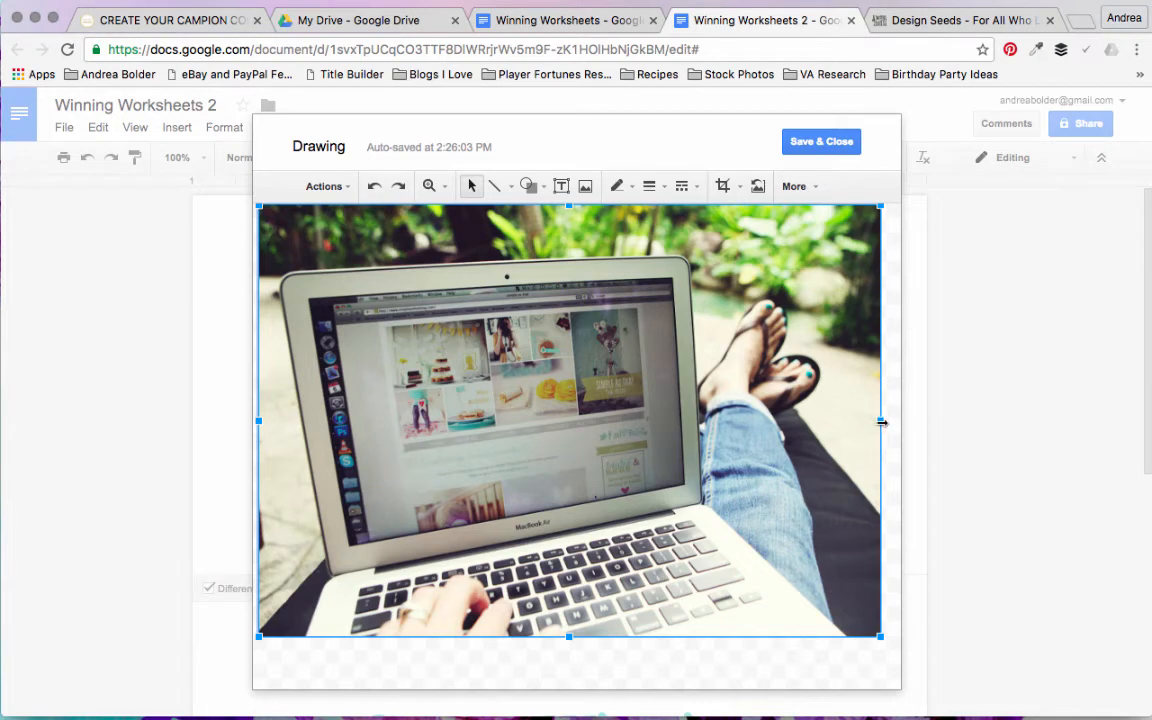
drag(881, 422, 897, 426)
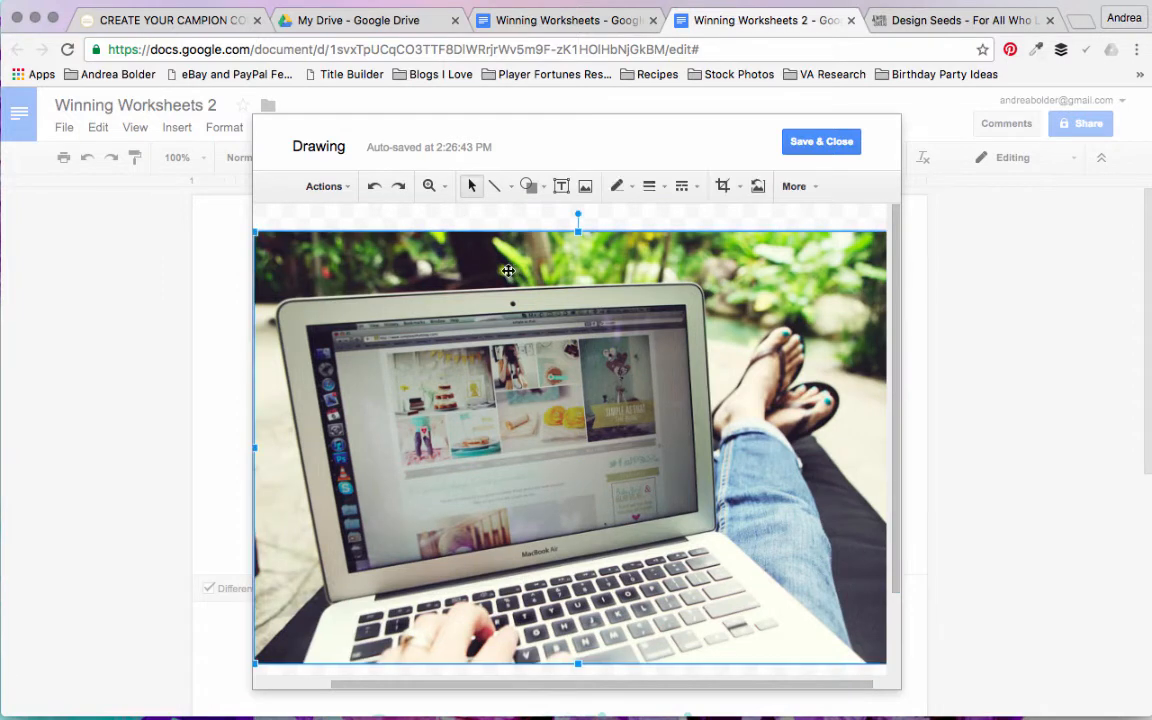
drag(508, 271, 508, 250)
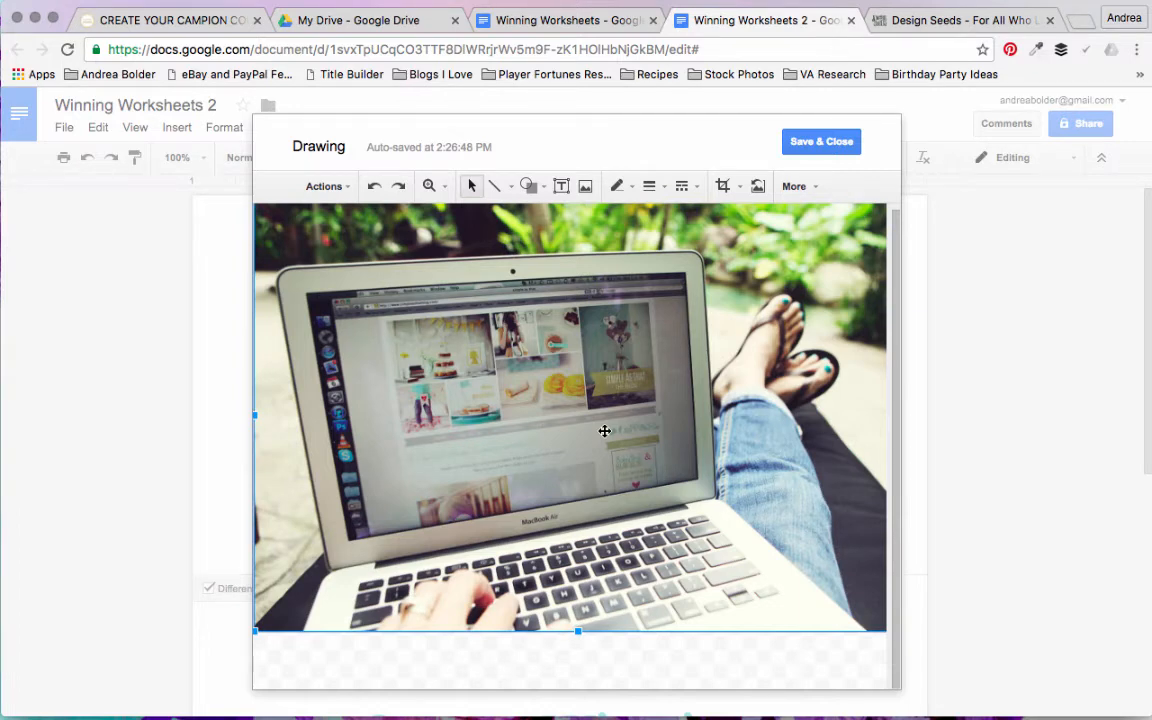
click(604, 680)
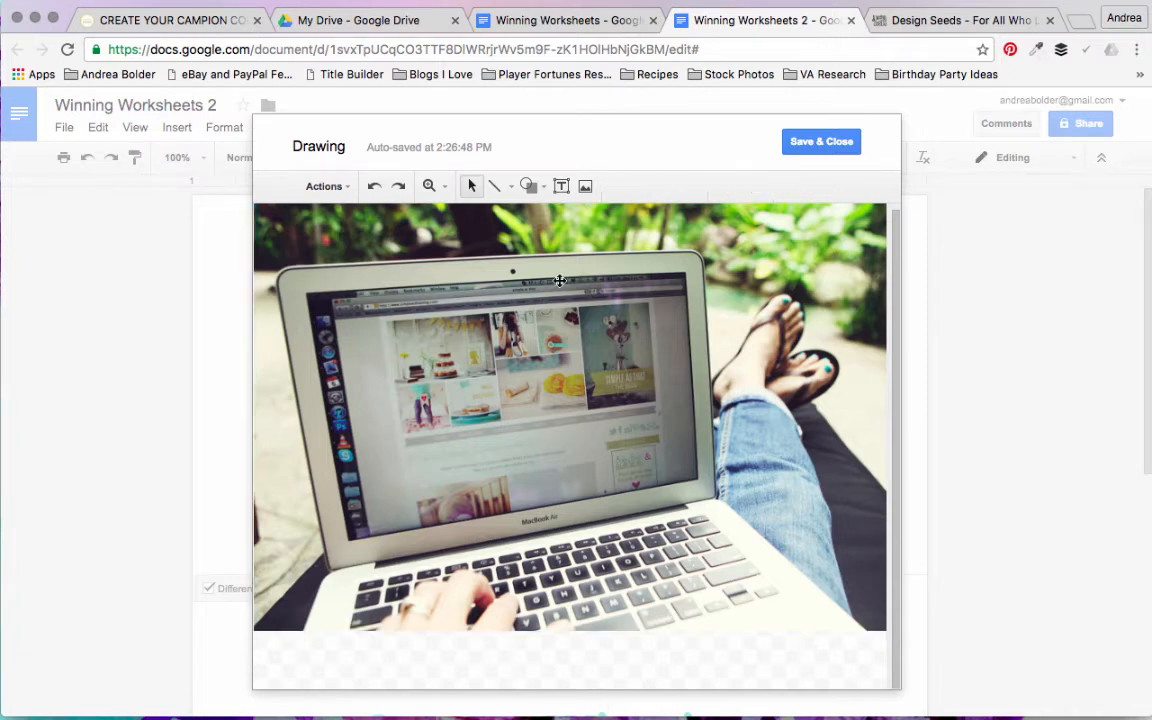
Step: Add a rectangle over the photo's bottom edge and reshape it into a wide, thin bar about half the photo's width
click(533, 187)
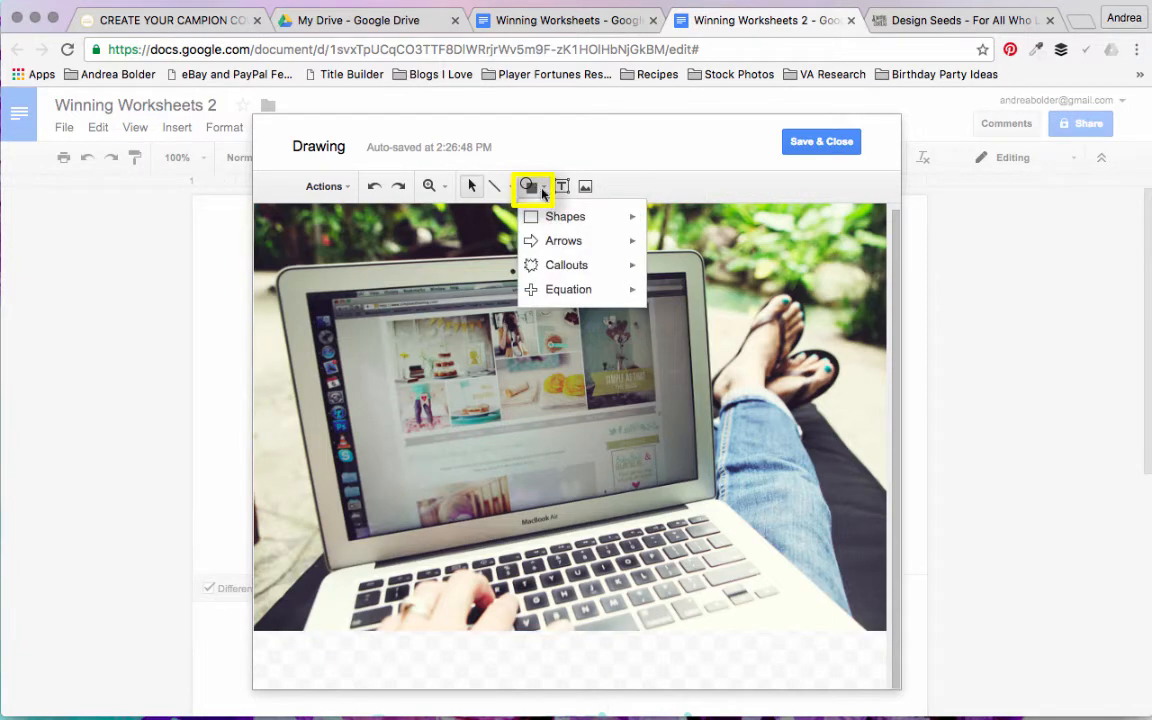
mouse_move(580, 218)
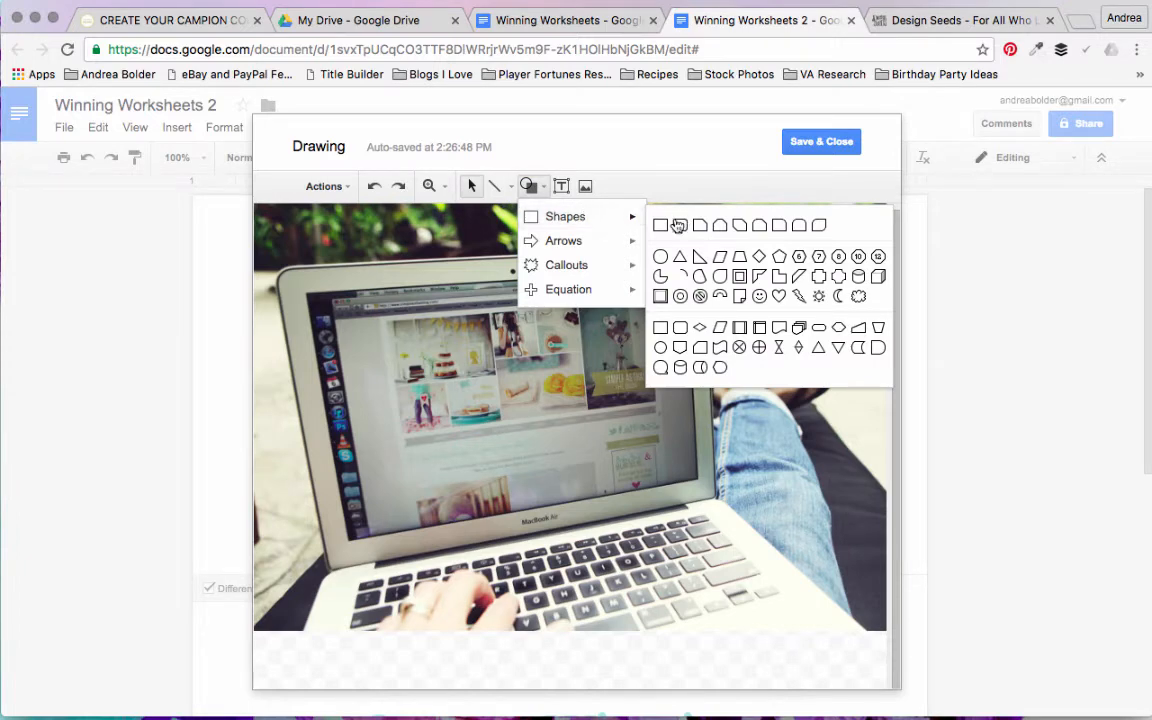
click(661, 226)
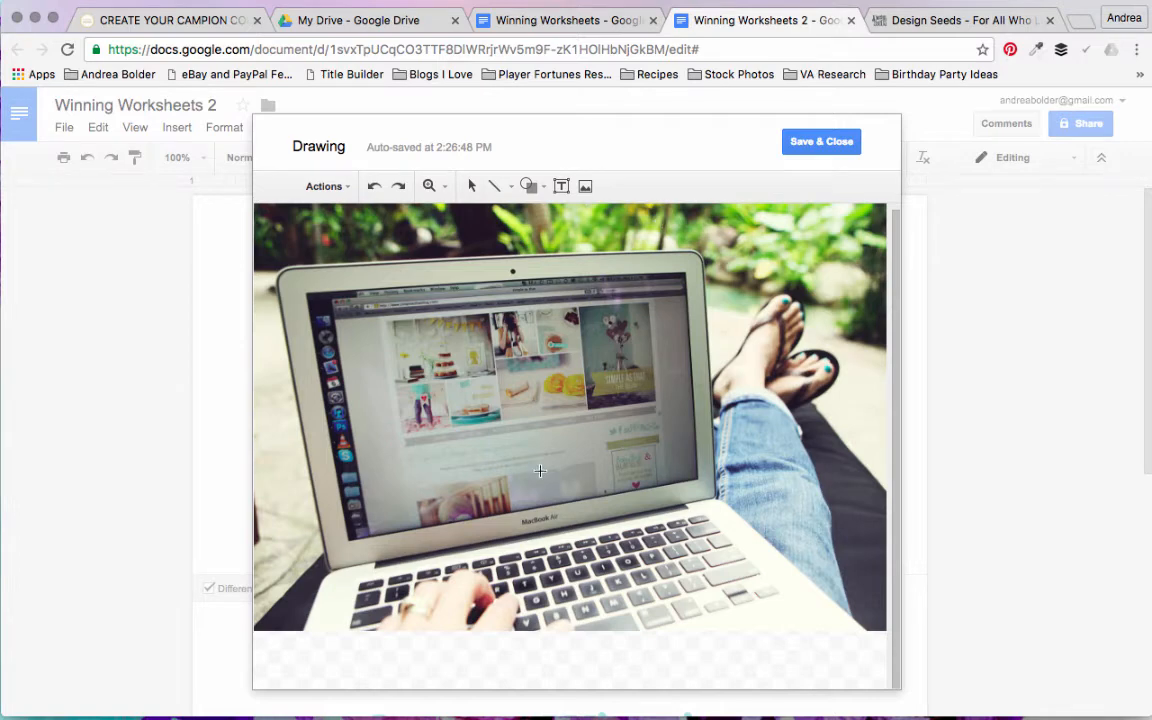
click(517, 566)
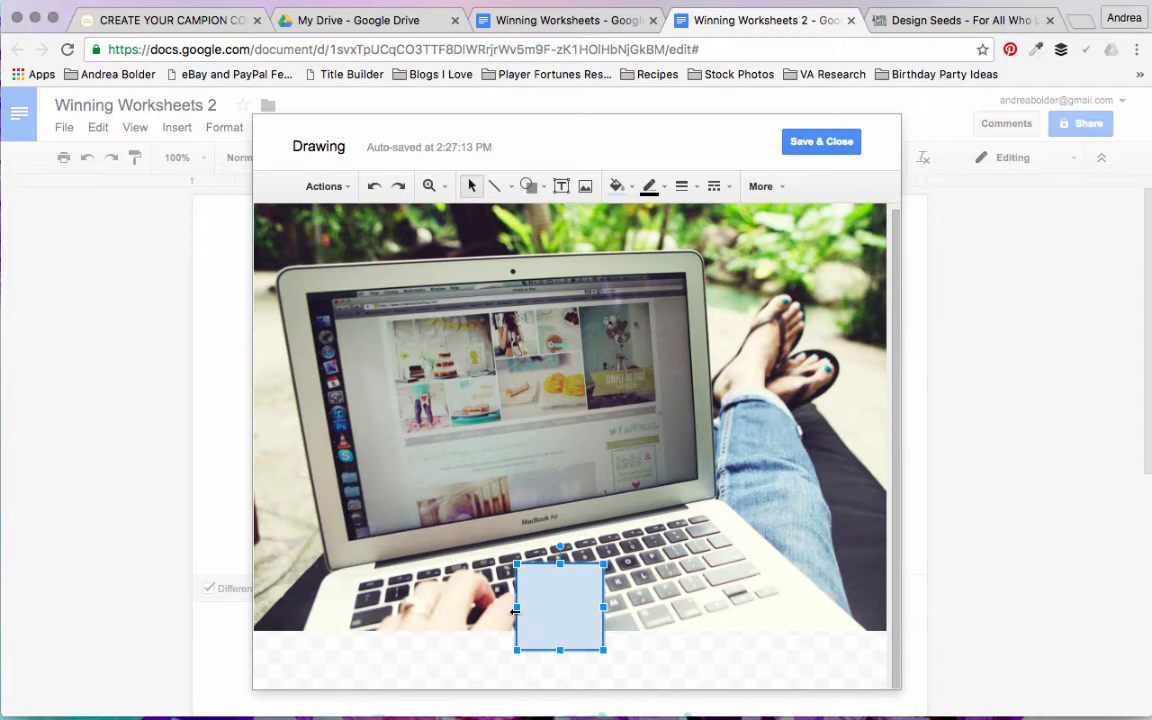
drag(514, 608, 436, 608)
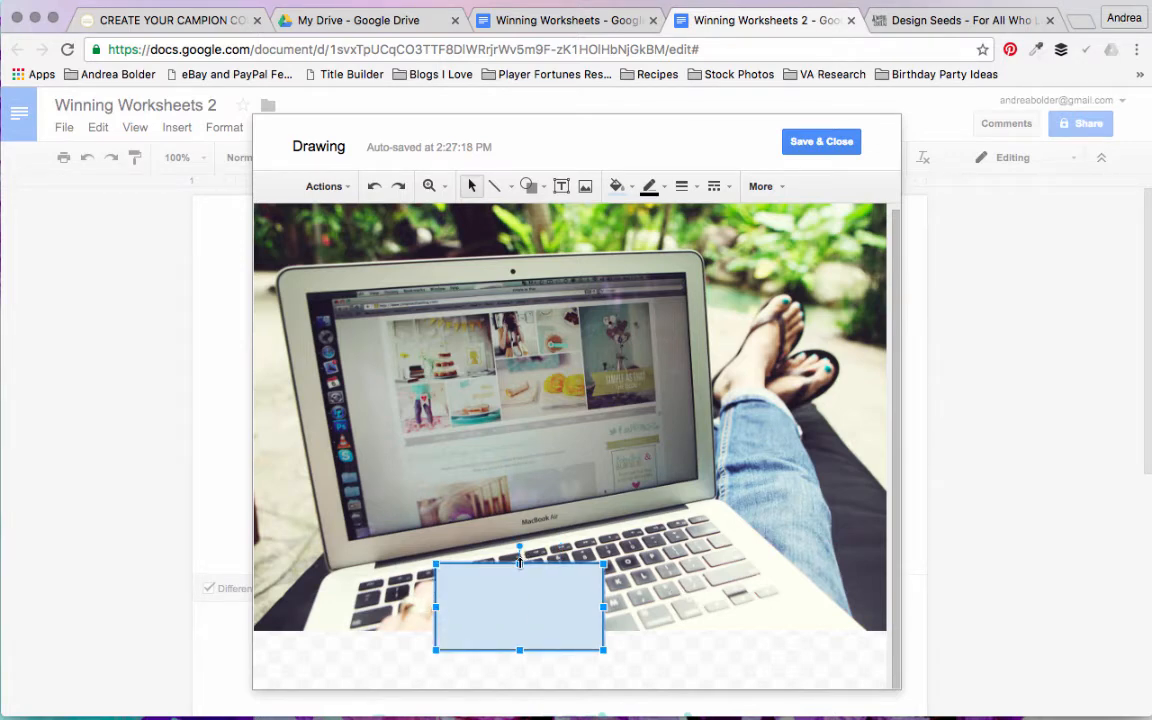
drag(519, 597, 519, 600)
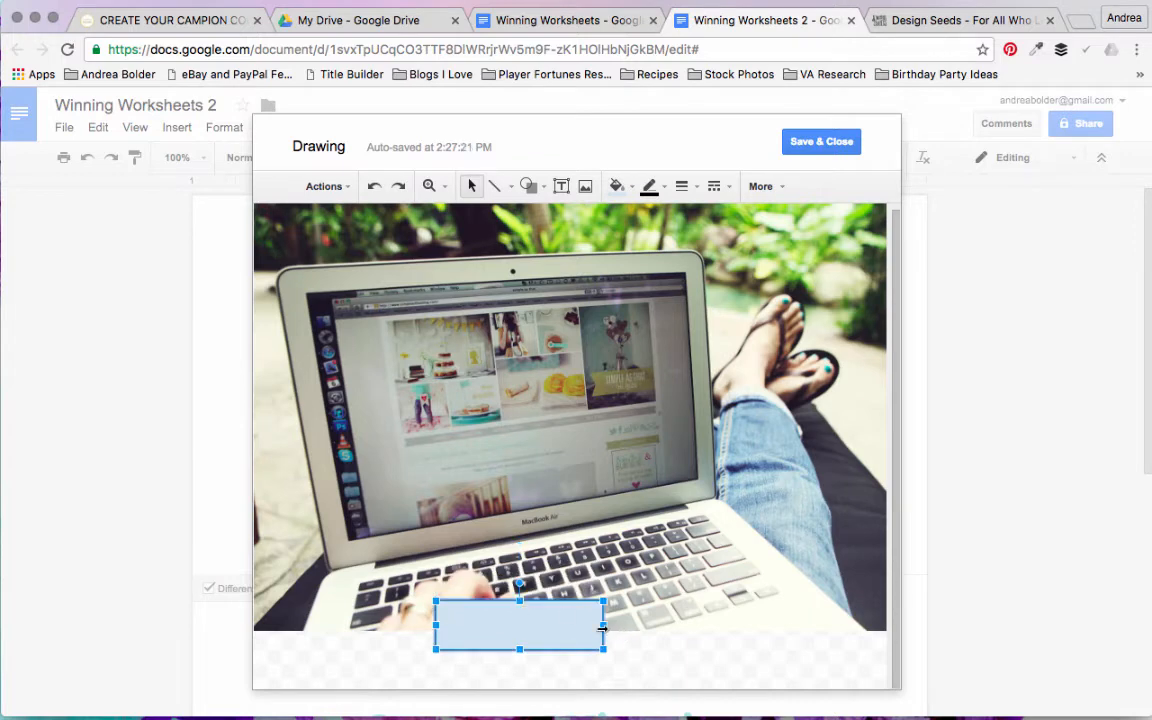
drag(603, 625, 681, 637)
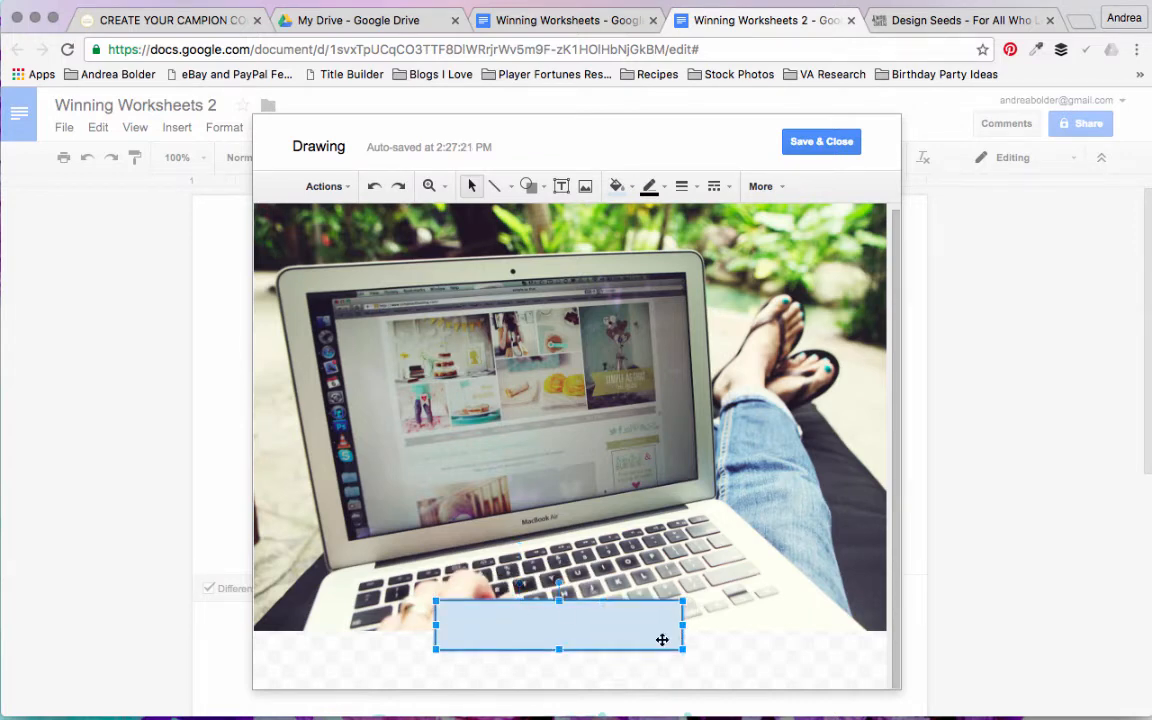
drag(436, 625, 392, 626)
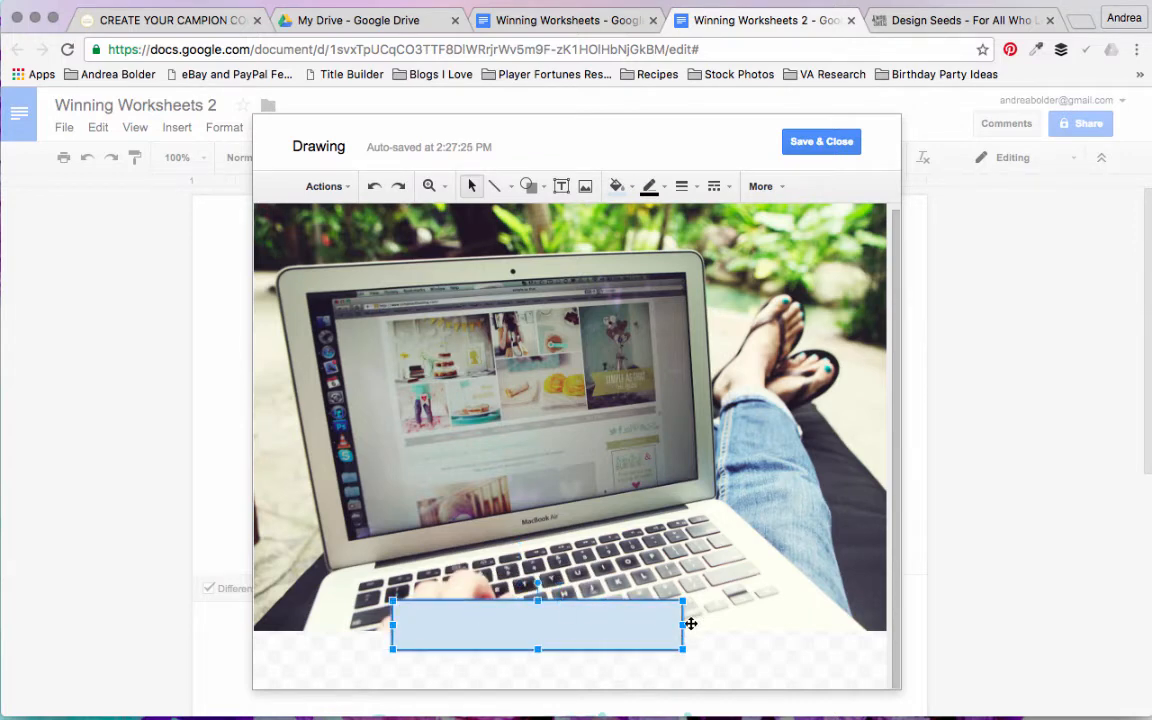
drag(677, 627, 710, 630)
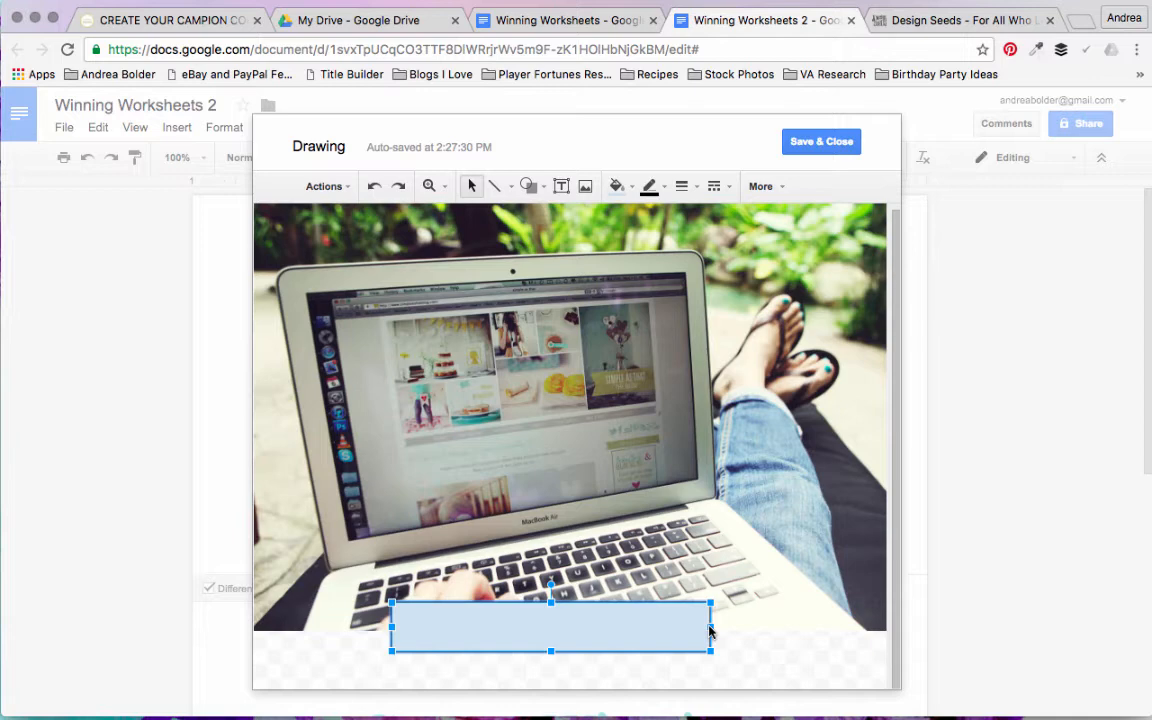
Step: Fill the bar with the custom colour #50cfce and make it slightly transparent (#50cfcef8)
click(632, 197)
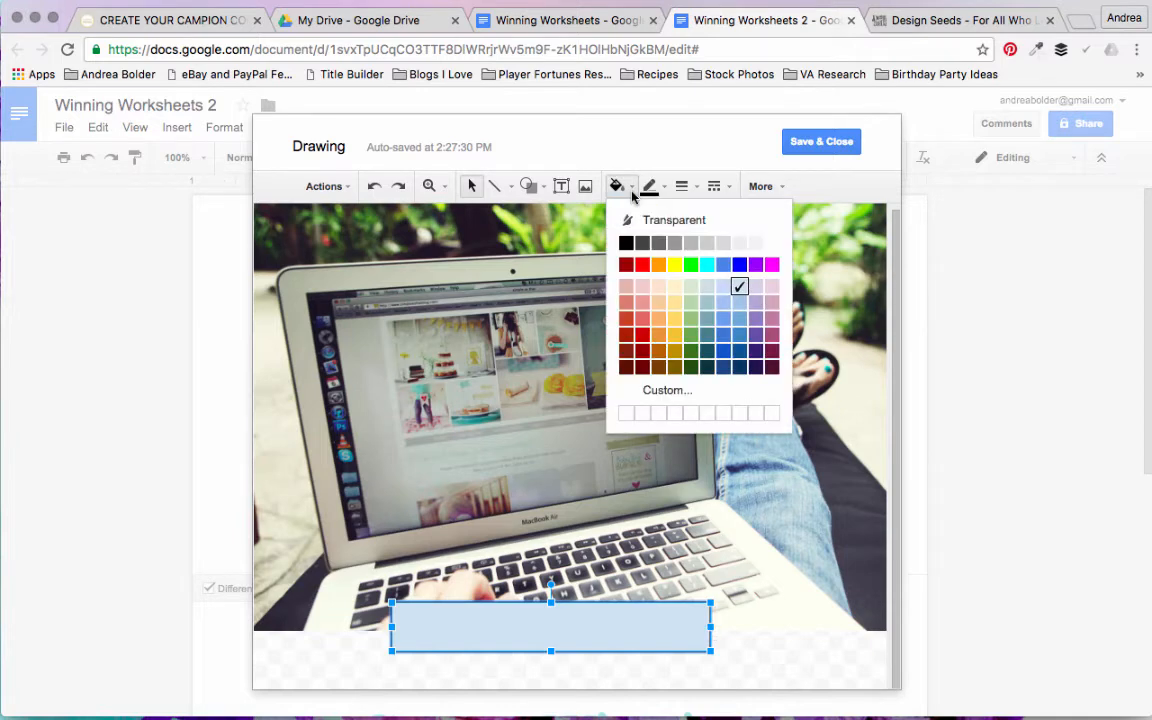
click(658, 400)
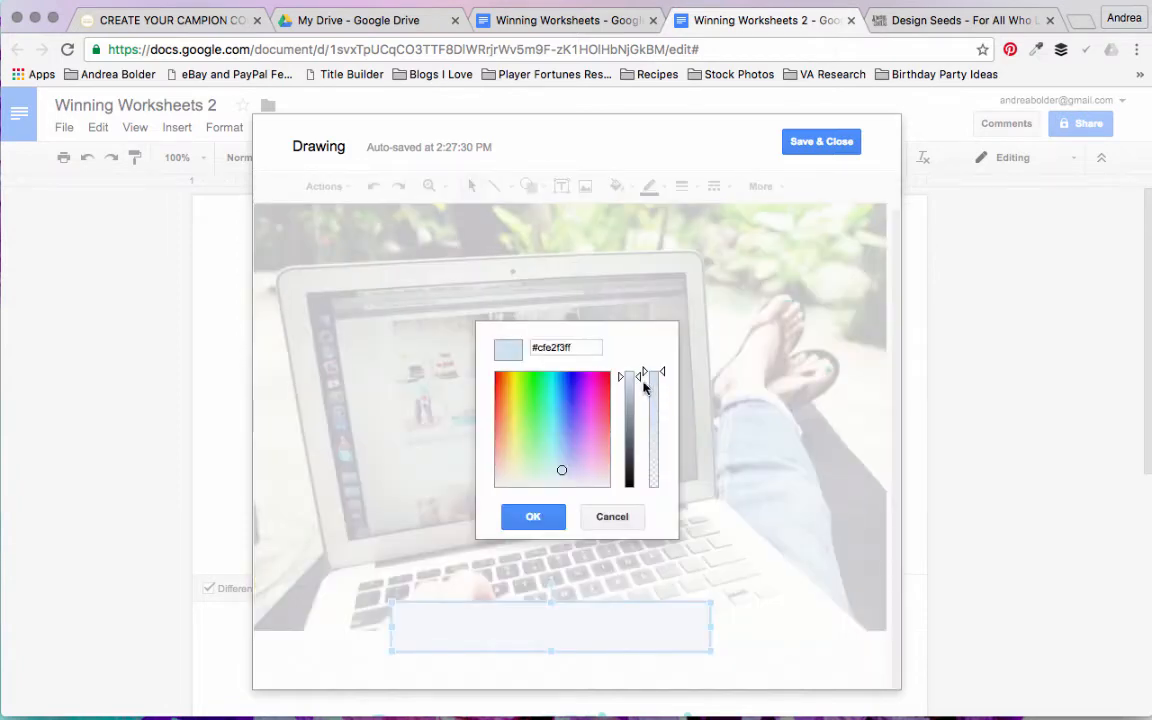
double_click(558, 346)
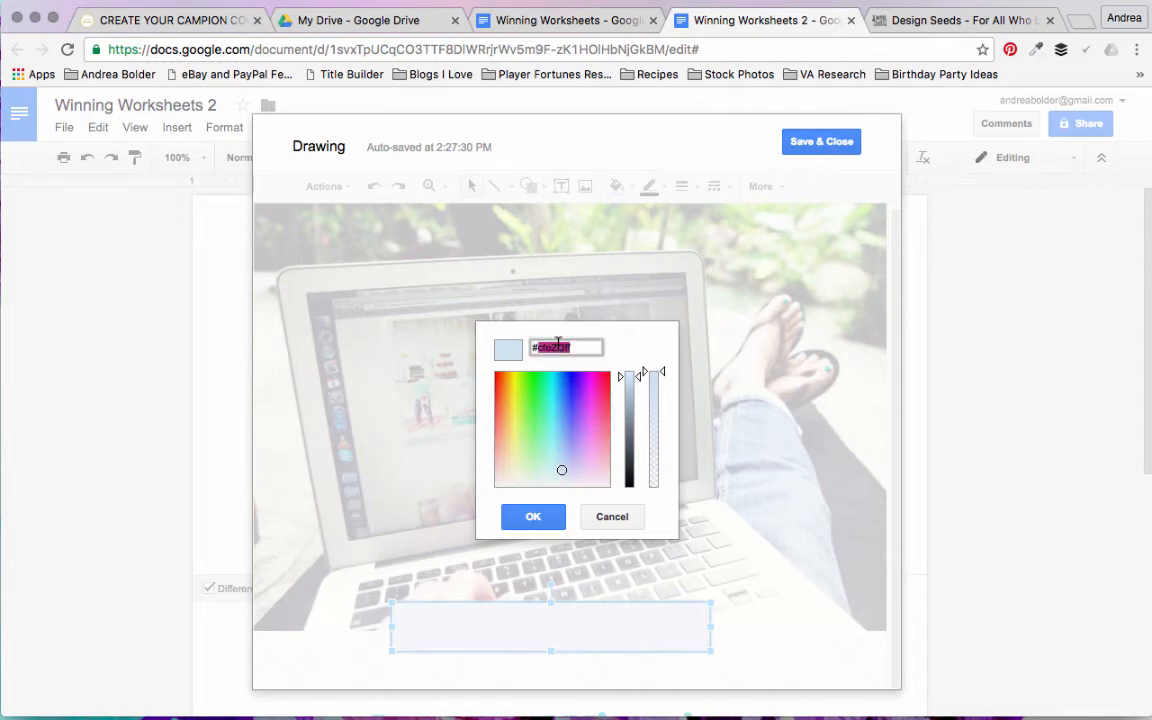
text(50cfce)
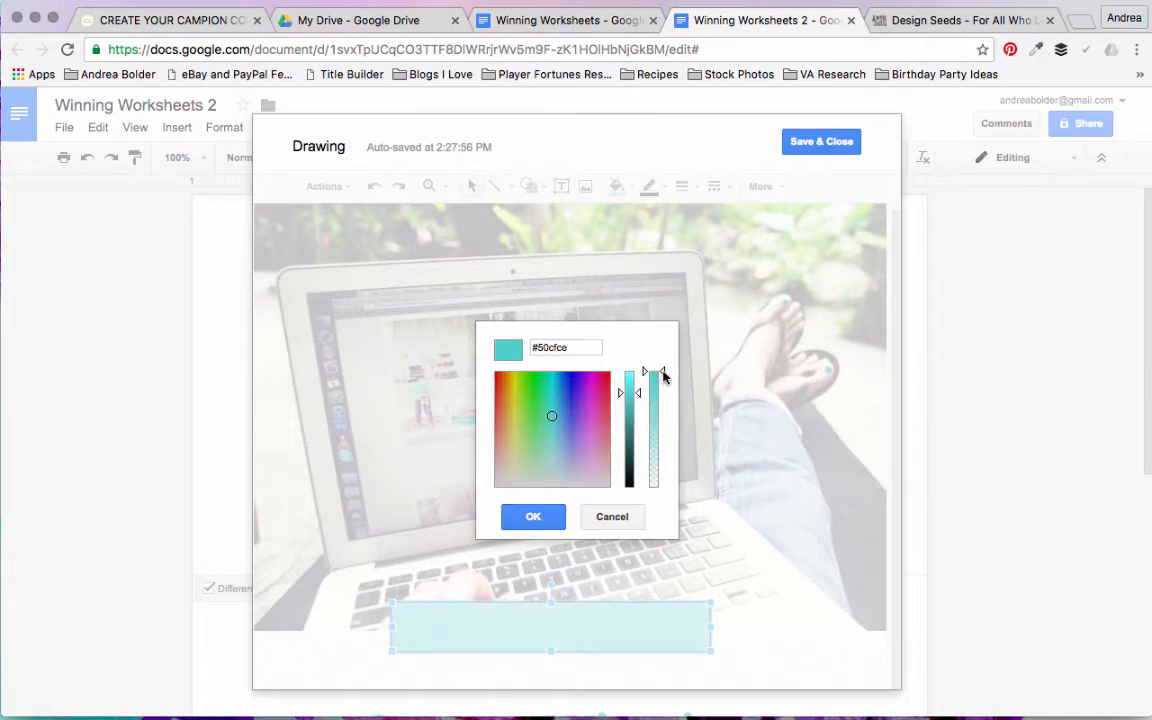
mouse_move(662, 375)
mouse_down()
mouse_move(658, 474)
mouse_move(660, 385)
mouse_up()
drag(660, 383, 659, 375)
click(533, 518)
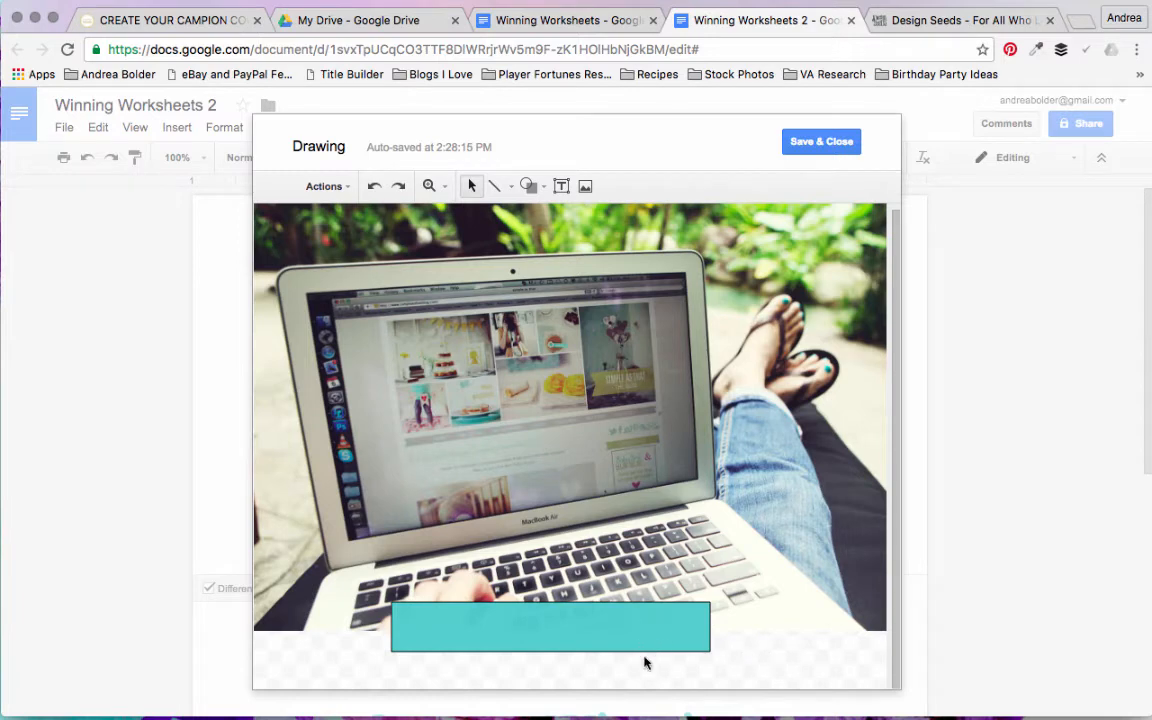
Step: Set the outline of the turquoise bar to transparent
click(585, 649)
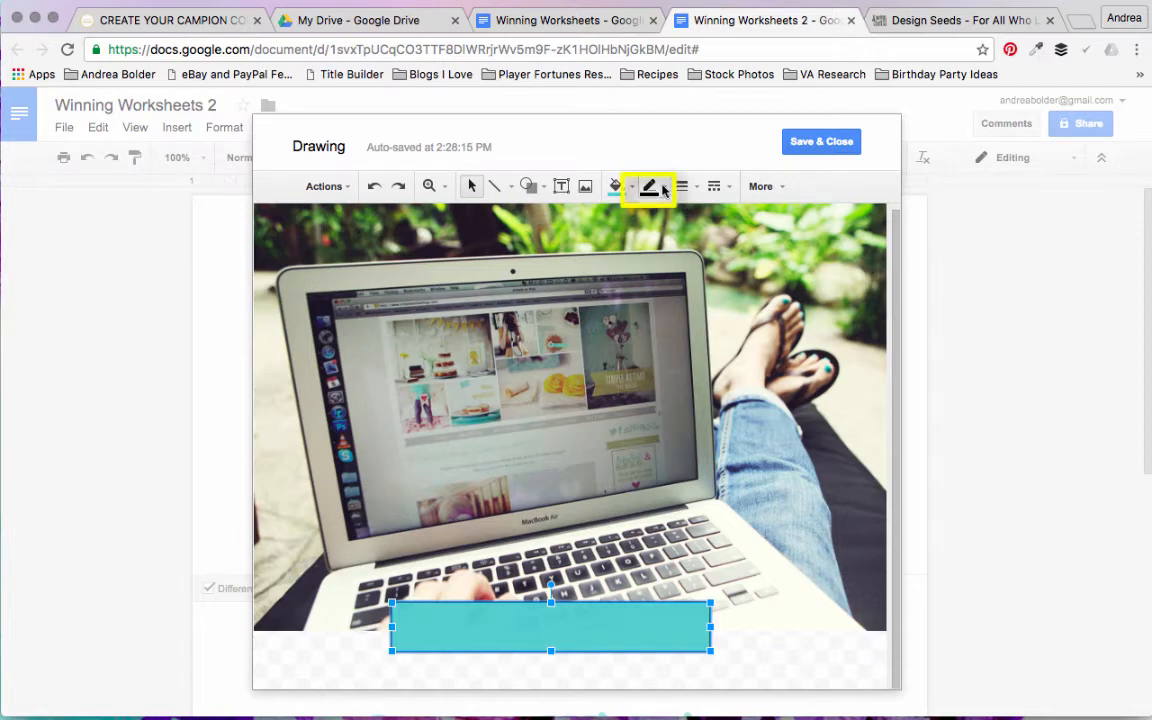
click(663, 190)
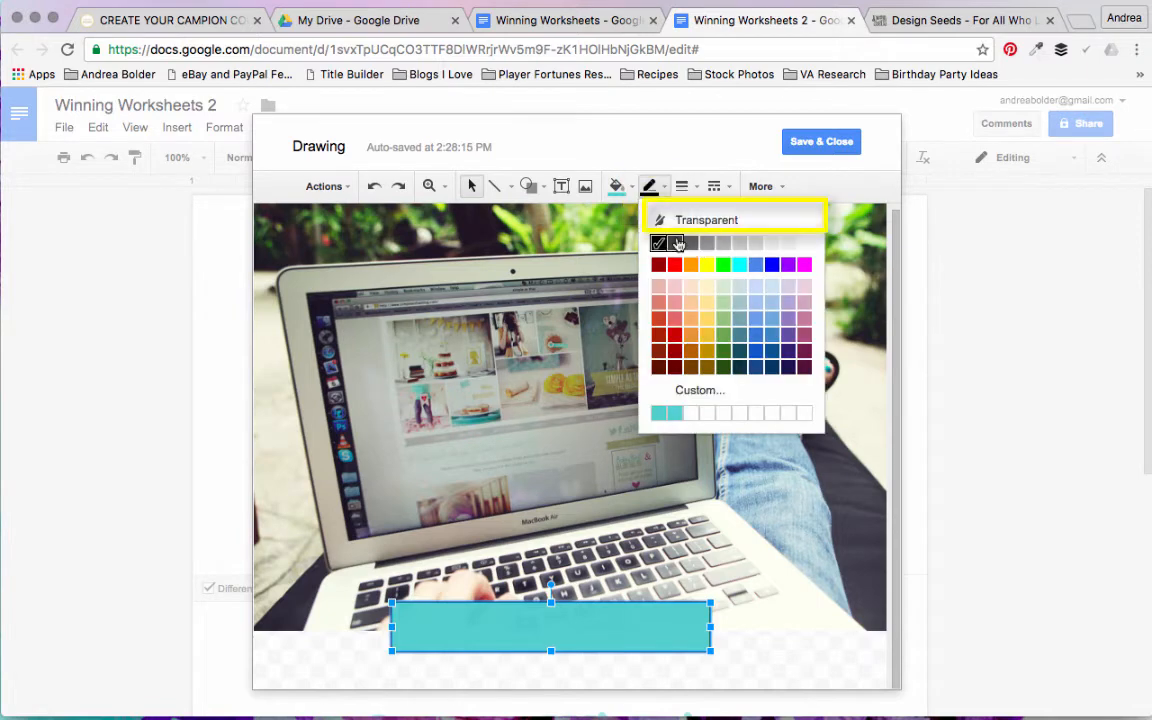
click(680, 220)
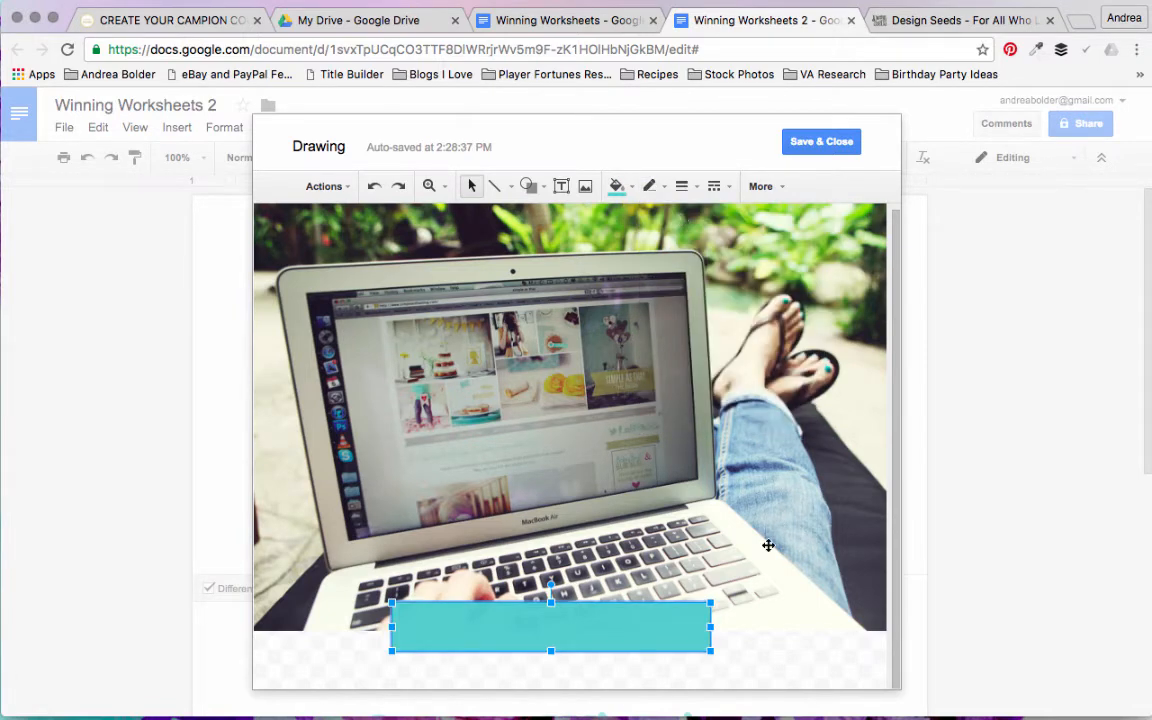
click(744, 650)
Step: Centre the turquoise bar horizontally on the photo, overlapping its bottom edge, and save and close the drawing
drag(690, 626, 716, 626)
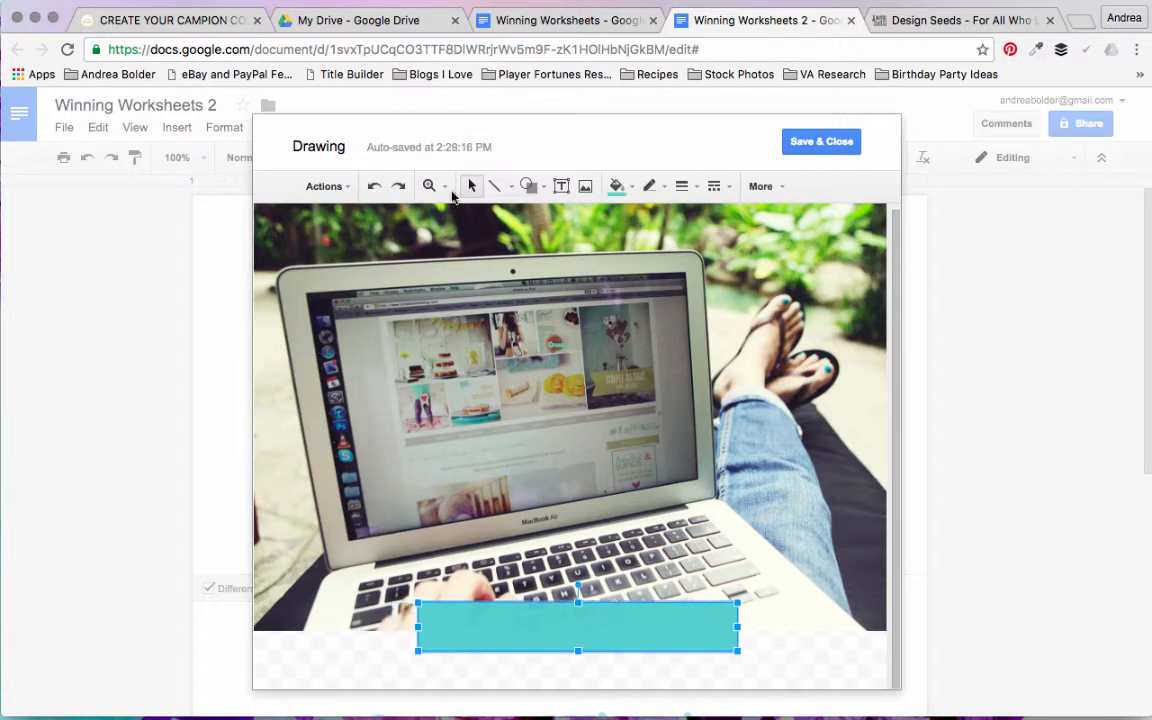
click(375, 187)
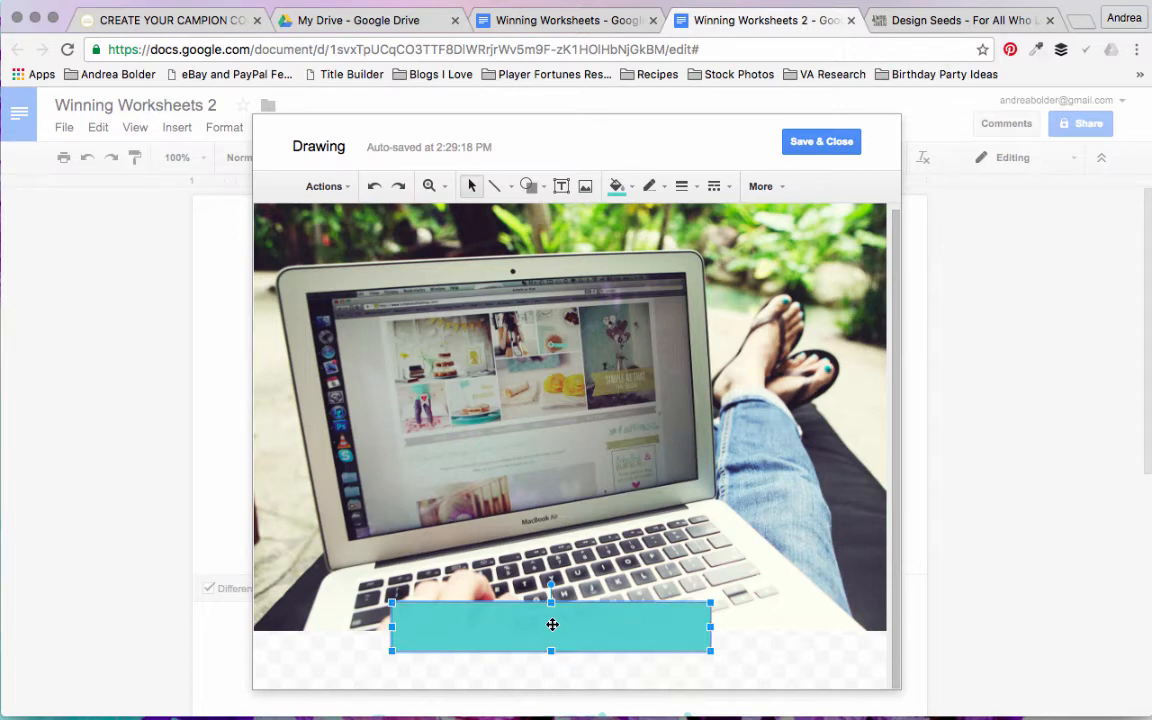
drag(552, 624, 579, 628)
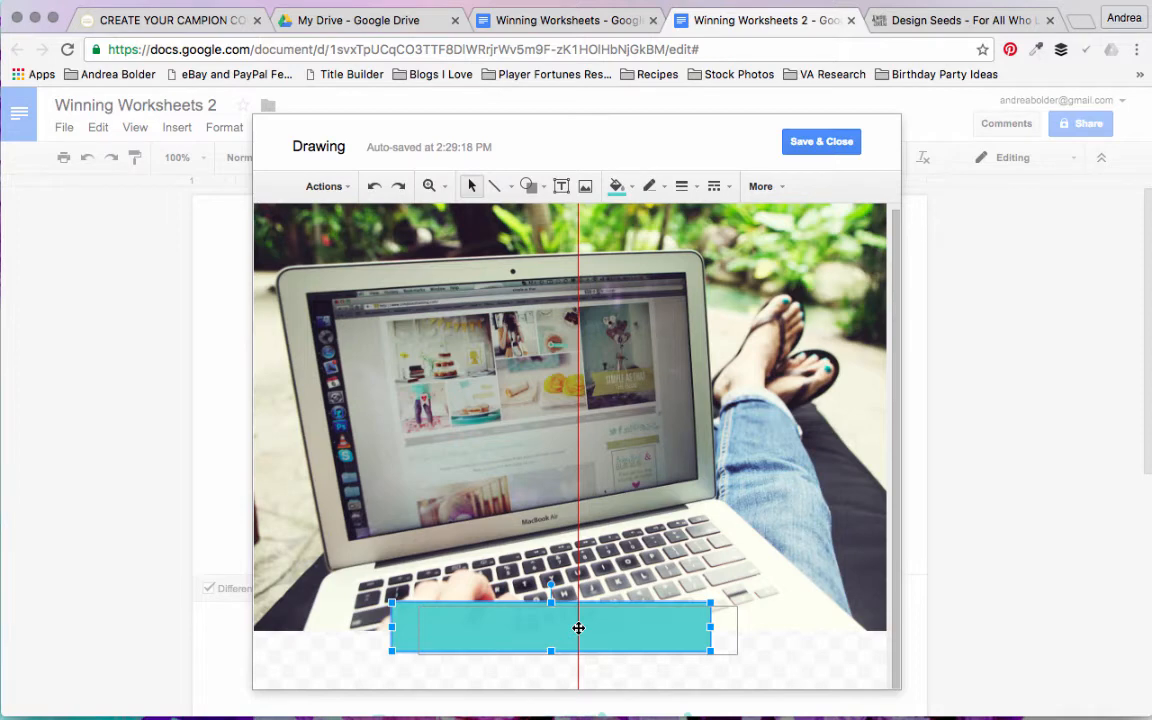
drag(579, 628, 579, 632)
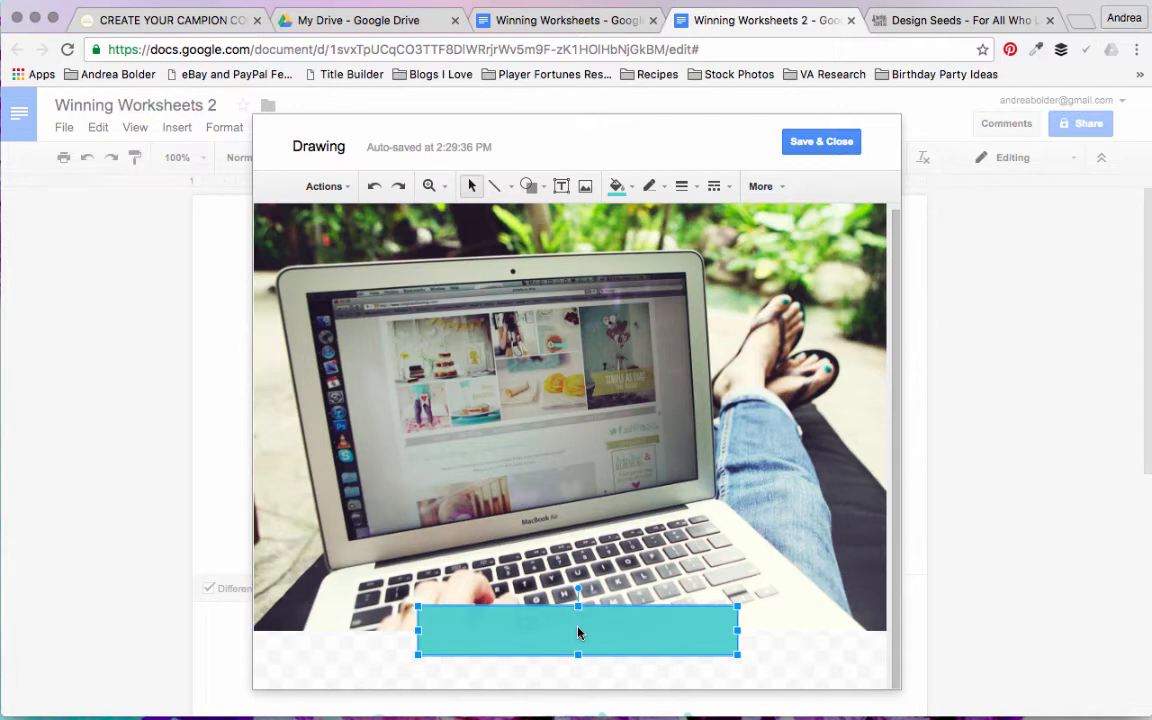
click(840, 143)
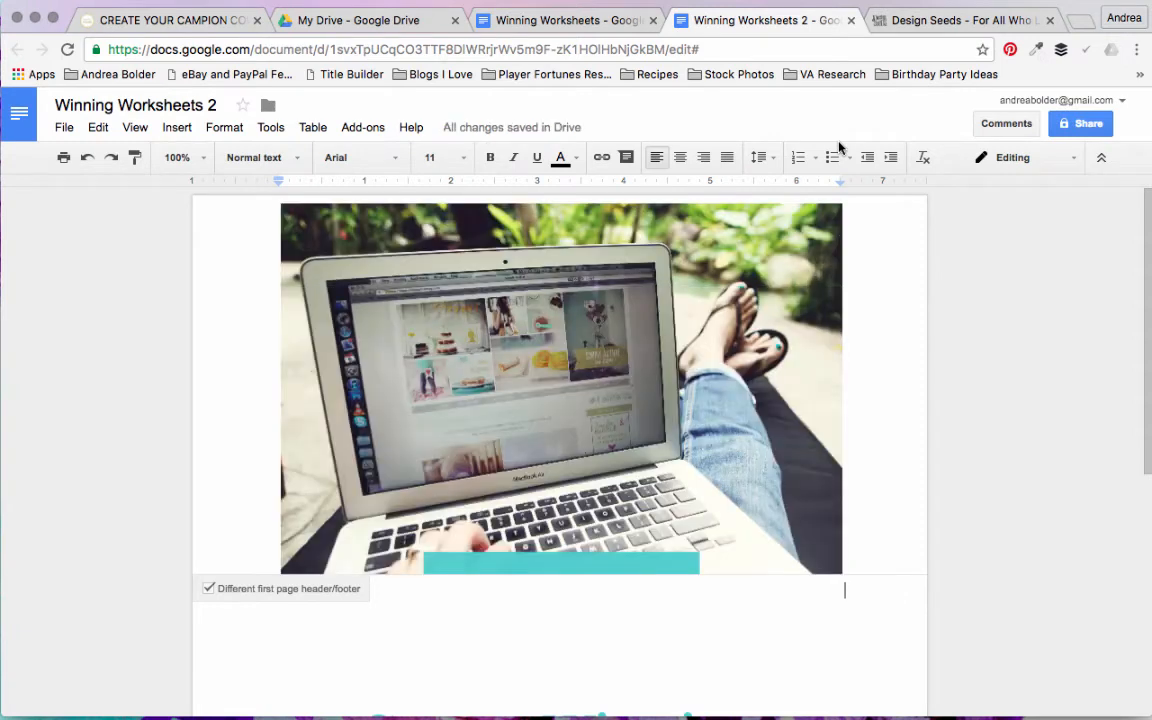
Step: Set the header drawing to wrap text with a 0" margin
click(712, 288)
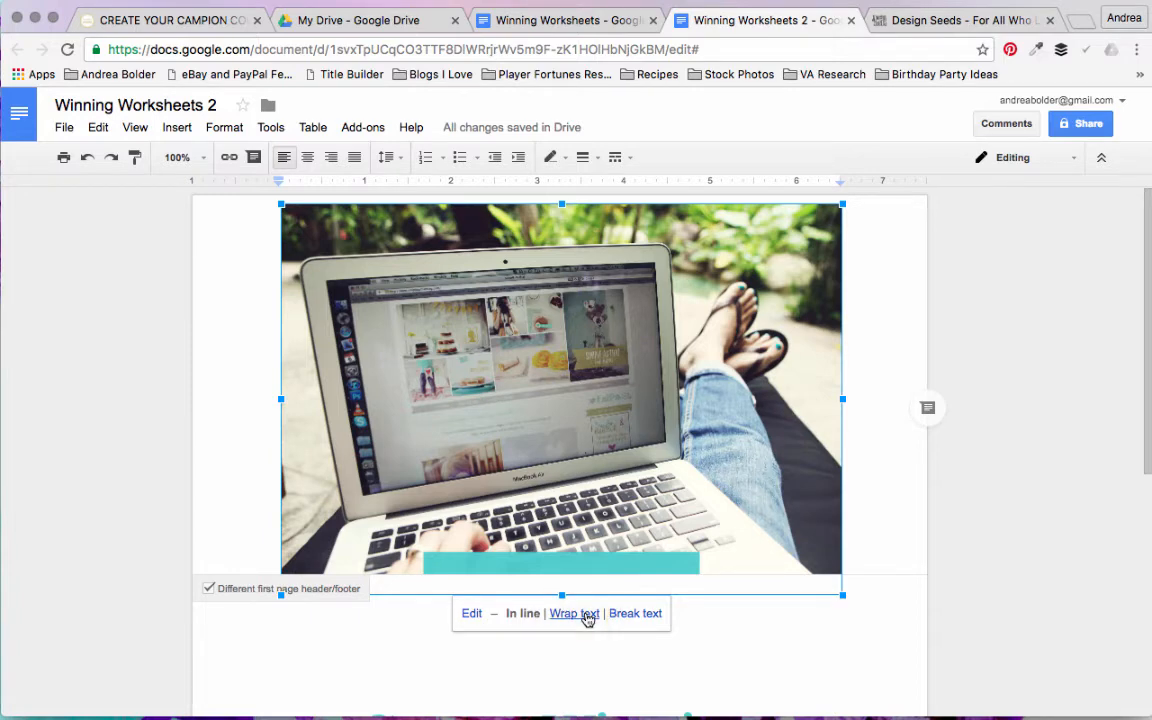
click(588, 620)
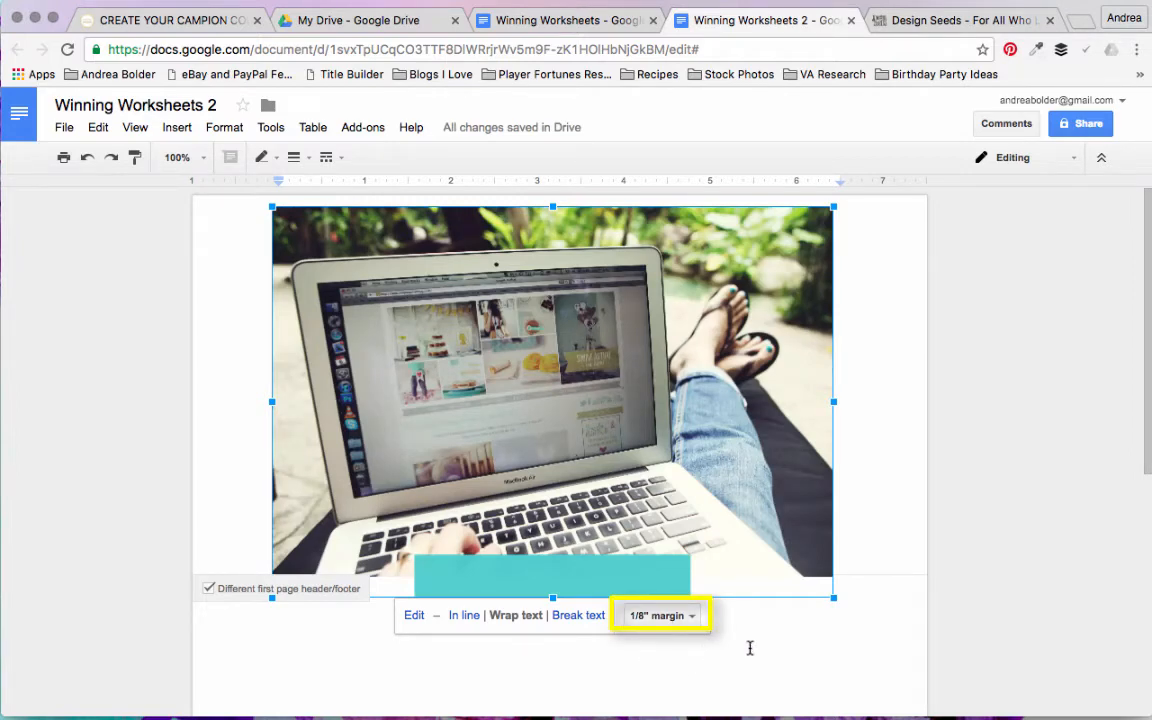
click(693, 618)
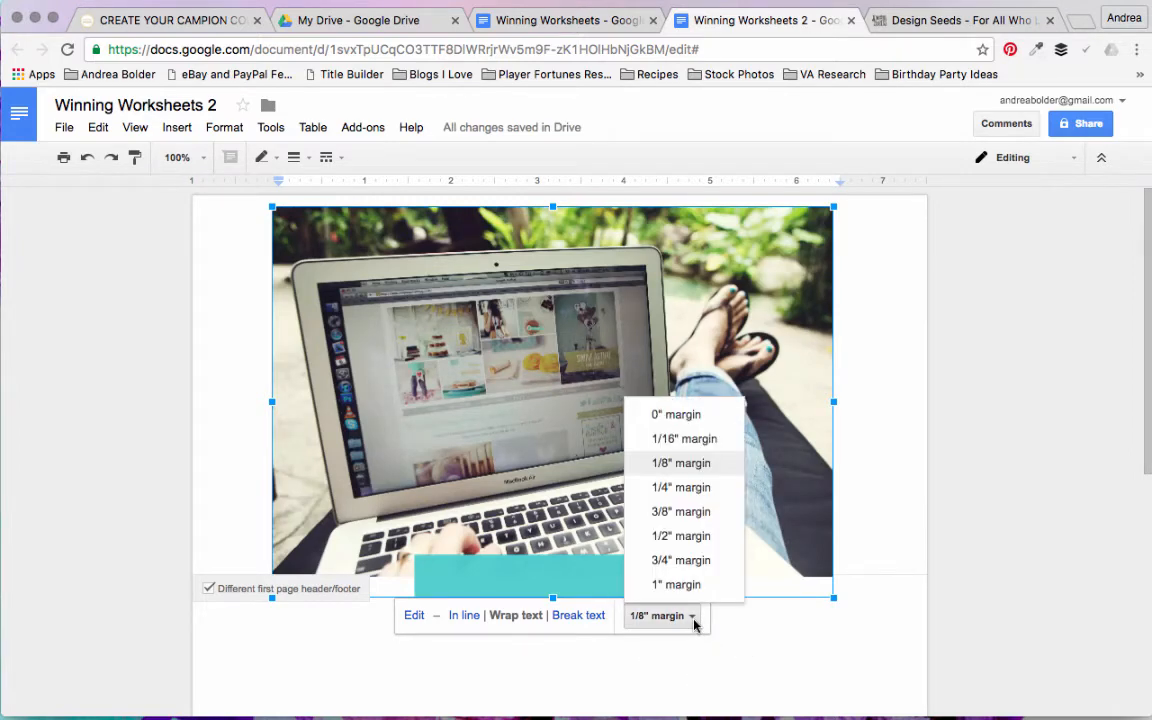
click(695, 416)
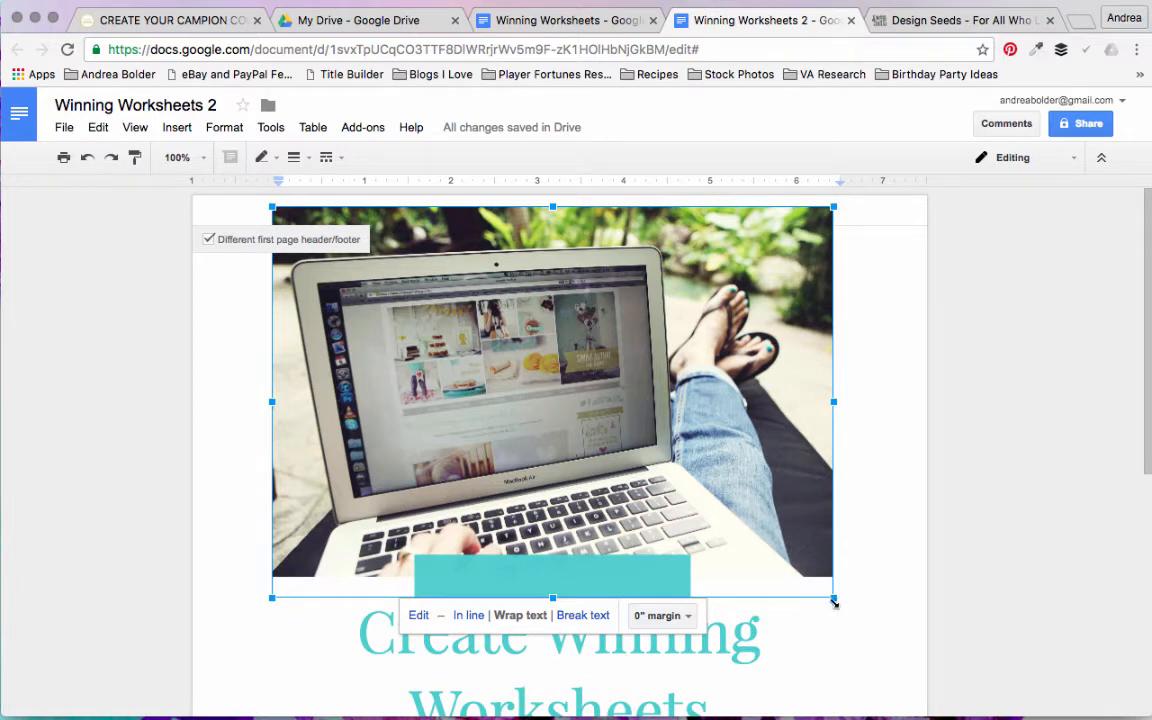
Step: Resize the header drawing to span the full page width, extend its upper edge towards the page top, and slightly reduce its height
drag(835, 599, 927, 620)
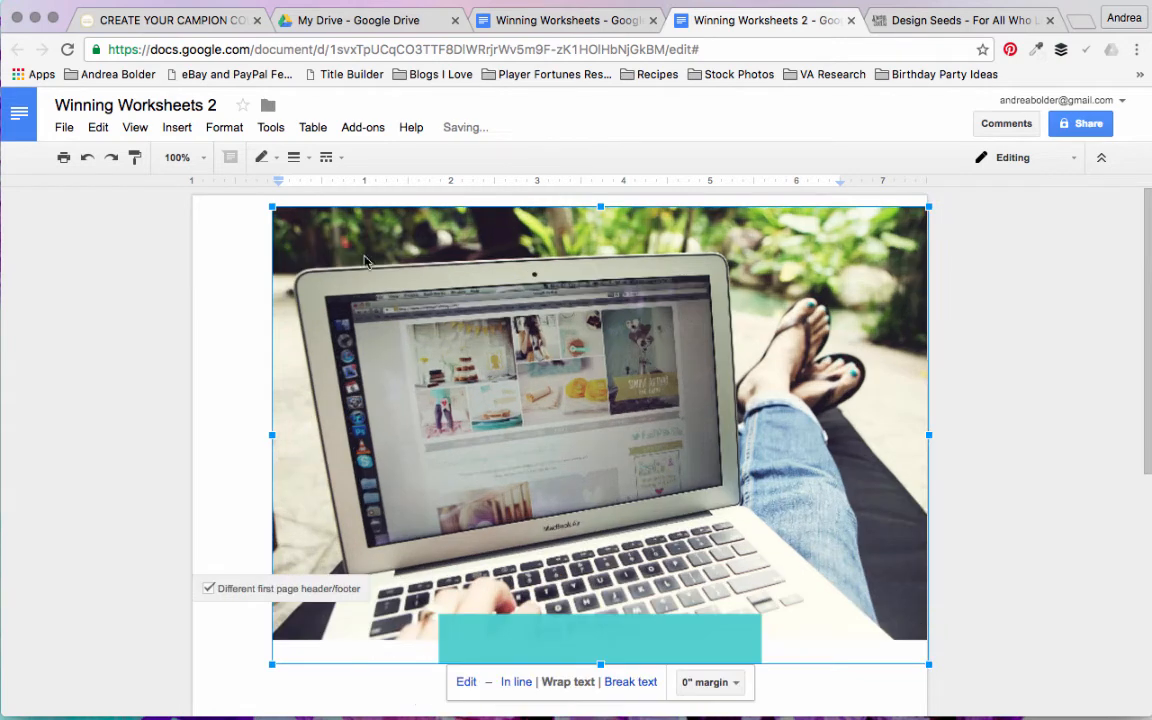
drag(270, 237, 268, 247)
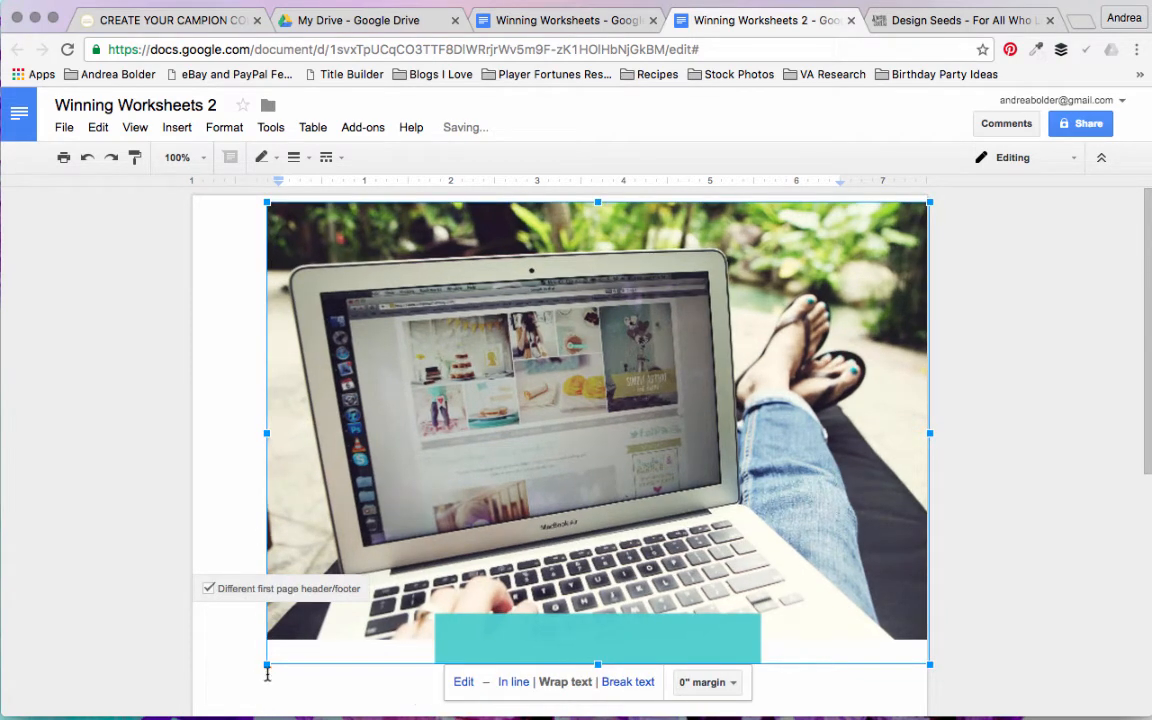
drag(265, 663, 197, 677)
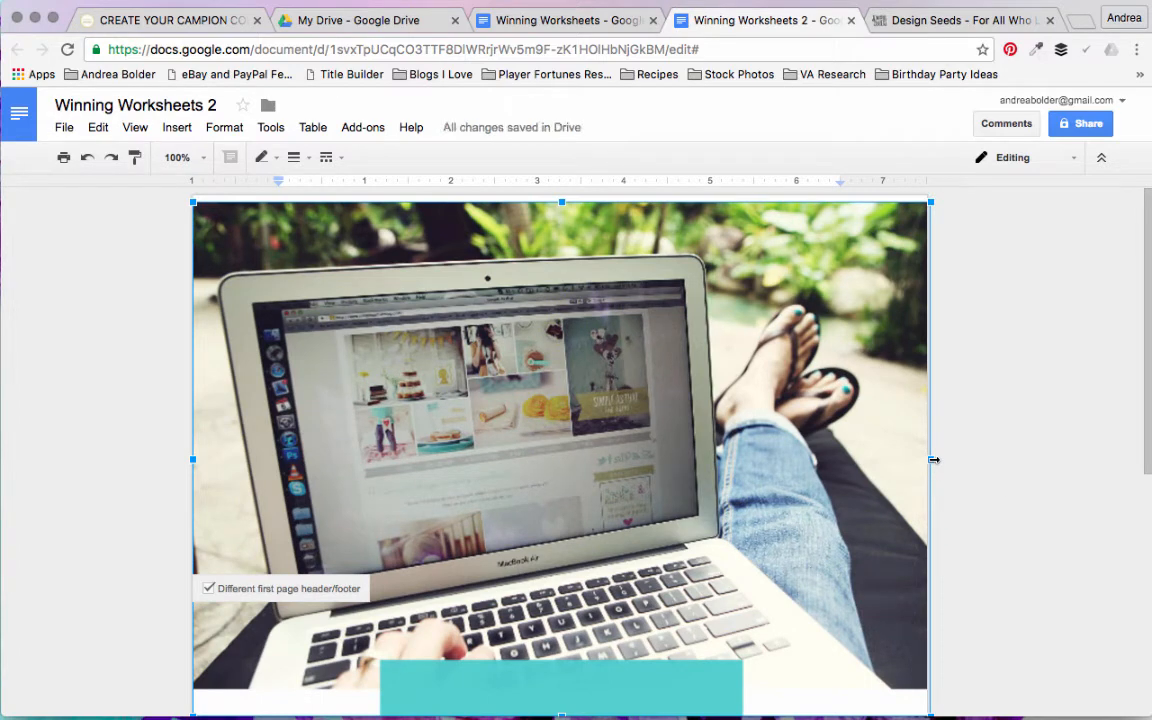
drag(929, 459, 927, 459)
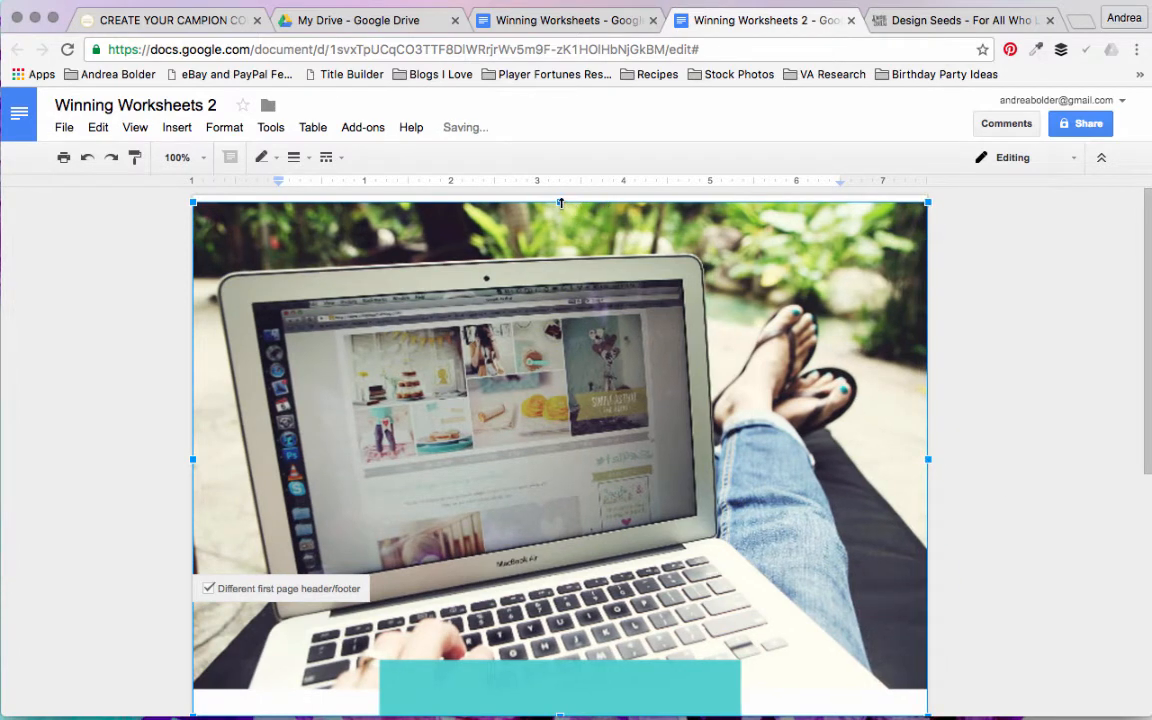
drag(561, 203, 561, 199)
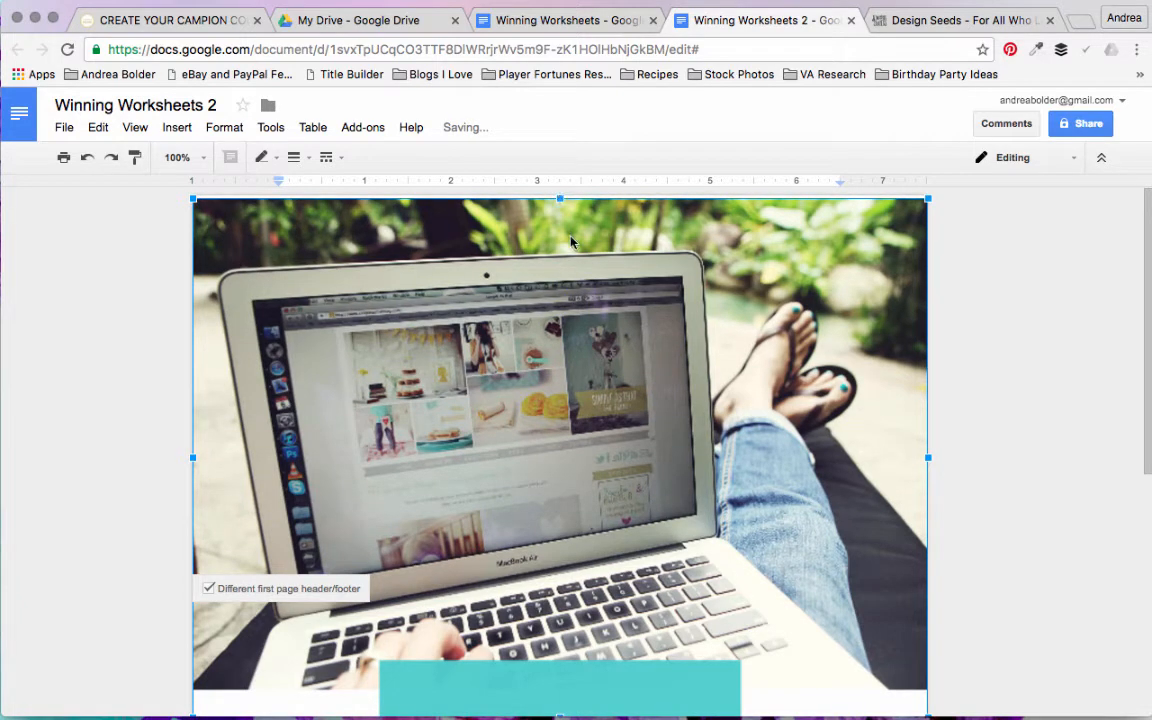
scroll(565, 420, down, 1)
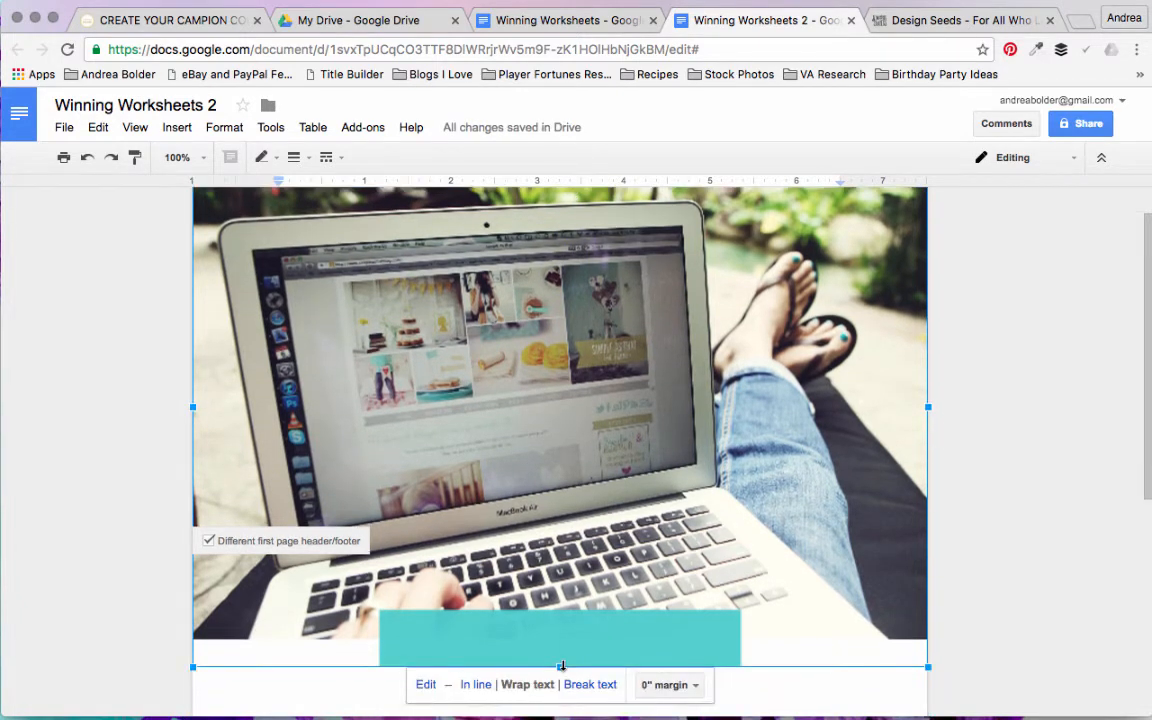
drag(562, 647, 562, 643)
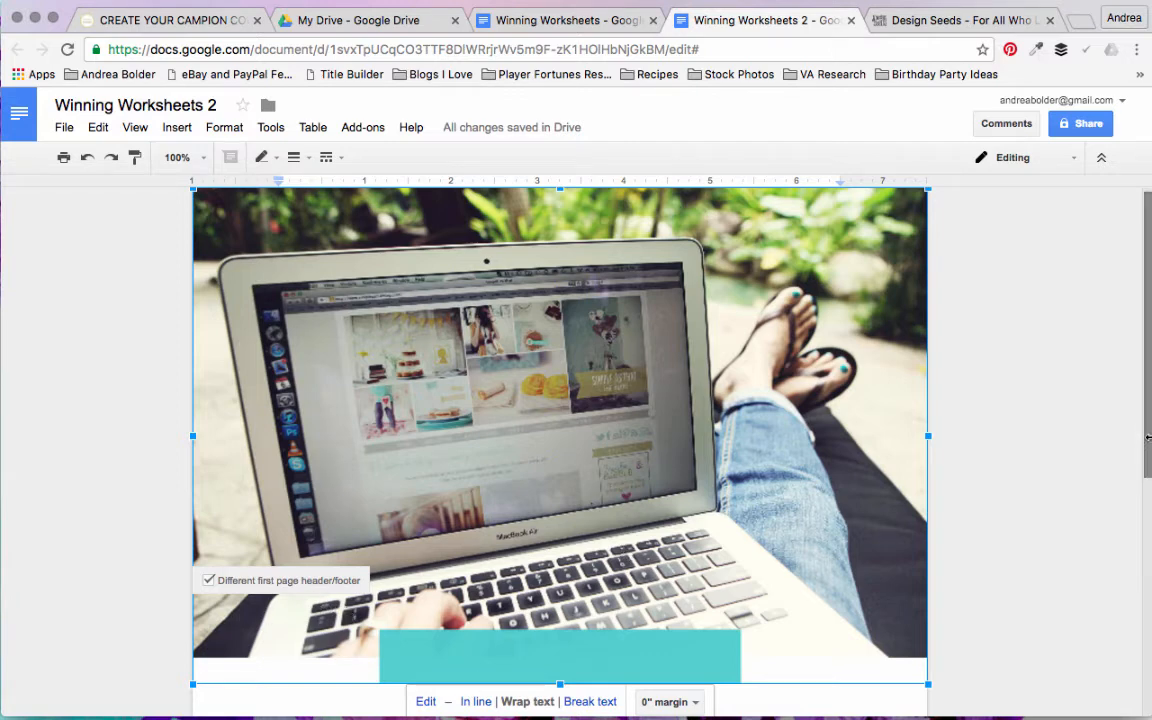
Step: Insert a page break after the "Created by a Champion Course Creator" line to start a second page
mouse_move(1148, 416)
mouse_down()
mouse_move(1139, 622)
mouse_move(1150, 268)
mouse_move(1145, 409)
mouse_up()
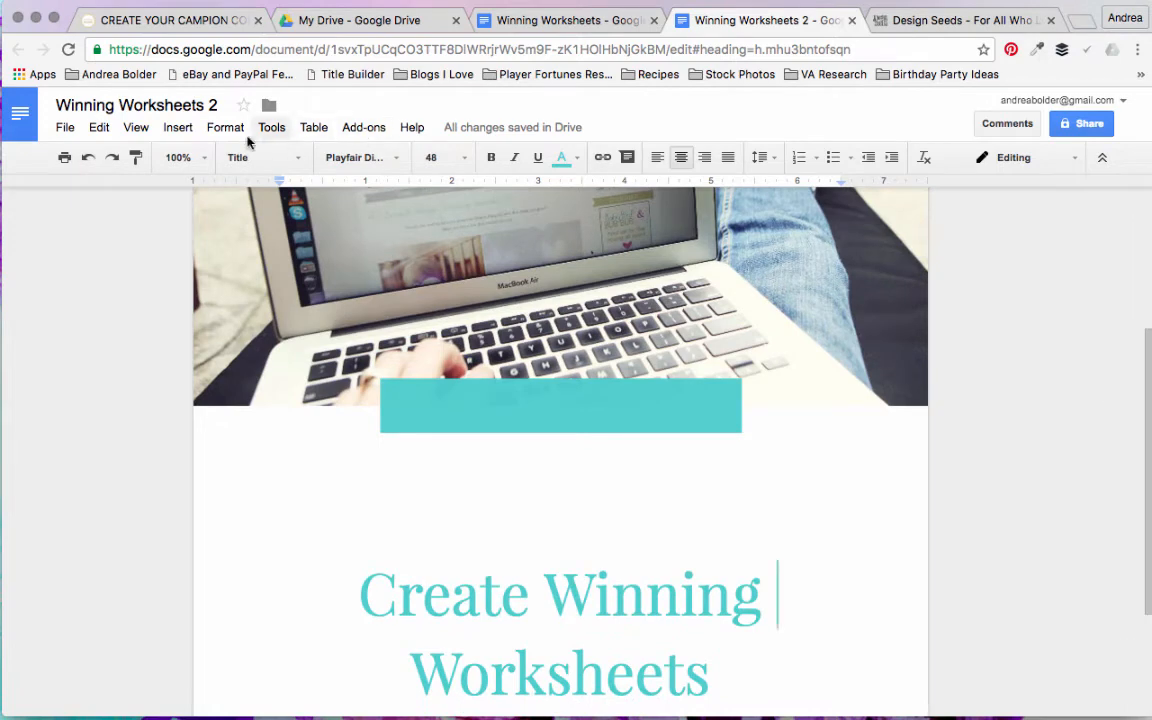
click(188, 133)
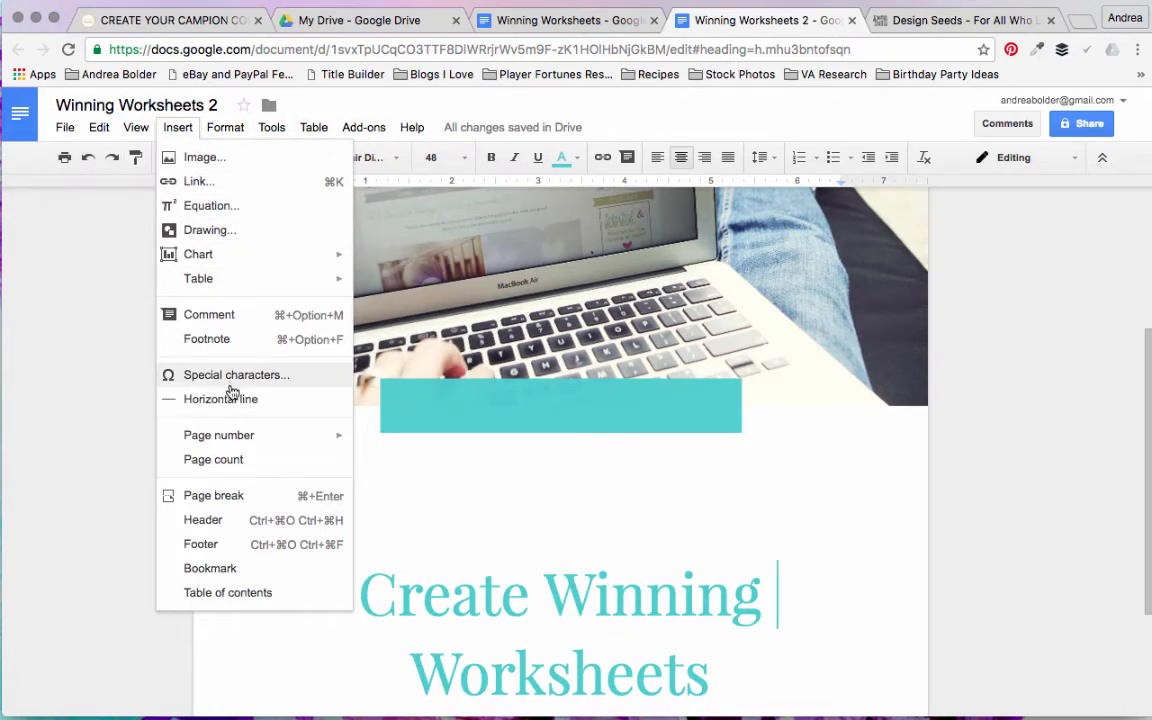
click(216, 502)
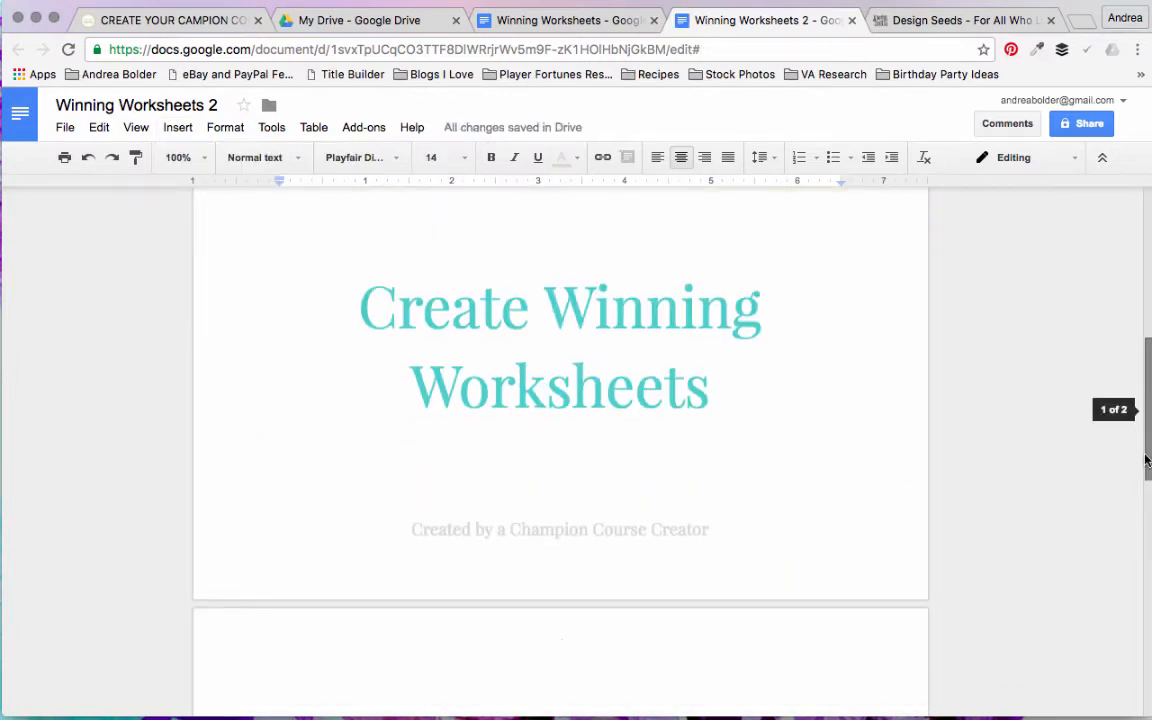
Step: Enter the title "TITLE TEXT GOES HERE" at the top of the second page
scroll(1146, 462, down, 1)
drag(1146, 462, 1146, 565)
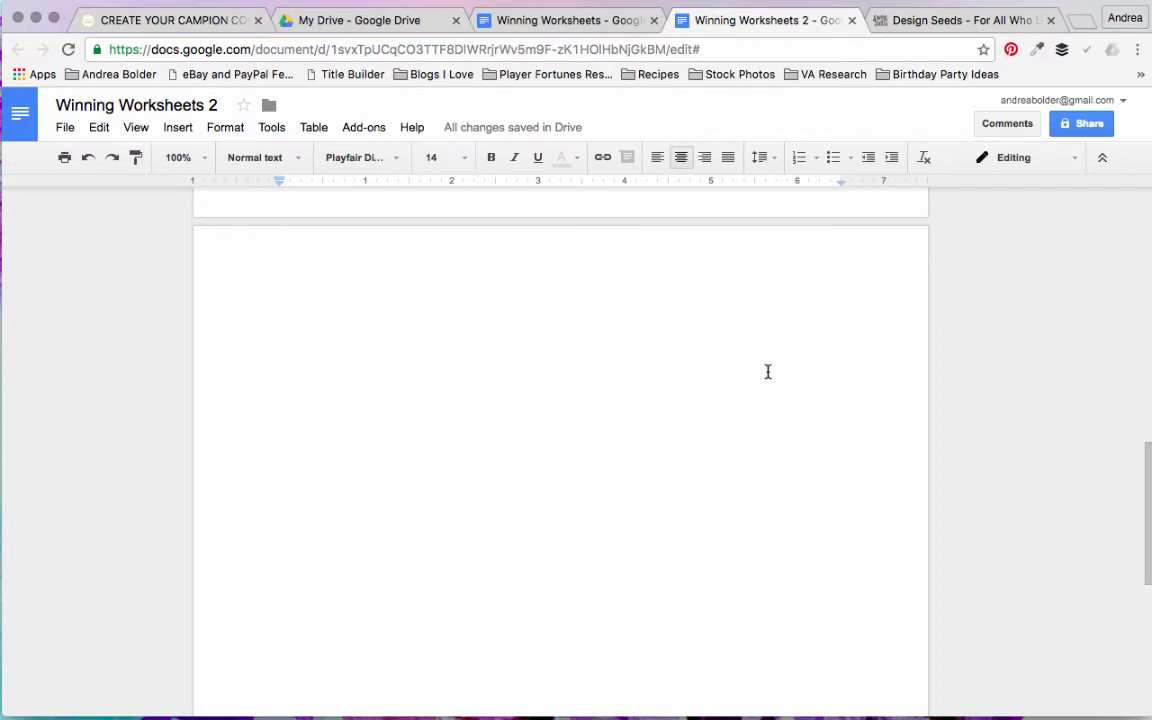
text(TITLE)
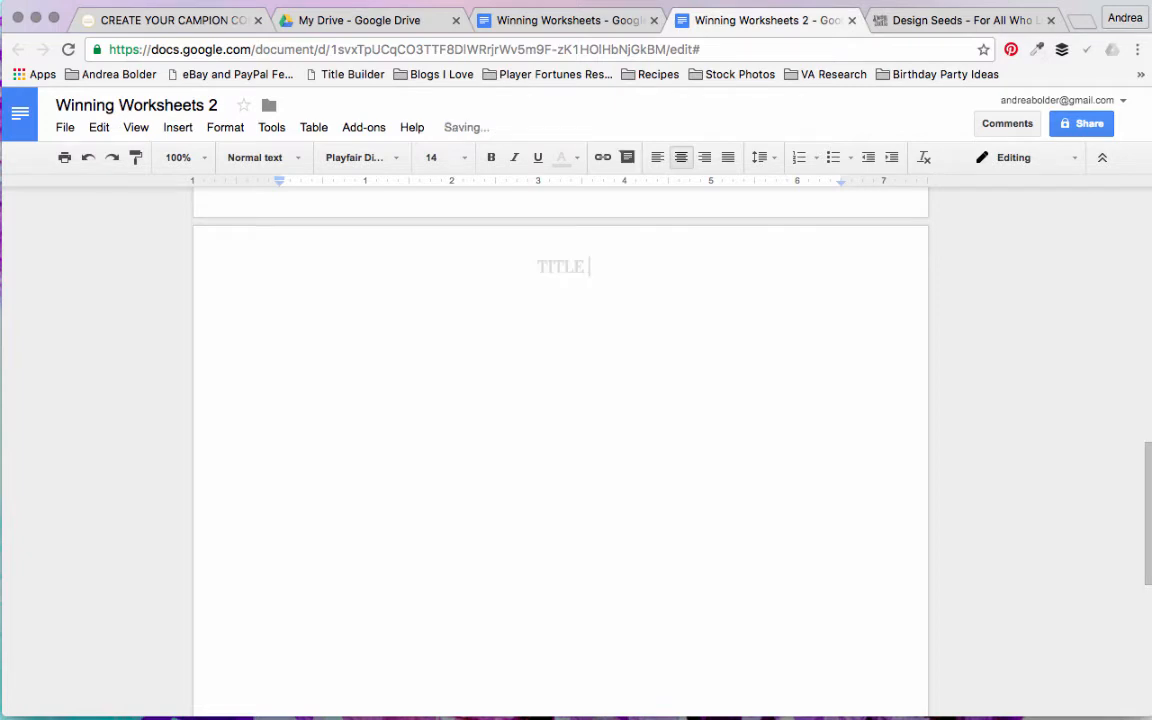
text( TEXT G)
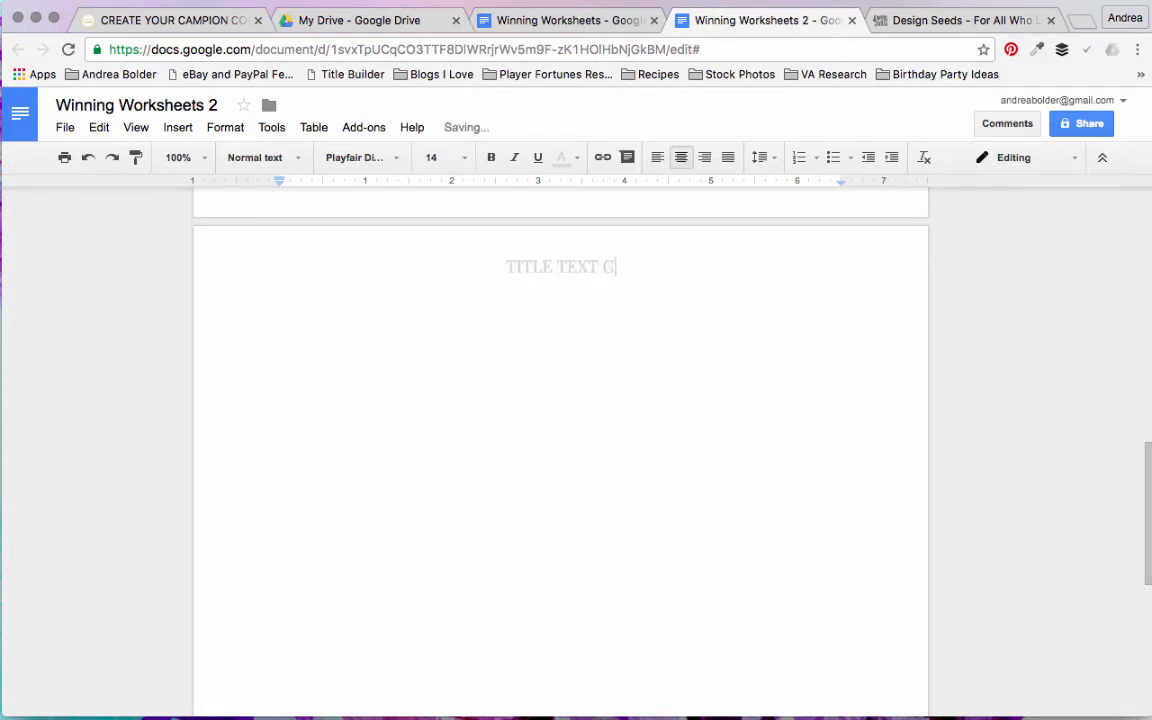
text(OES HERE)
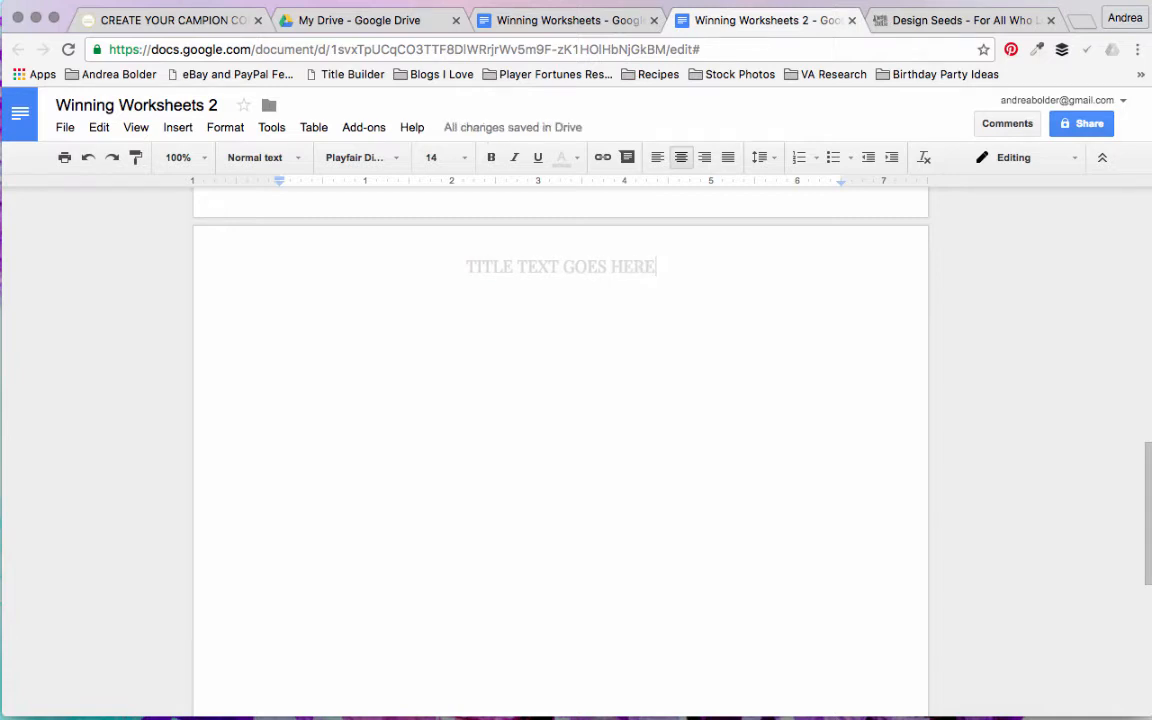
Step: Apply the Heading 1 style to the second-page title
double_click(634, 268)
triple_click(634, 268)
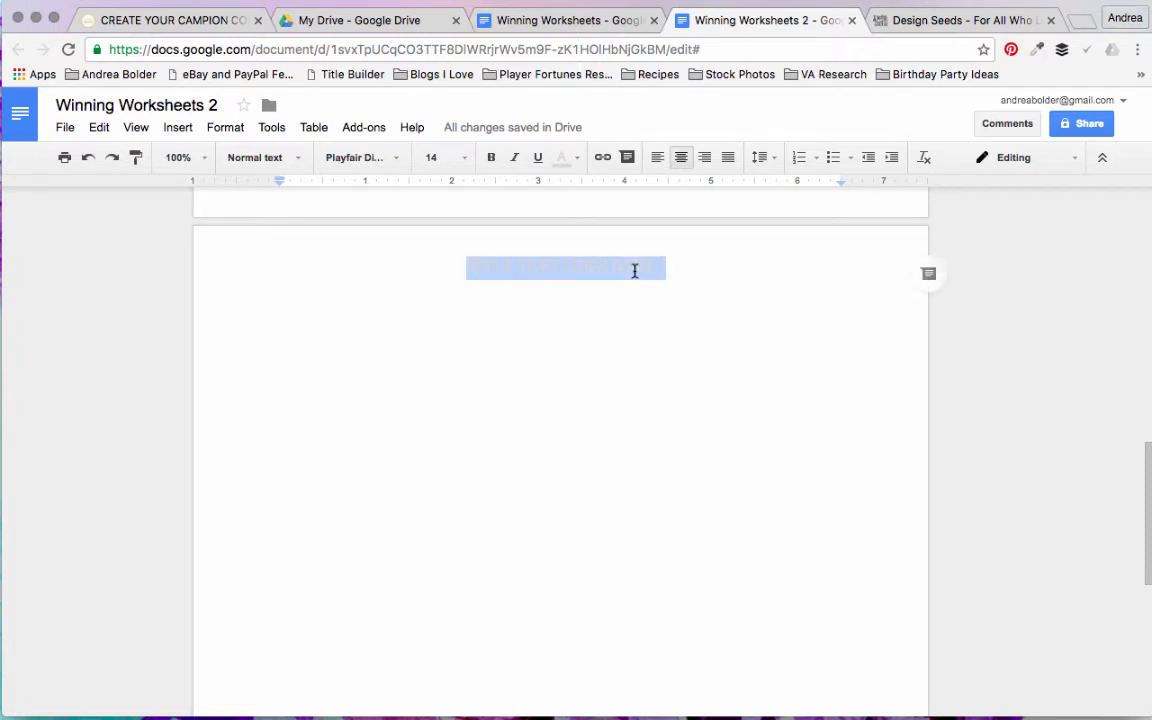
click(299, 158)
click(300, 358)
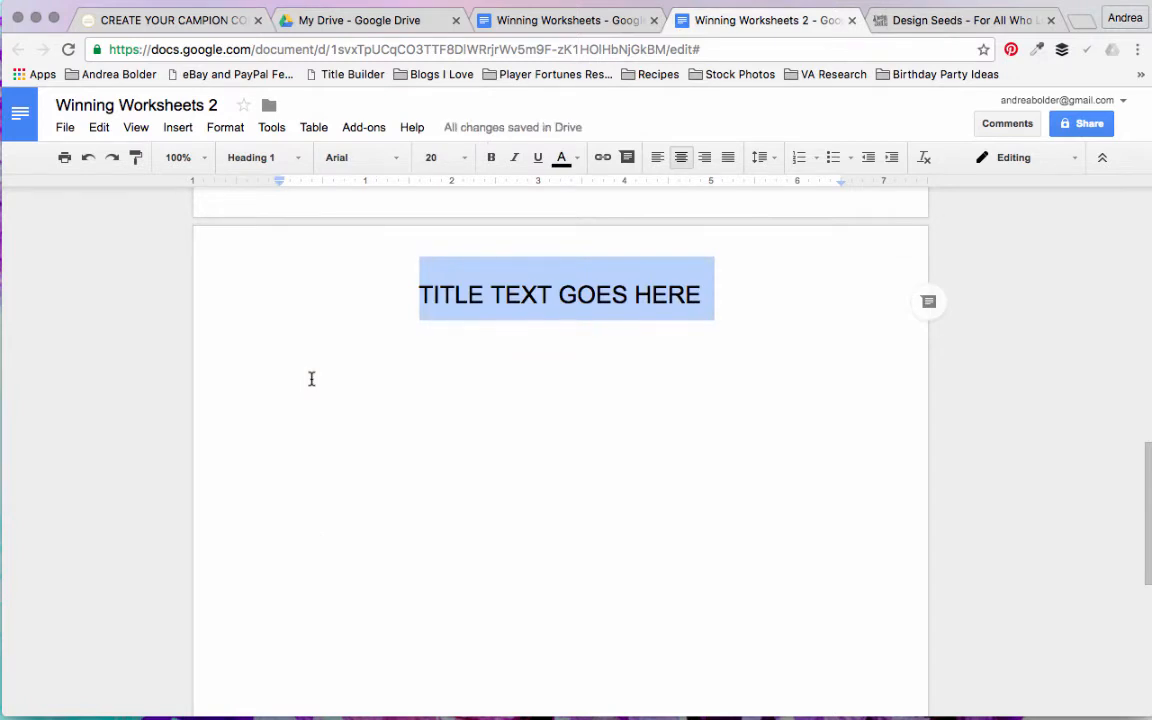
Step: Set the second-page title's font to Playfair Display at size 30
click(393, 159)
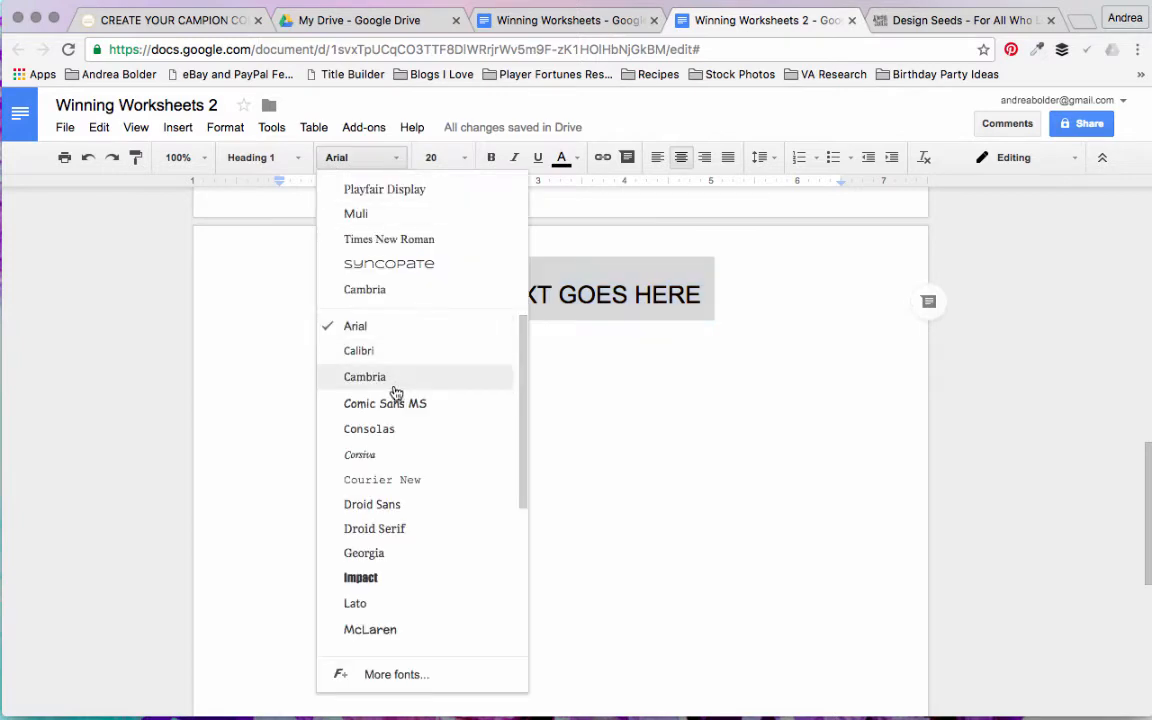
click(406, 188)
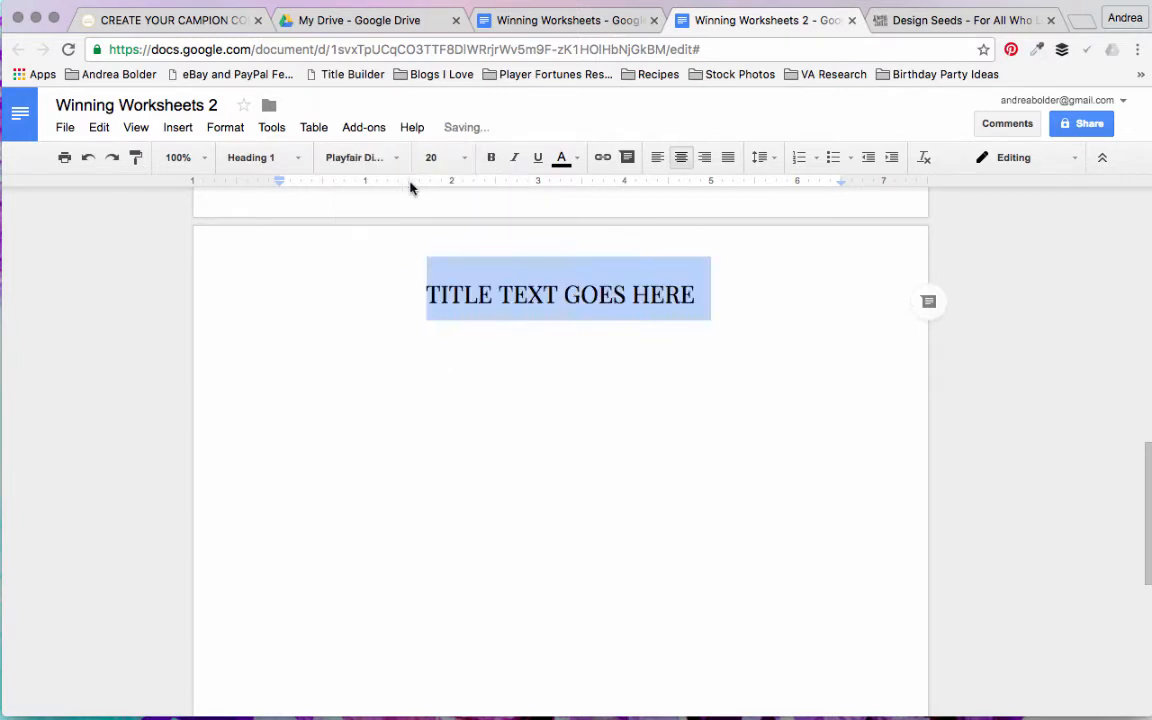
click(462, 163)
click(451, 381)
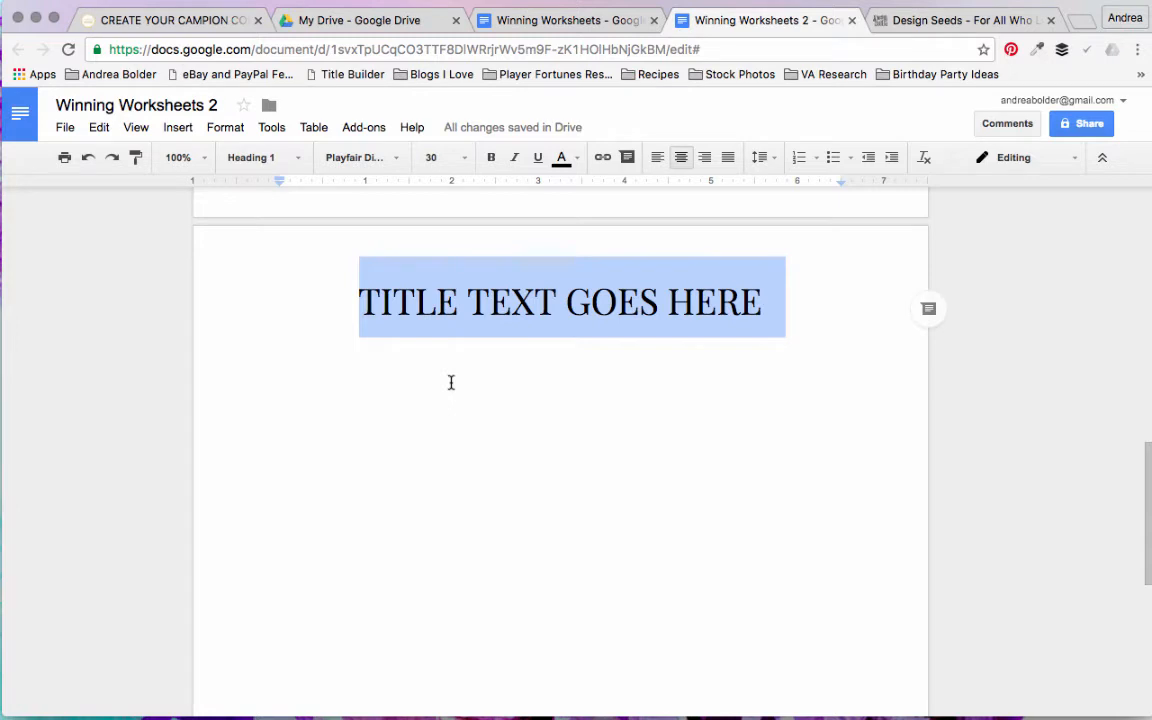
Step: Colour the second-page title with the saved custom turquoise, and make it bold and centred
click(574, 161)
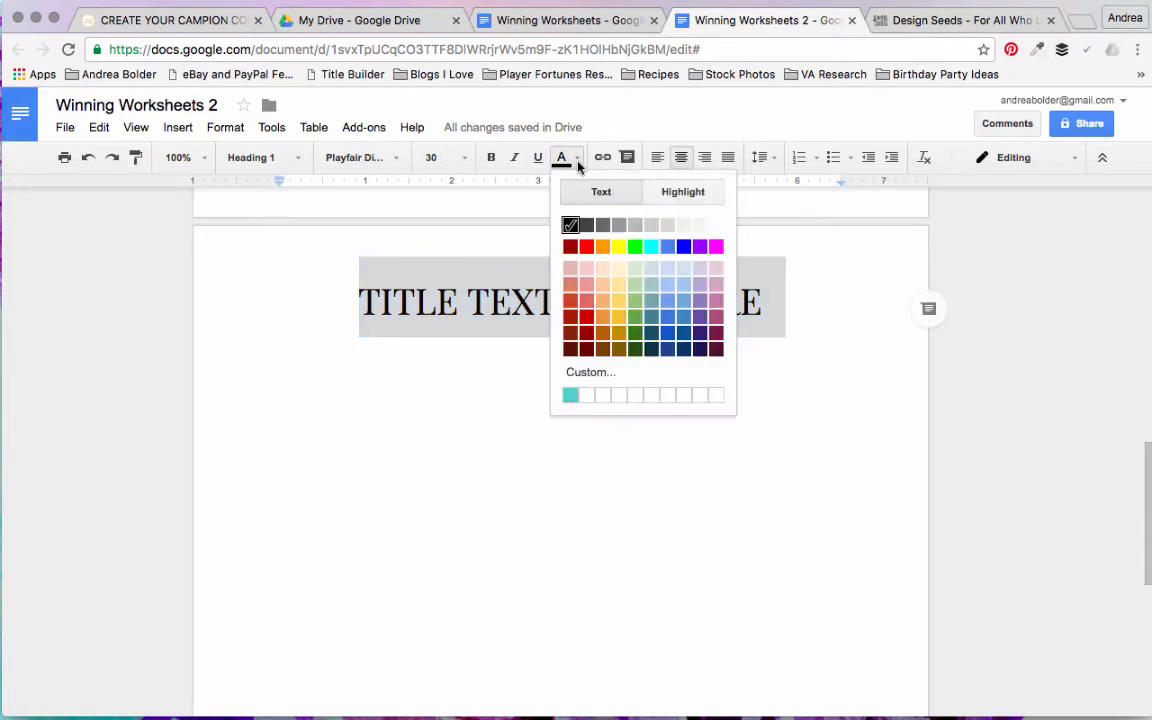
click(570, 394)
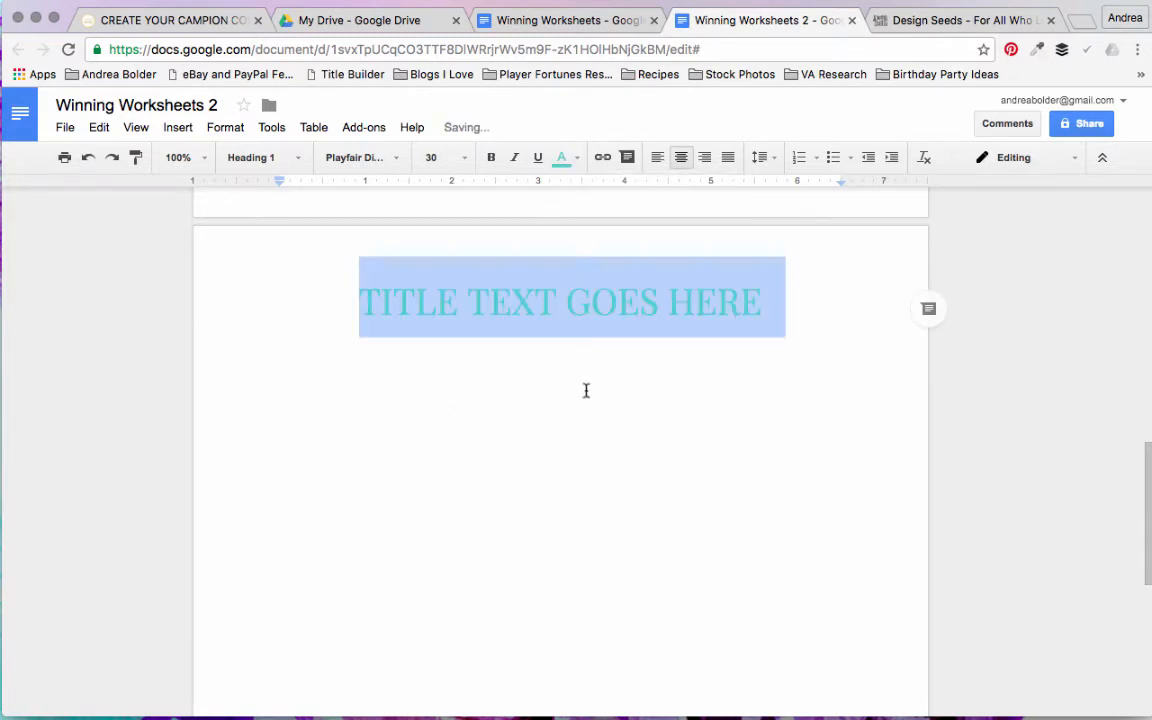
click(493, 168)
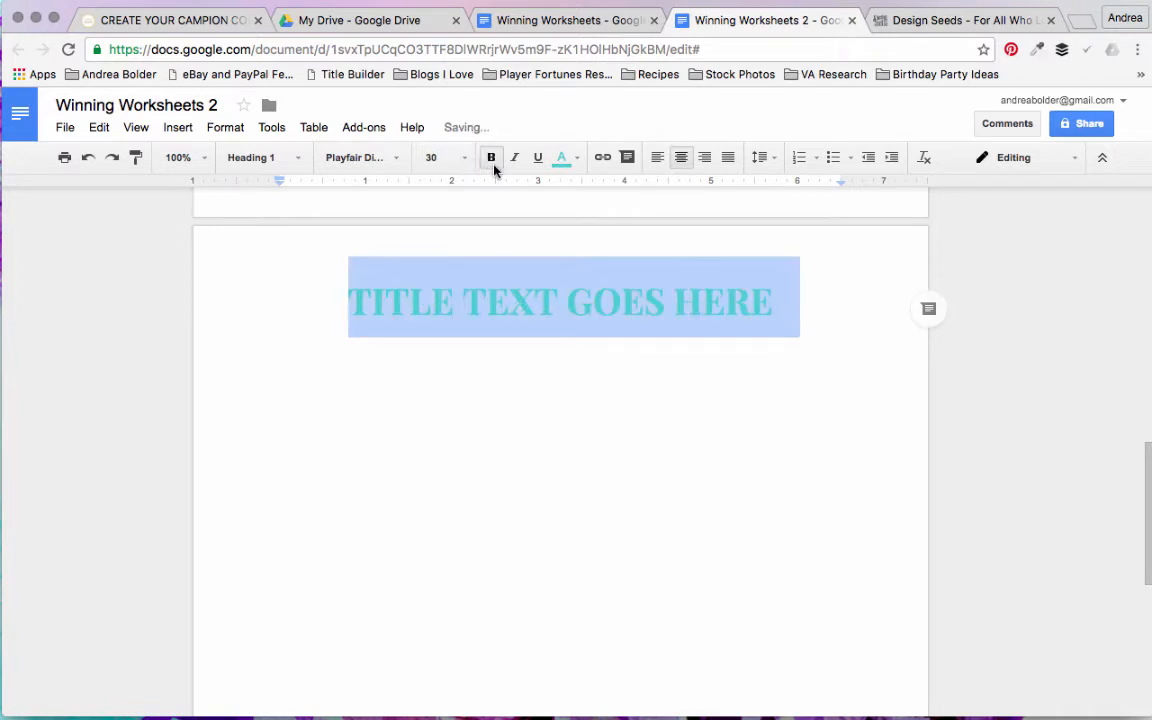
click(681, 160)
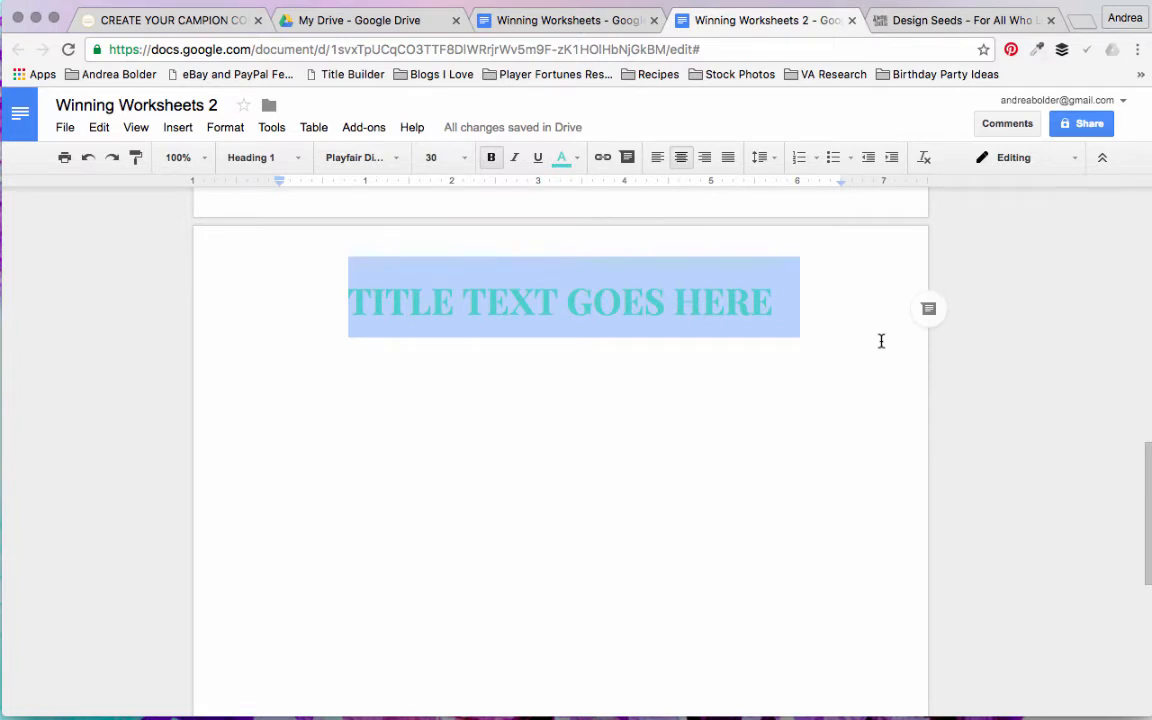
click(881, 341)
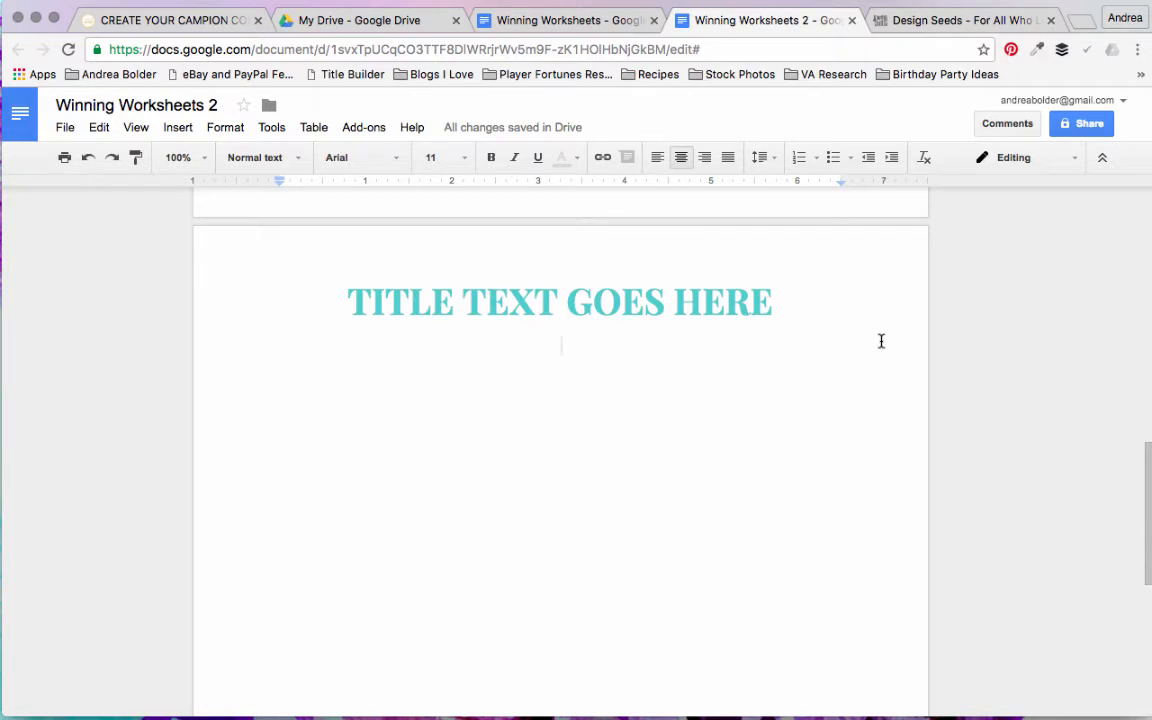
Step: Put a space between the letters of each word in the second-page title by redoing the undone spacing edits
click(370, 300)
click(806, 327)
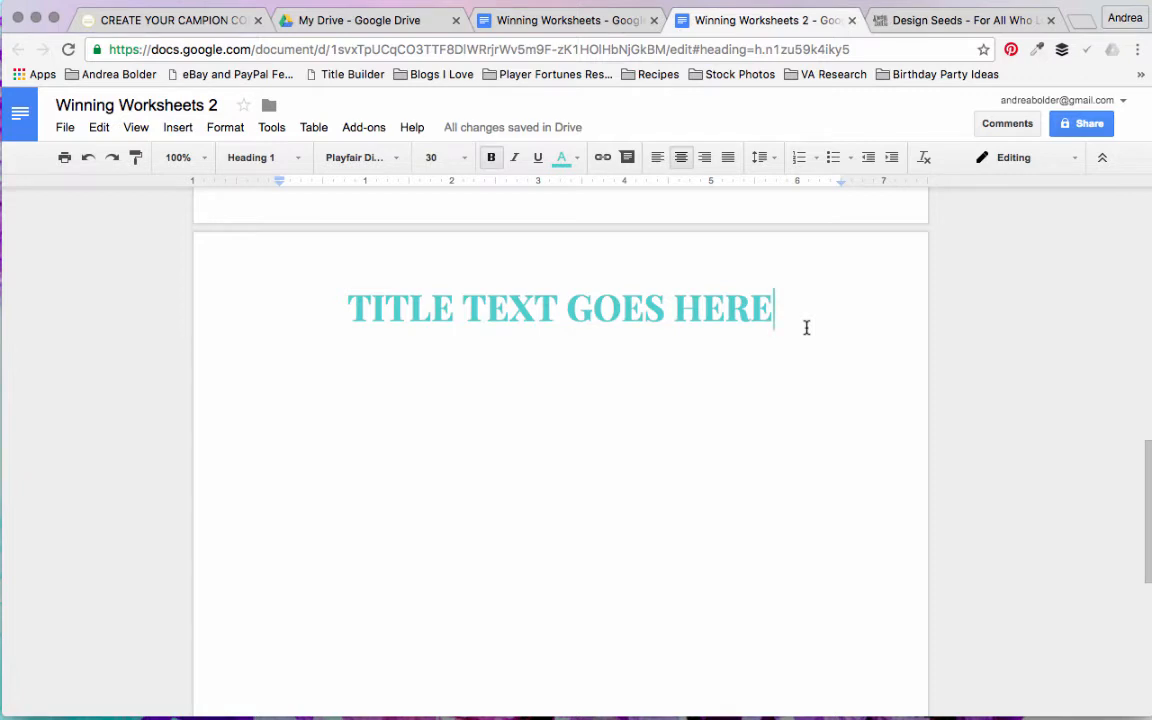
click(113, 160)
click(113, 160)
click(113, 160)
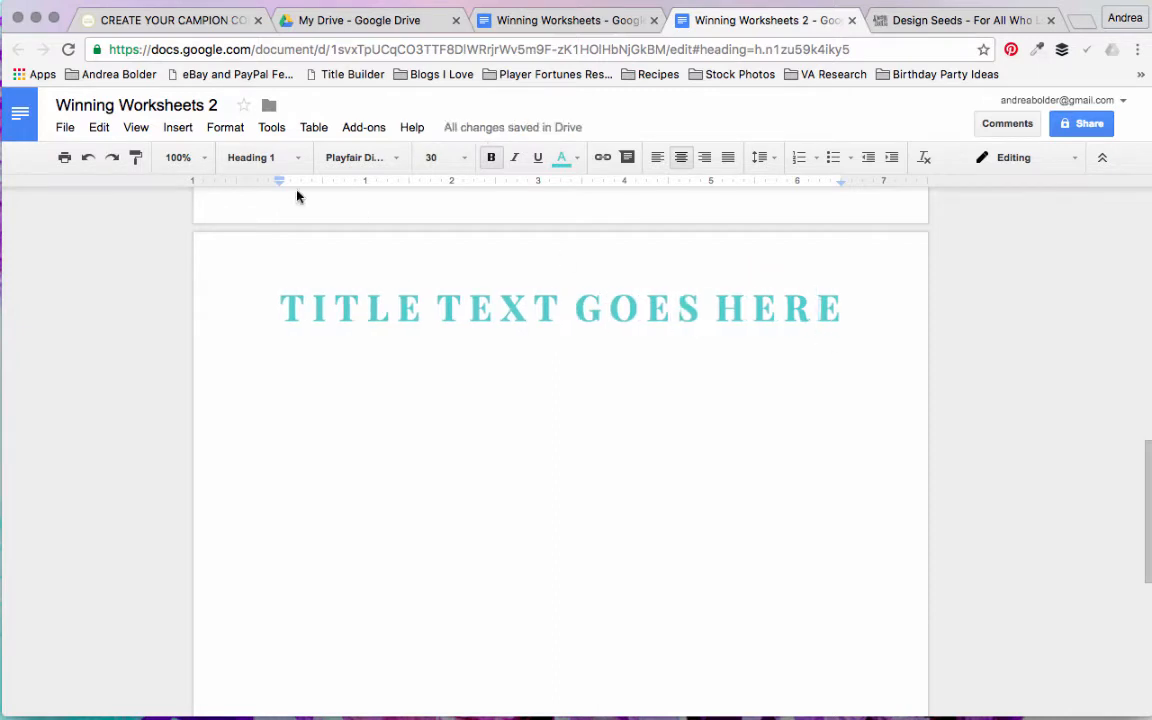
click(848, 309)
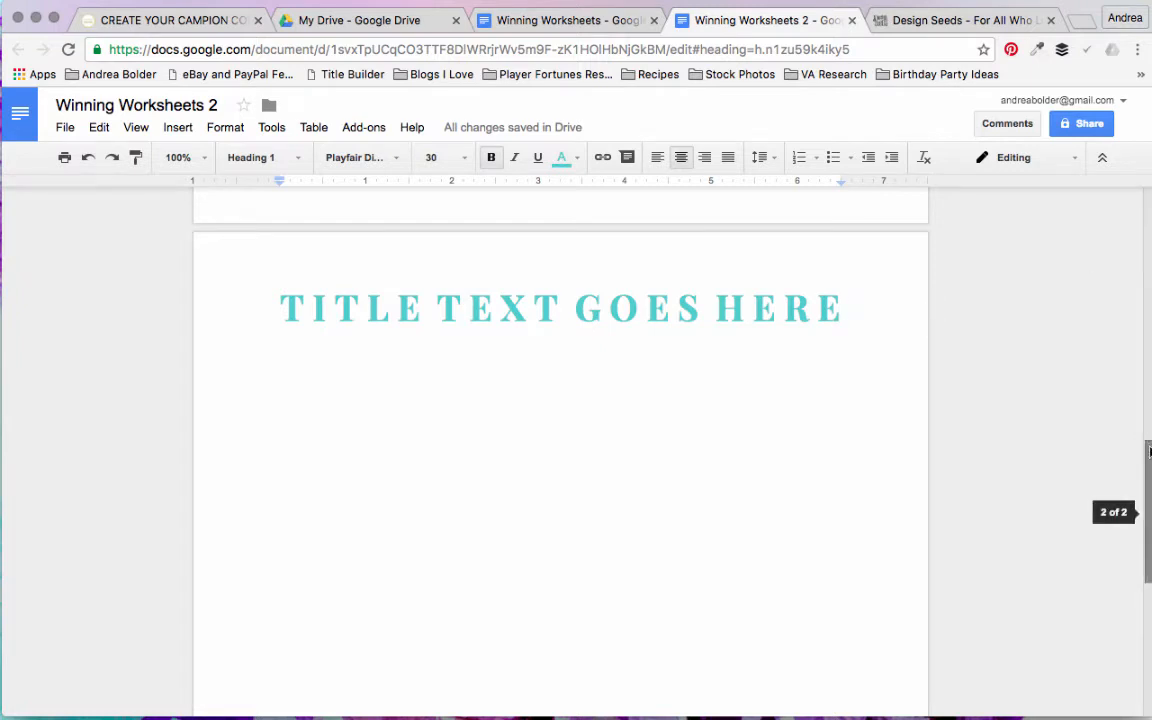
Step: Add a header to the second page above its title
scroll(1150, 456, down, 1)
scroll(1150, 456, down, 2)
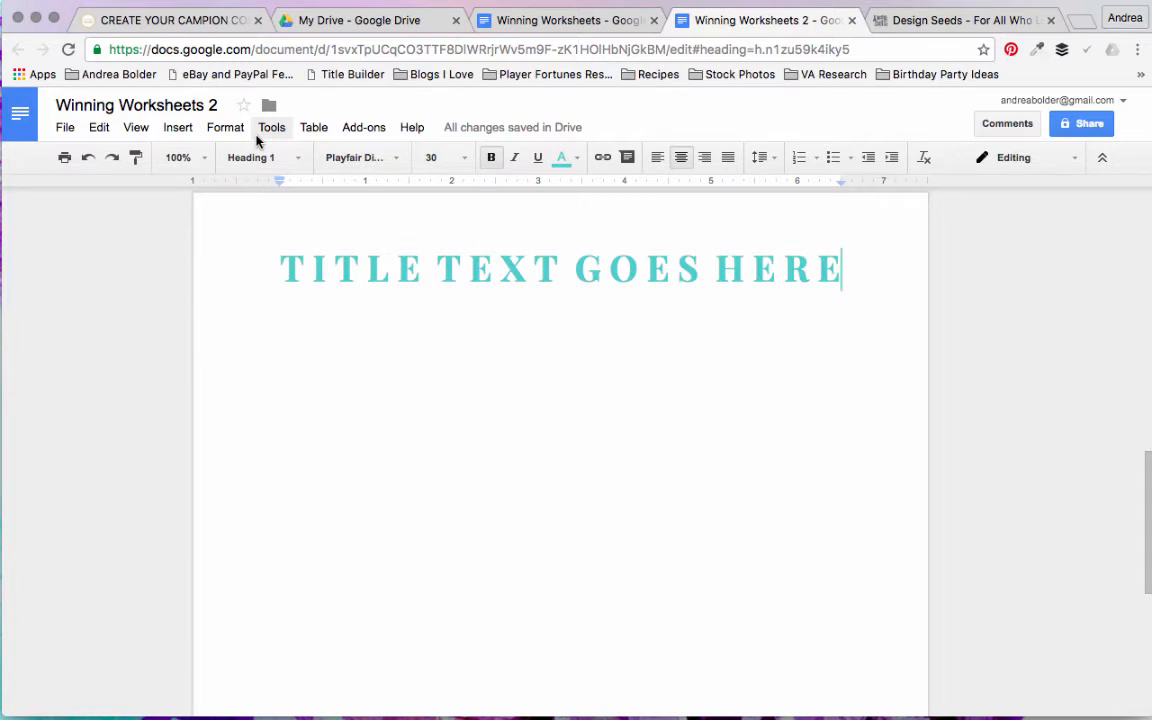
click(179, 130)
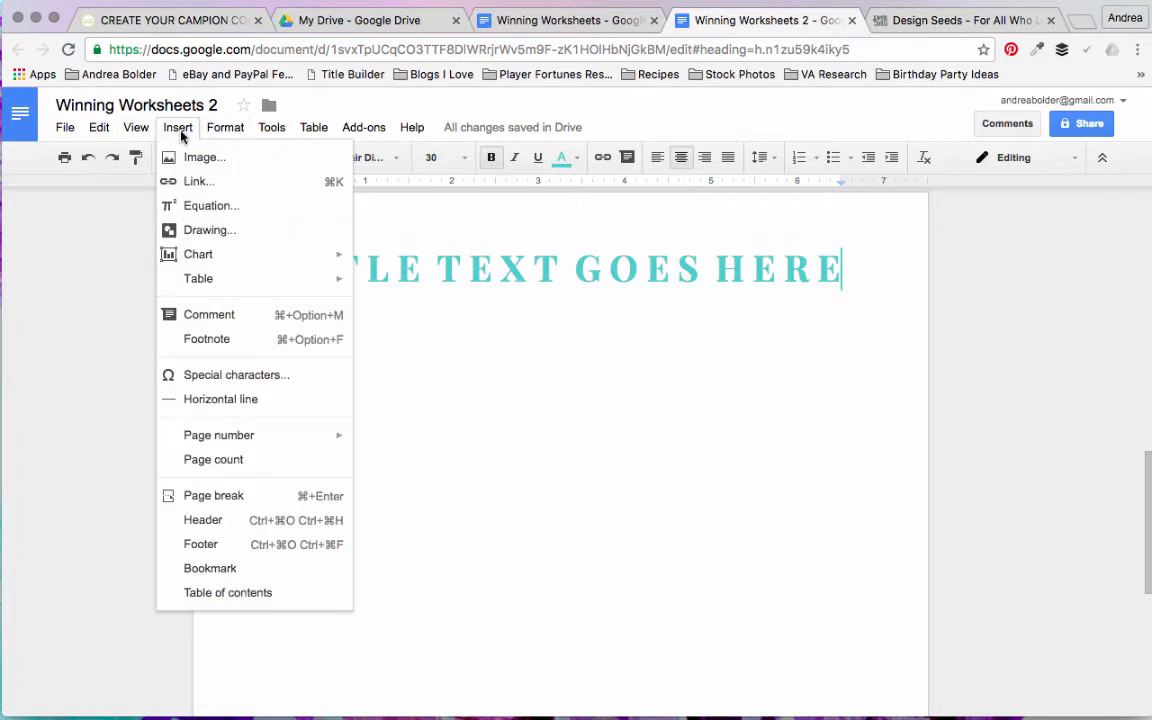
click(213, 520)
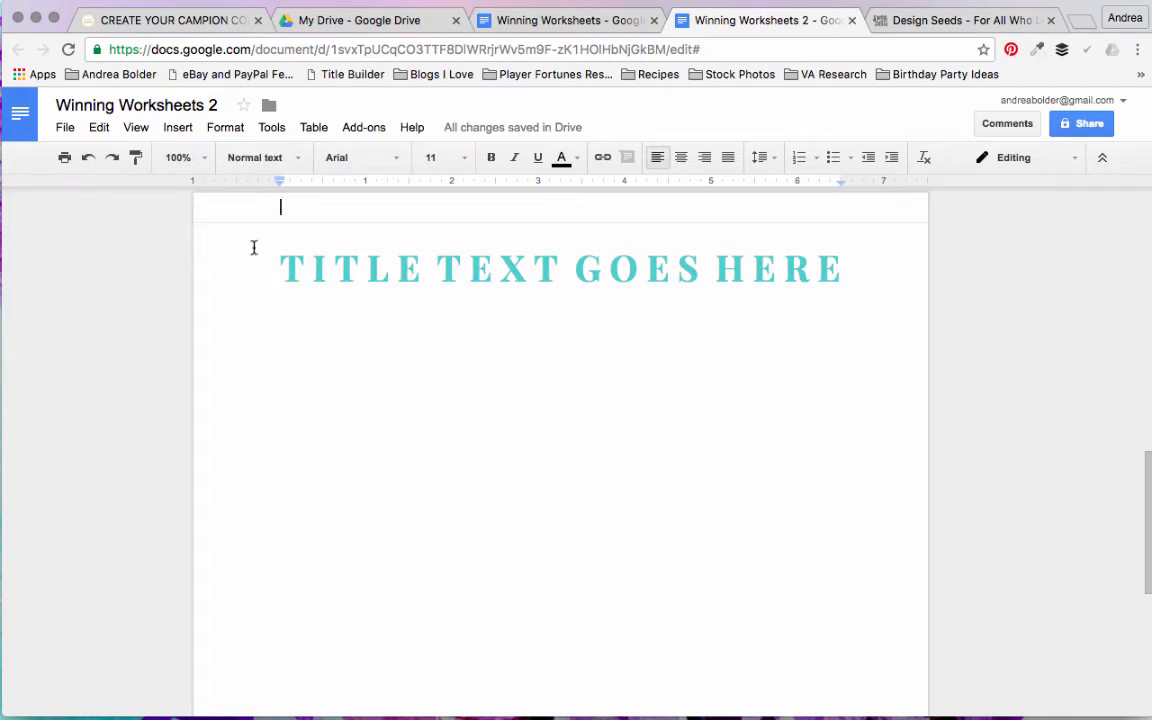
Step: Start a new drawing in the second-page header and draw a small rectangle on its canvas
click(177, 127)
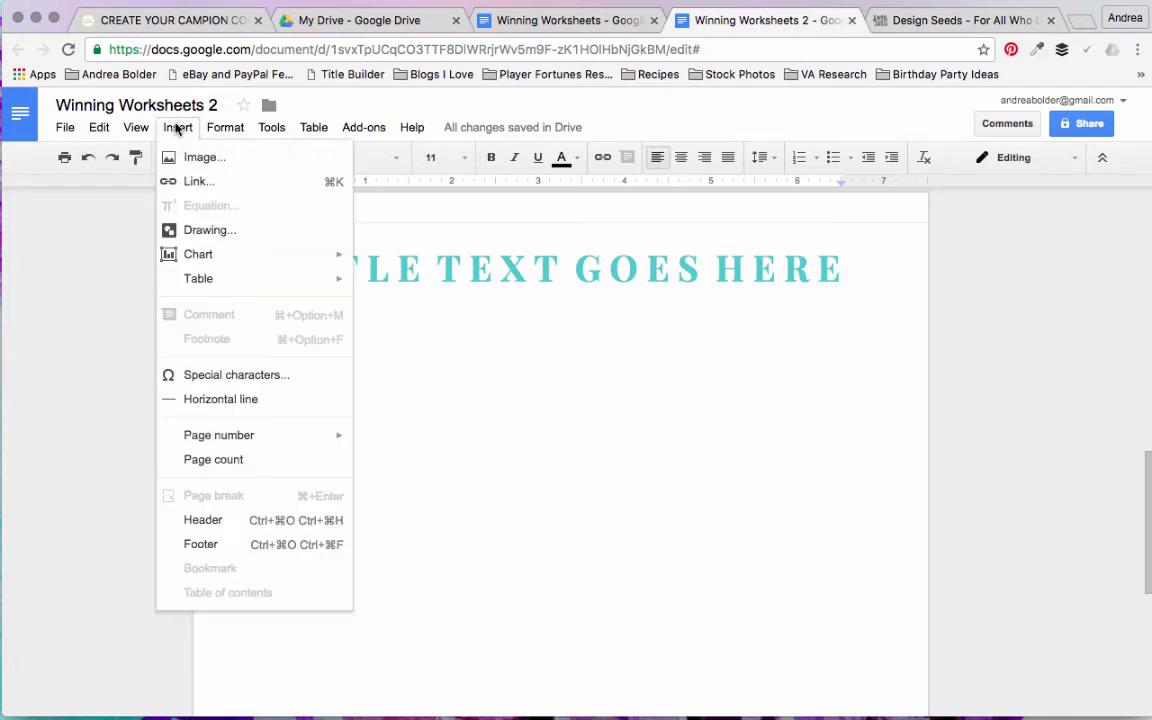
click(216, 231)
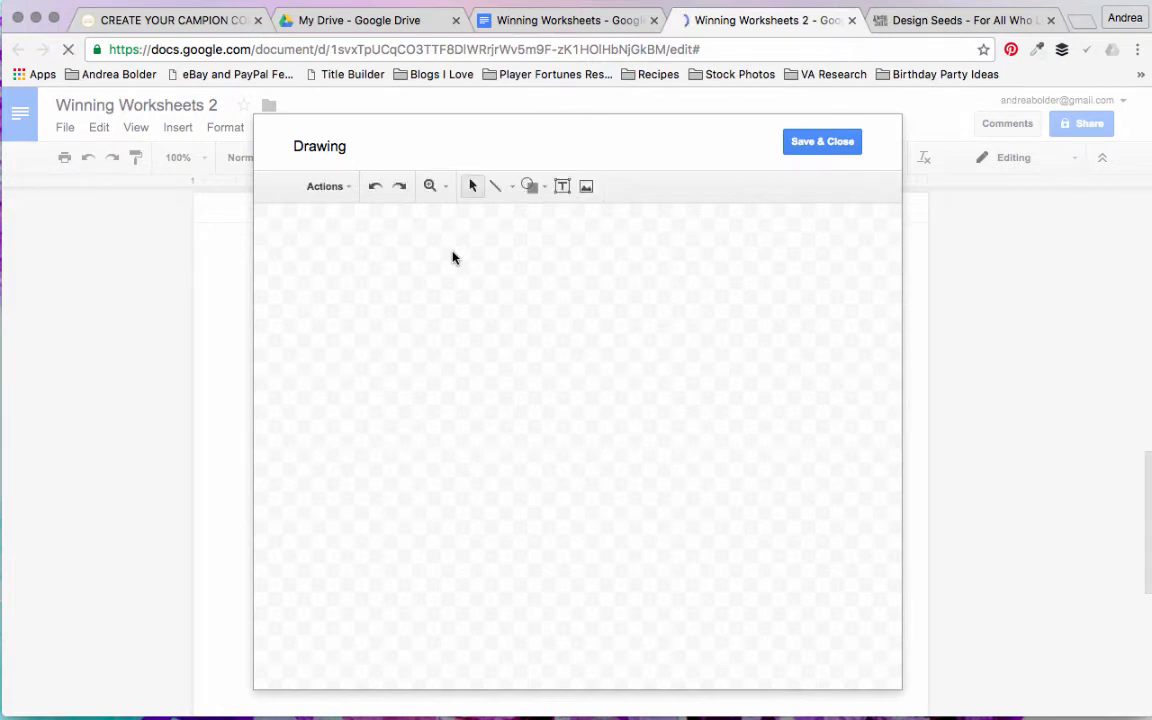
click(531, 187)
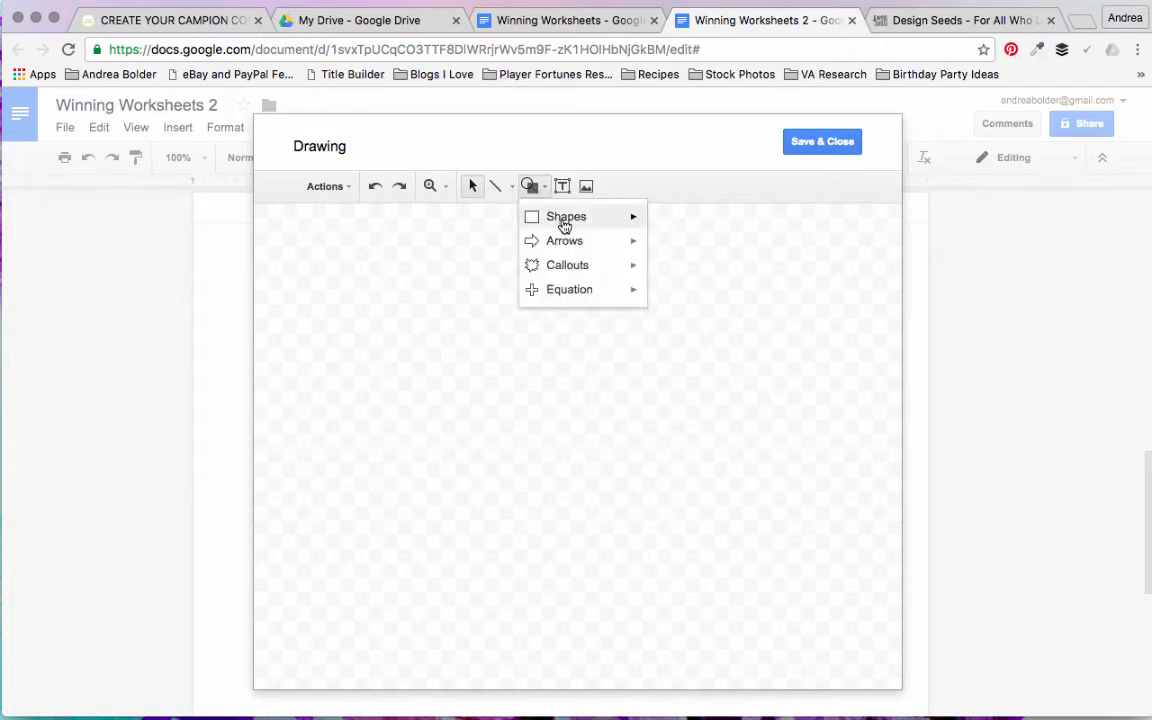
mouse_move(564, 226)
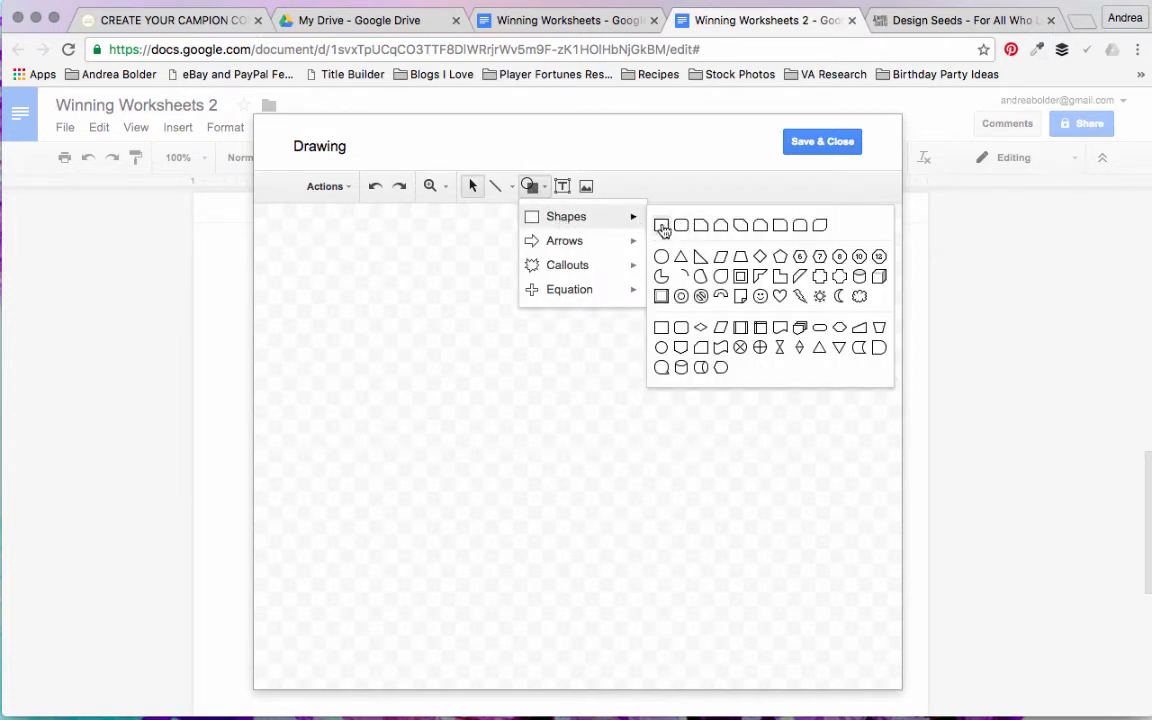
click(661, 226)
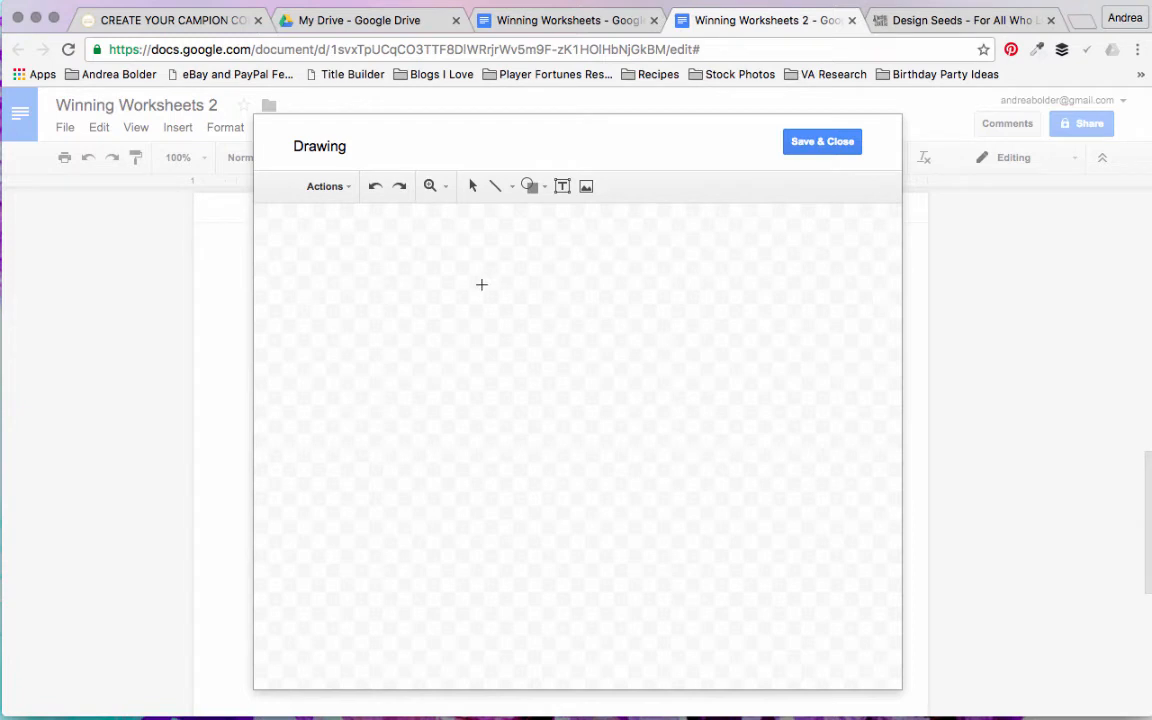
drag(481, 285, 571, 372)
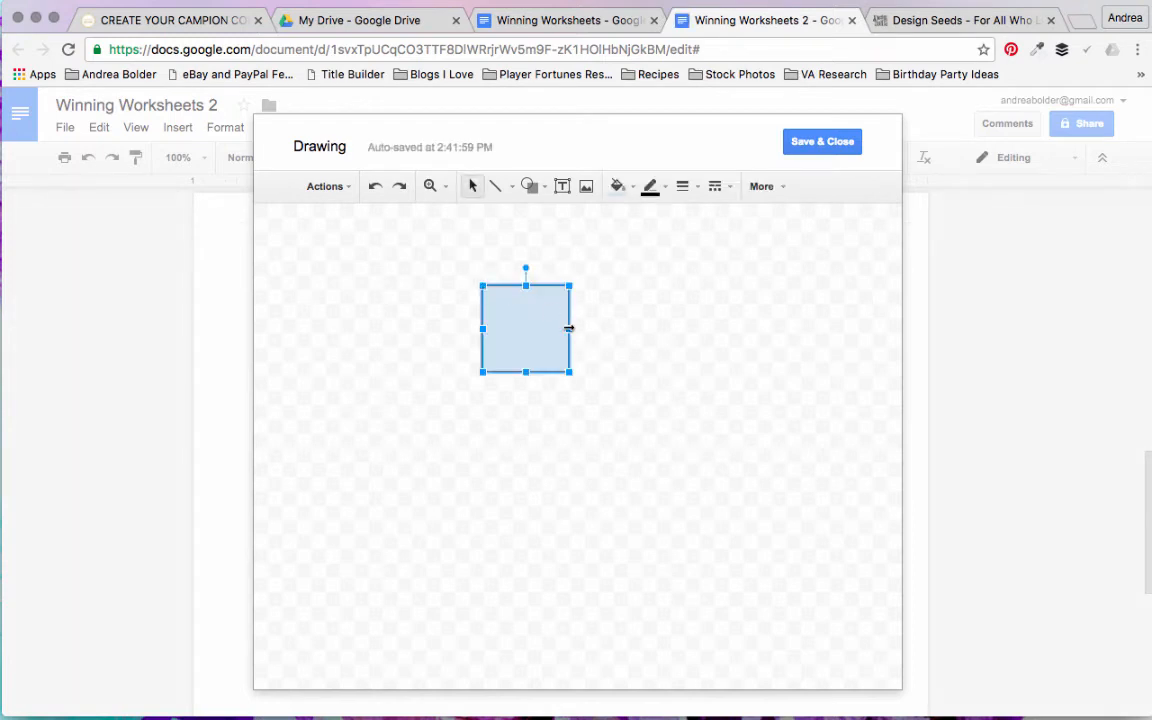
Step: Fill the header drawing's rectangle with custom colour #50cfce and make its outline transparent
click(630, 195)
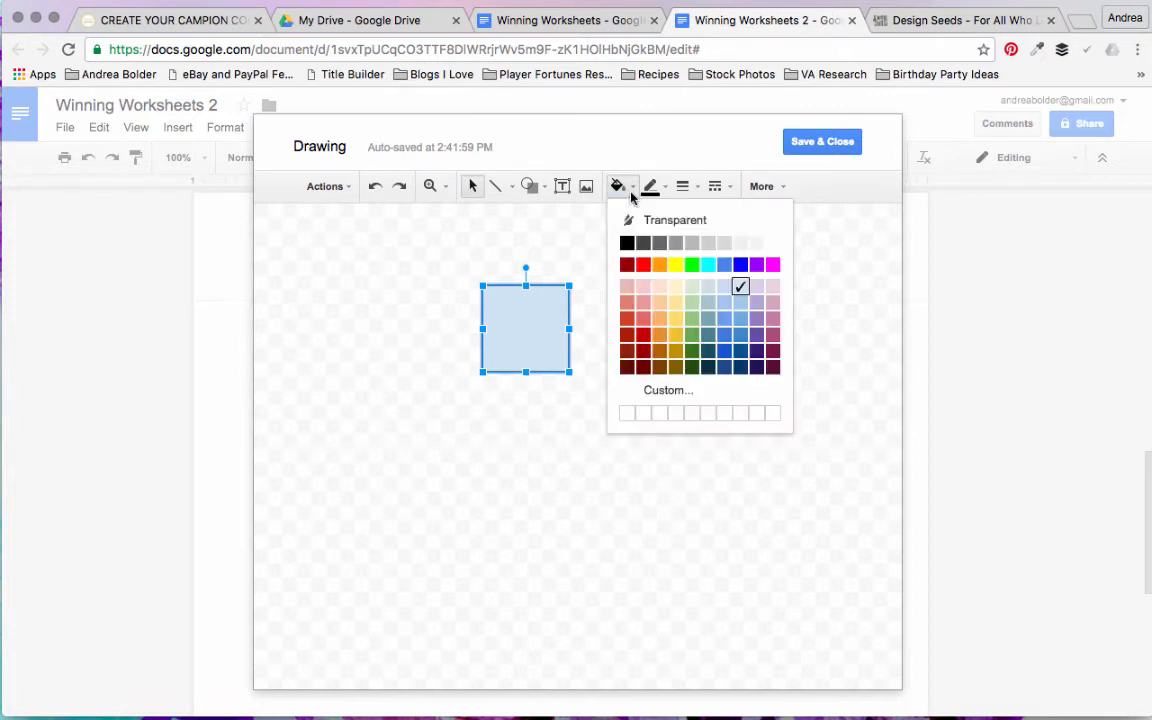
click(672, 396)
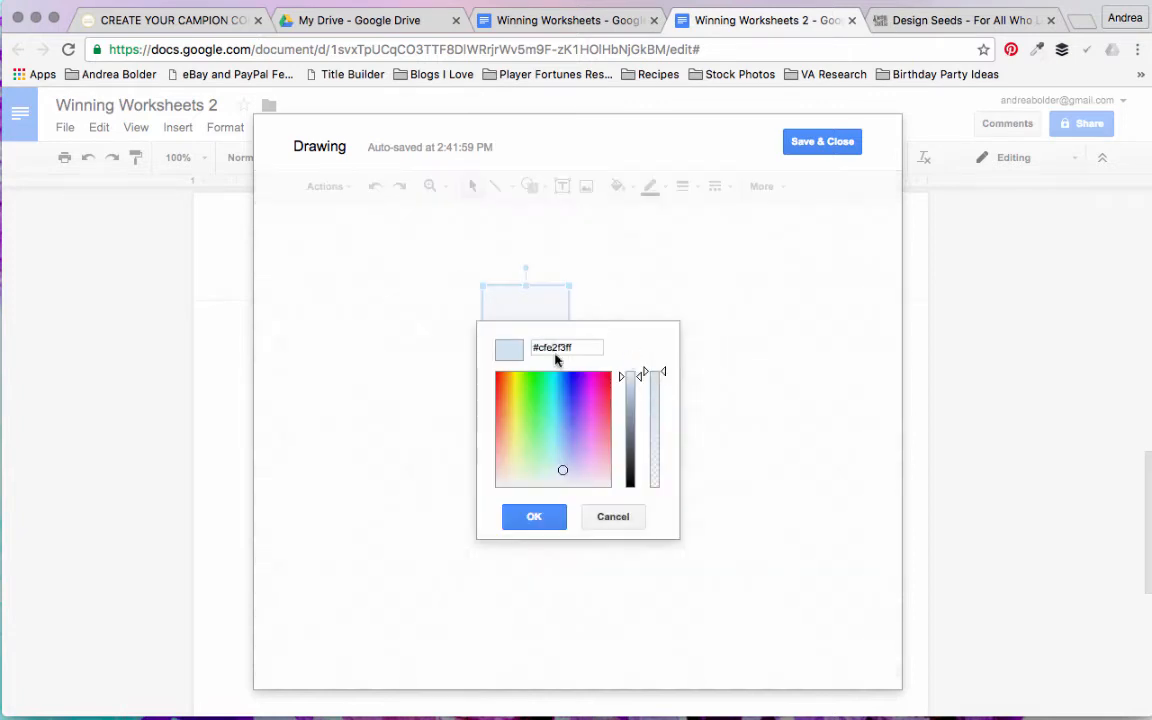
double_click(547, 350)
text(50)
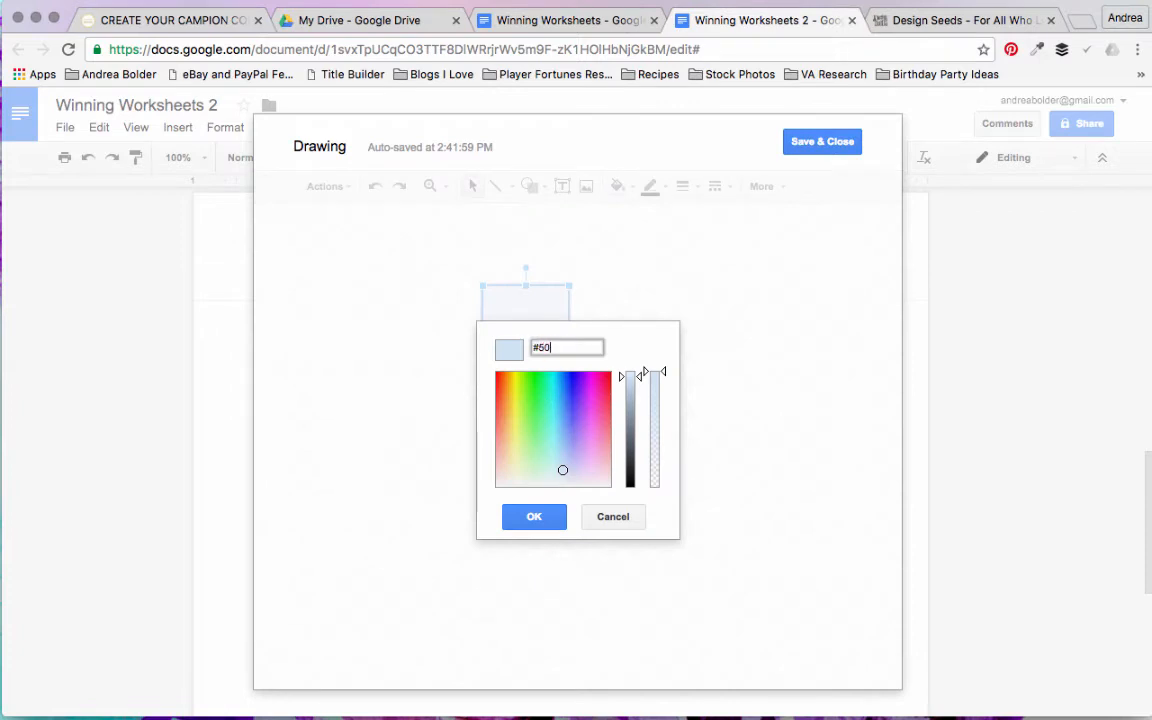
text(cfce)
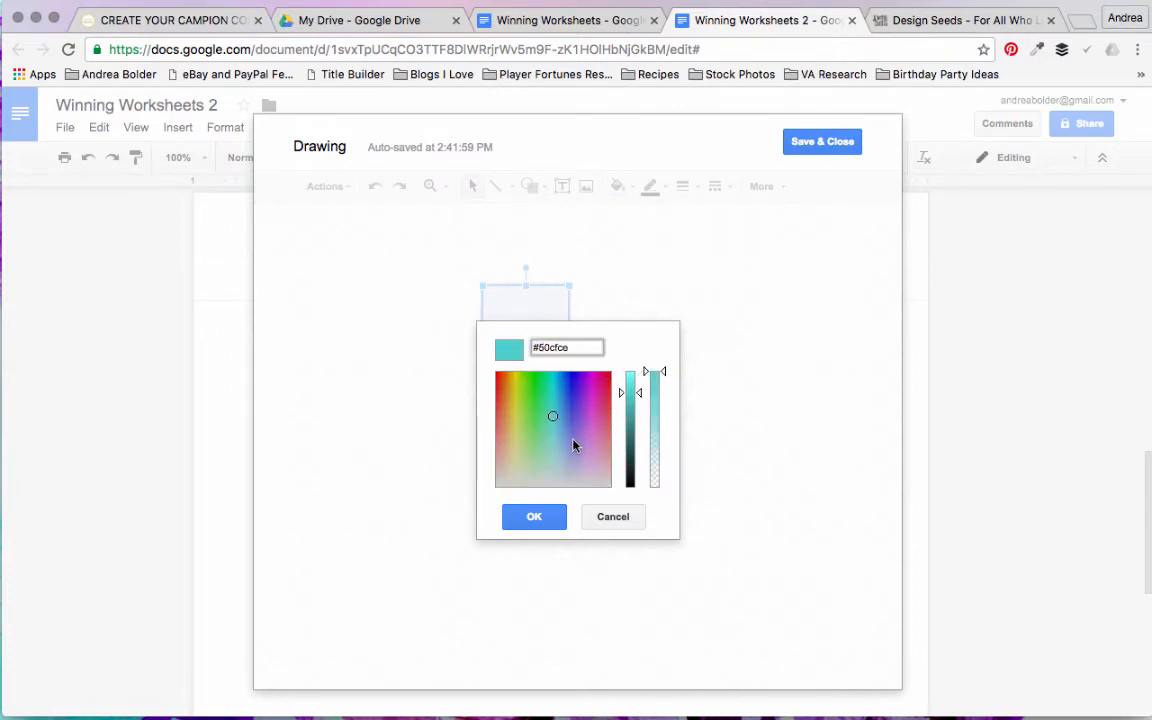
click(536, 517)
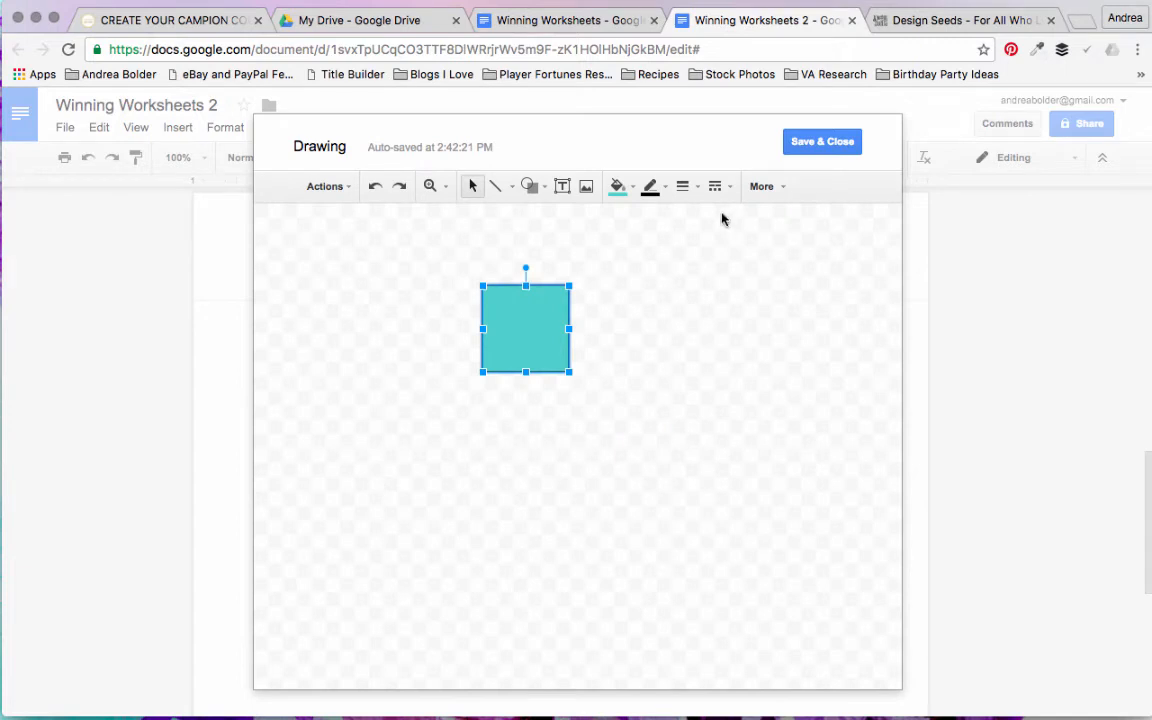
click(650, 186)
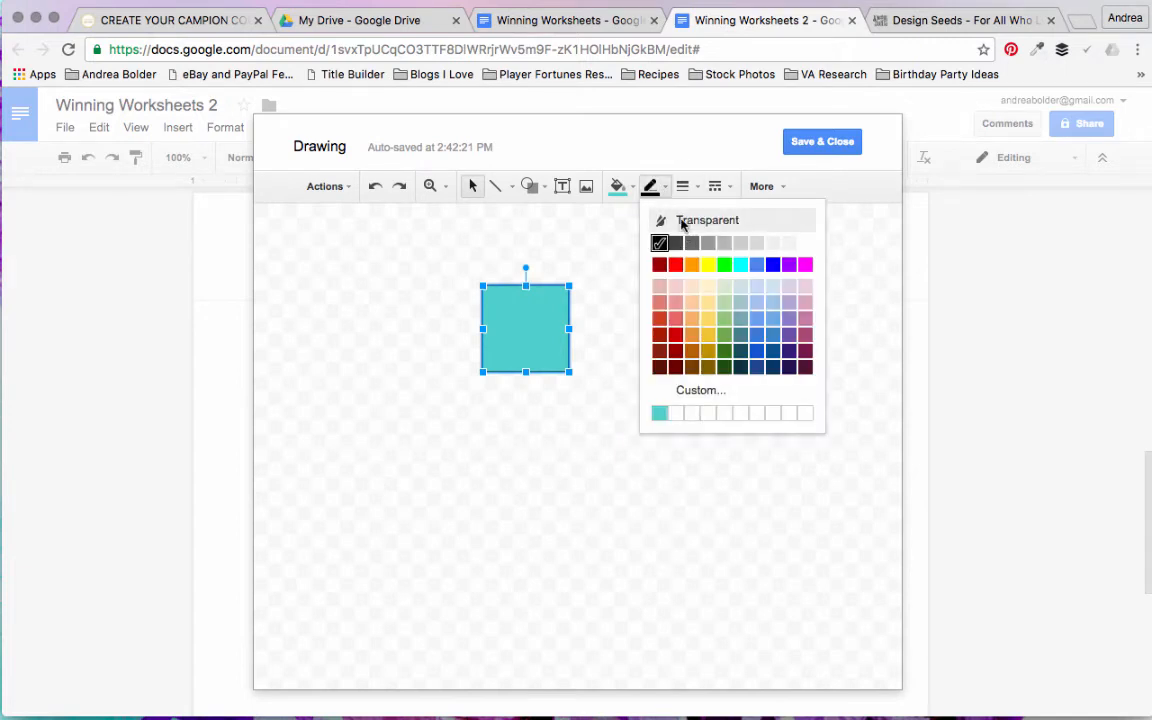
click(680, 224)
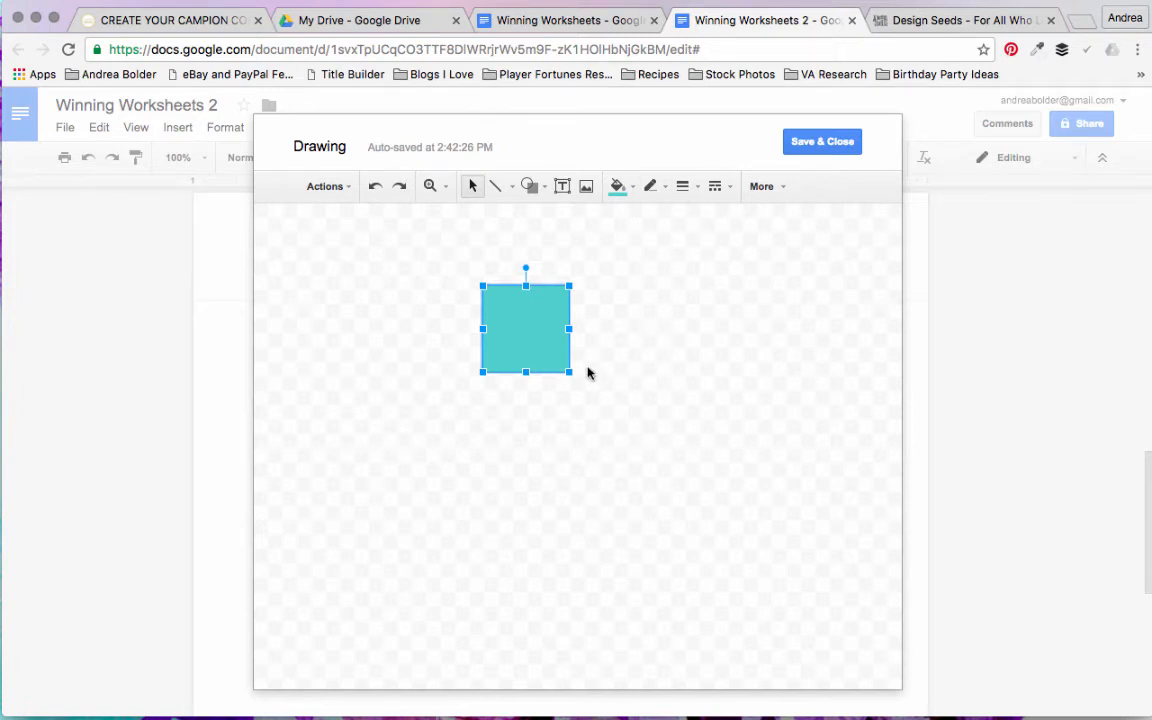
Step: Stretch the turquoise rectangle into a banner across the full canvas width and save the drawing into the header
drag(483, 286, 256, 273)
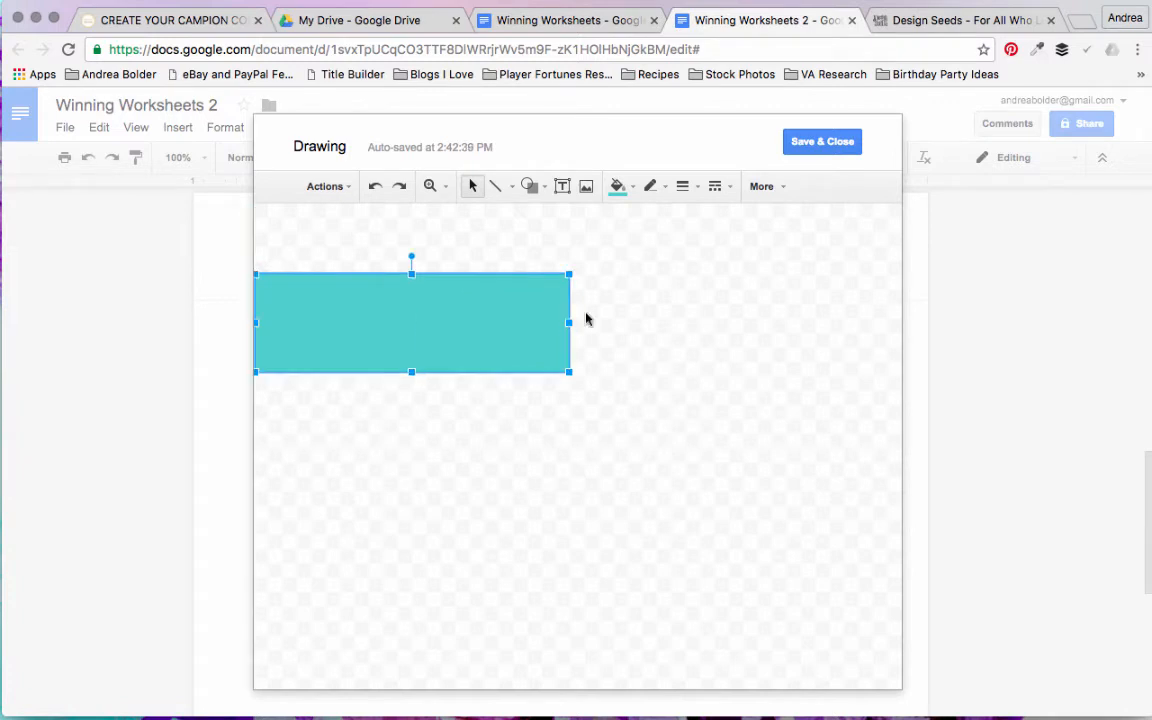
drag(569, 322, 900, 325)
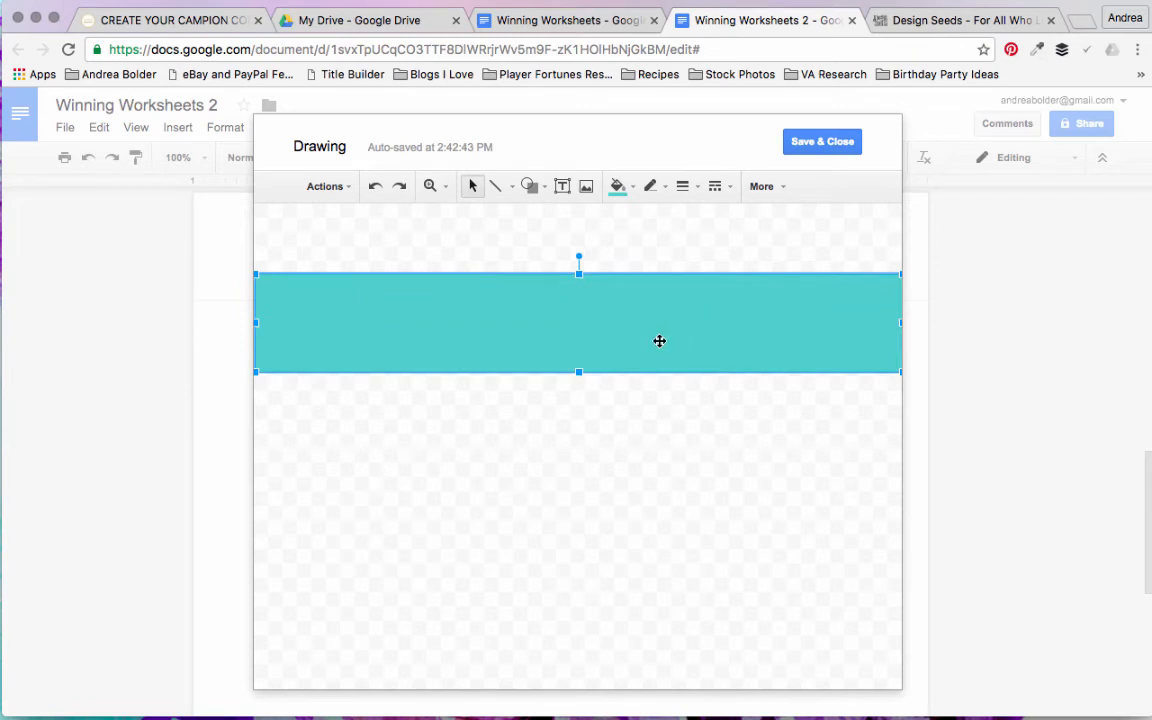
click(819, 143)
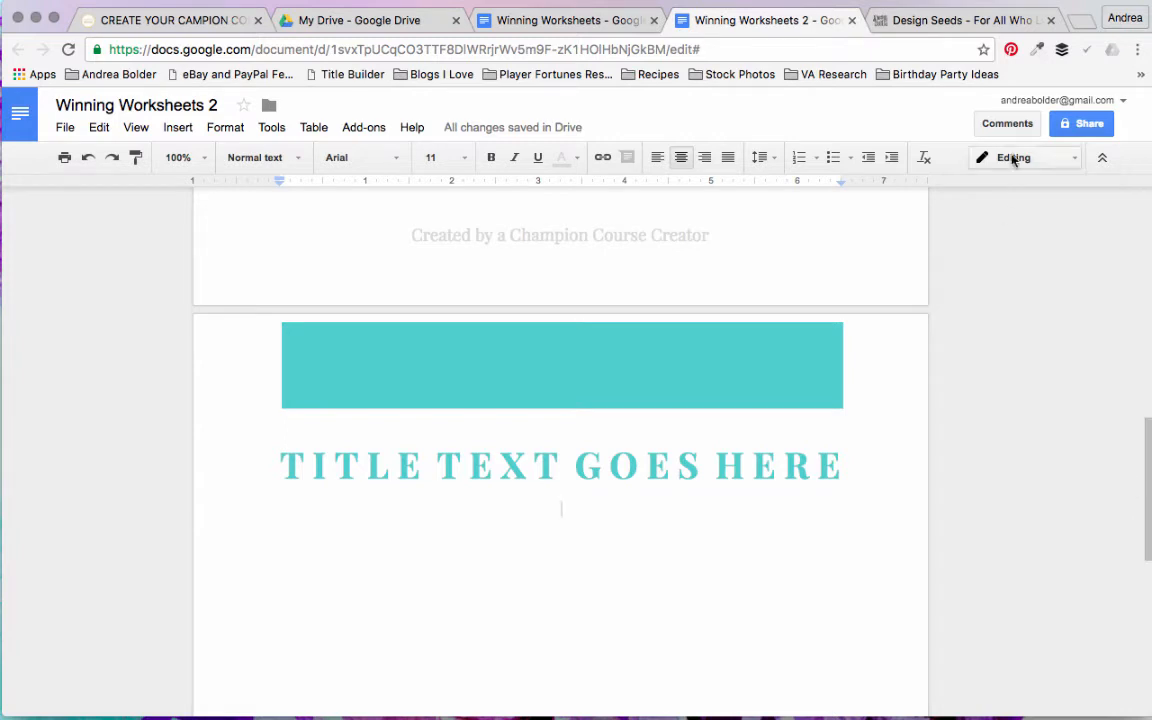
Step: Add a footer to the second page and draw a small rectangle in a new drawing for it
click(178, 127)
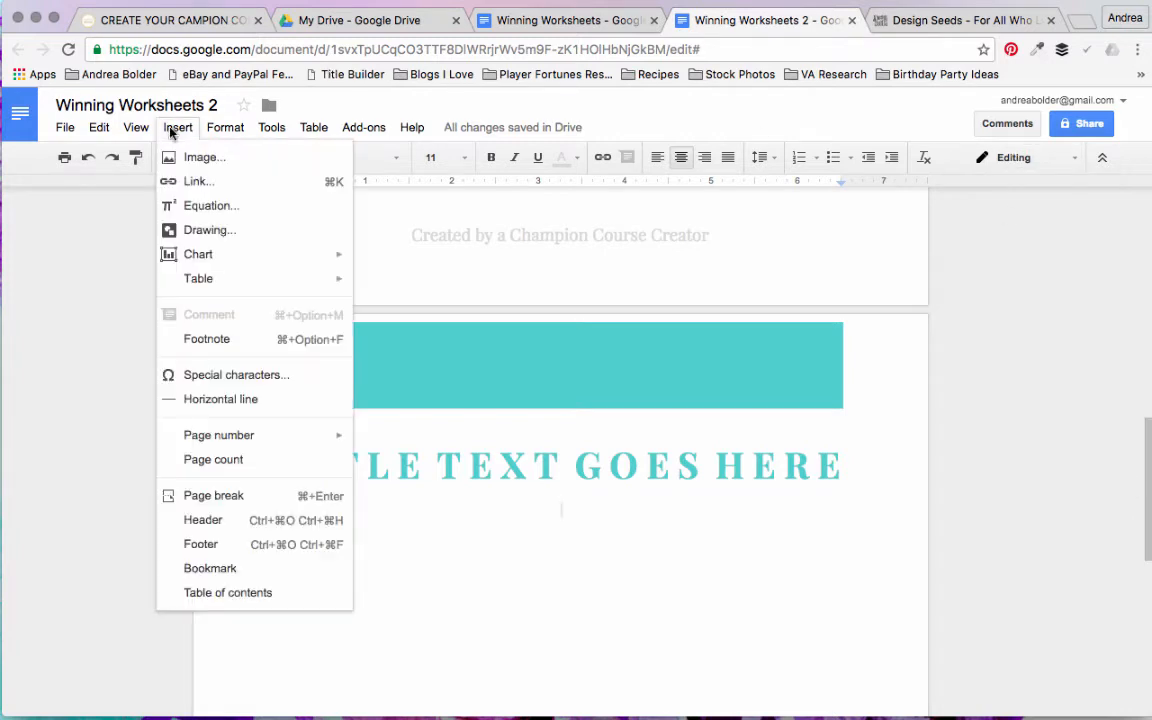
click(240, 546)
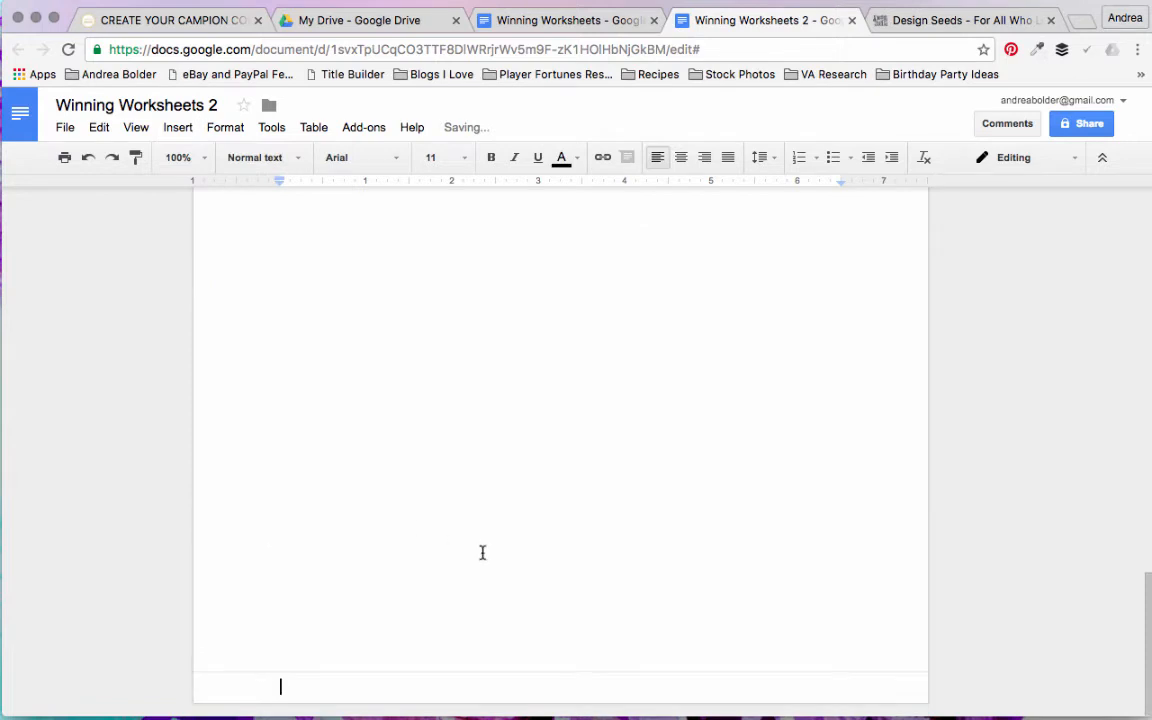
click(178, 128)
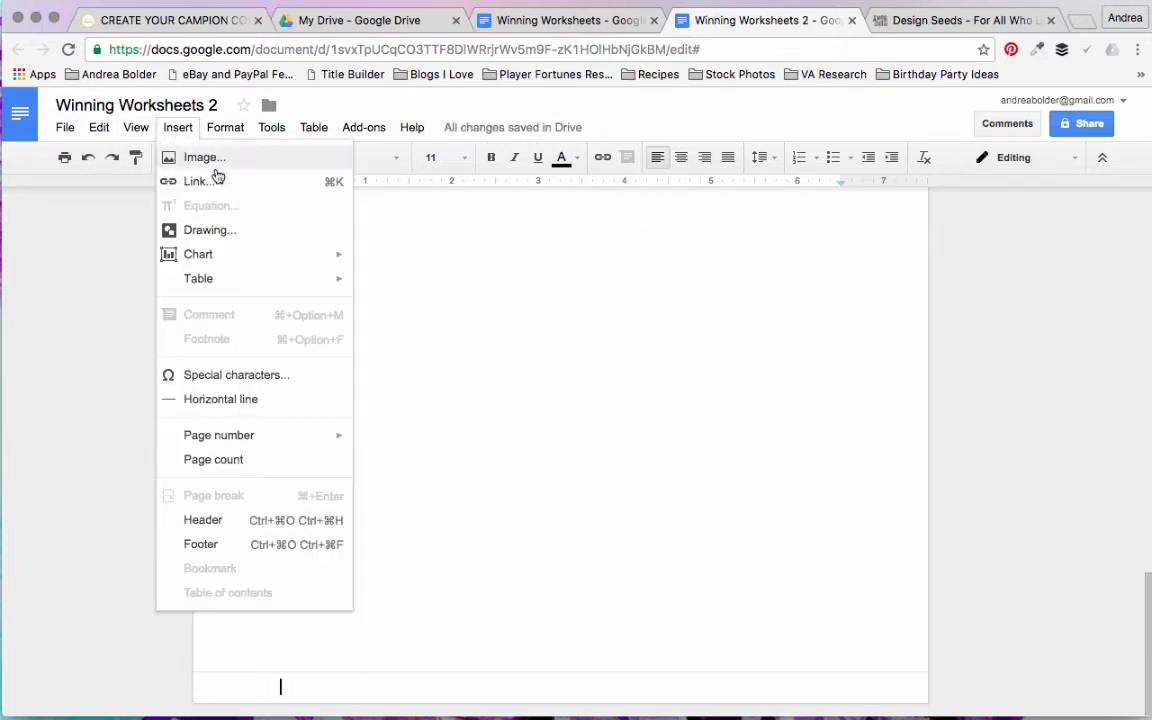
click(233, 237)
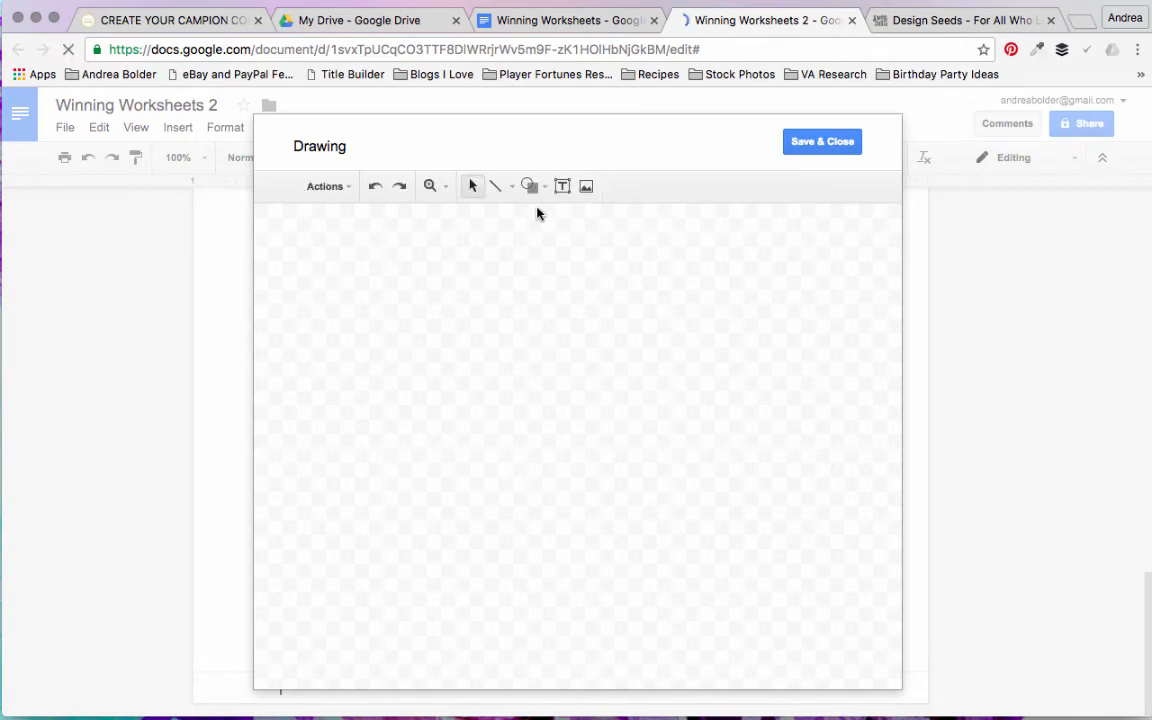
click(531, 190)
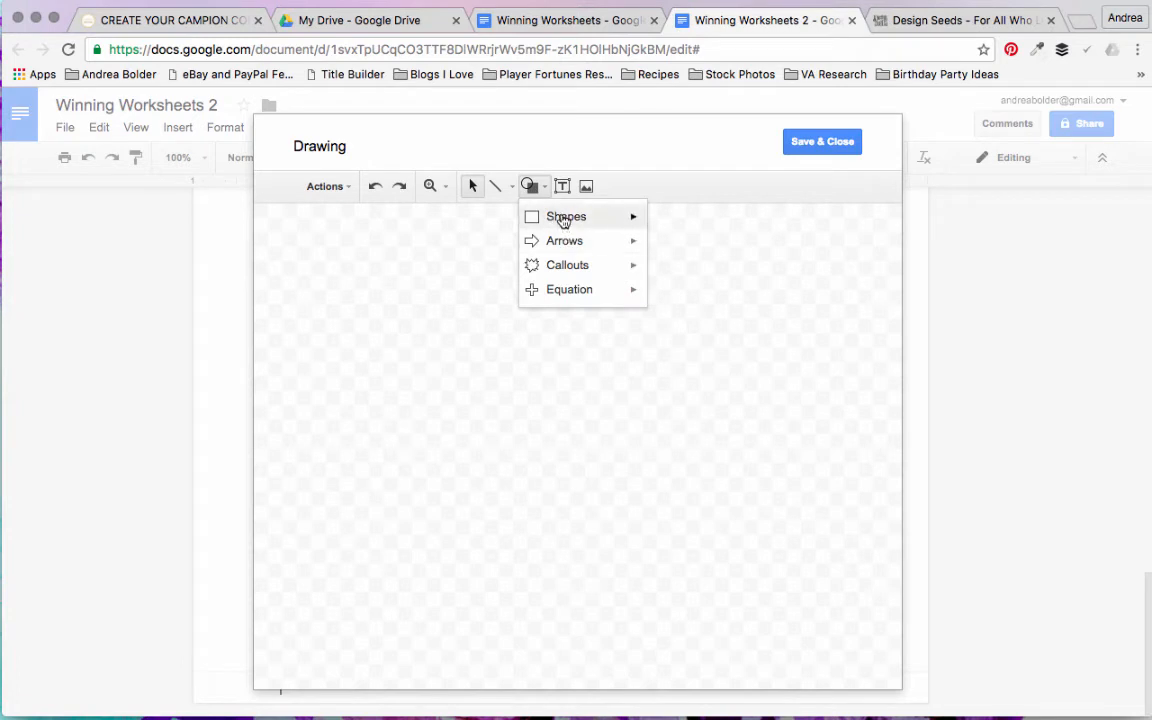
mouse_move(535, 216)
click(663, 260)
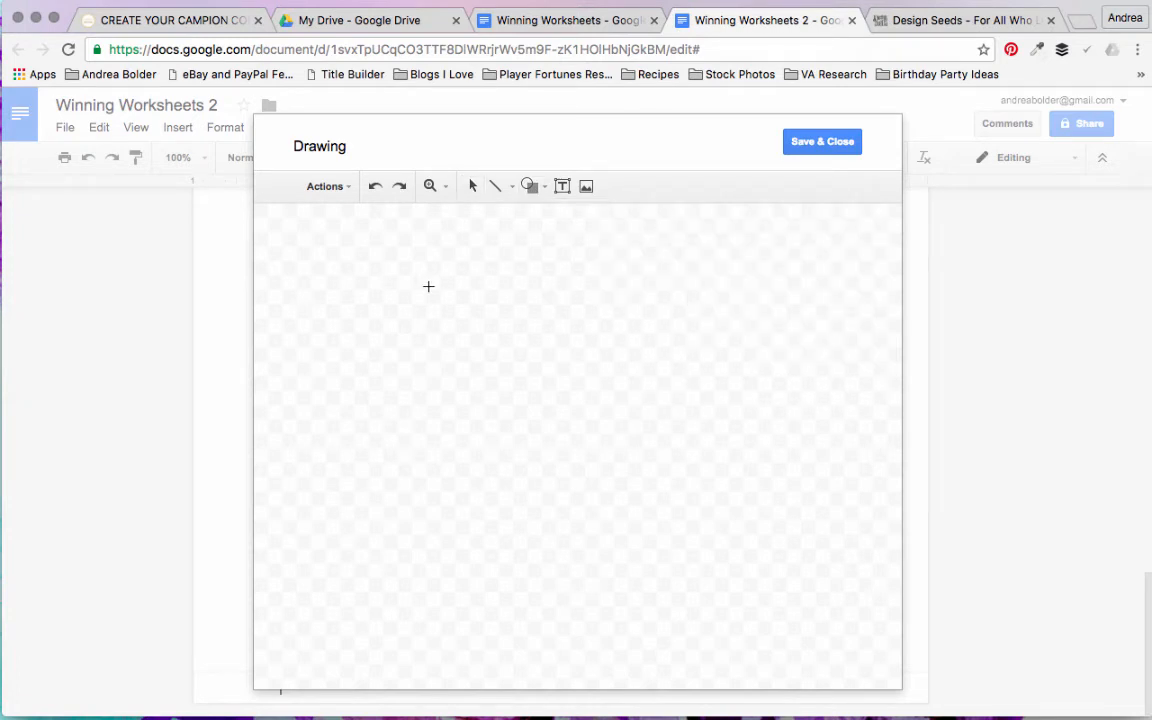
mouse_move(428, 287)
mouse_down()
mouse_move(517, 373)
mouse_move(470, 311)
mouse_move(474, 334)
mouse_move(393, 310)
mouse_move(260, 309)
mouse_move(427, 311)
mouse_up()
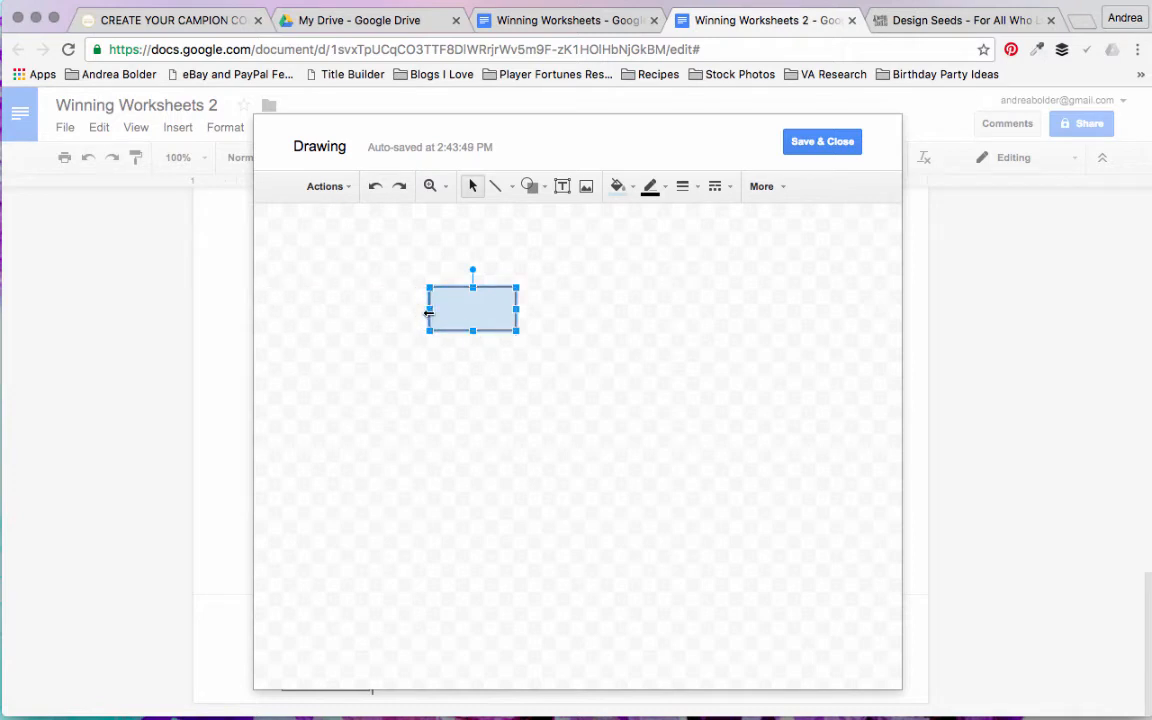
Step: Fill the footer drawing's rectangle with custom colour #50cfce and make its outline transparent
click(620, 186)
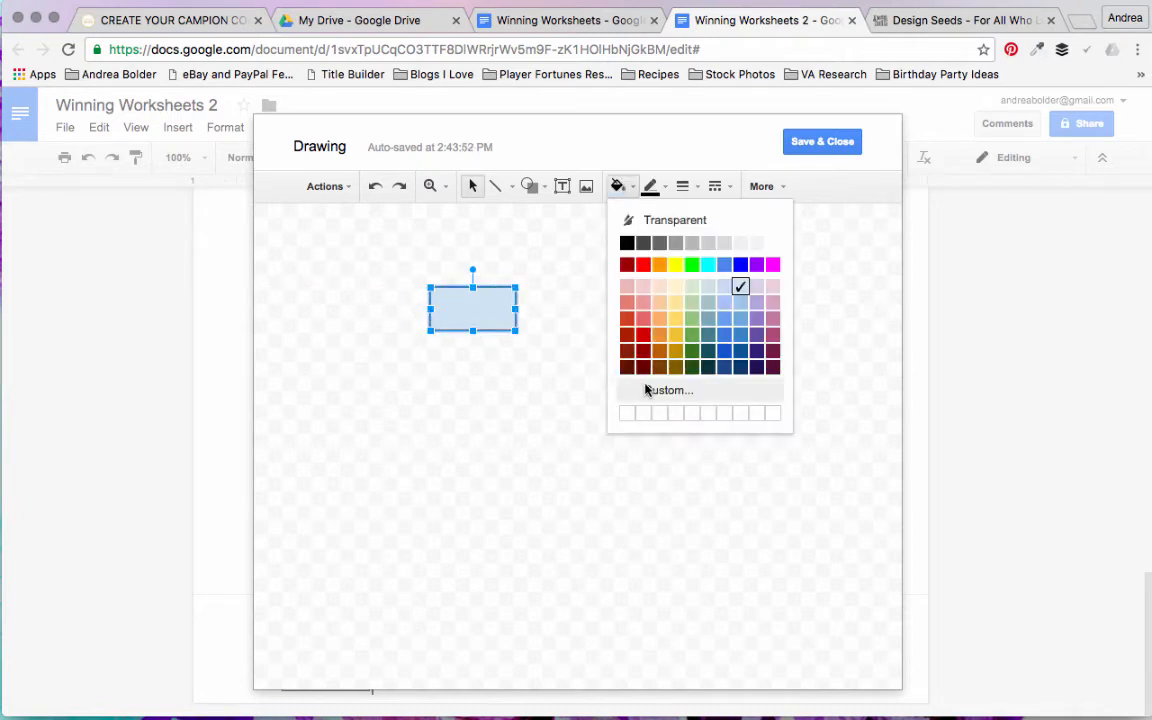
click(653, 388)
double_click(552, 350)
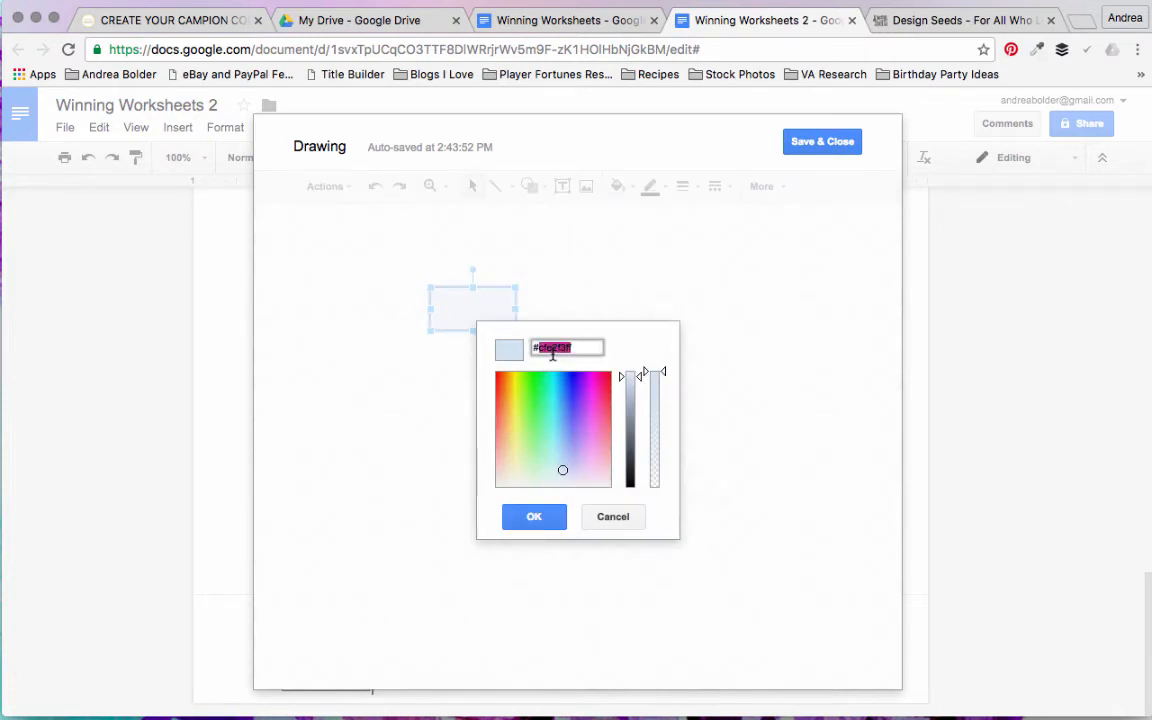
text(50cfce)
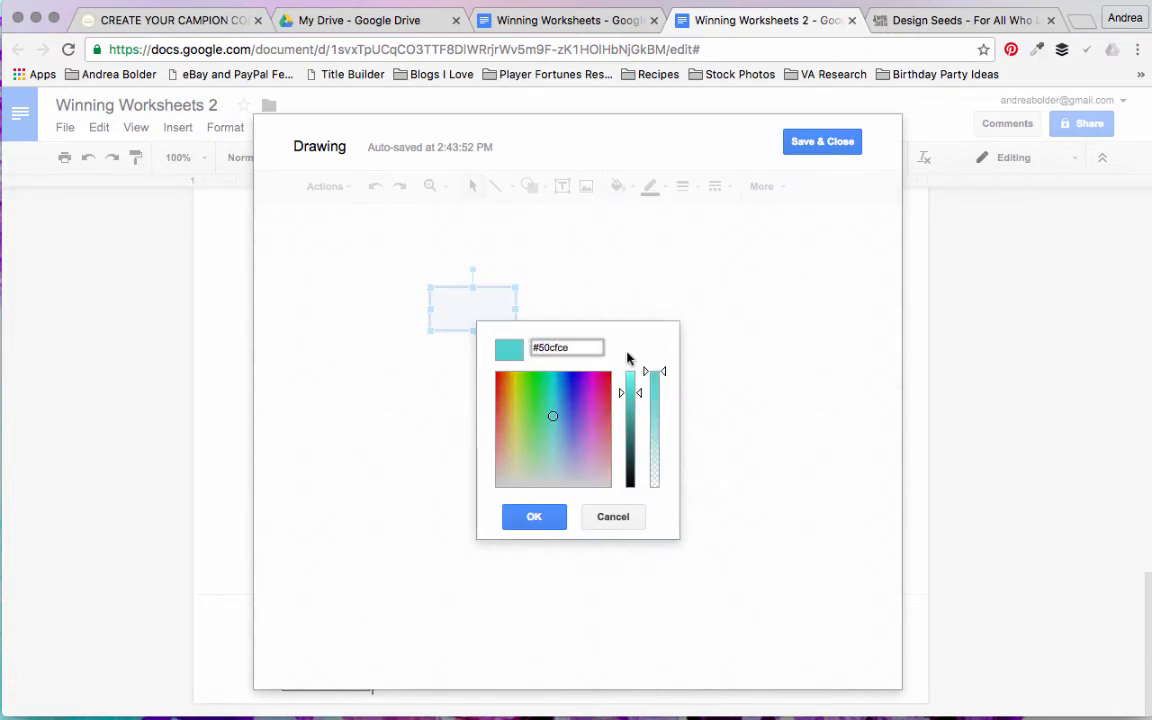
click(538, 510)
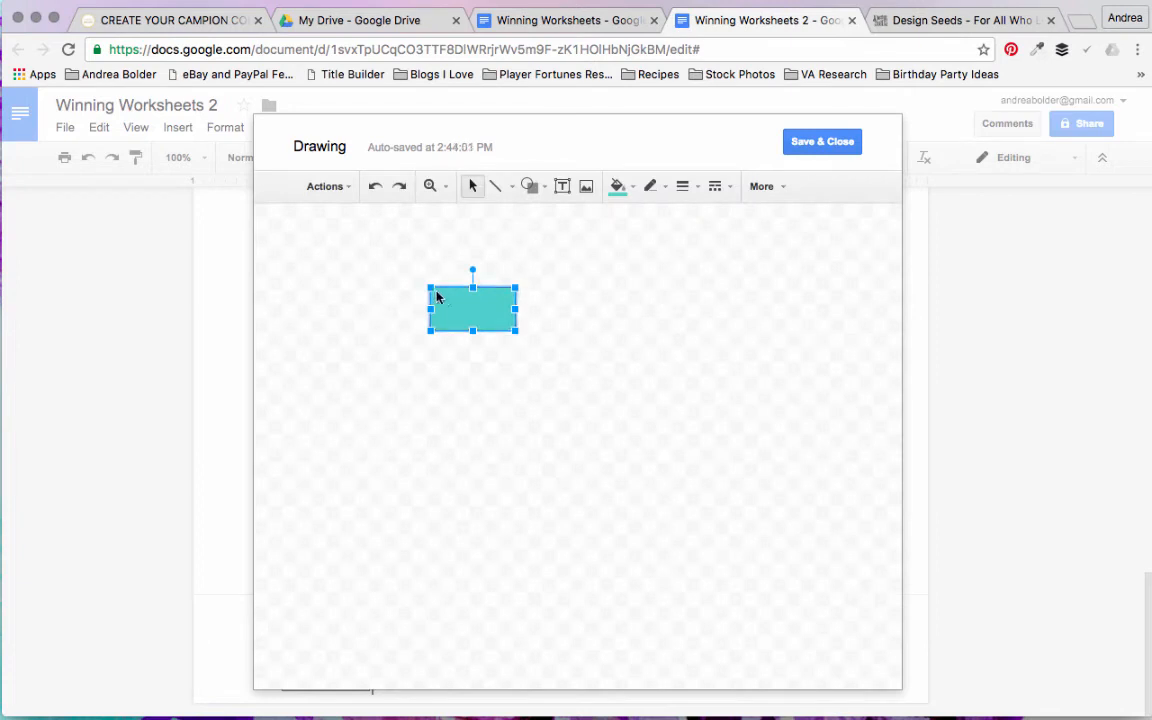
Step: Stretch the footer rectangle into a thin bar across the full canvas width and save the drawing into the footer
drag(430, 287, 255, 283)
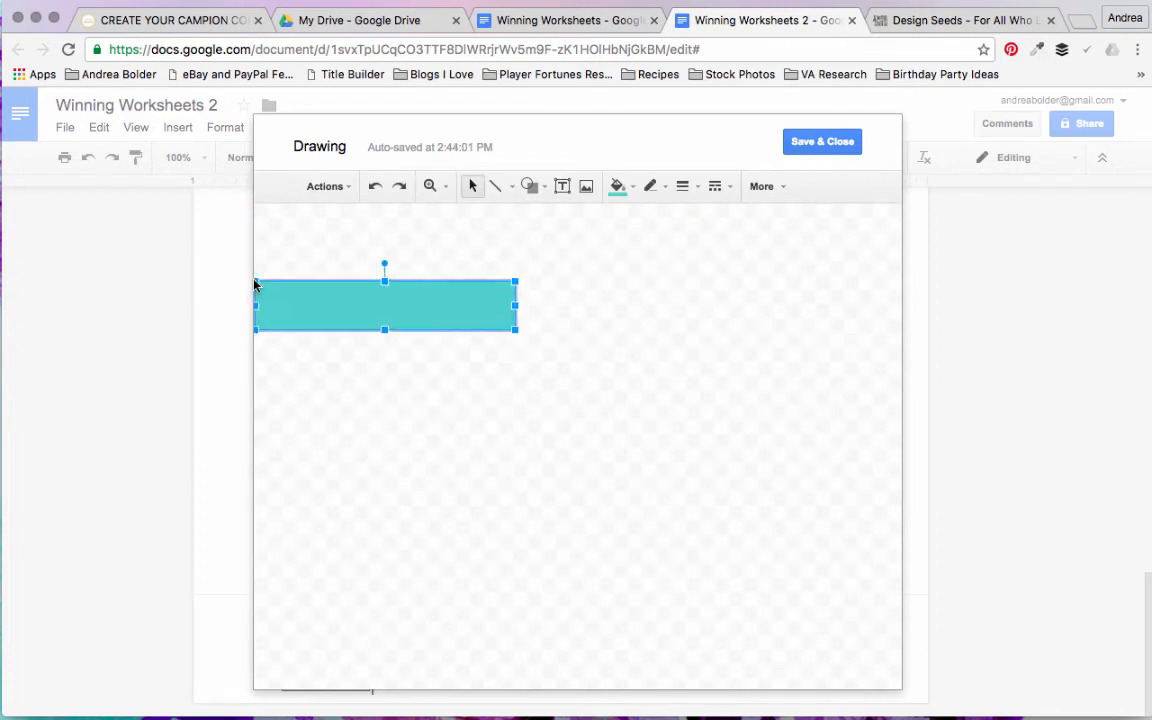
drag(517, 305, 901, 325)
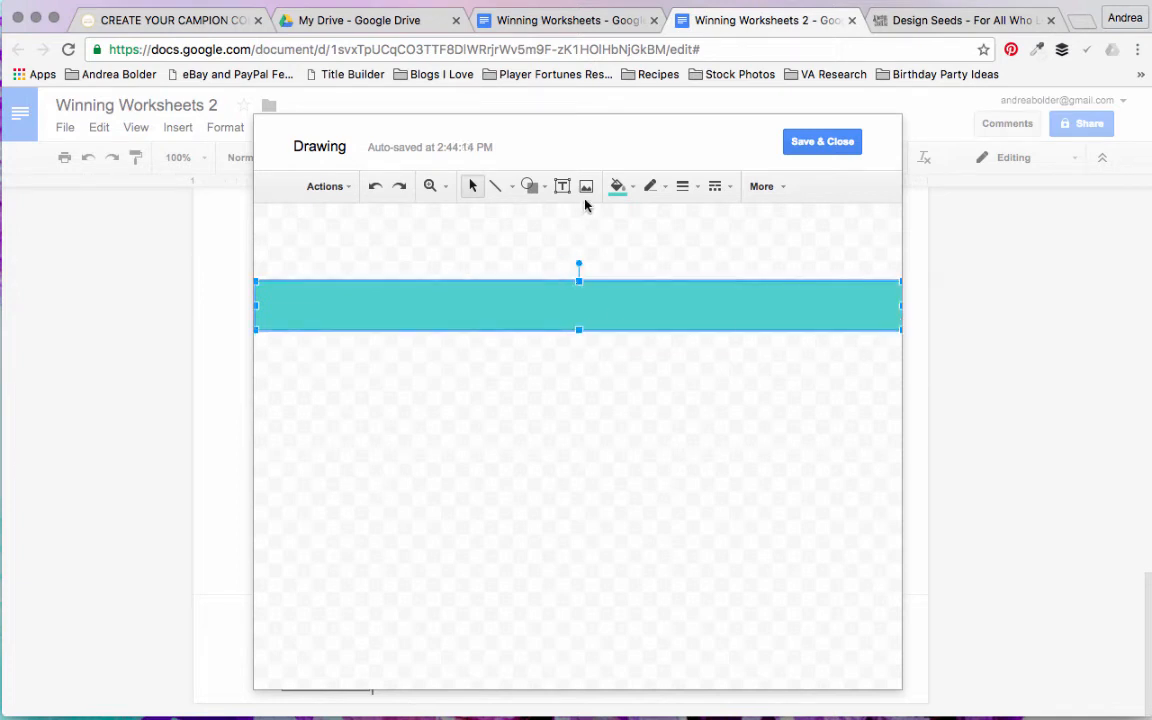
click(576, 229)
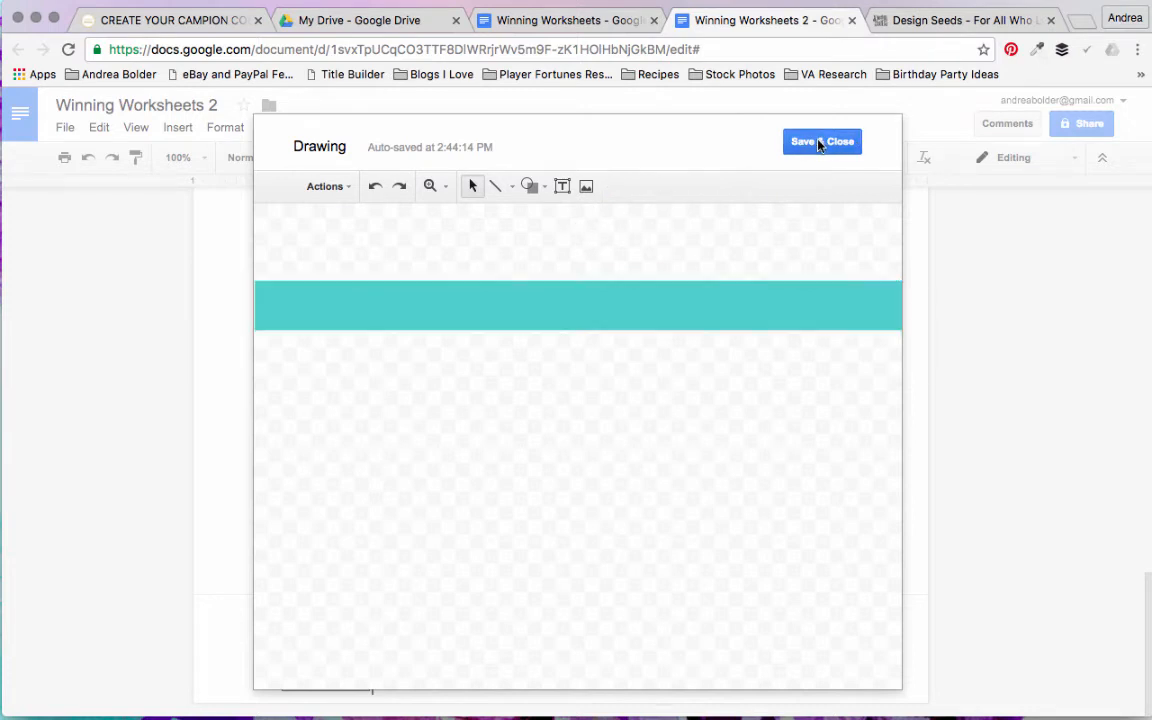
click(818, 142)
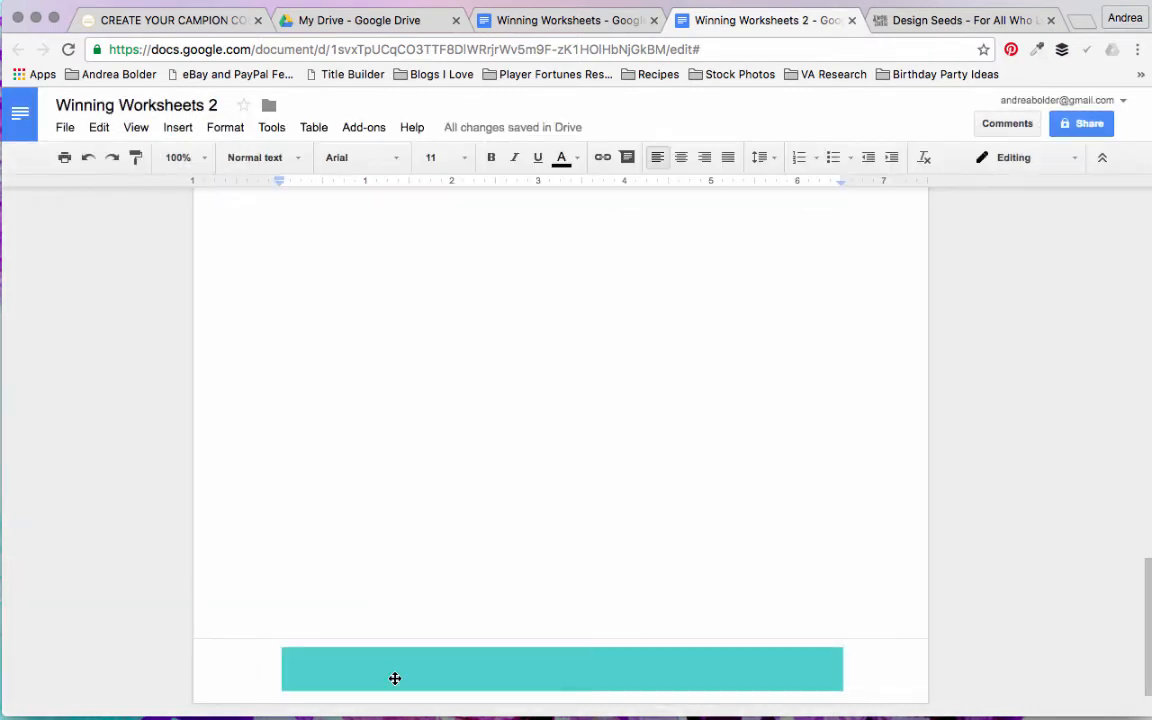
Step: Set the second-page header banner to wrap text with a 0" margin
scroll(344, 672, up, 10)
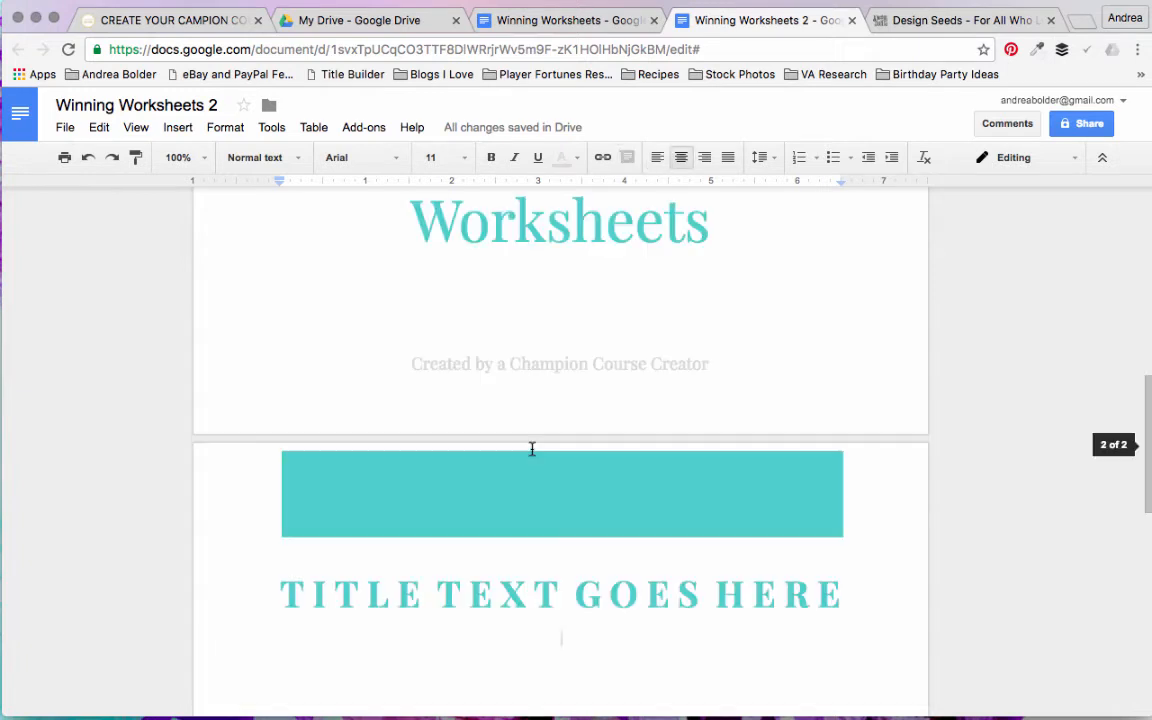
click(514, 481)
click(576, 556)
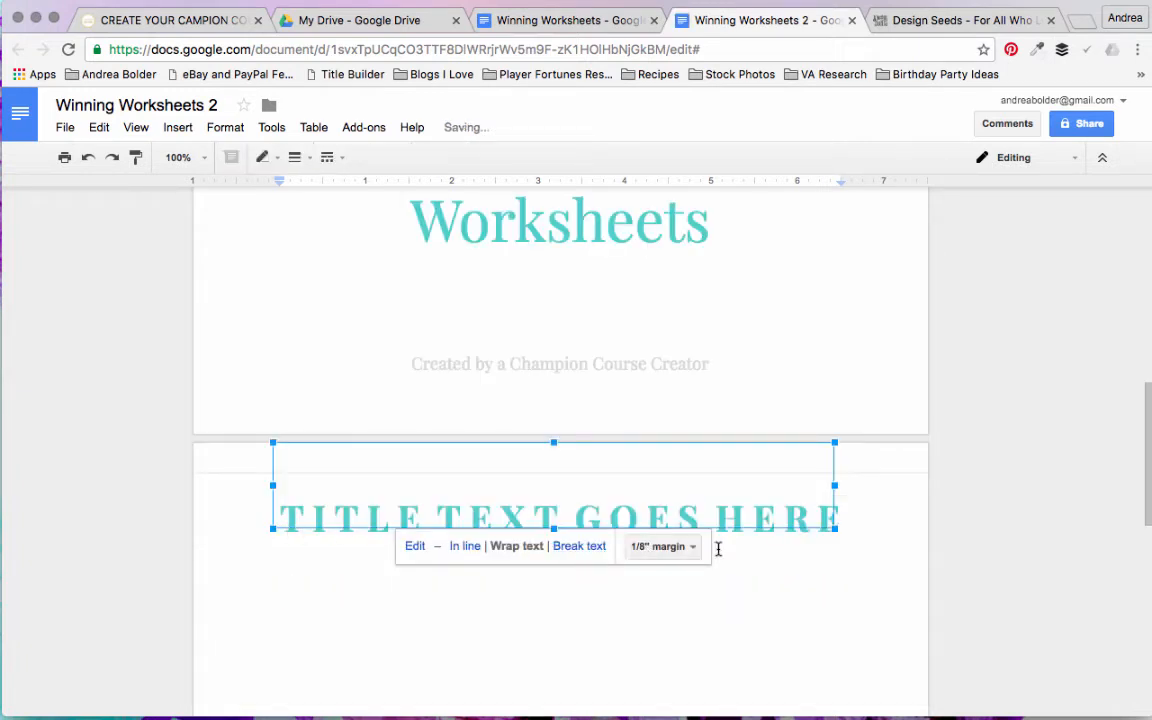
click(680, 547)
click(691, 342)
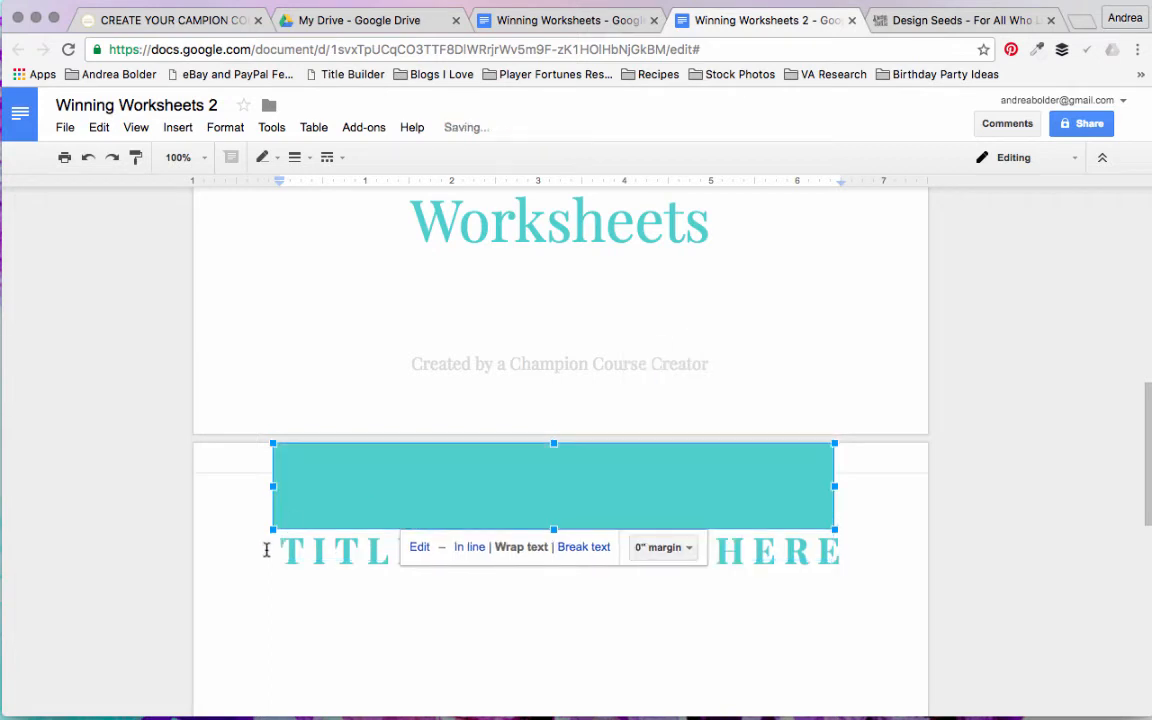
Step: Stretch the second-page header banner in both directions so it spans the full page width
drag(273, 529, 194, 528)
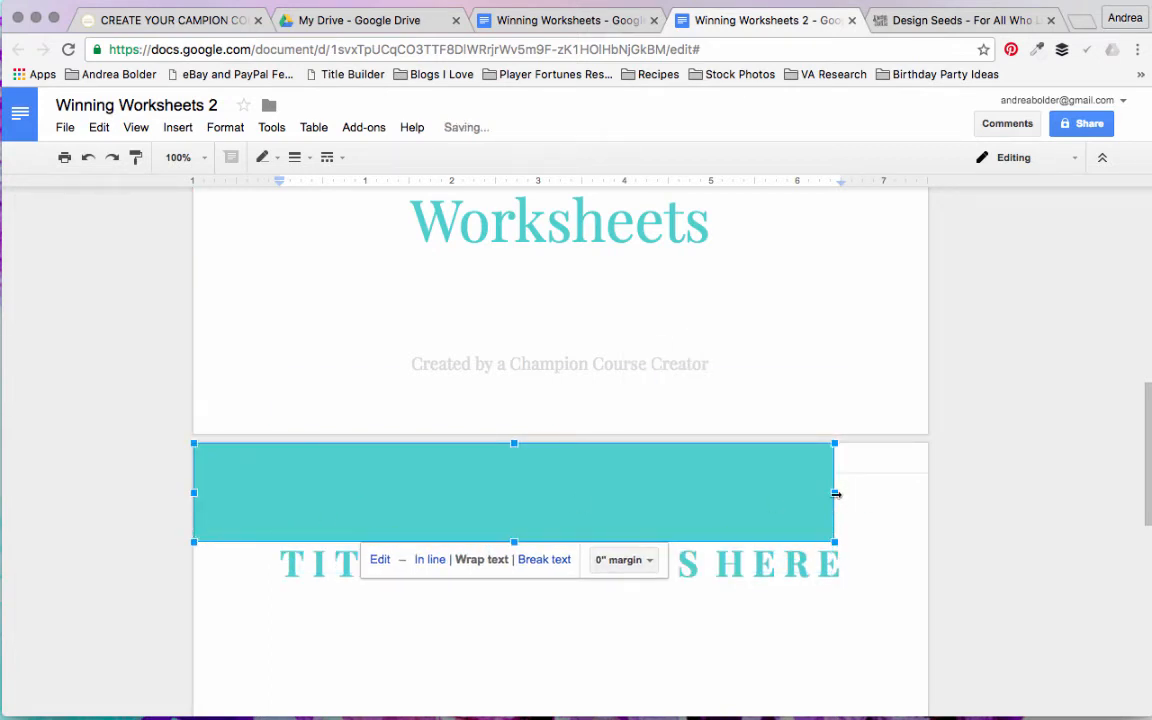
drag(832, 492, 925, 500)
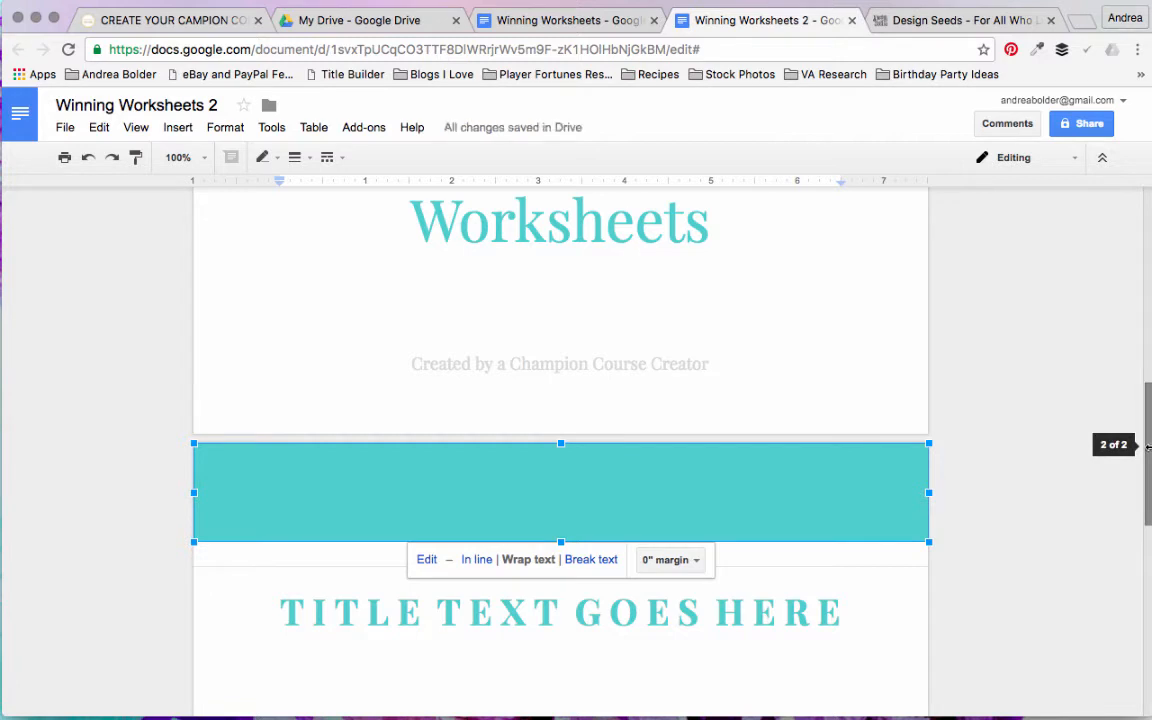
click(883, 558)
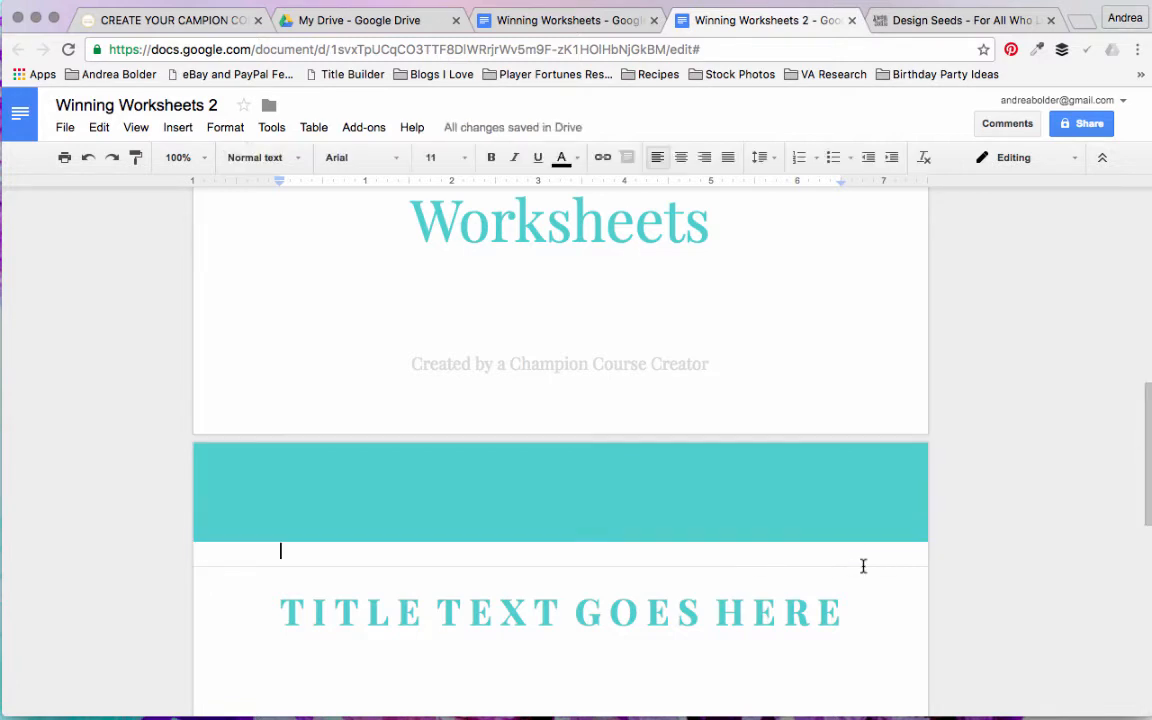
Step: Set the turquoise footer bar on the second page to wrap text with a 0" margin
drag(1144, 442, 1148, 637)
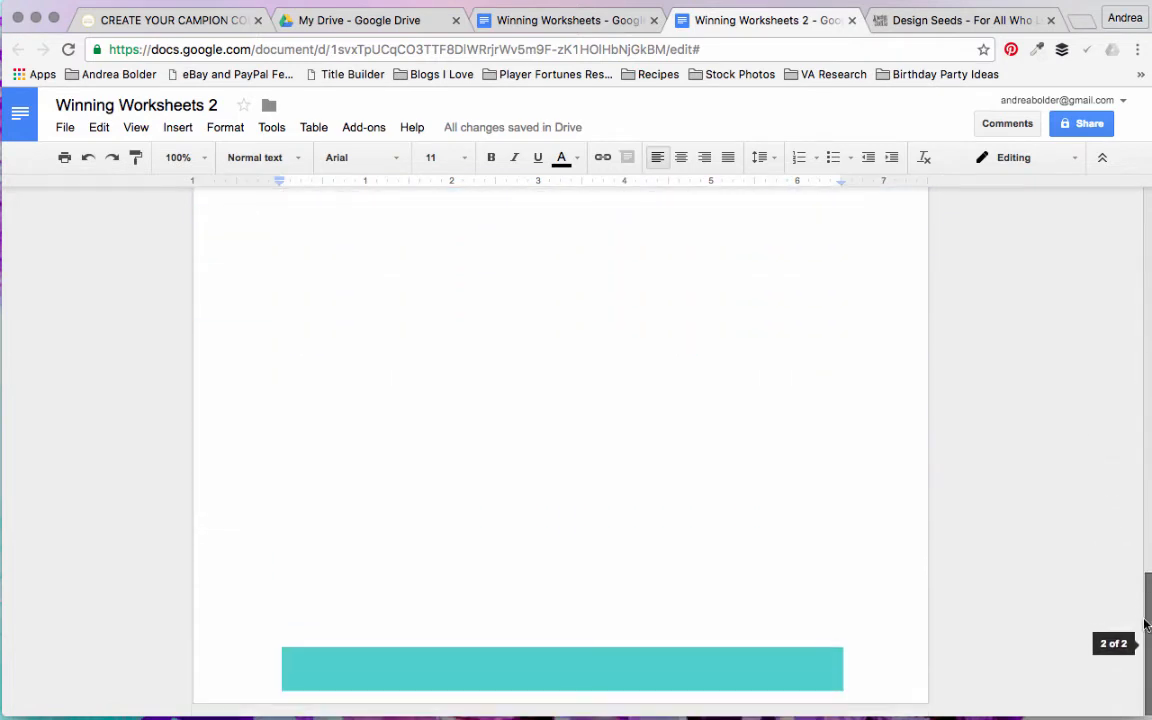
click(687, 658)
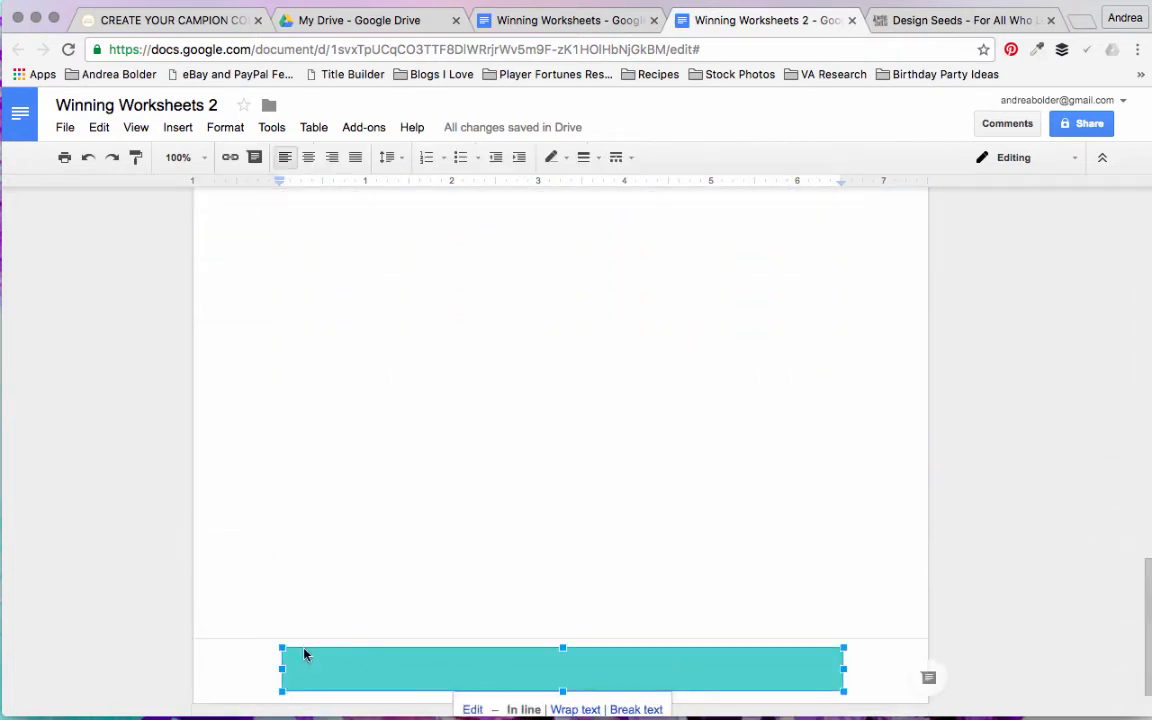
click(567, 711)
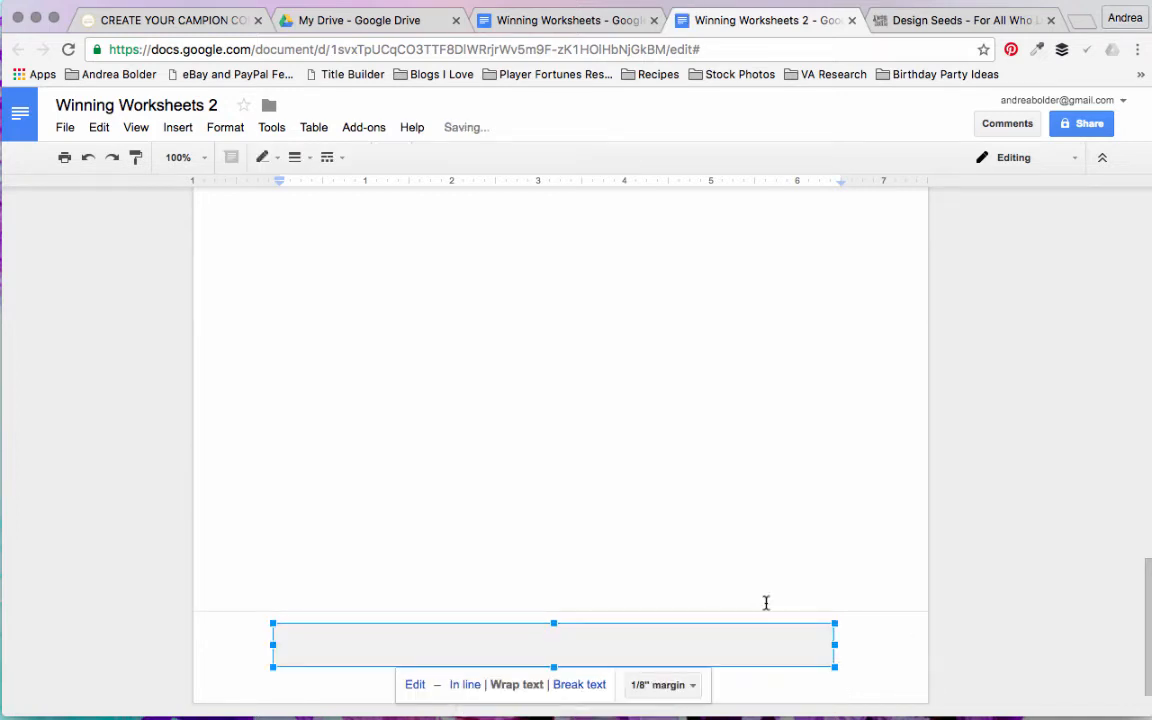
click(663, 686)
click(666, 485)
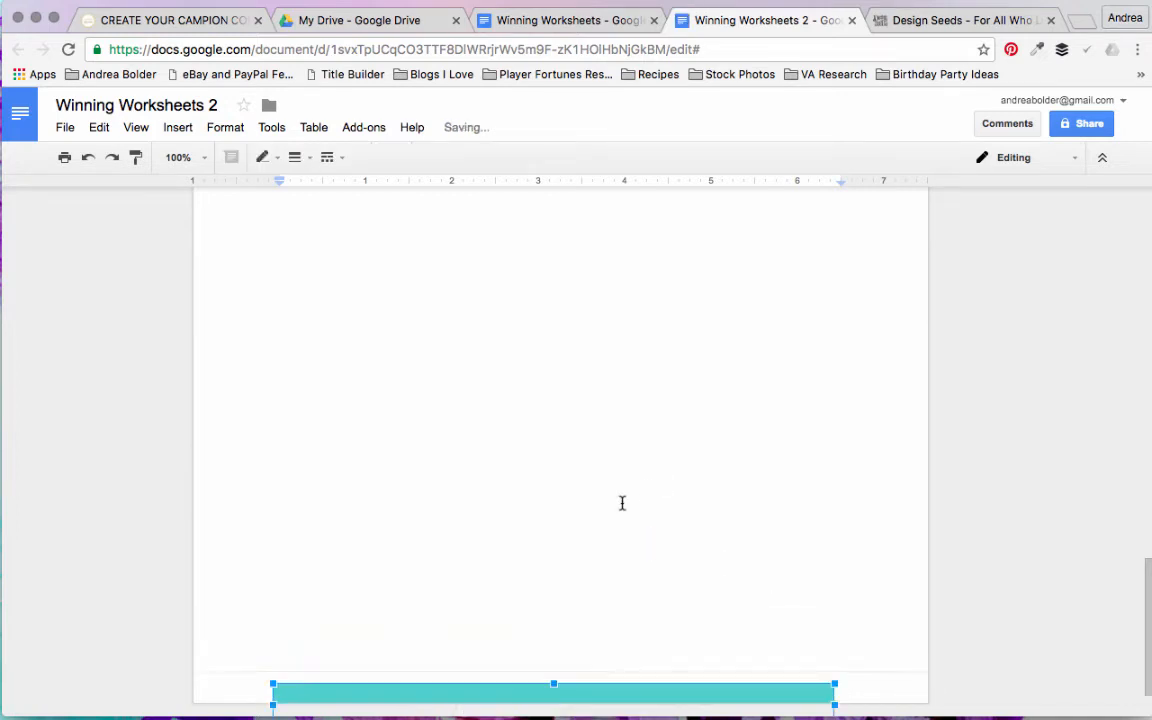
Step: Stretch the footer bar in both directions so it spans the page from edge to edge
scroll(1147, 578, down, 2)
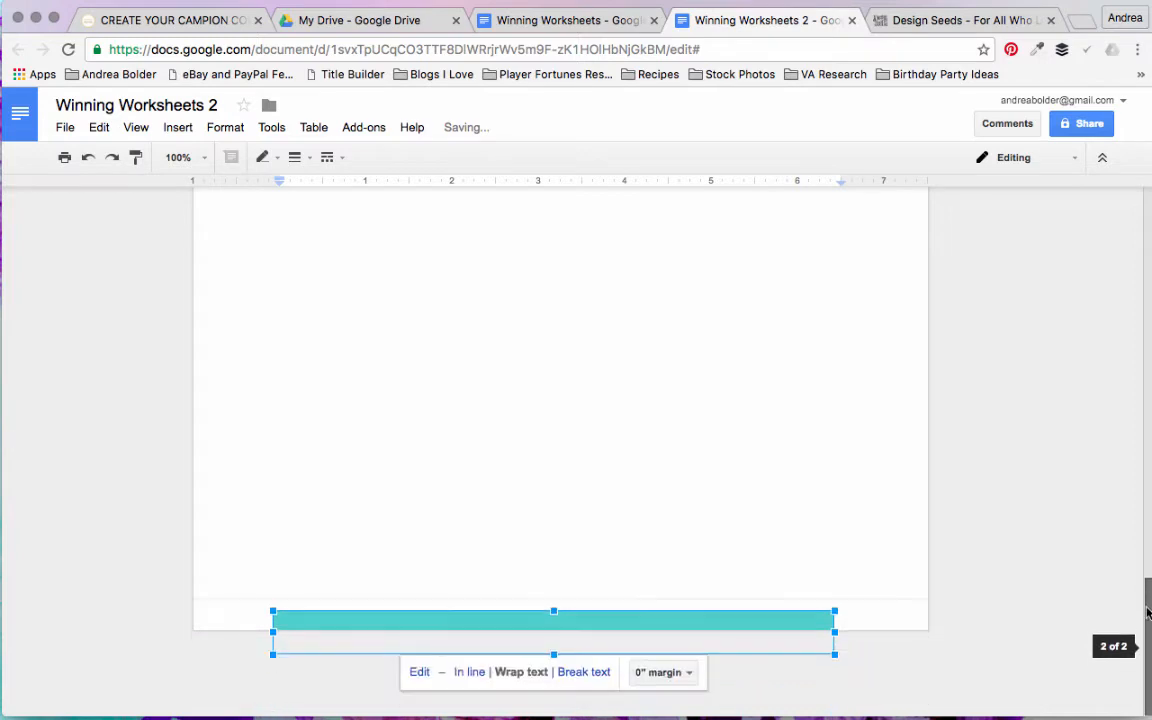
drag(274, 632, 193, 632)
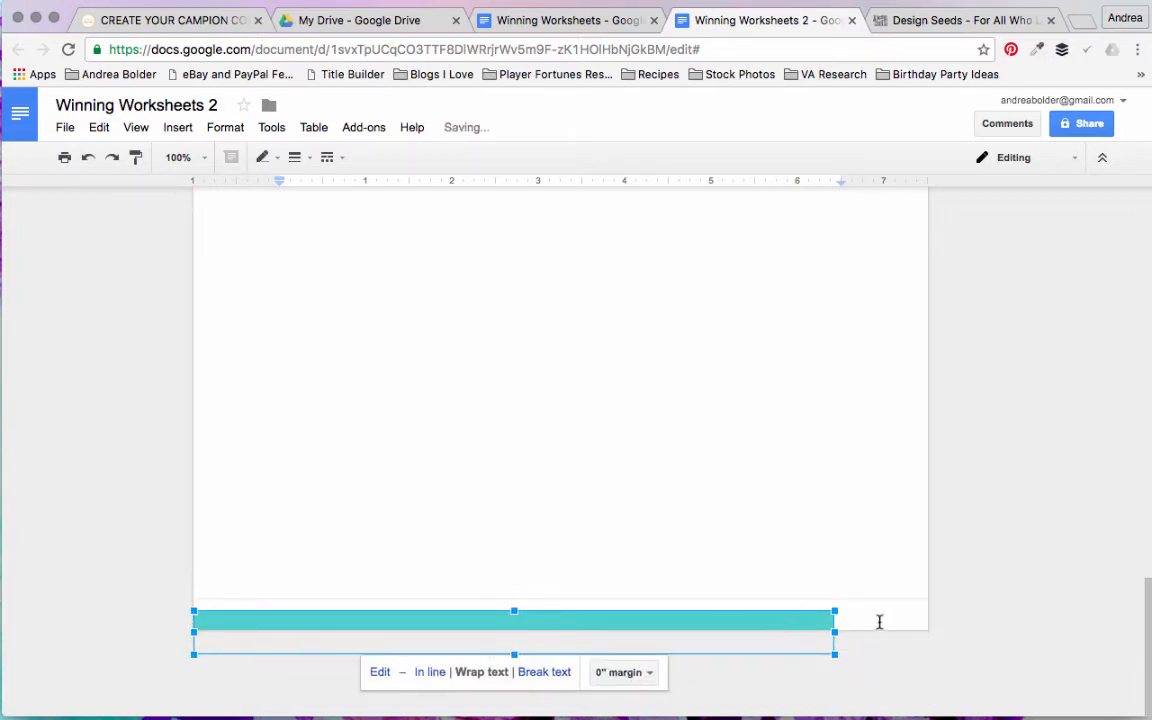
drag(835, 631, 928, 631)
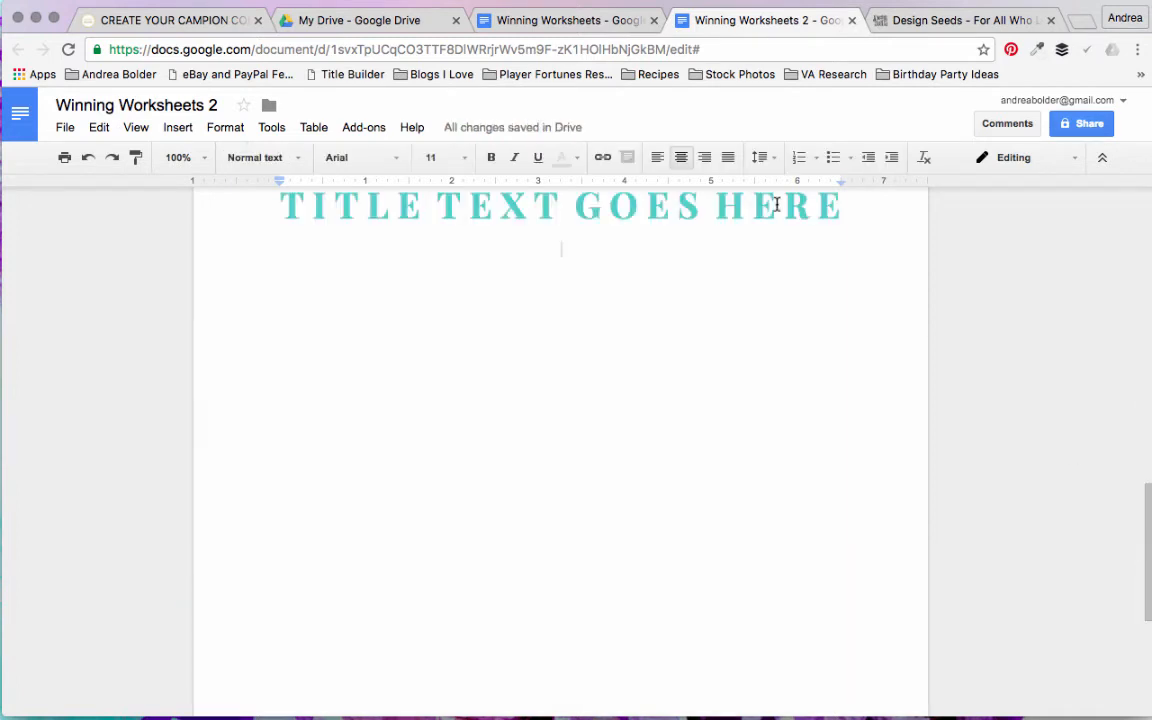
Step: Insert a page break below the second page's title to add a third page with the same header and footer
click(182, 156)
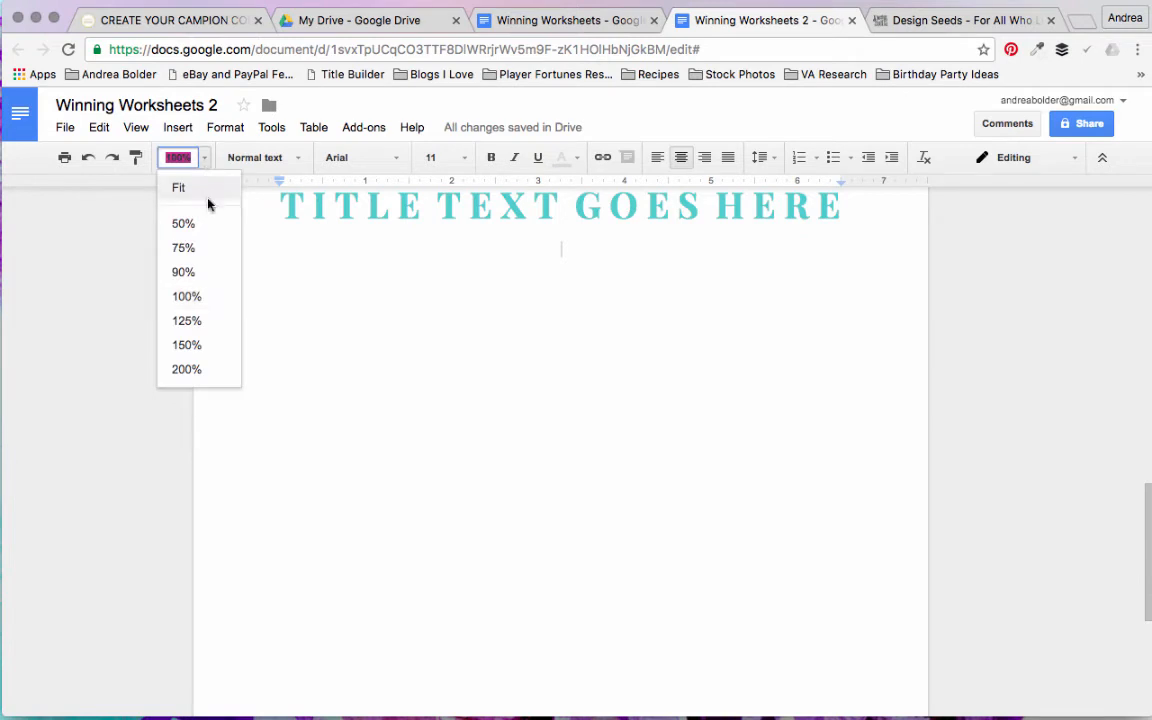
click(193, 256)
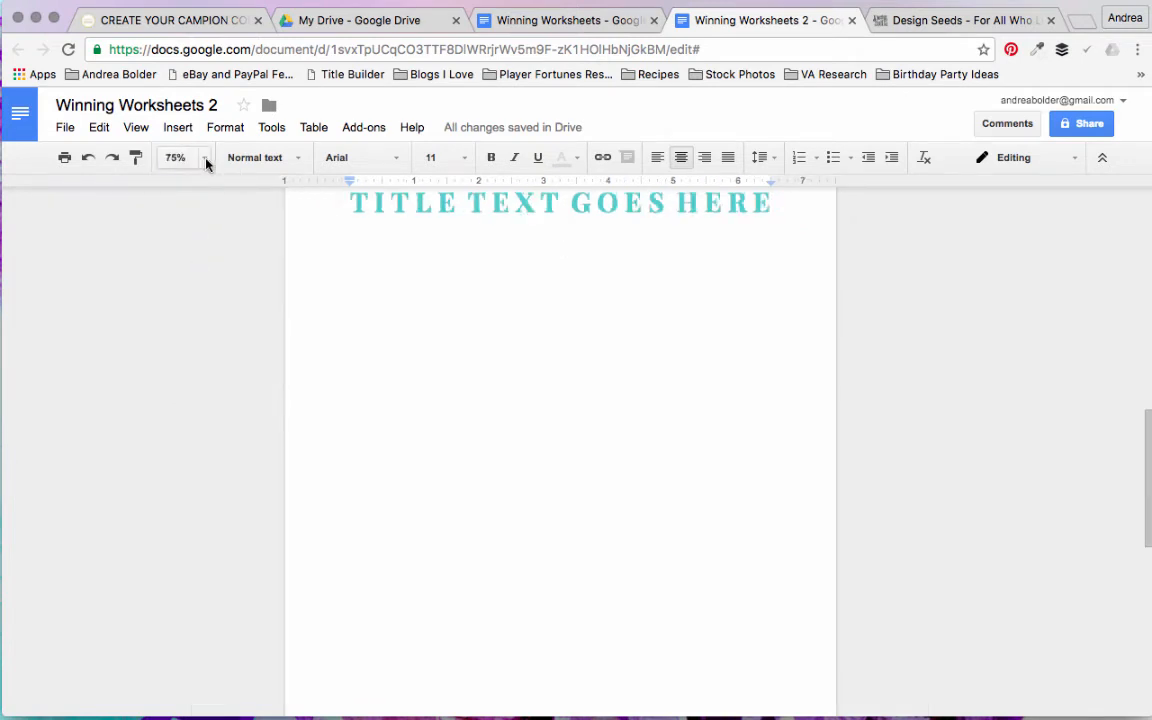
drag(1149, 518, 1150, 431)
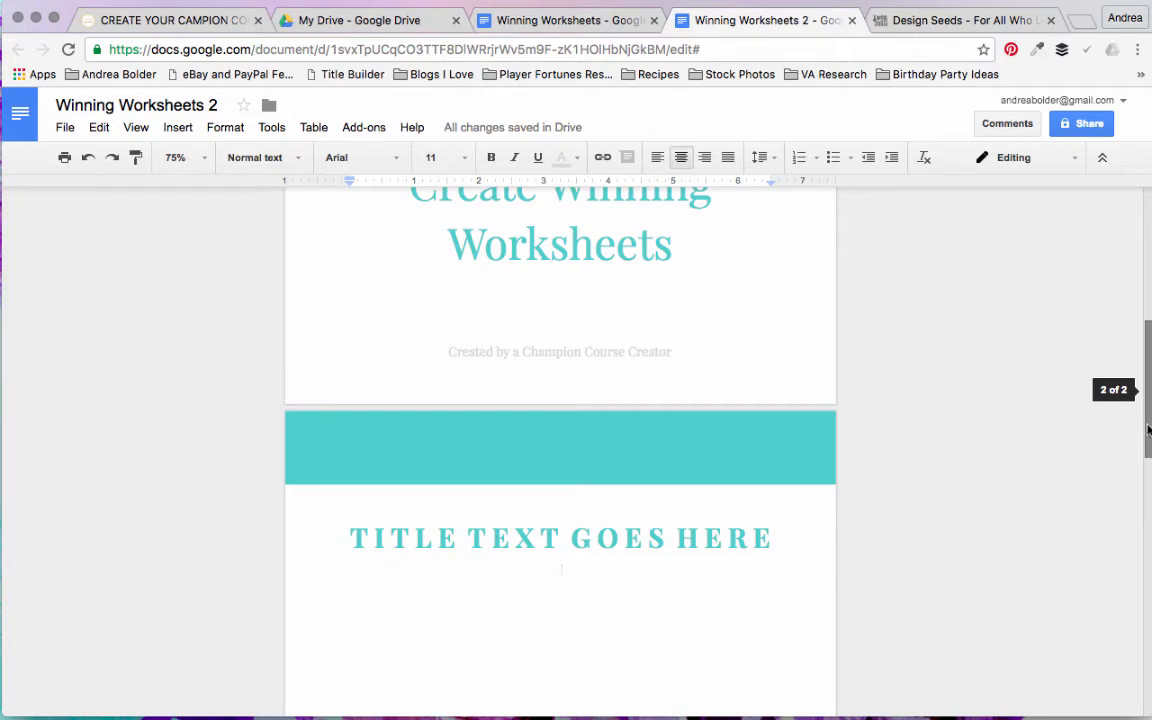
drag(1148, 430, 1127, 579)
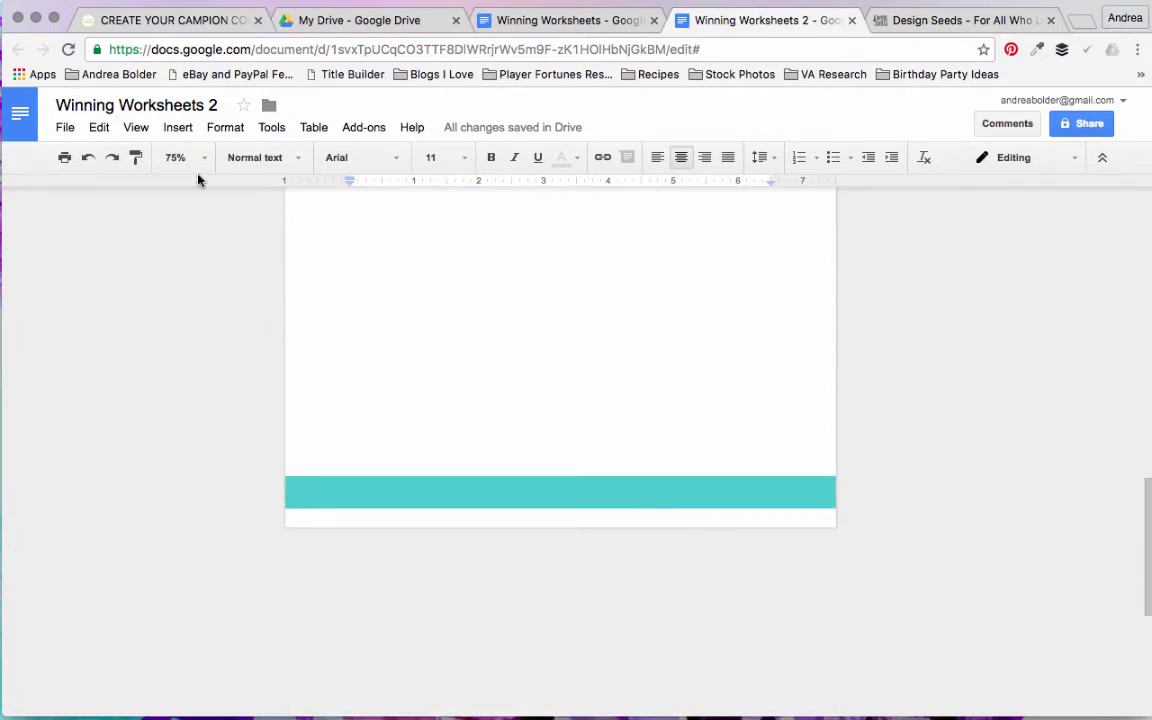
click(174, 128)
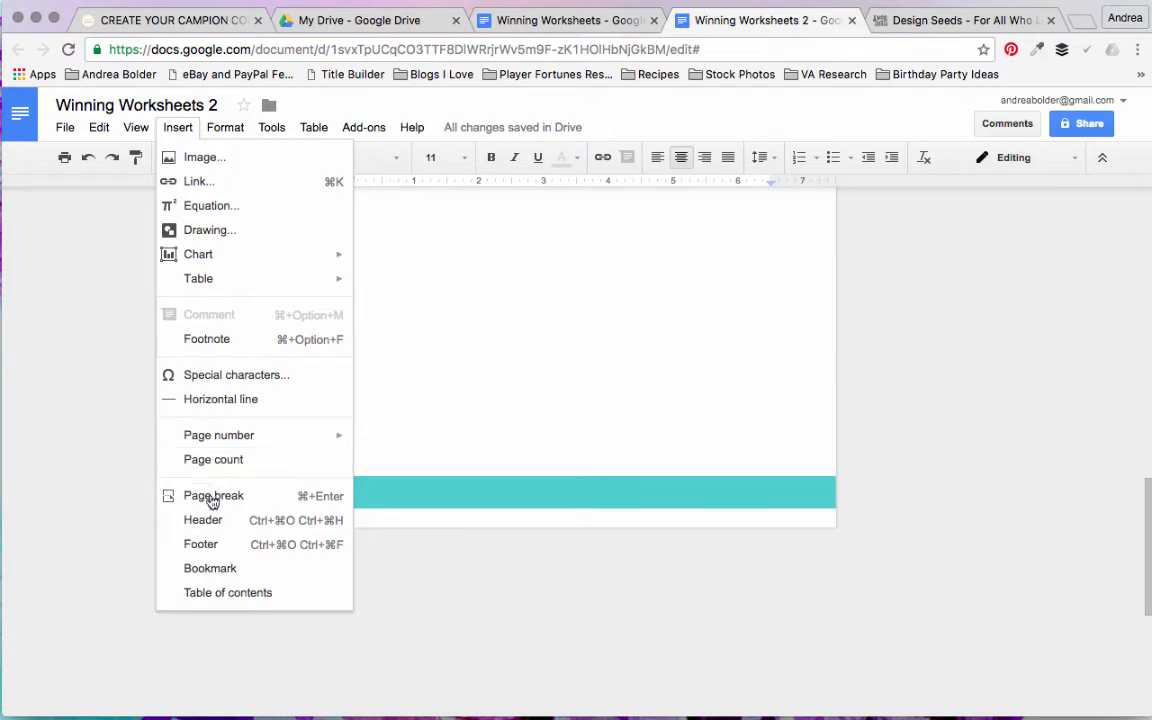
click(208, 496)
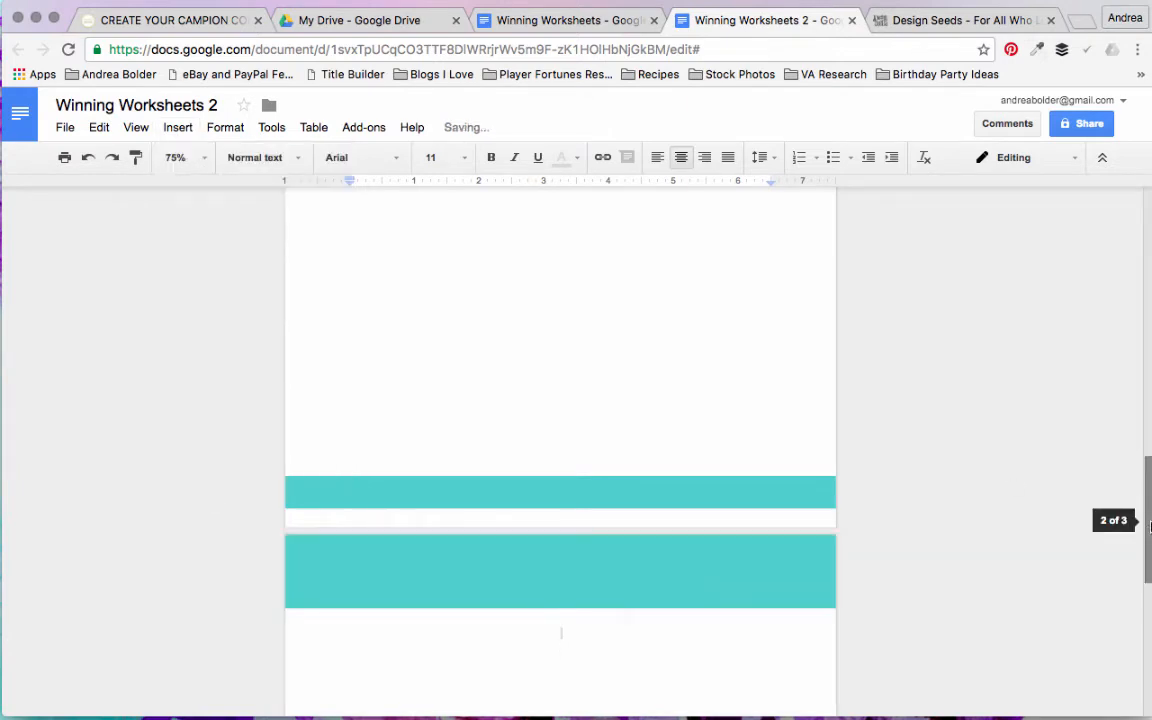
drag(1148, 522, 1138, 432)
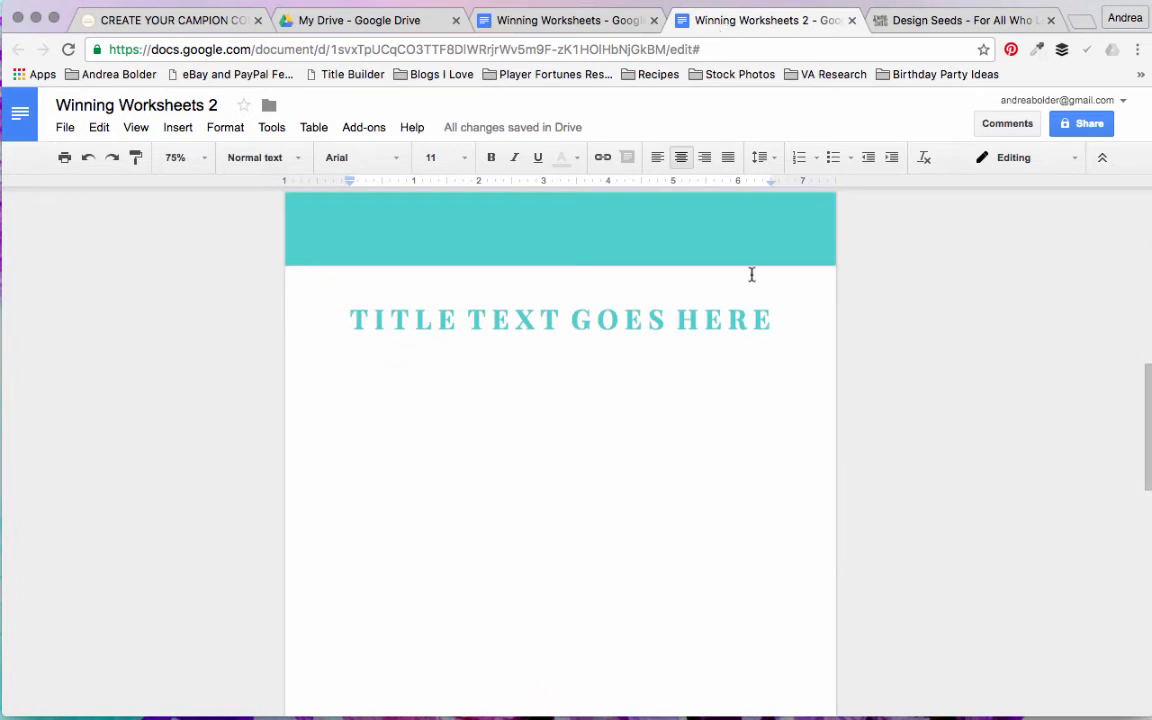
Step: Paste the copied placeholder worksheet paragraphs into the body of the second page, below the title
click(447, 448)
click(203, 158)
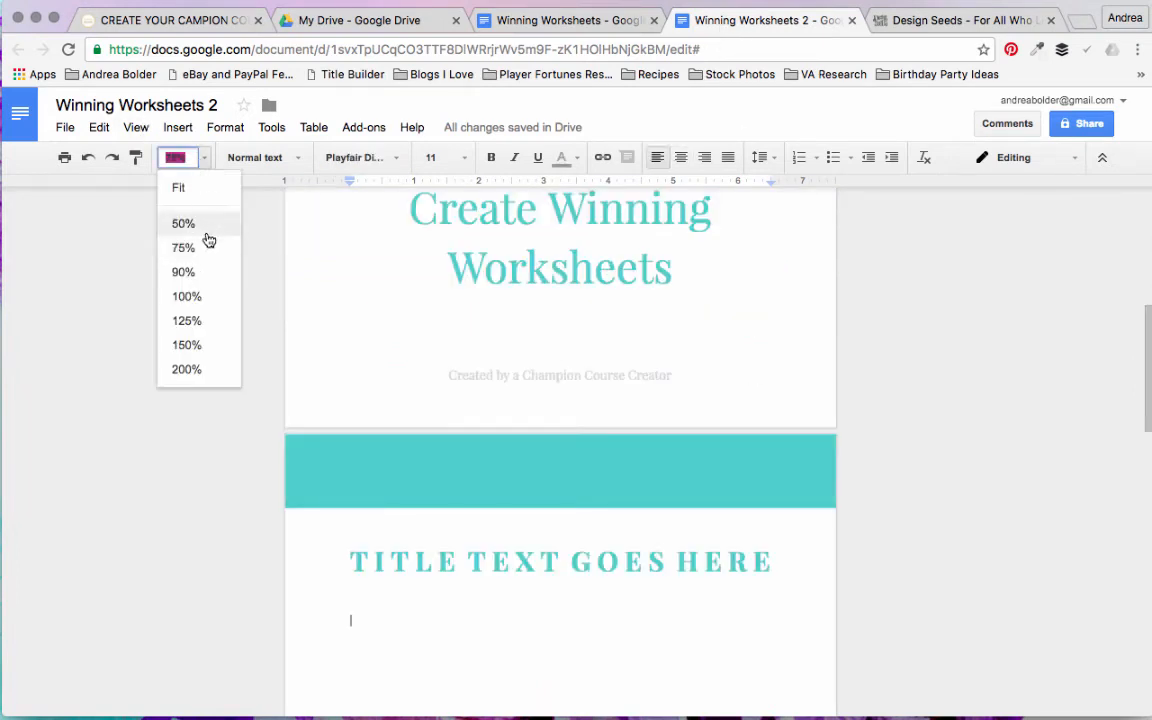
click(190, 297)
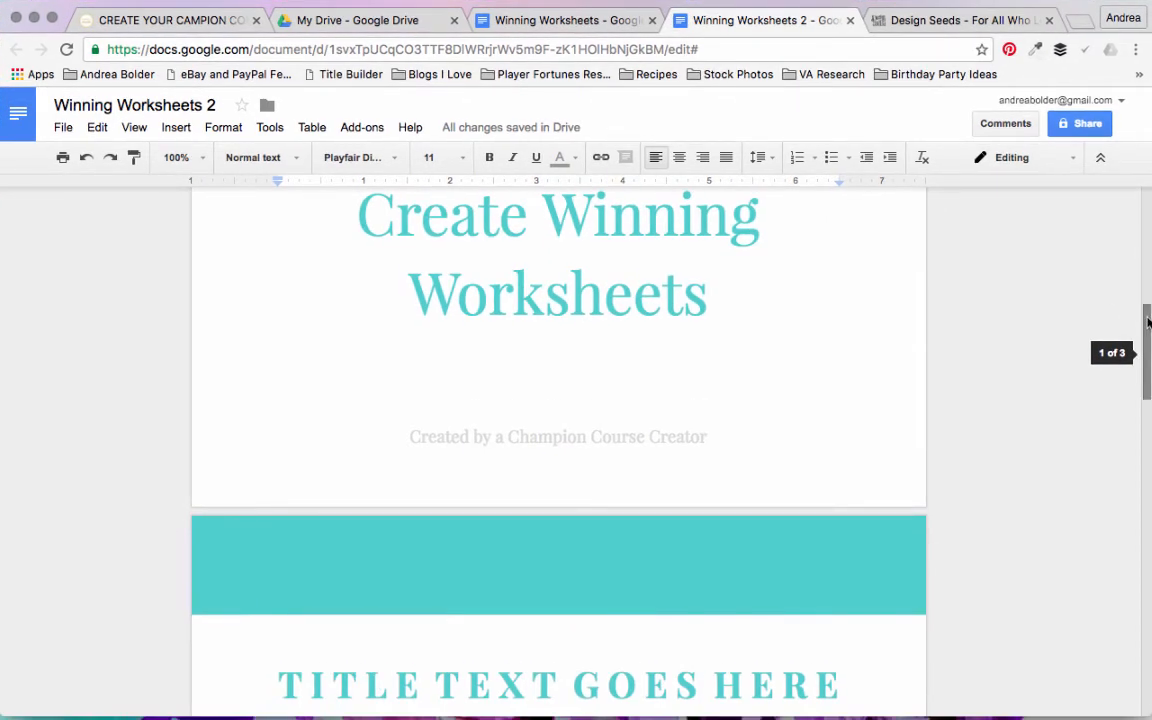
drag(1148, 322, 1148, 382)
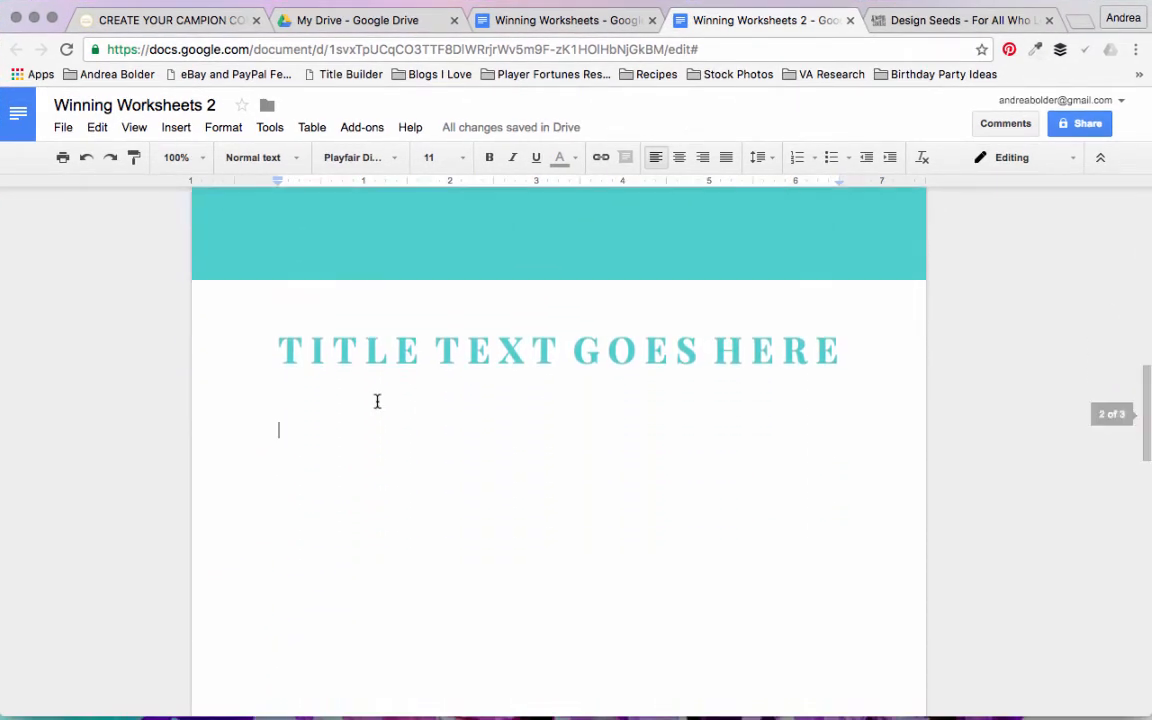
text(This is where were we will add our worksheet text. This is where were we will add our worksheet text. This is where were we will add our worksheet text. This is where were we will add our worksheet text. This is where were we will add our worksheet text.   This is where were we will add our worksheet text. This is where were we will add our worksheet text. This is where were we will add our worksheet text. This is where were we will add our worksheet text. This is where were we will add our worksheet text.  This is where were we will add our worksheet text. This is where were we will add our worksheet text. This is where were we will add our worksheet text. This is where were we will add our worksheet text. This is where were we will add our worksheet text.  This is where were we will add our worksheet text. This is where were we will add our worksheet text.)
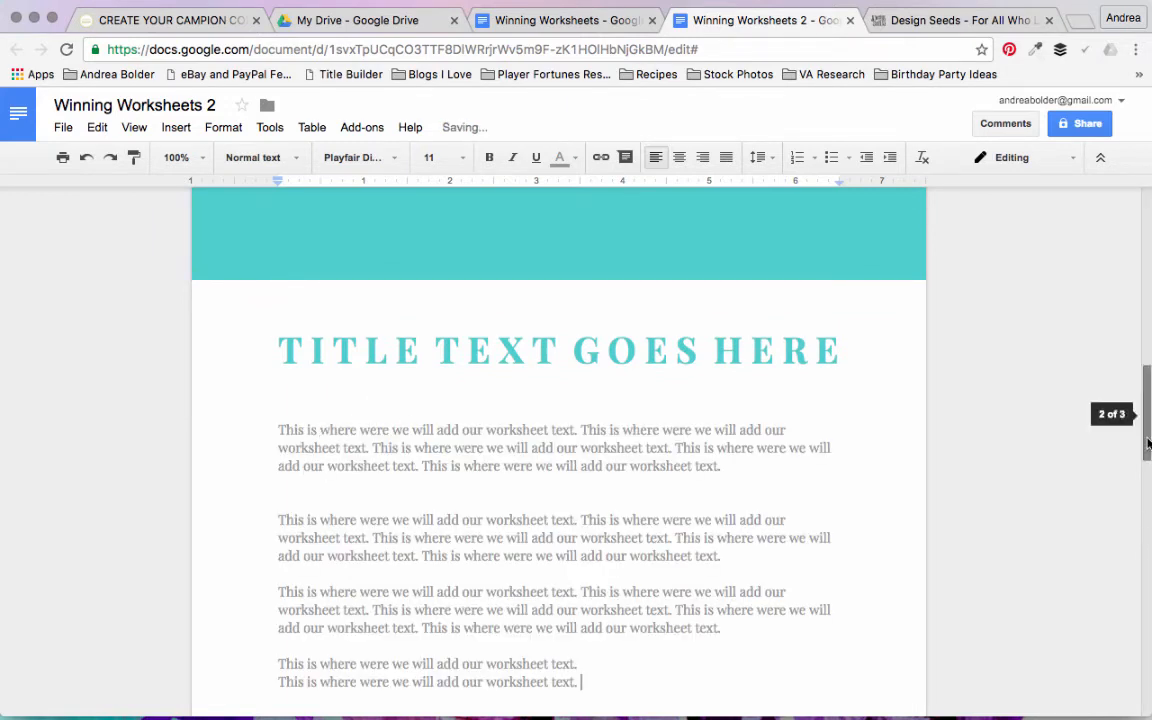
Step: Copy the last line, "This is where were we will add our worksheet text.", and paste it on three new lines beneath
scroll(1148, 460, down, 2)
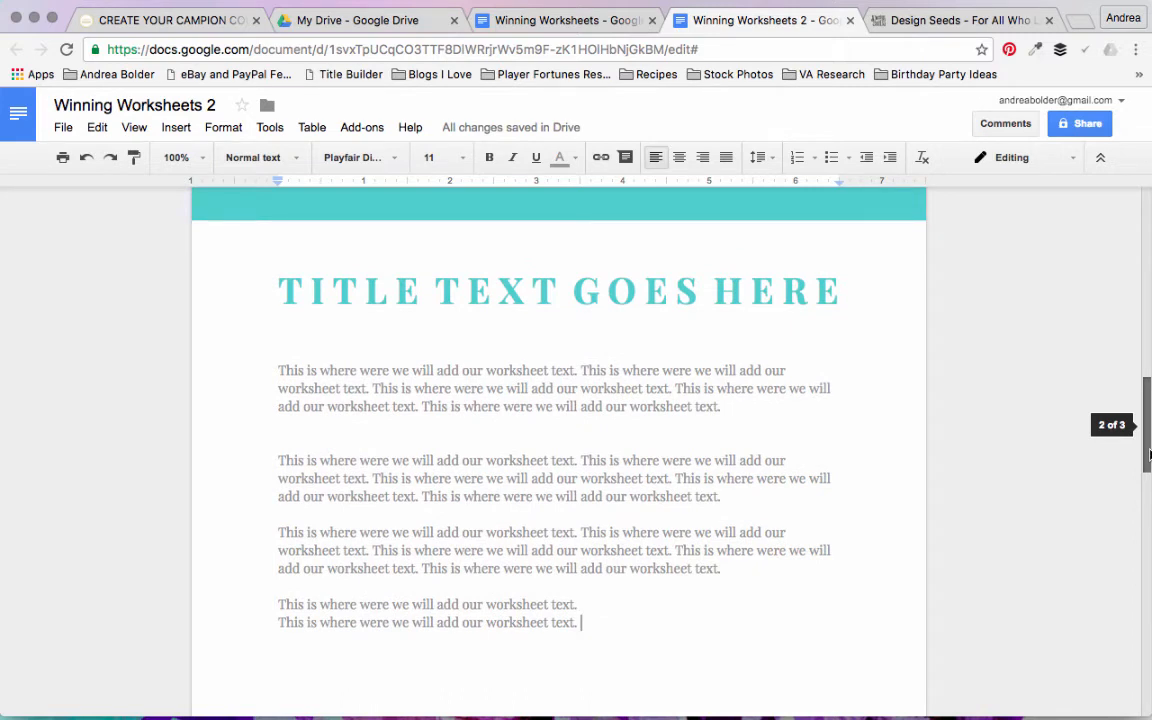
drag(1149, 455, 1149, 457)
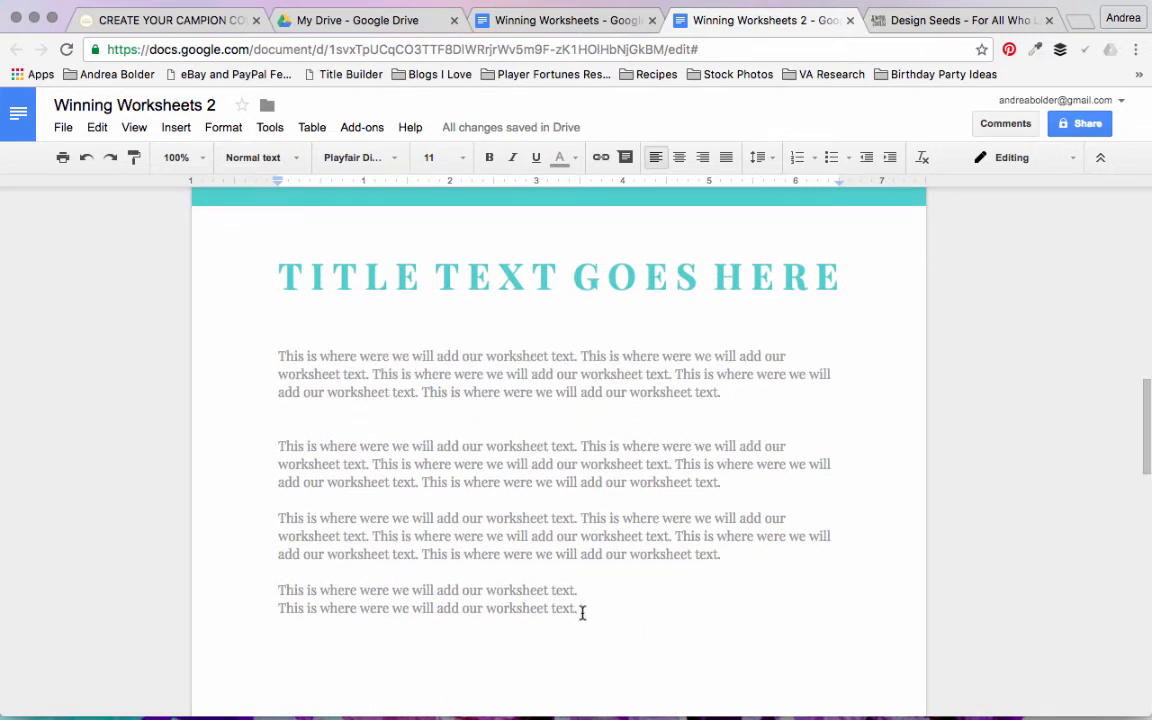
drag(558, 612, 246, 611)
key(cmd+c)
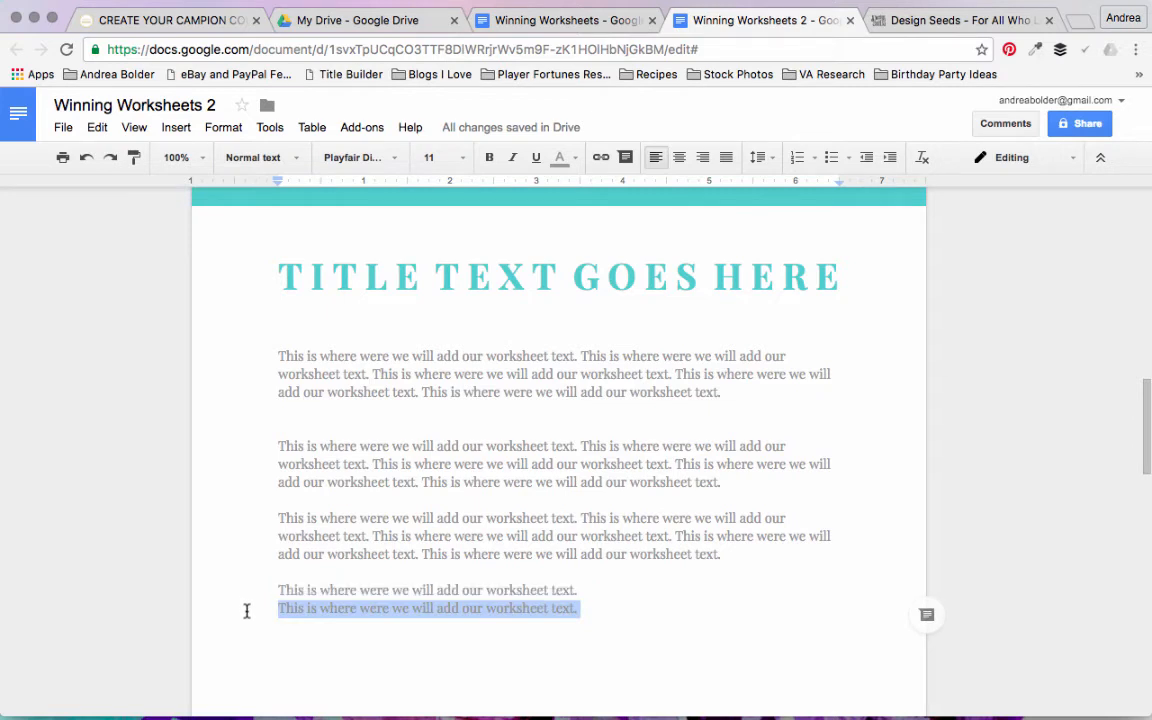
click(609, 605)
key(Return)
key(cmd+v)
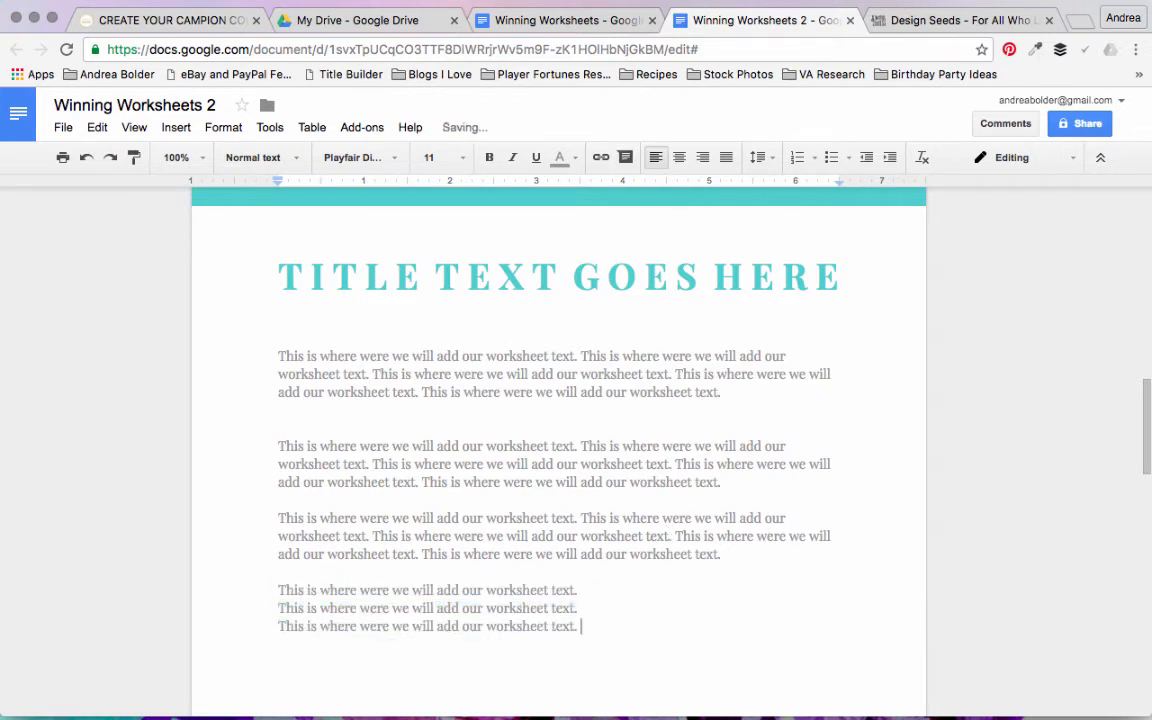
key(Return)
key(super+v)
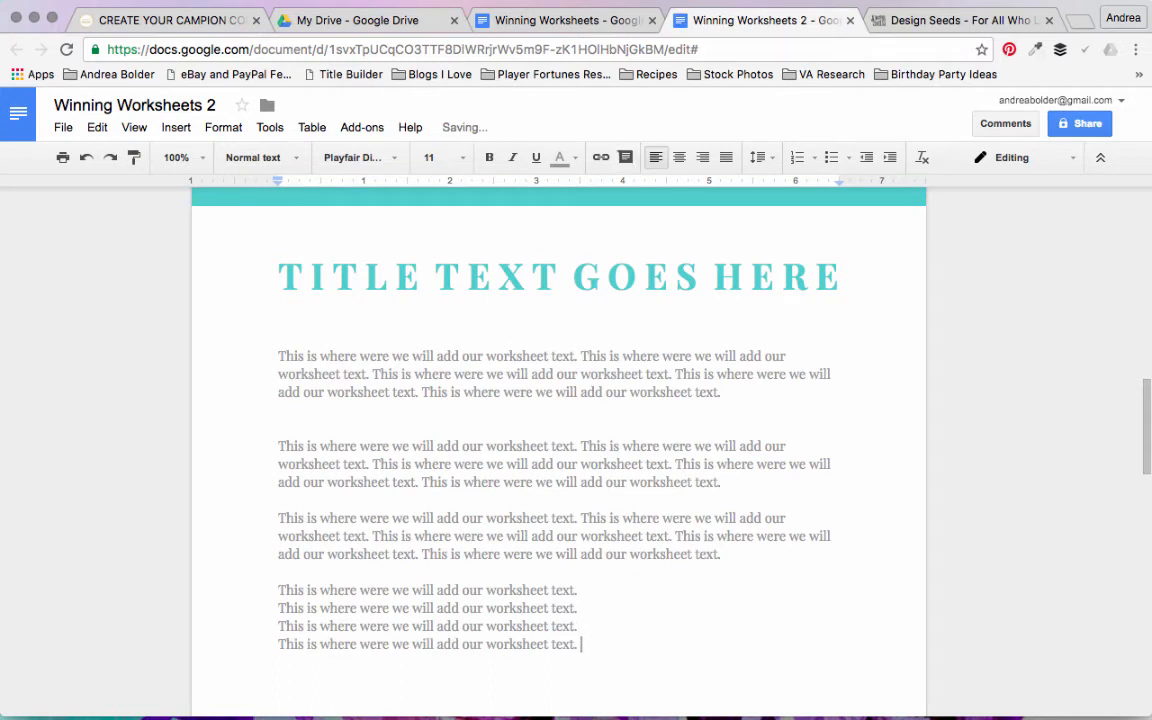
key(Return)
key(super+v)
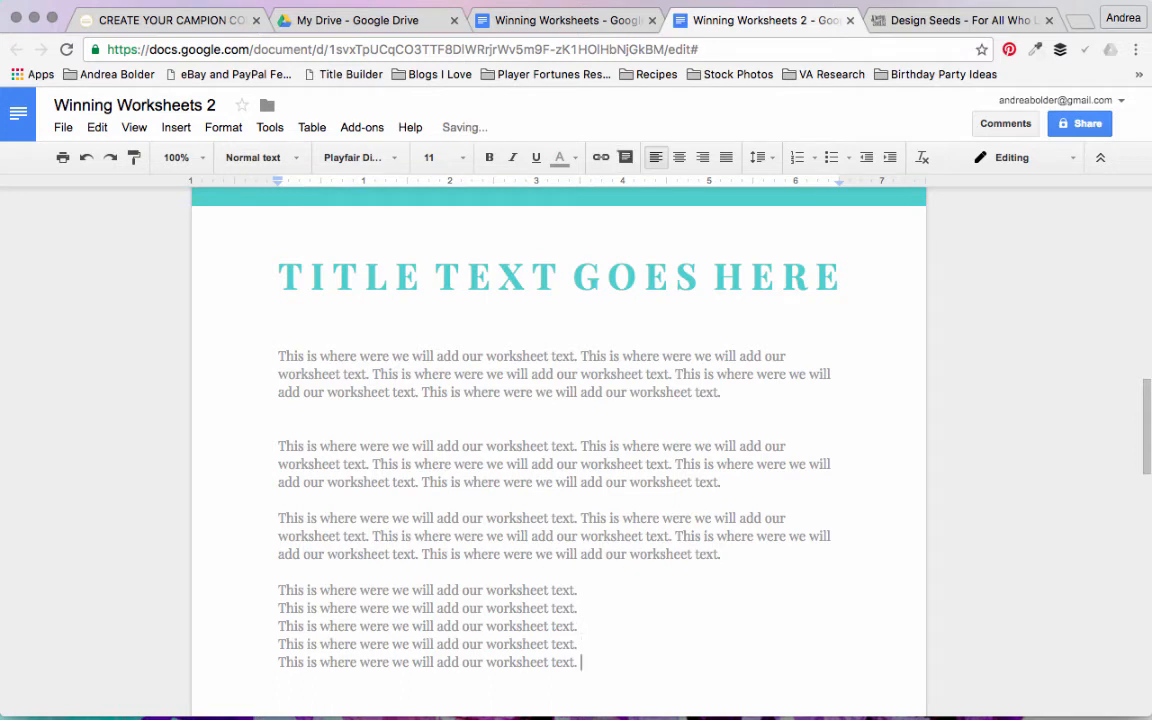
Step: Format the five single-sentence lines at the end of the text as a bulleted list with hollow checkbox bullets
click(258, 578)
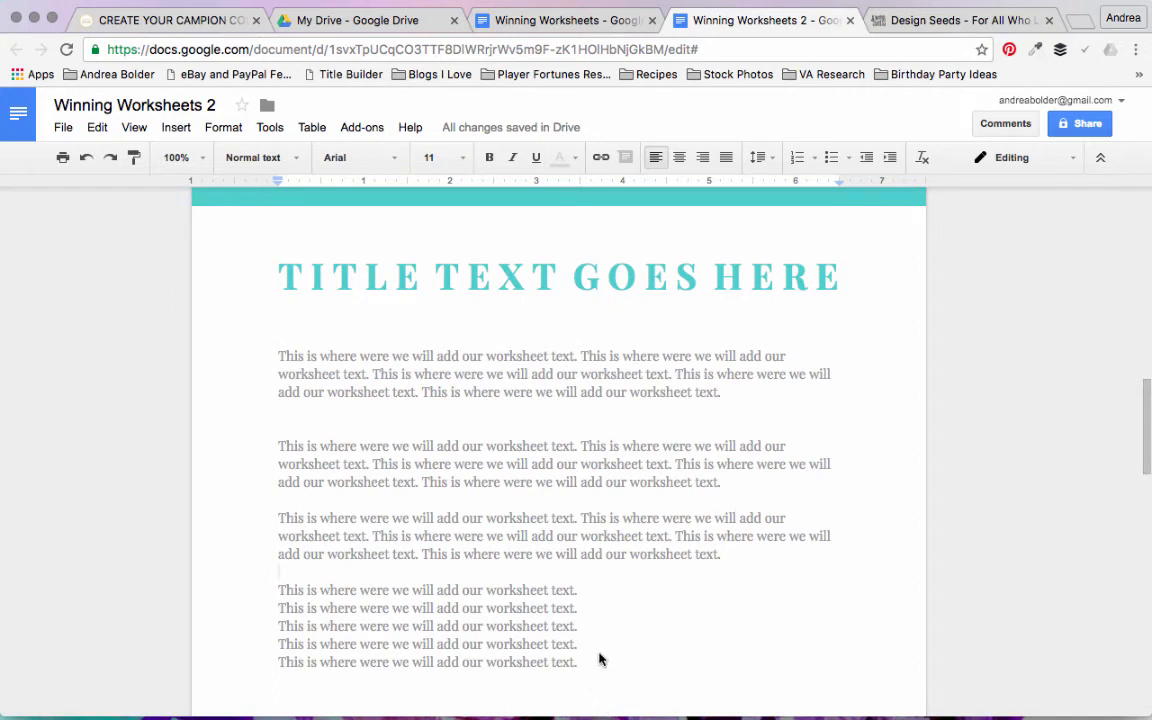
drag(588, 668, 280, 587)
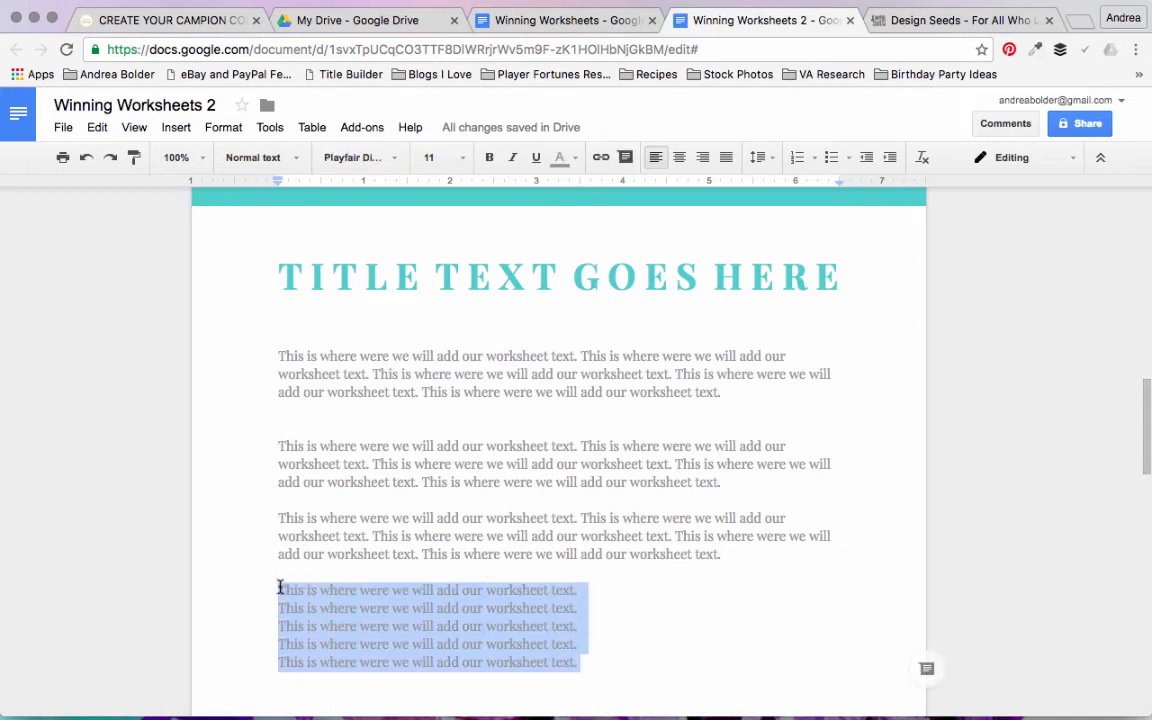
click(831, 157)
click(833, 155)
click(848, 158)
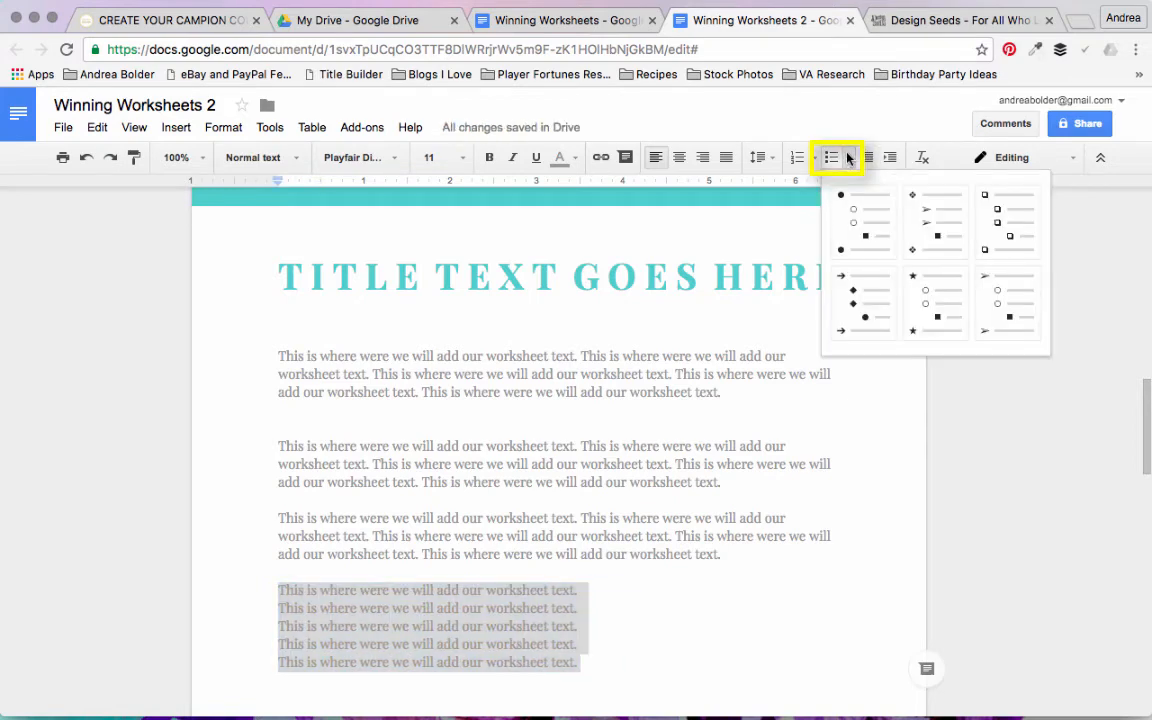
click(1010, 234)
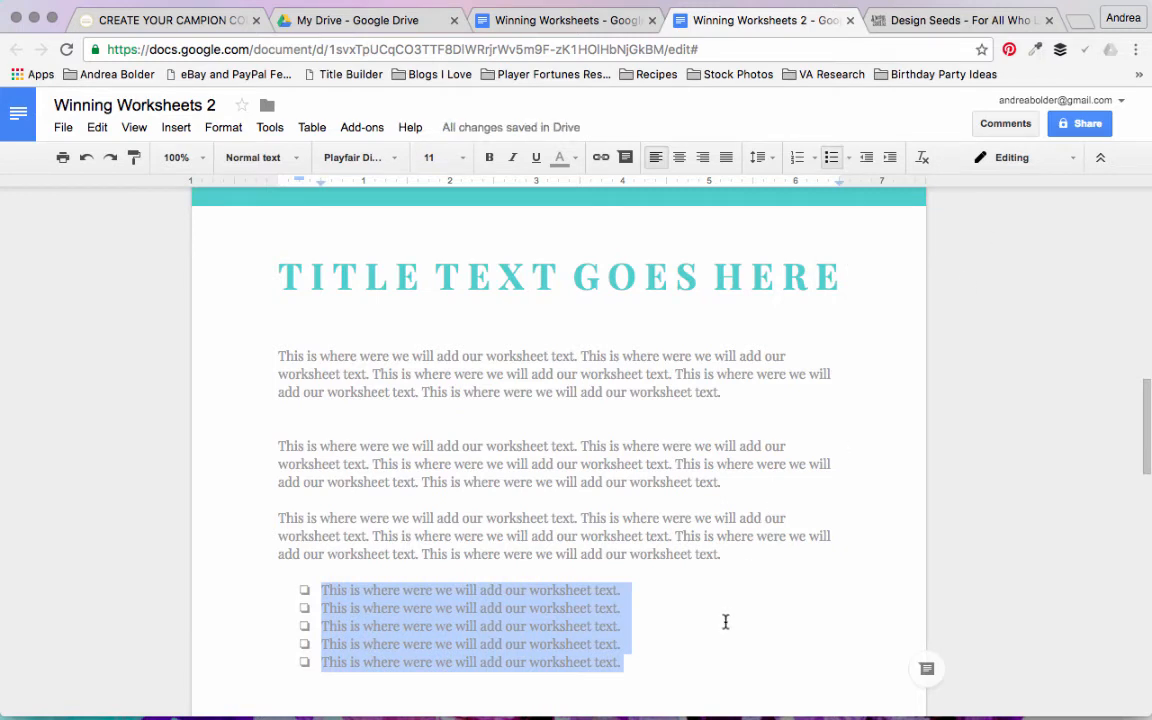
click(672, 613)
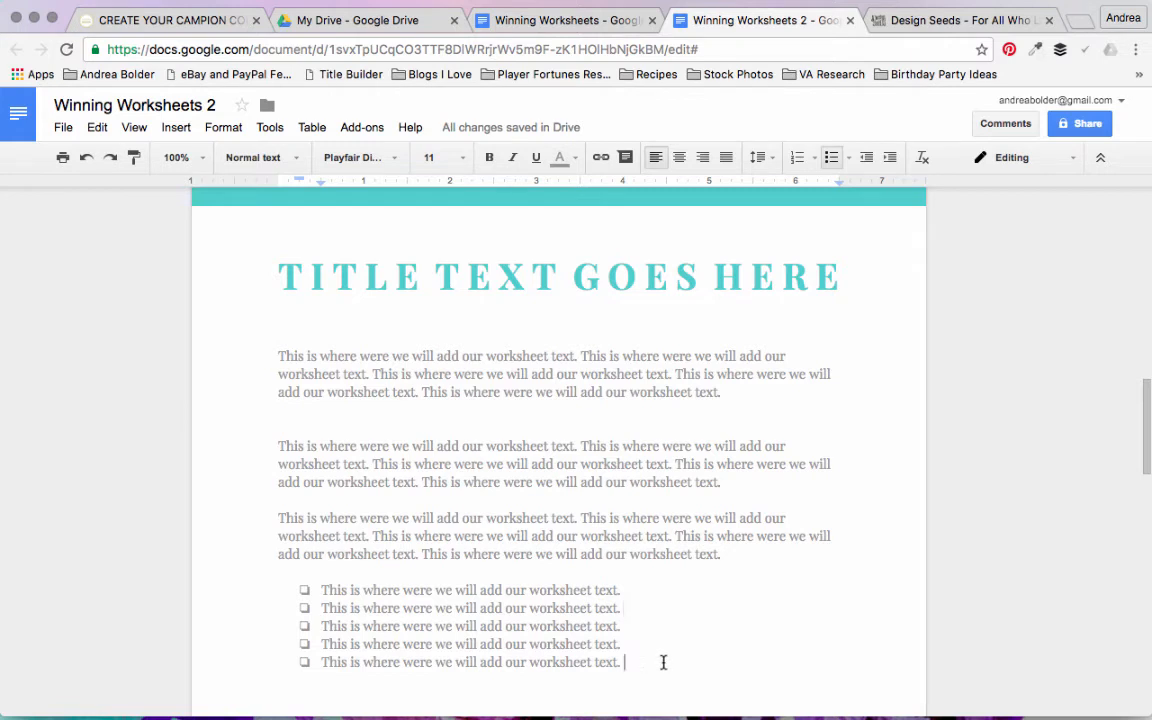
Step: Set the line spacing of the five-item checkbox list to 1.5
drag(663, 662, 306, 590)
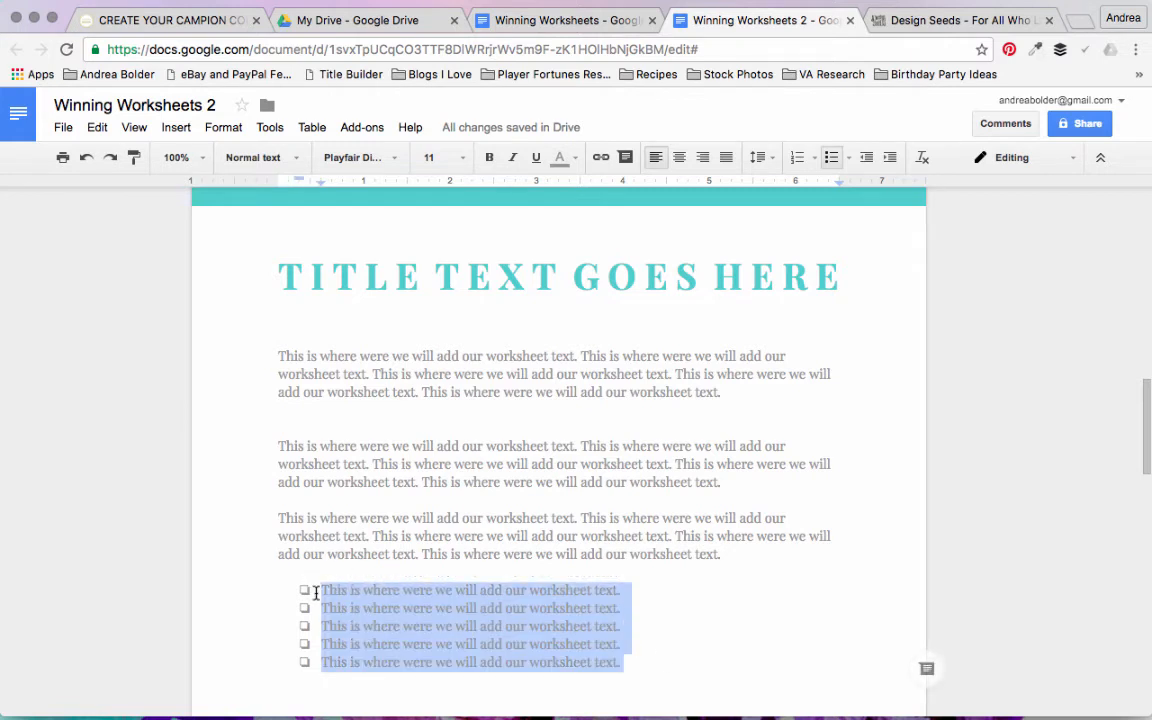
click(769, 164)
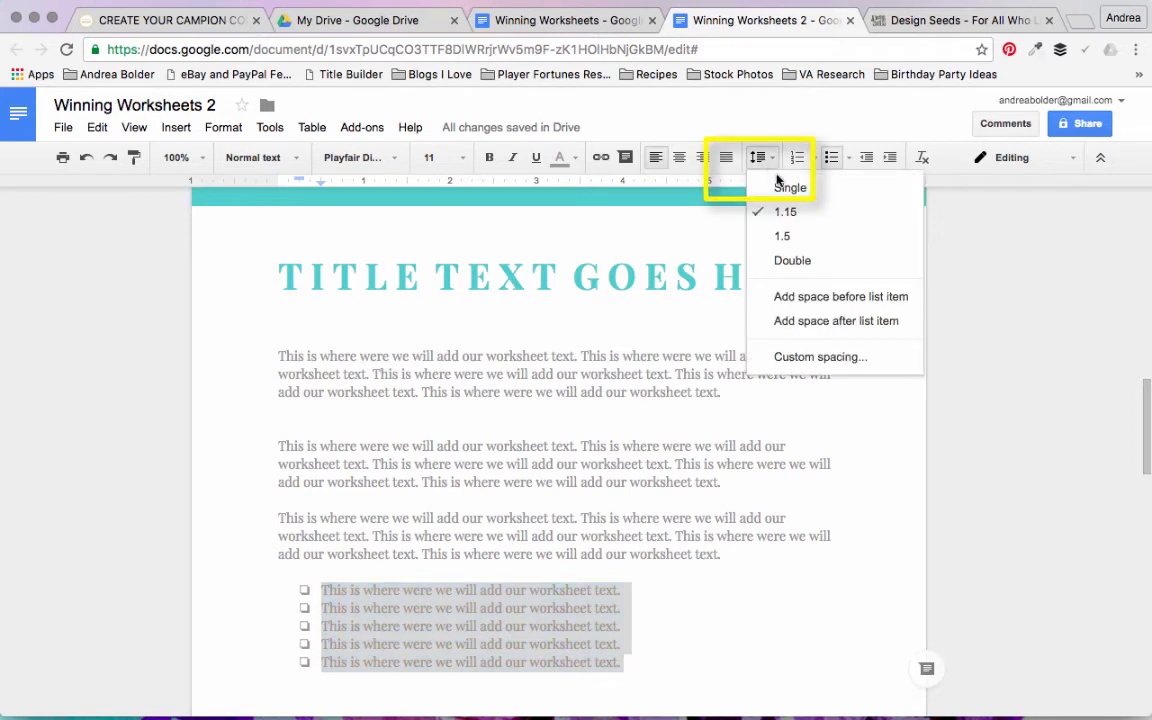
click(786, 235)
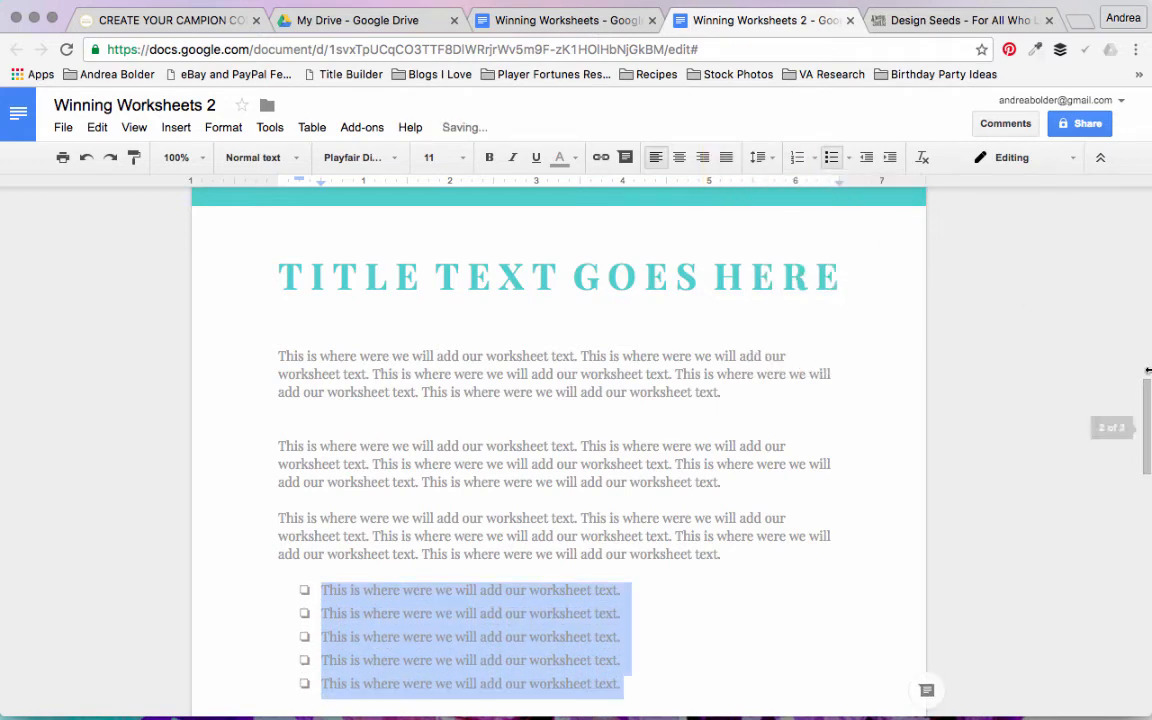
Step: Color the checkbox bullets of the five-item list with the custom turquoise used for the title
drag(1148, 408, 1148, 417)
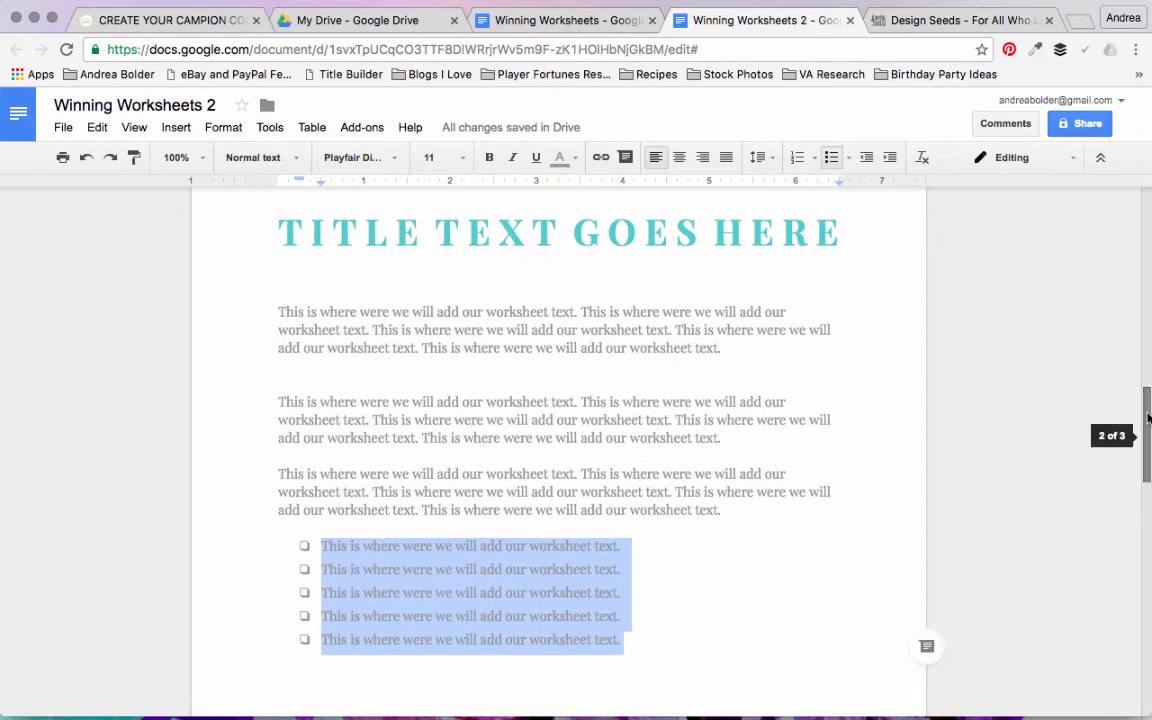
click(653, 622)
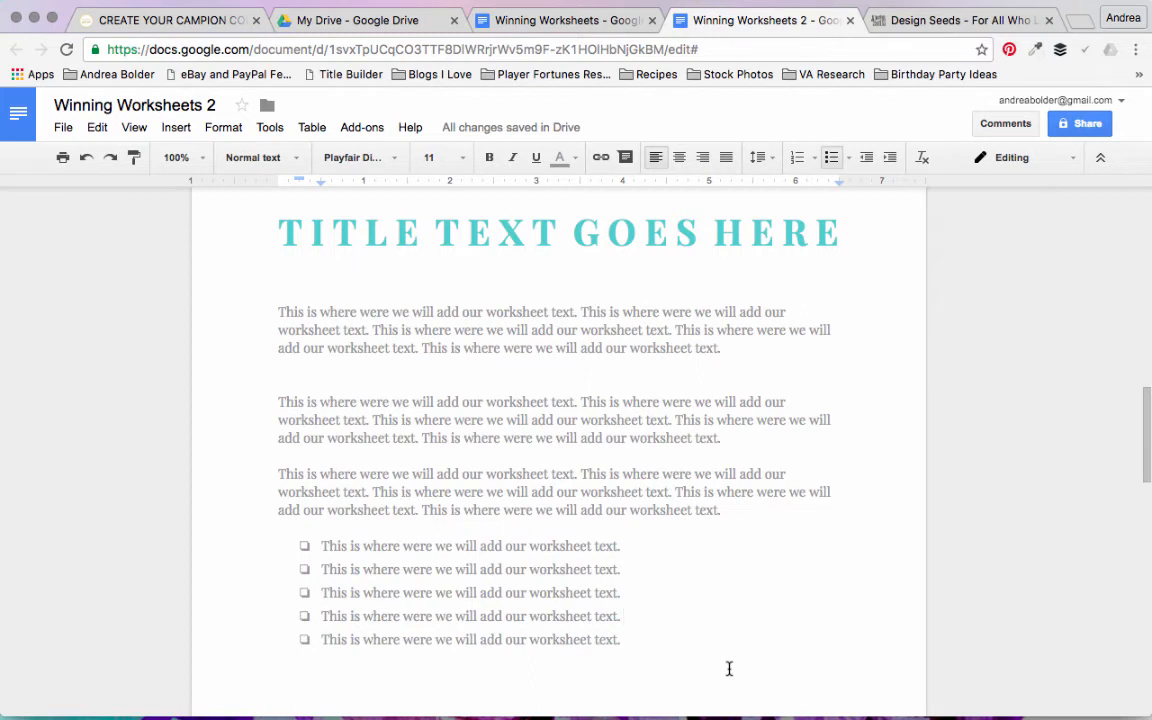
click(304, 548)
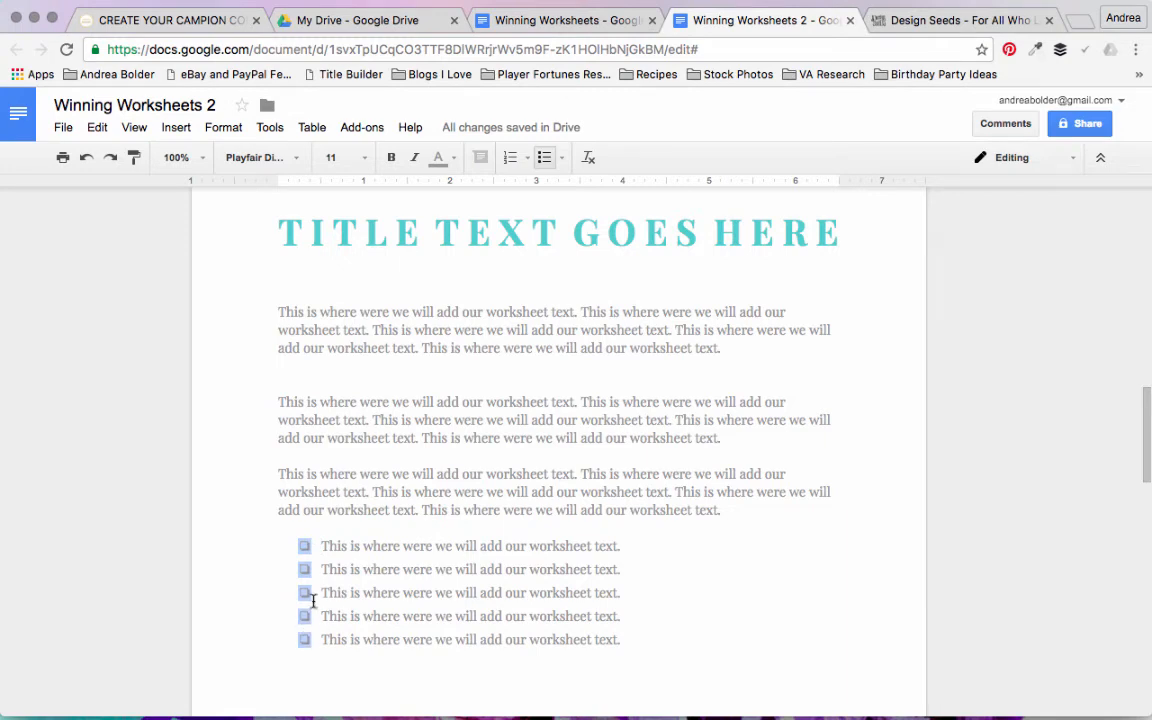
click(455, 162)
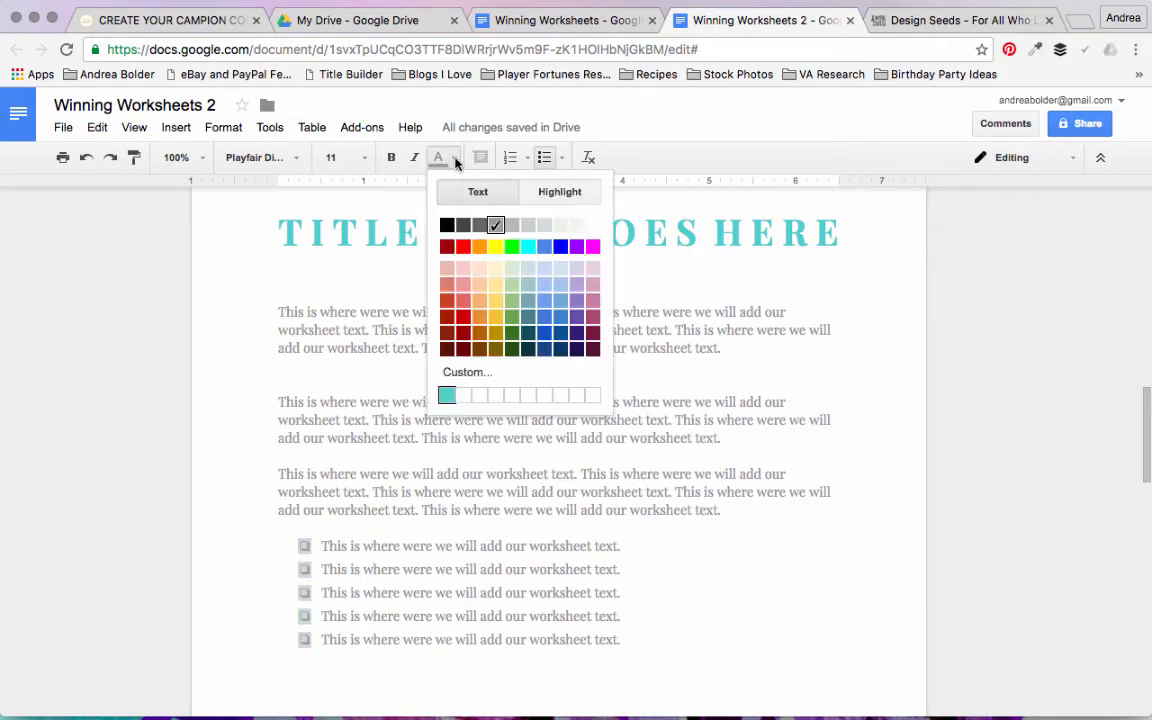
click(446, 396)
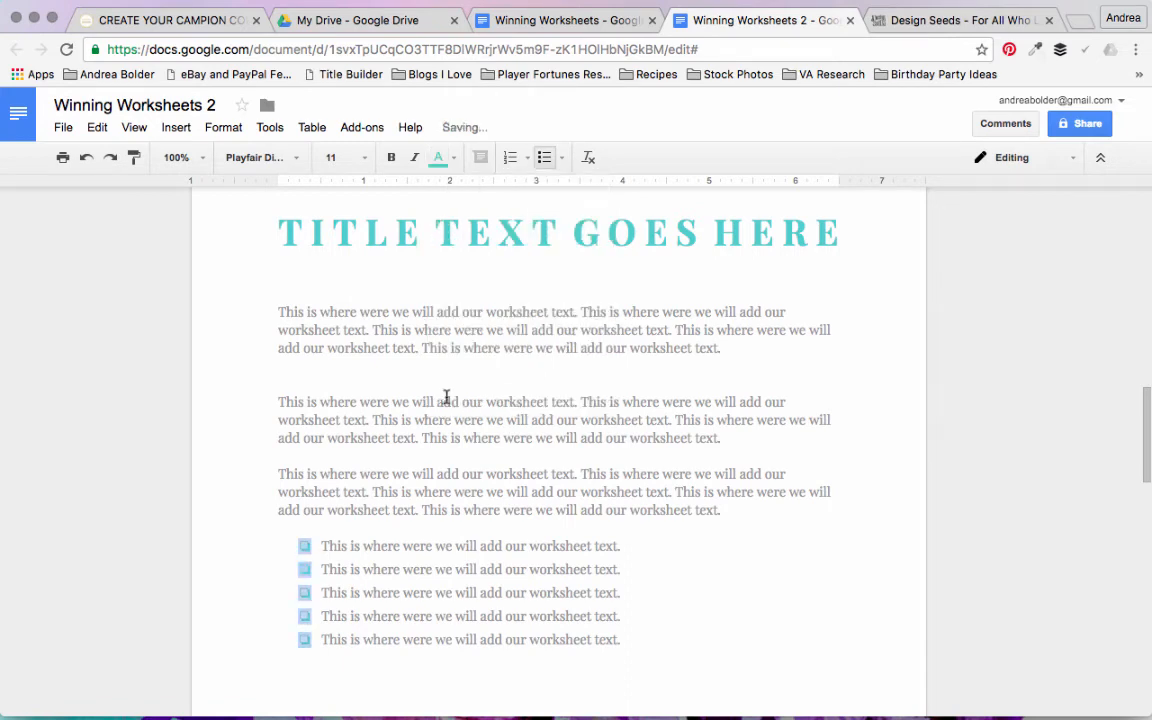
click(702, 576)
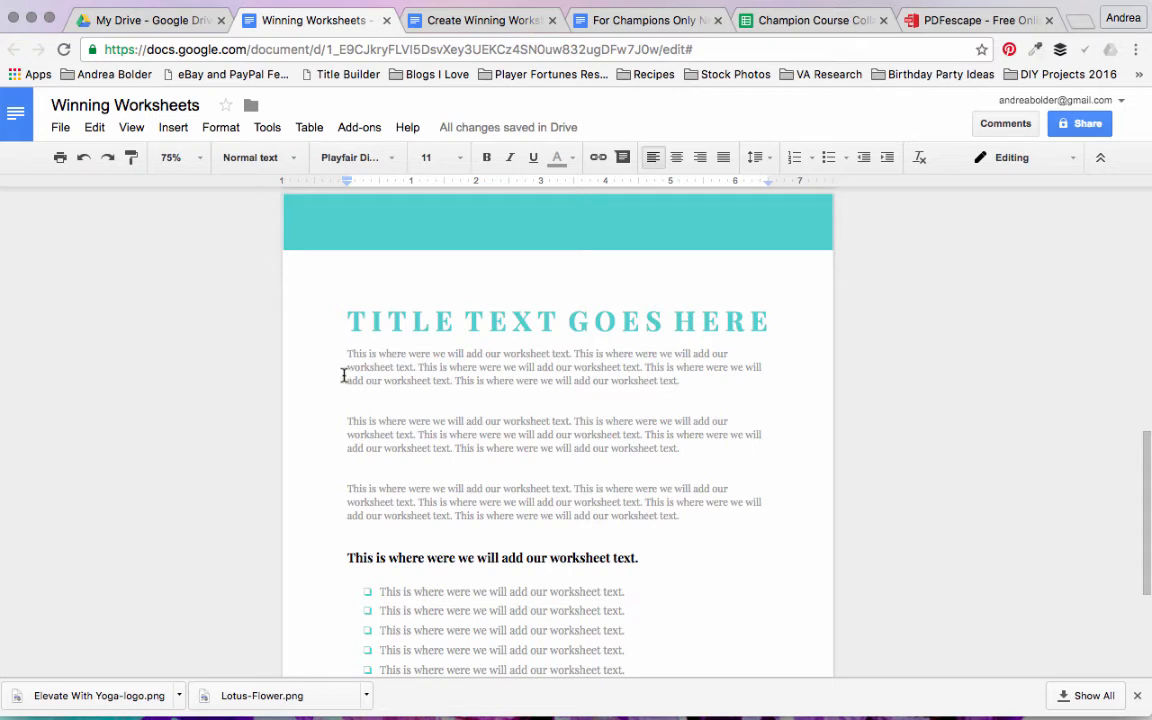
Step: In the Winning Worksheets document, upload the stock photo of the woman with outstretched arms and insert it below the page title
click(175, 129)
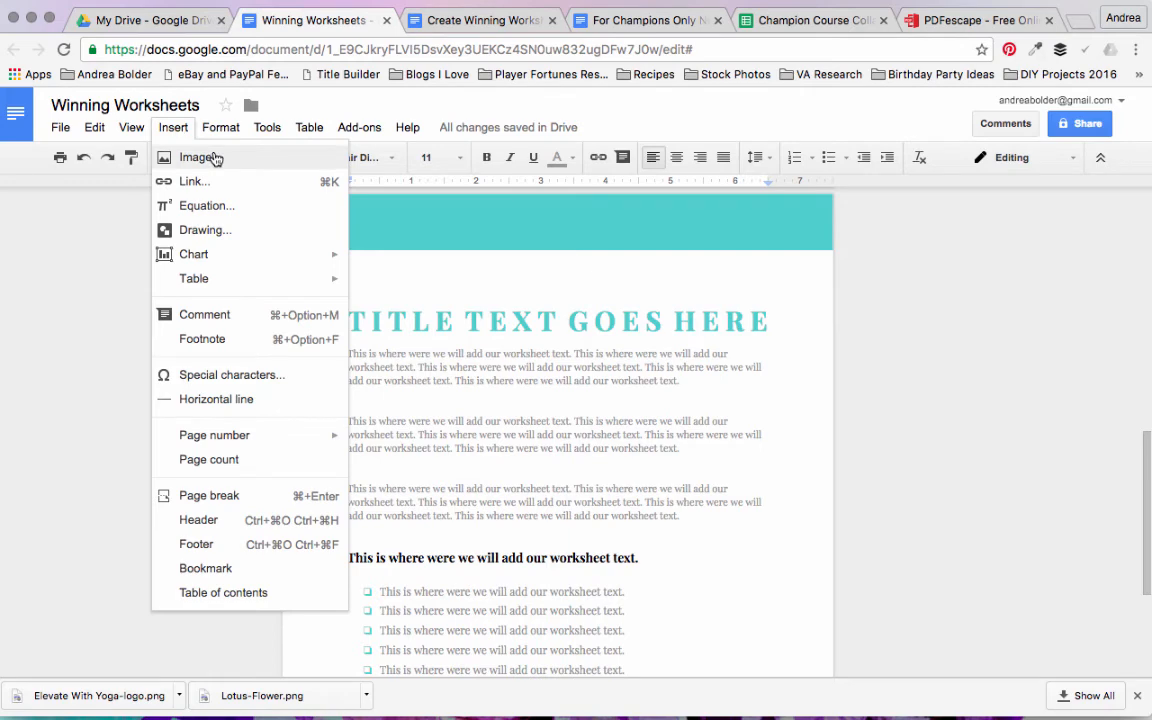
click(214, 157)
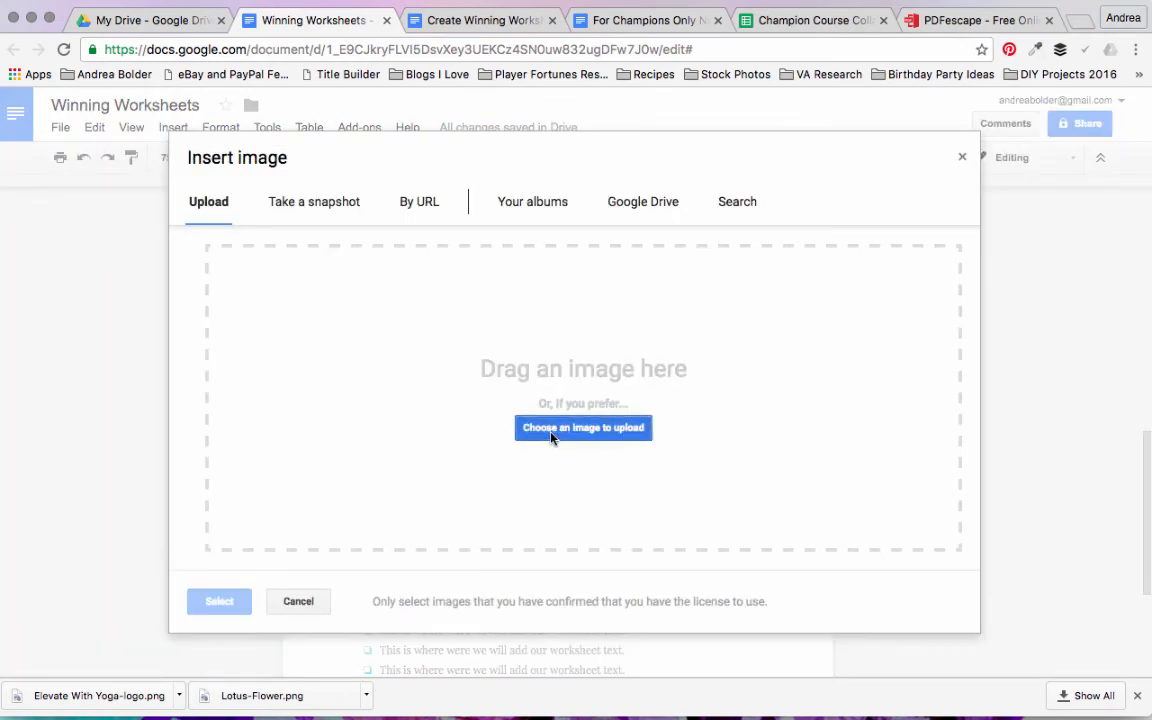
click(583, 427)
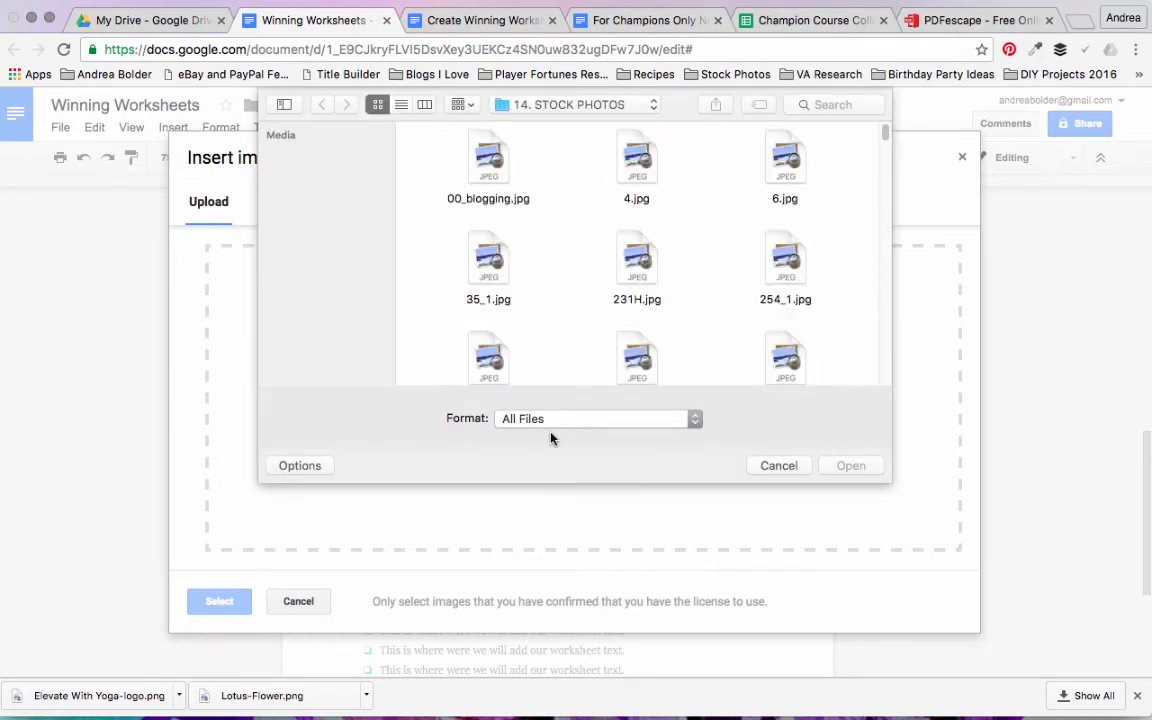
drag(886, 134, 889, 175)
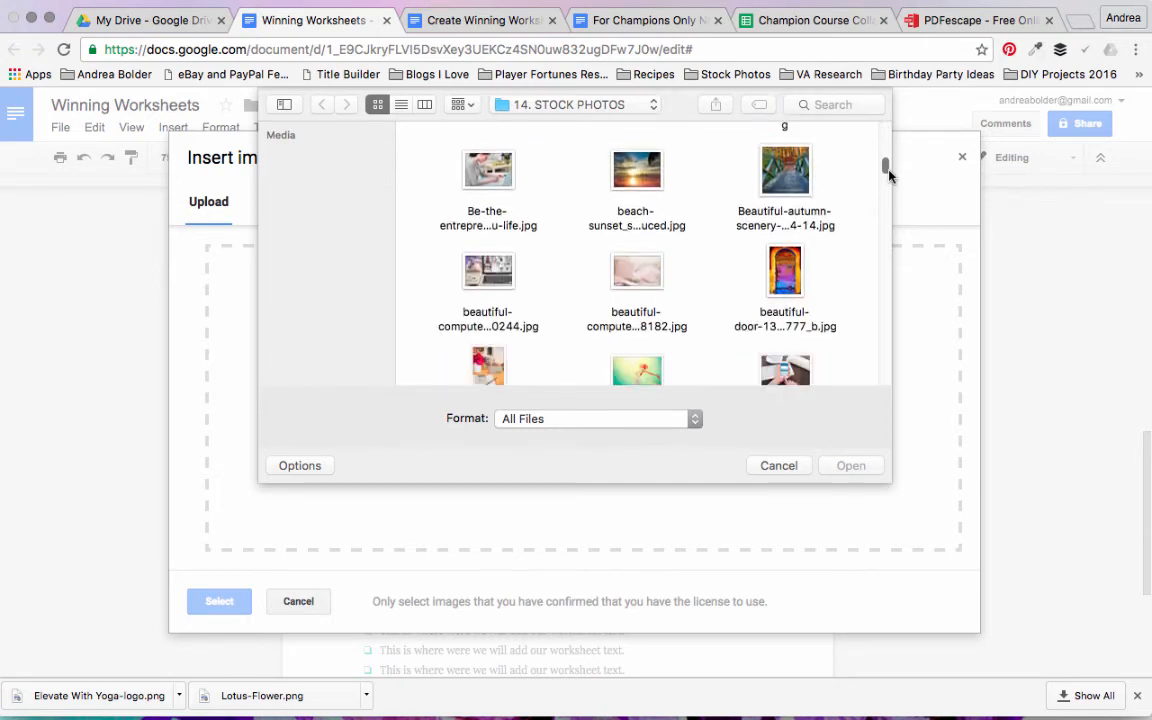
scroll(887, 170, down, 3)
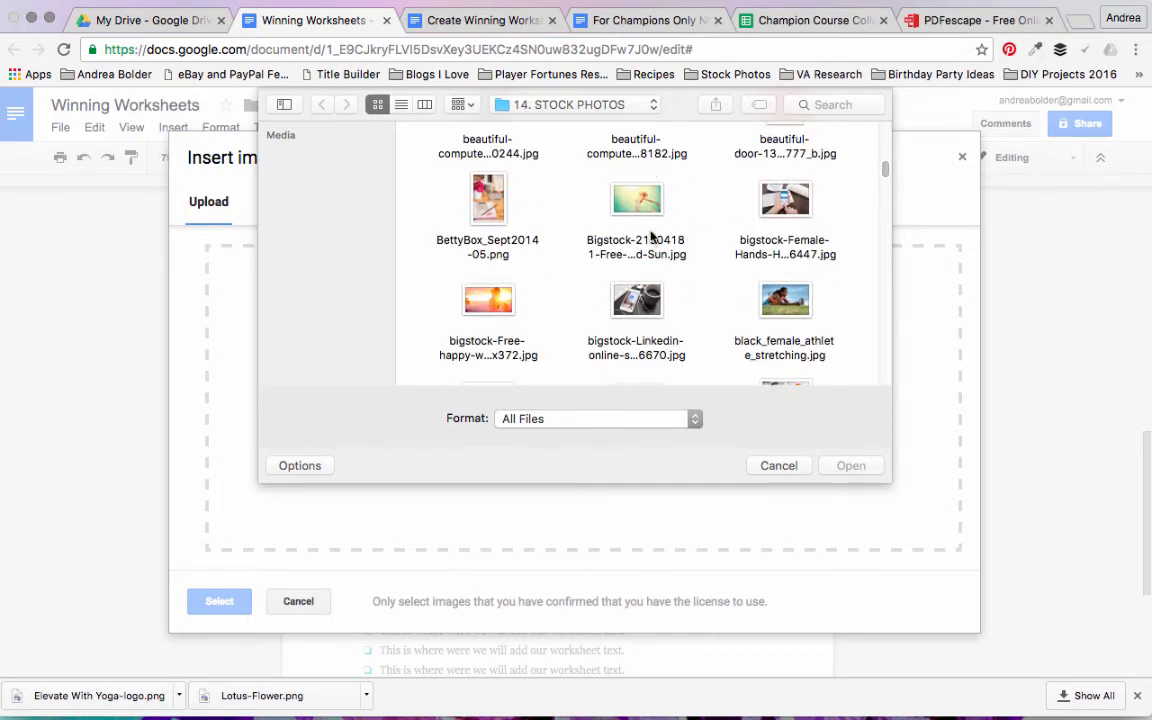
click(648, 240)
click(848, 466)
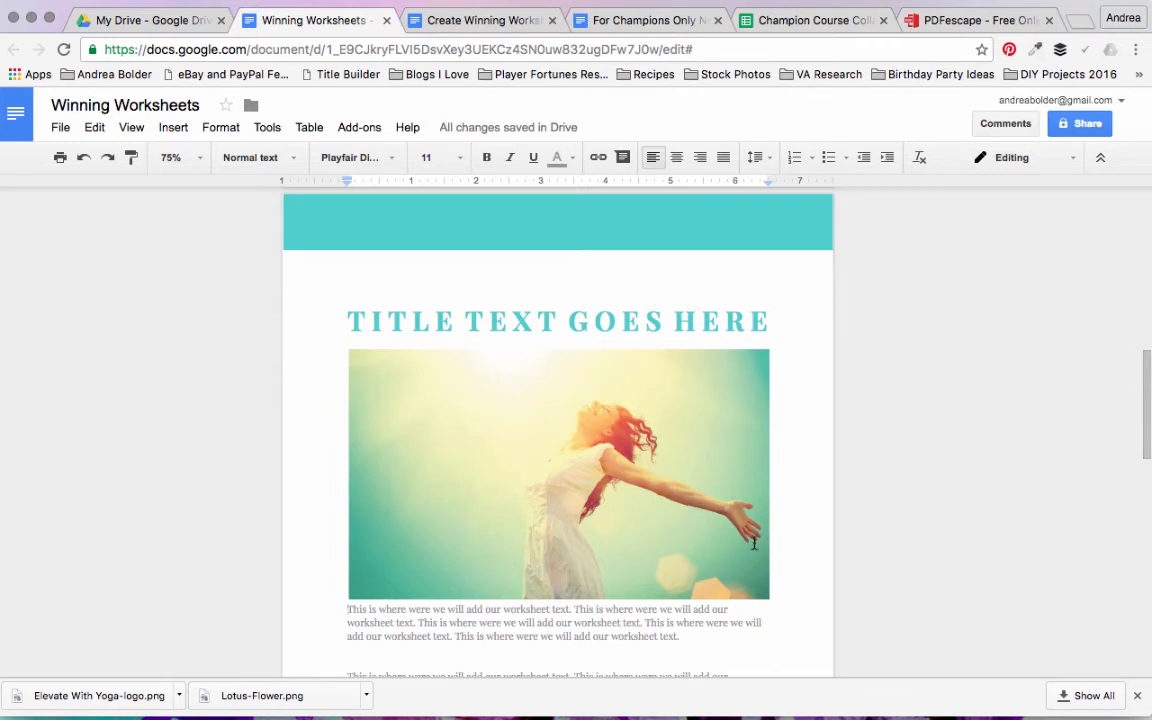
Step: Shrink the photo to about half the text width, wrap text around it, and align it with the left margin below the title
click(759, 592)
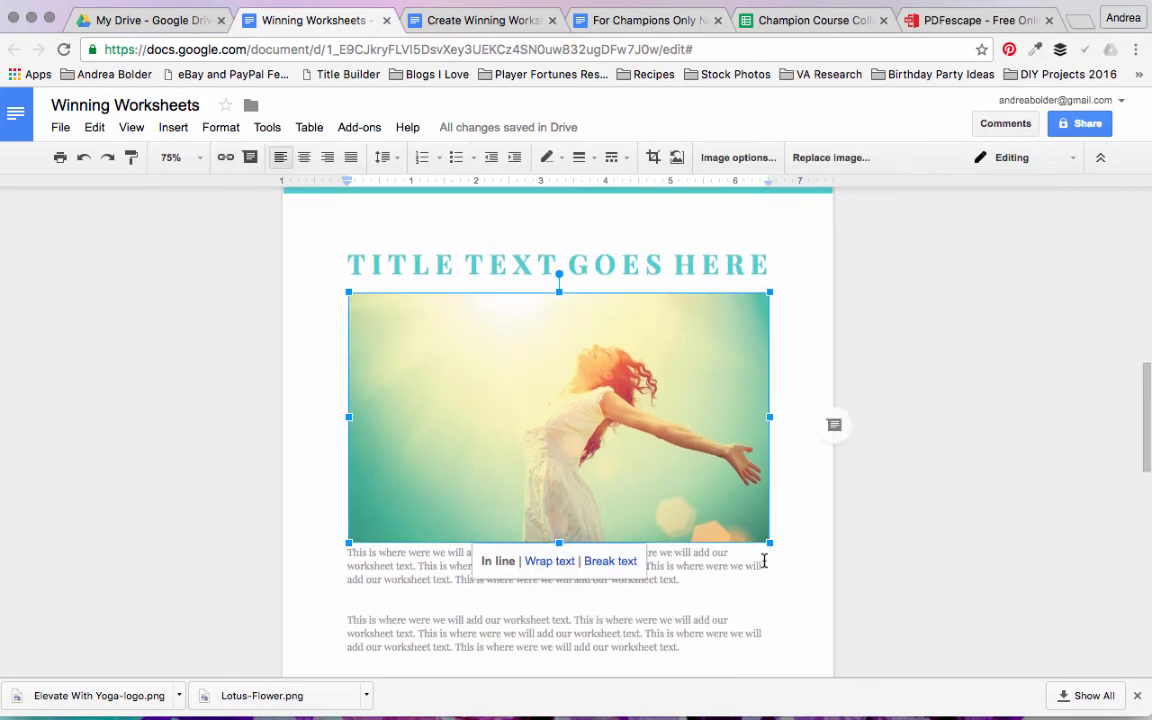
drag(769, 543, 538, 427)
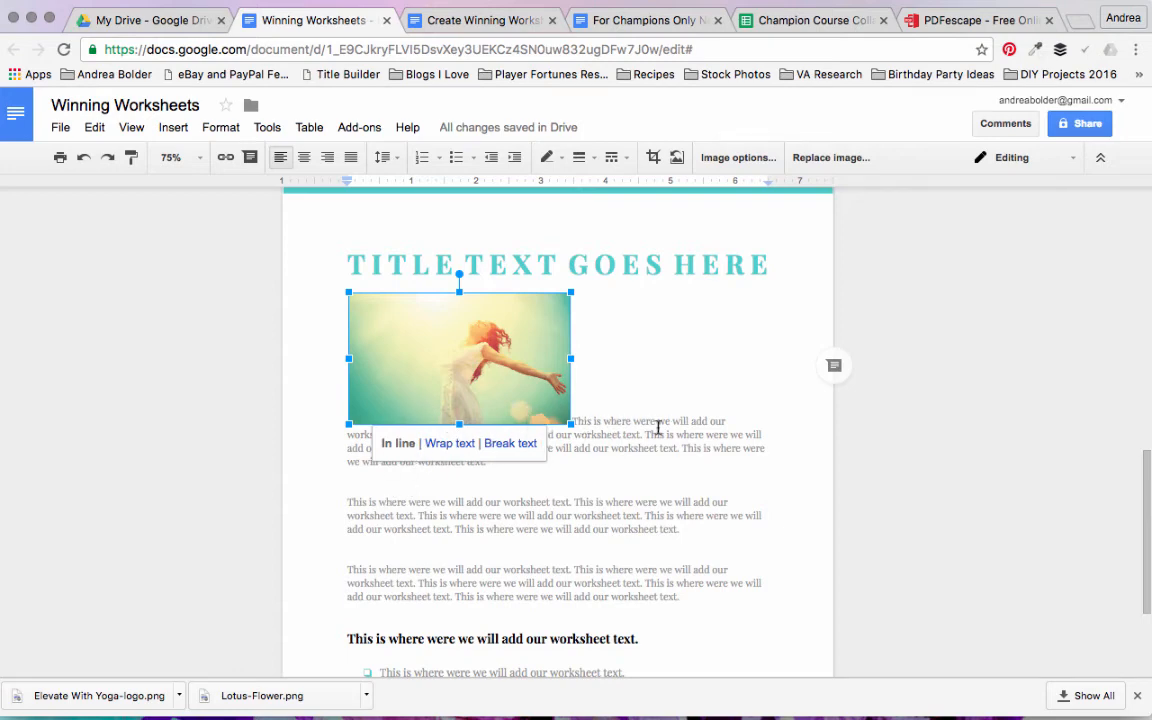
click(449, 444)
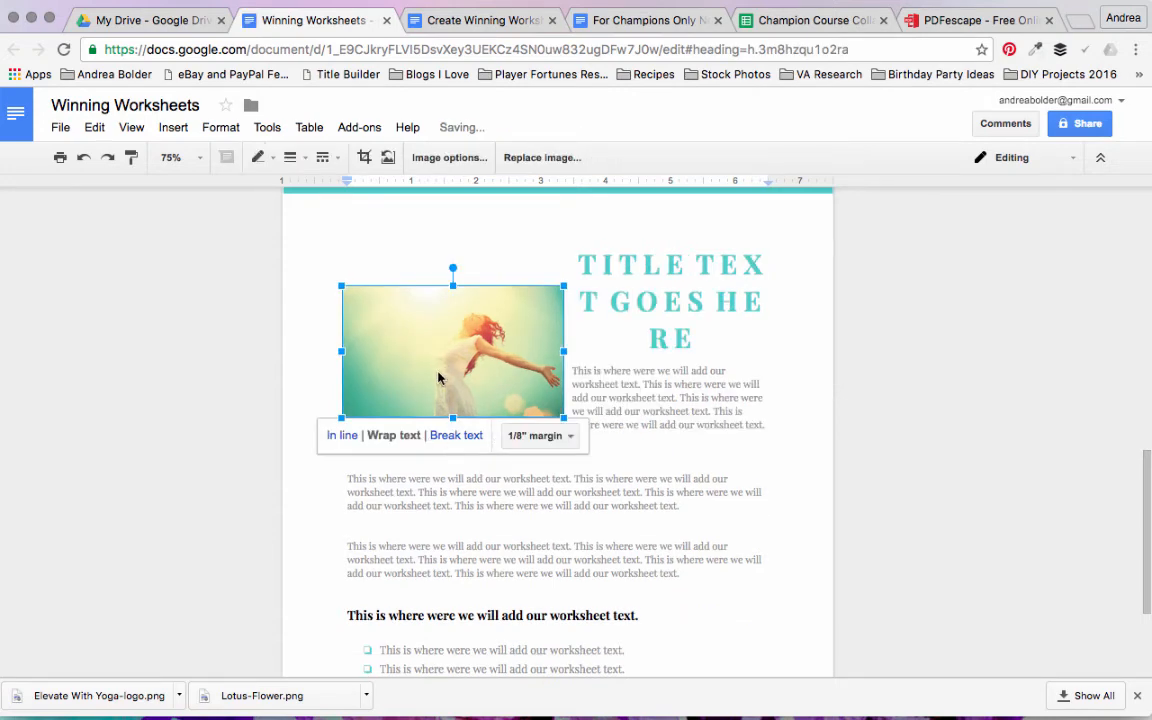
mouse_move(439, 366)
mouse_down()
mouse_move(433, 418)
mouse_move(433, 372)
mouse_up()
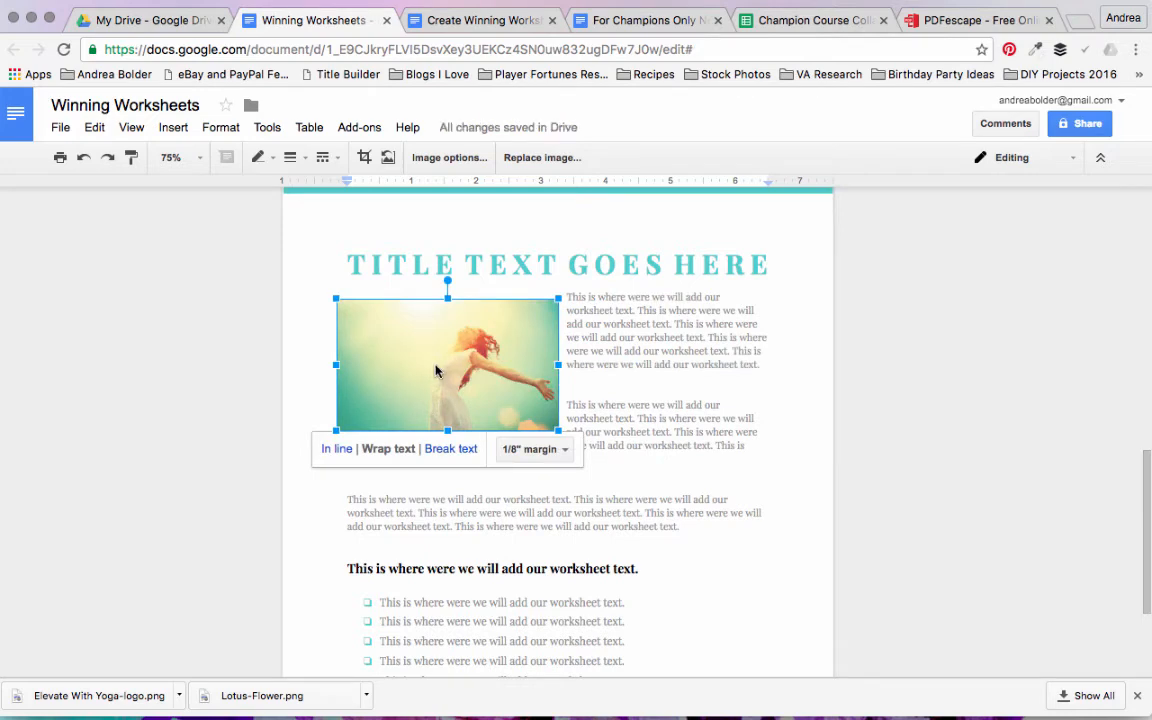
click(630, 380)
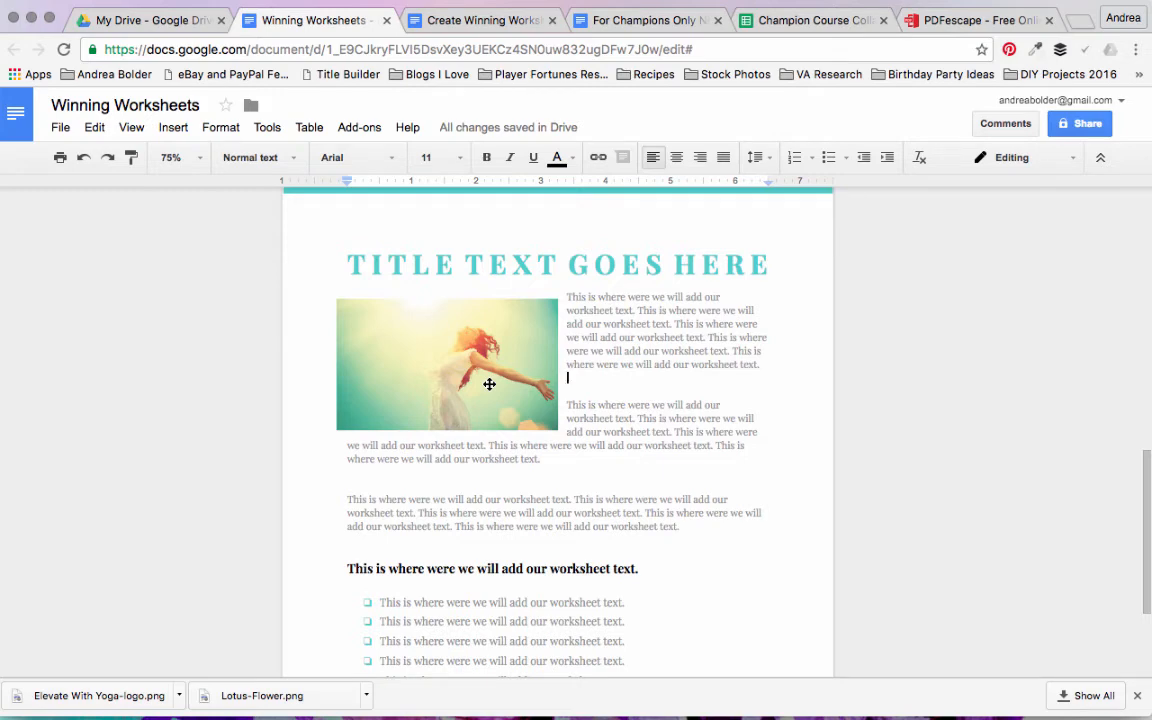
click(453, 378)
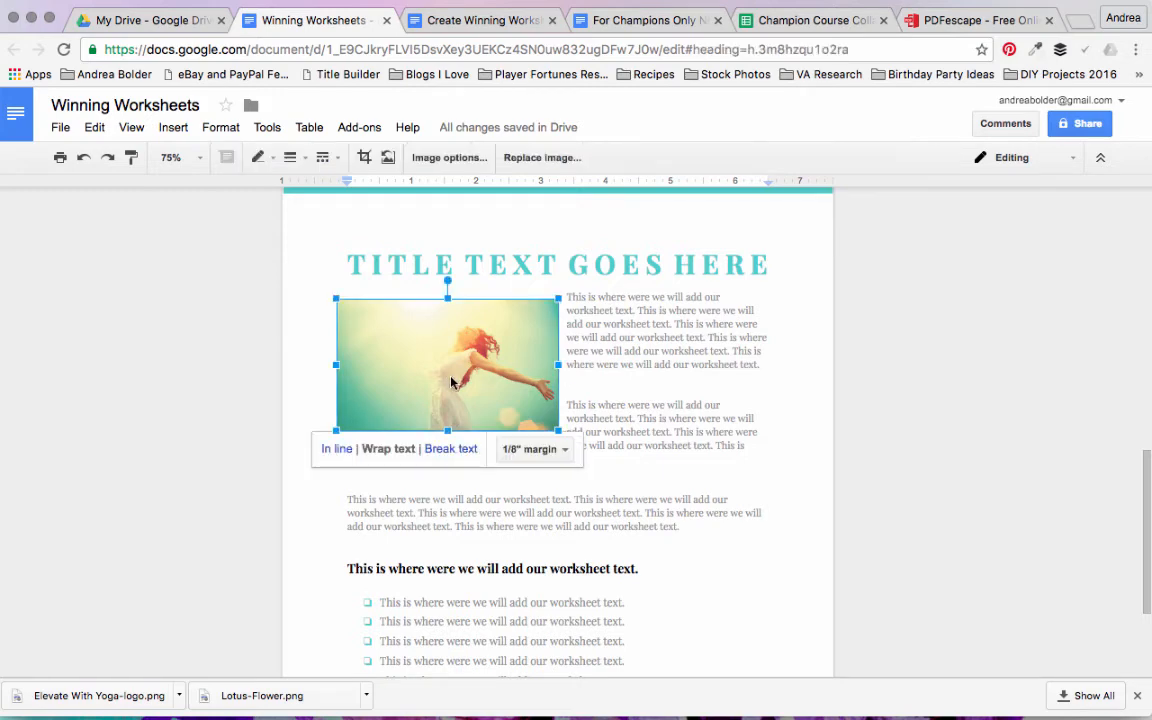
drag(451, 378, 466, 383)
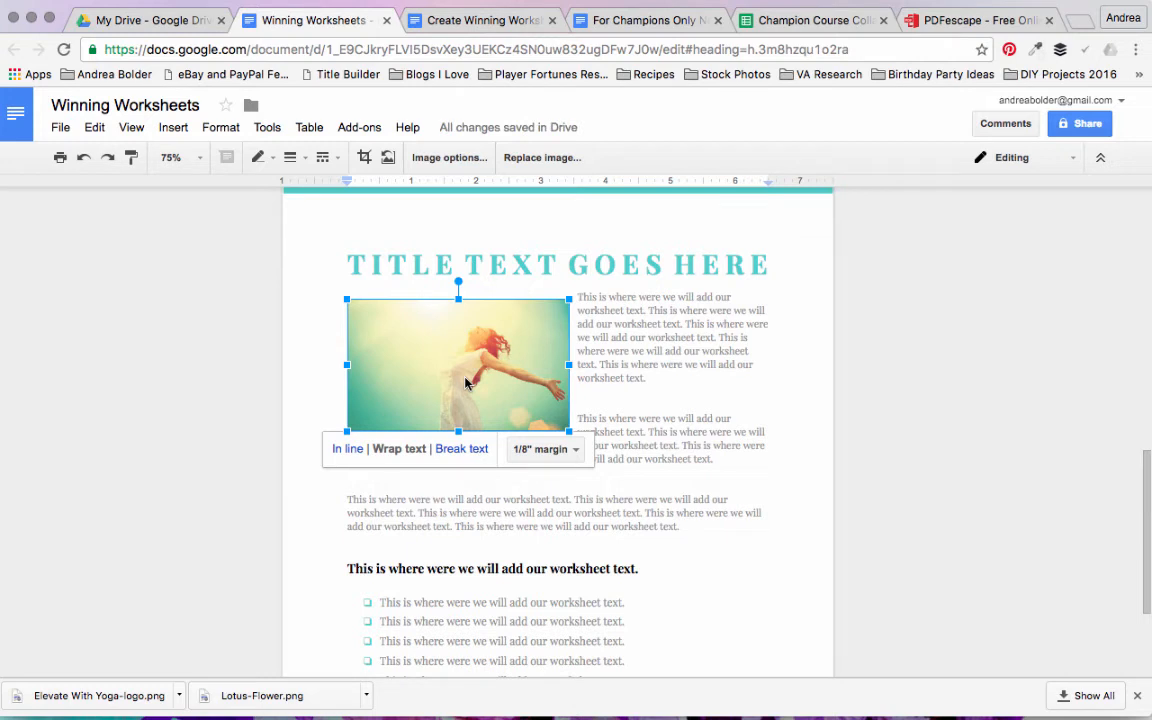
Step: Try 3/8" and 1/16" margins around the wrapped photo and settle on a 1/4" margin
click(575, 452)
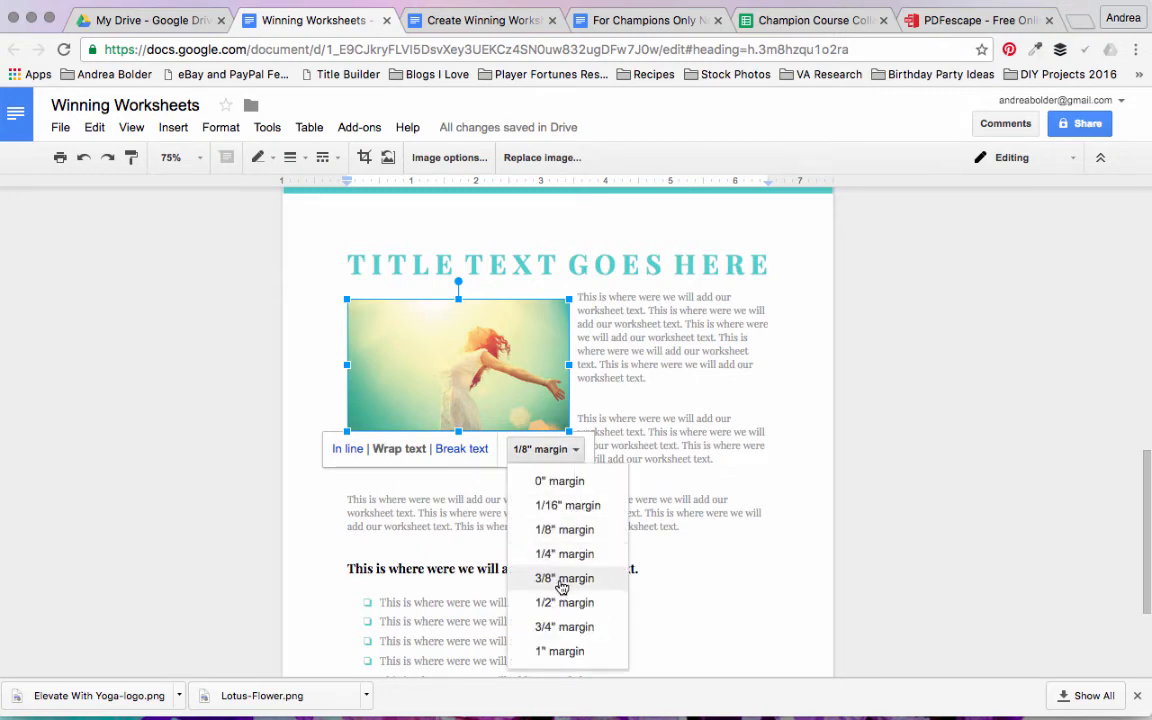
click(564, 582)
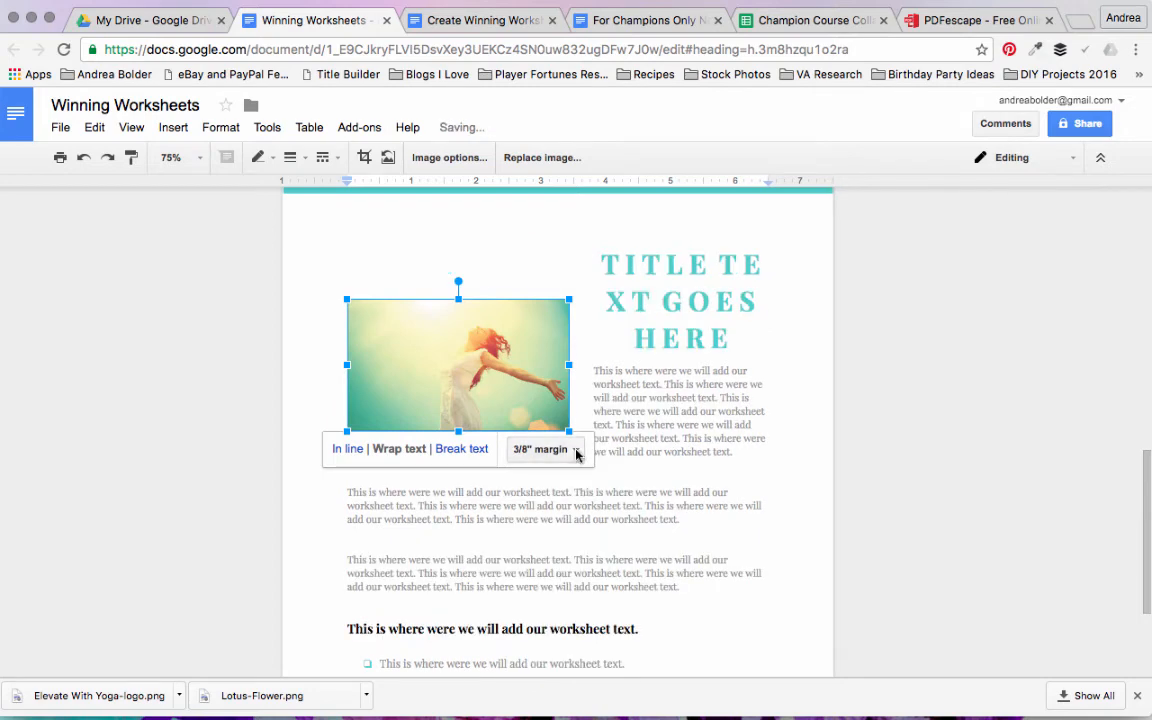
click(560, 449)
click(577, 505)
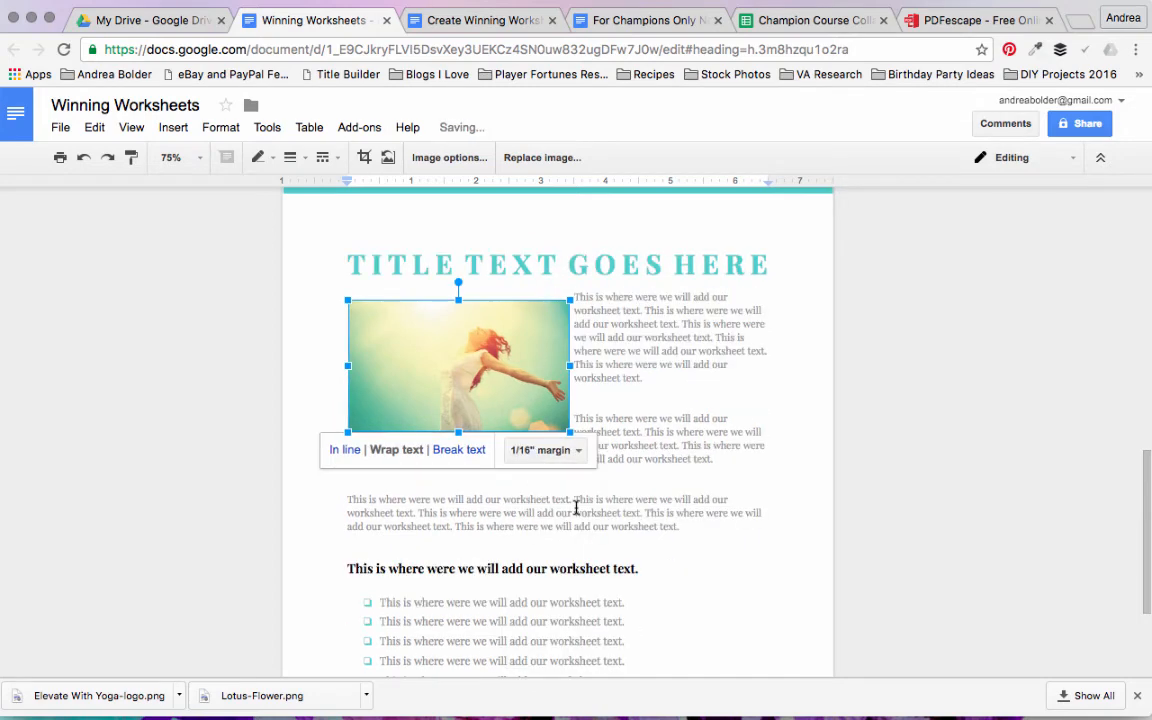
click(577, 450)
click(572, 549)
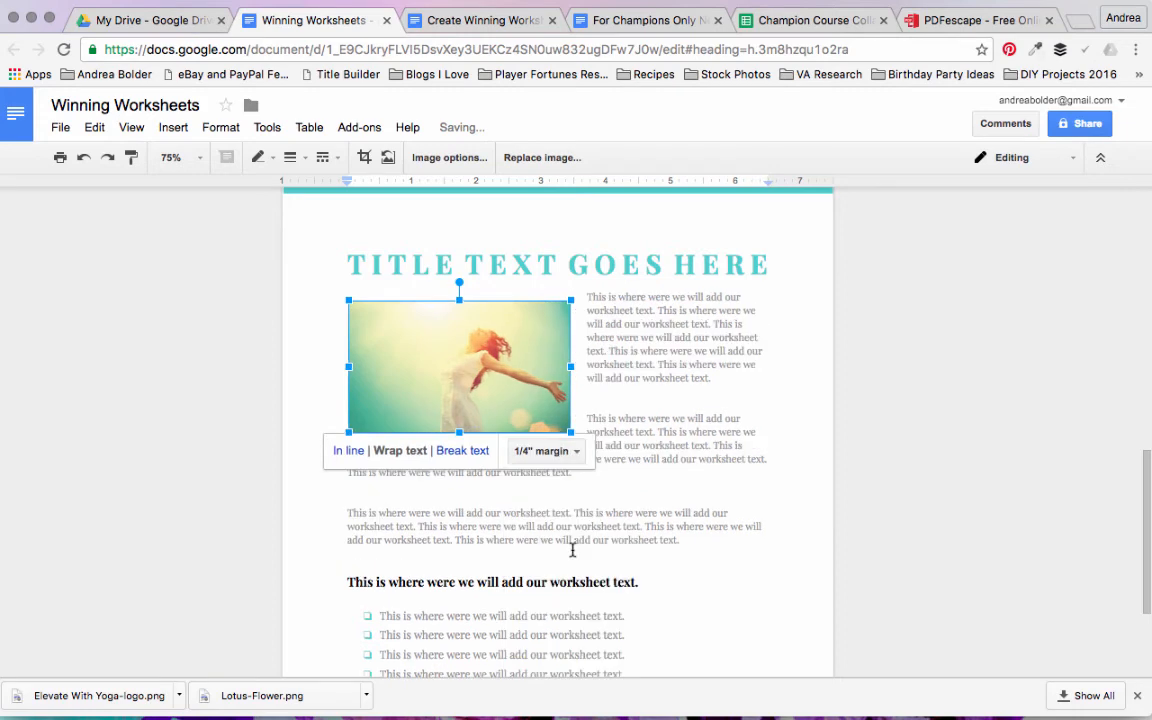
Step: Add blank lines above the paragraph beside the photo and lower the photo to line up with the text
click(584, 299)
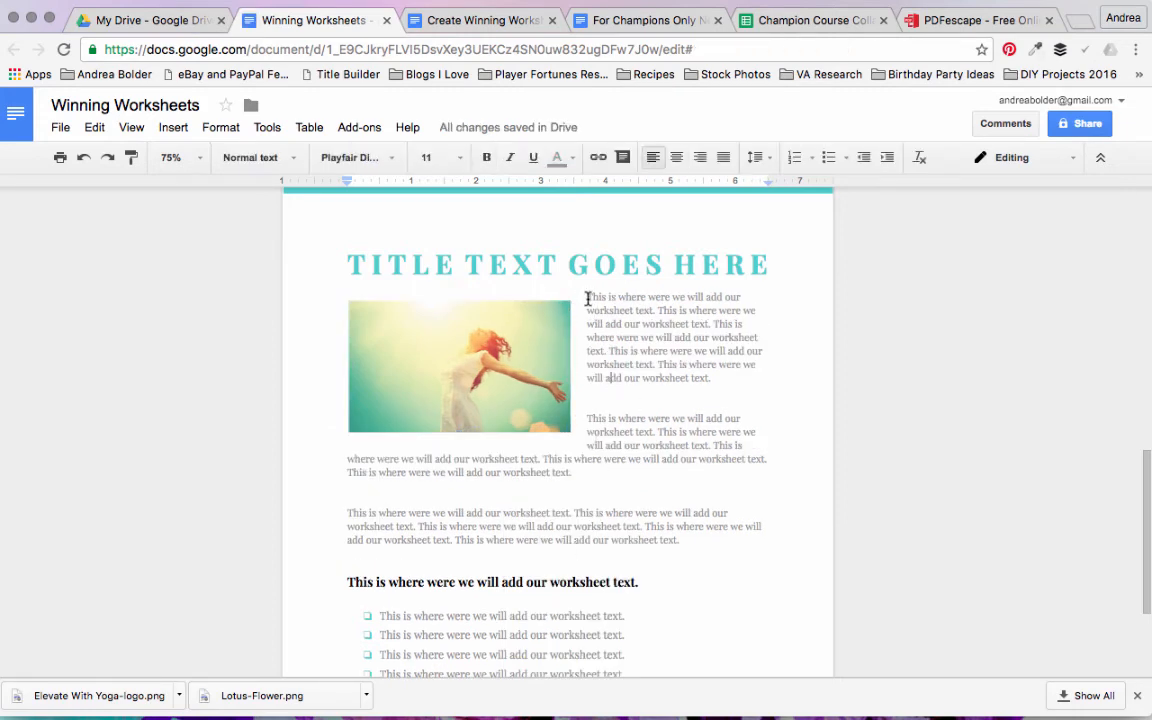
click(587, 299)
key(Return)
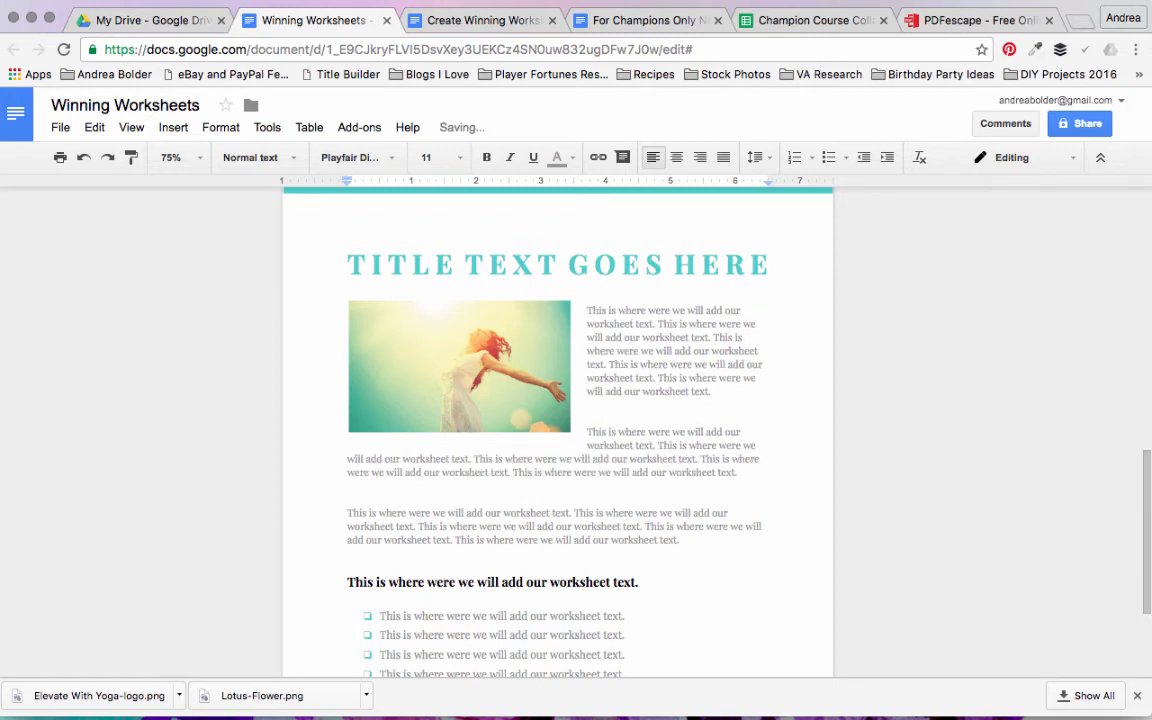
click(535, 345)
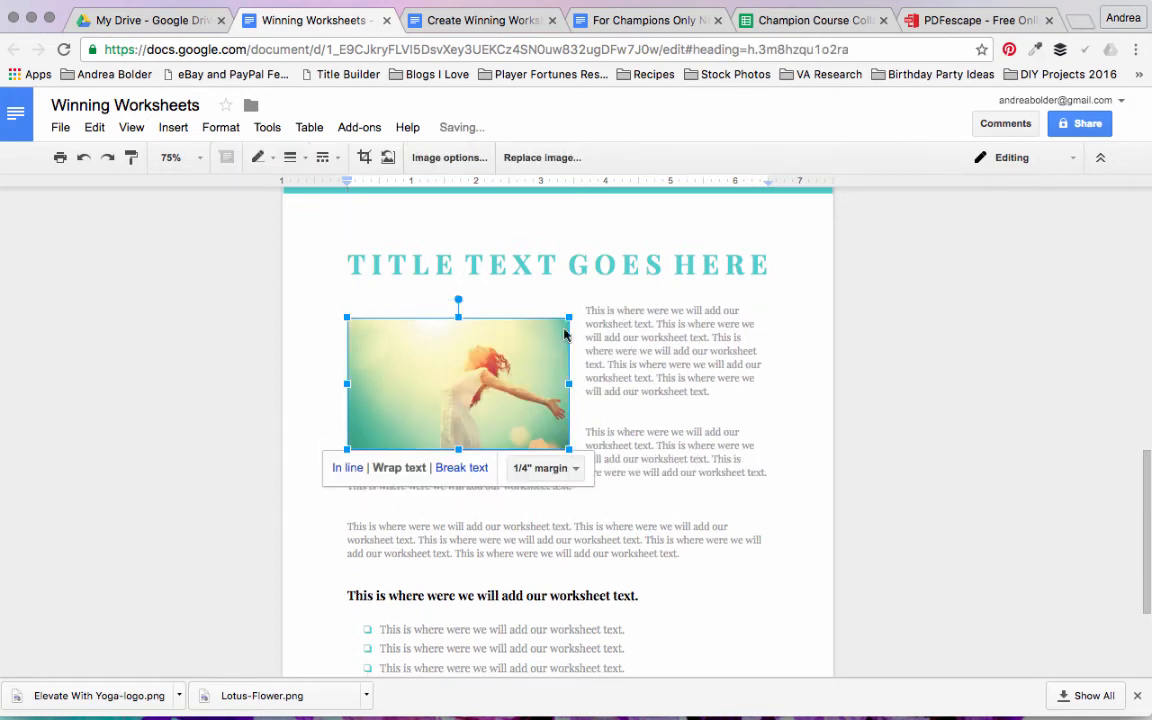
click(582, 314)
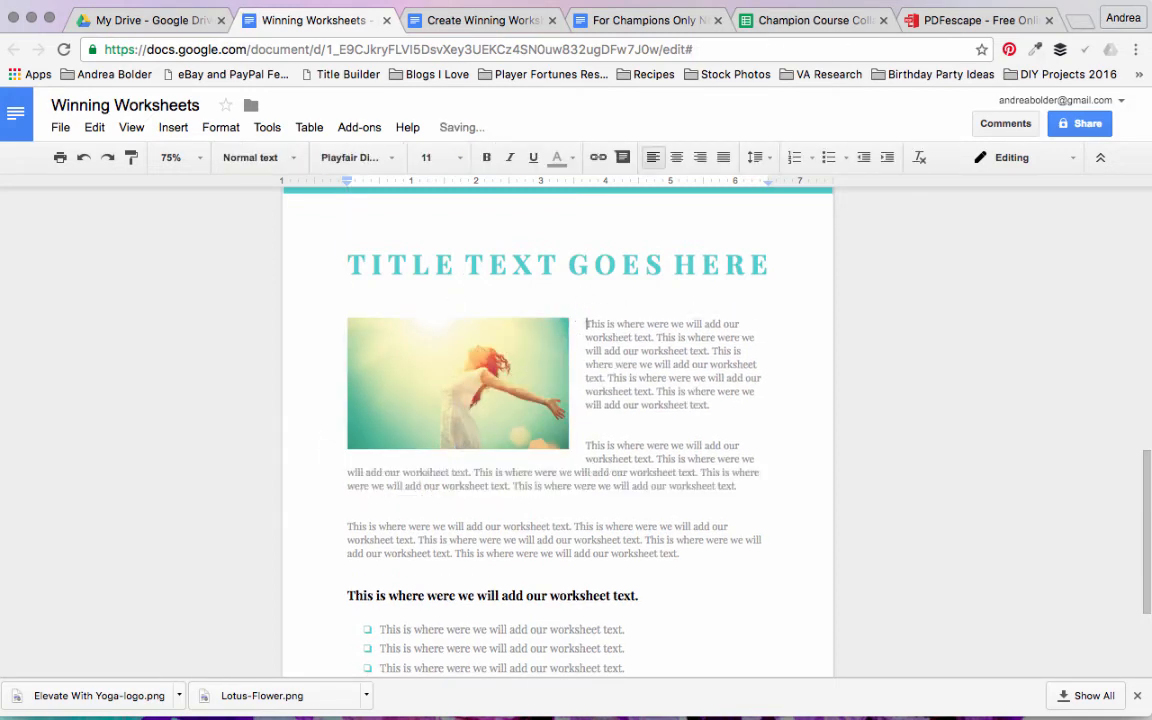
Step: Insert right-aligned page numbers in the footer, skipping the cover page
drag(1147, 472, 1140, 525)
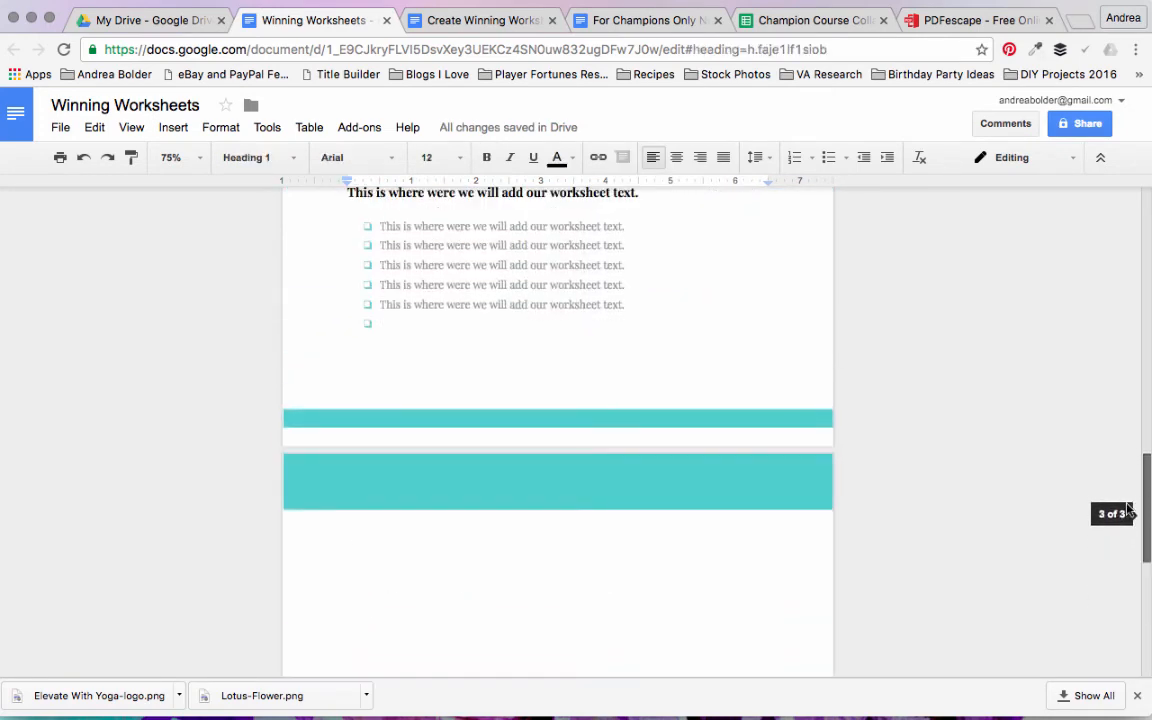
drag(1142, 512, 1115, 555)
click(163, 128)
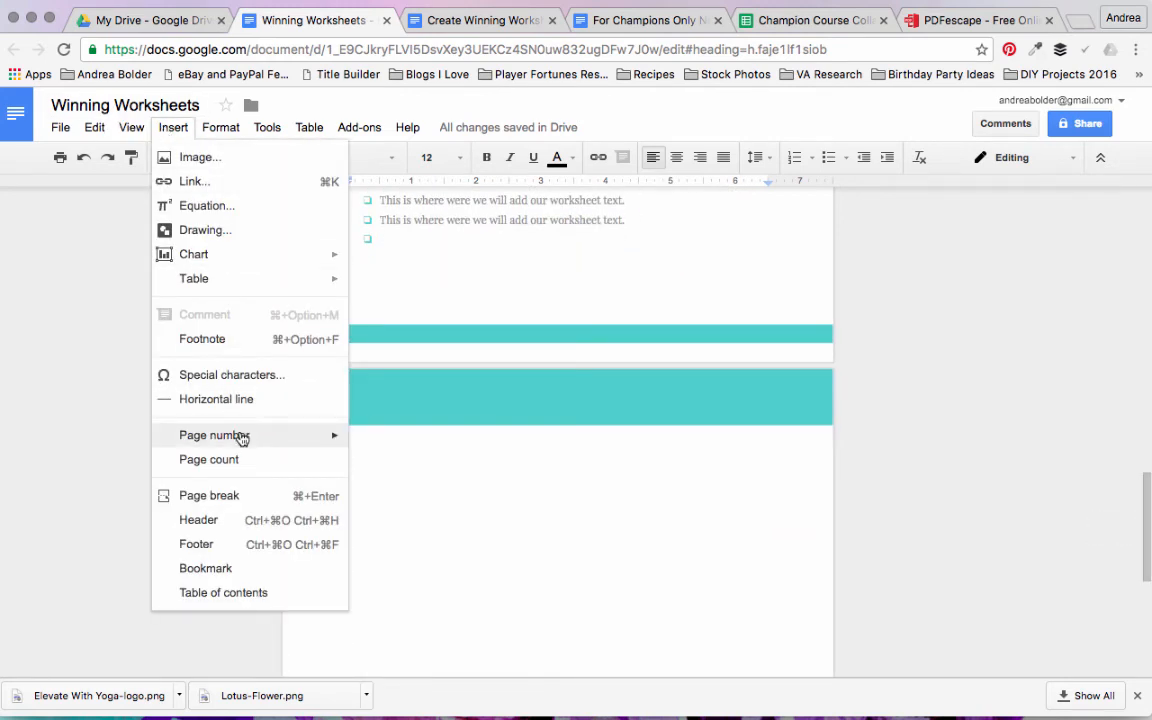
mouse_move(240, 437)
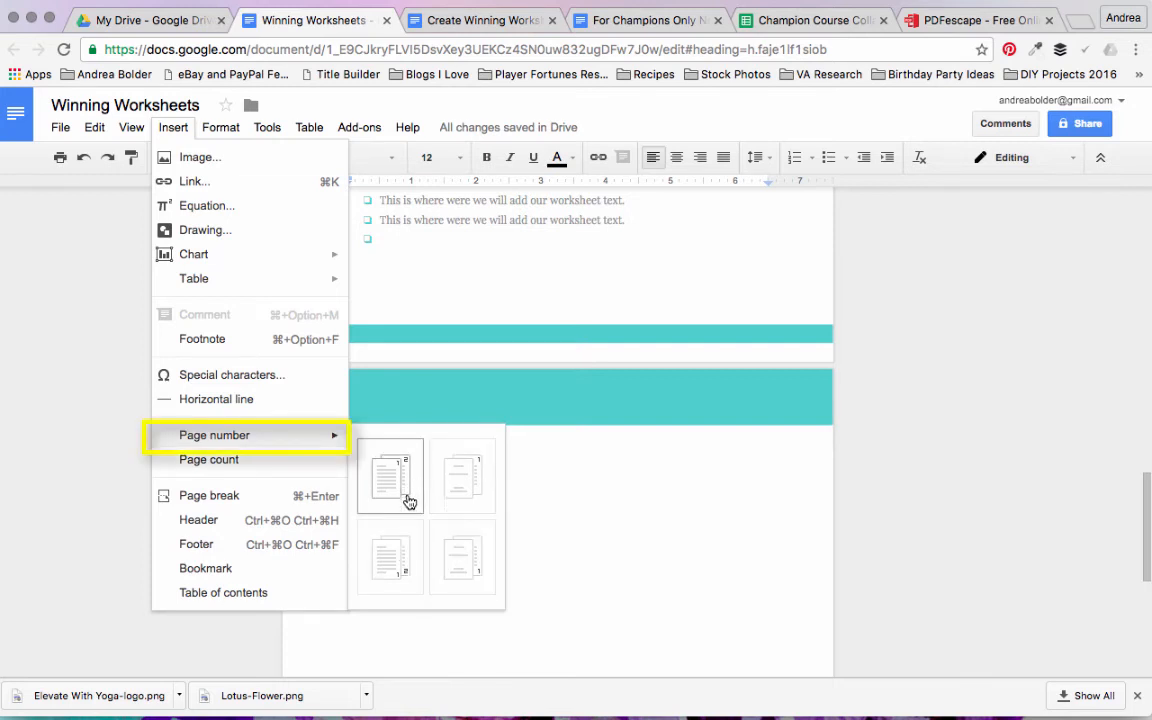
click(484, 566)
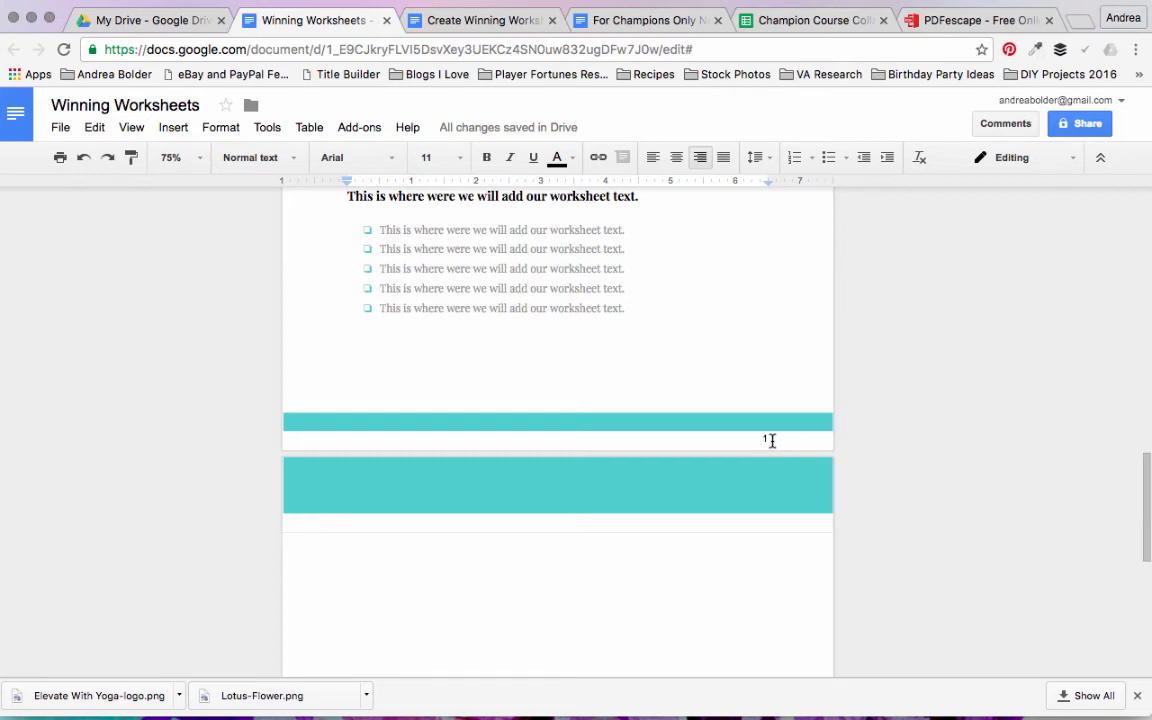
Step: Center the footer page number and set its font to Playfair Display
drag(769, 440, 751, 441)
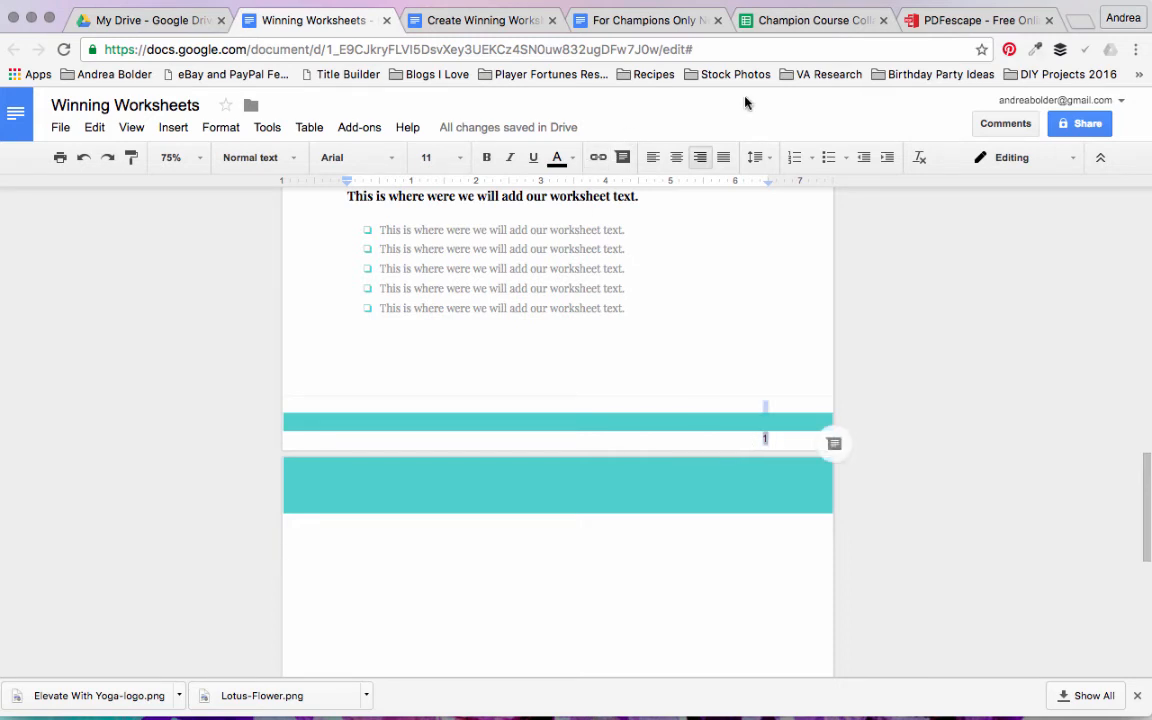
click(677, 165)
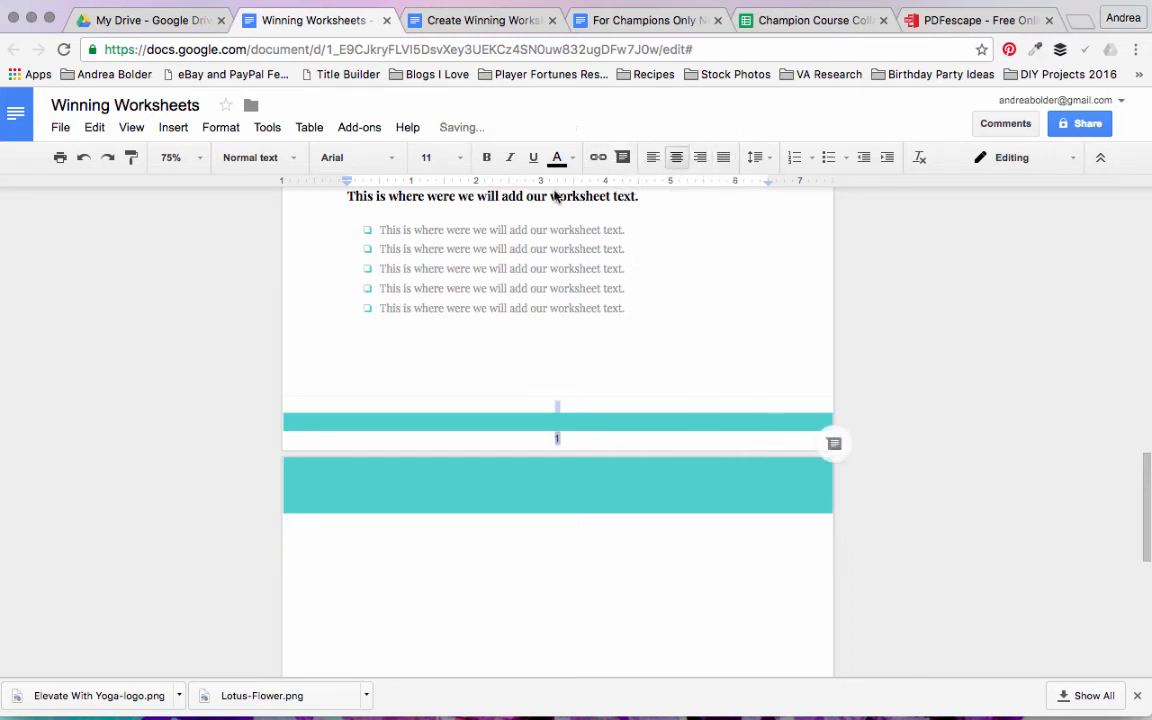
click(370, 158)
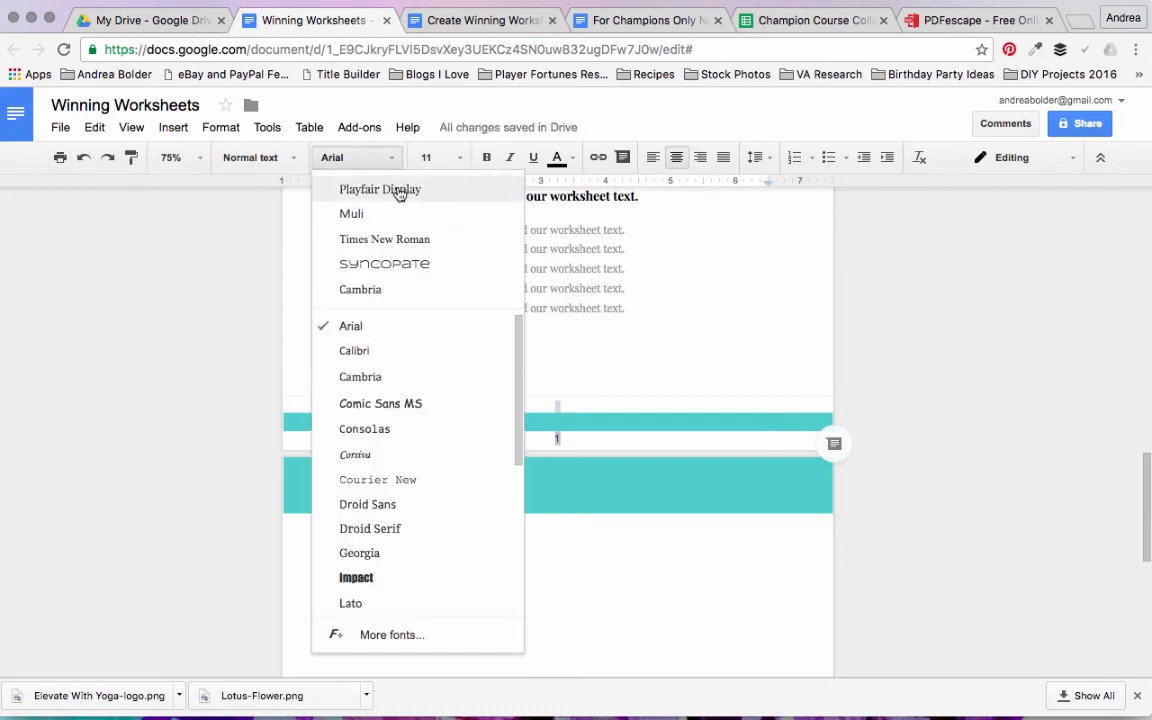
click(410, 189)
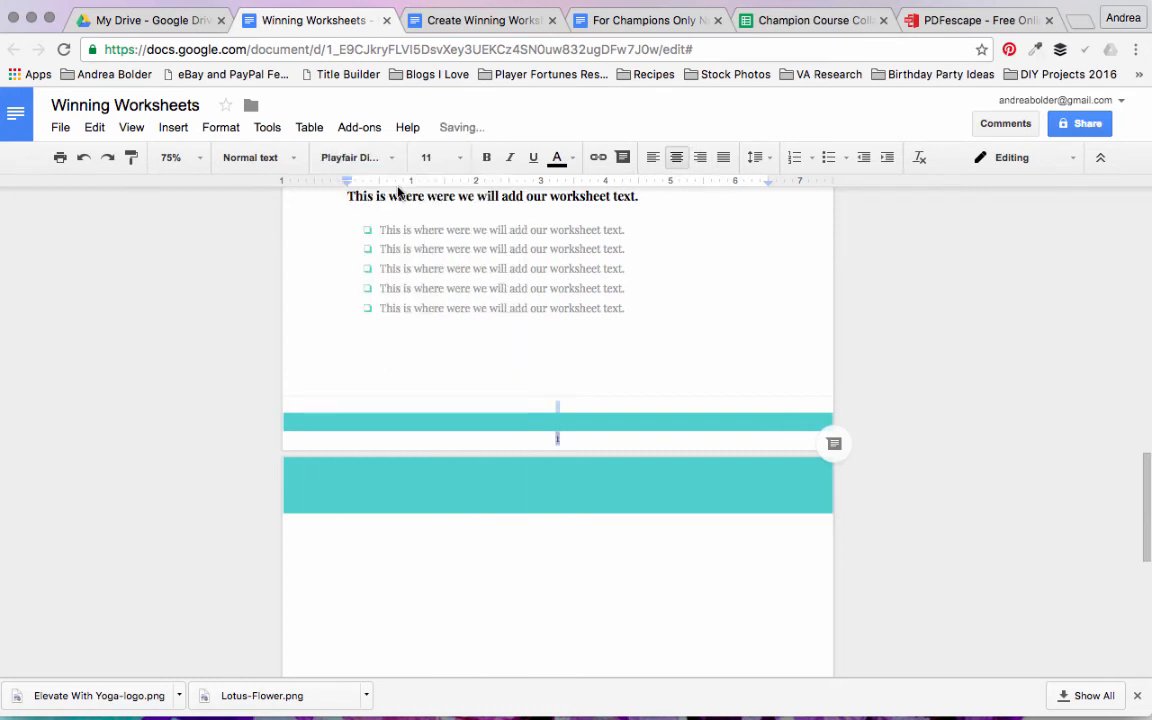
Step: Color the footer page number turquoise to match the header and footer bars
click(557, 157)
click(567, 396)
click(672, 382)
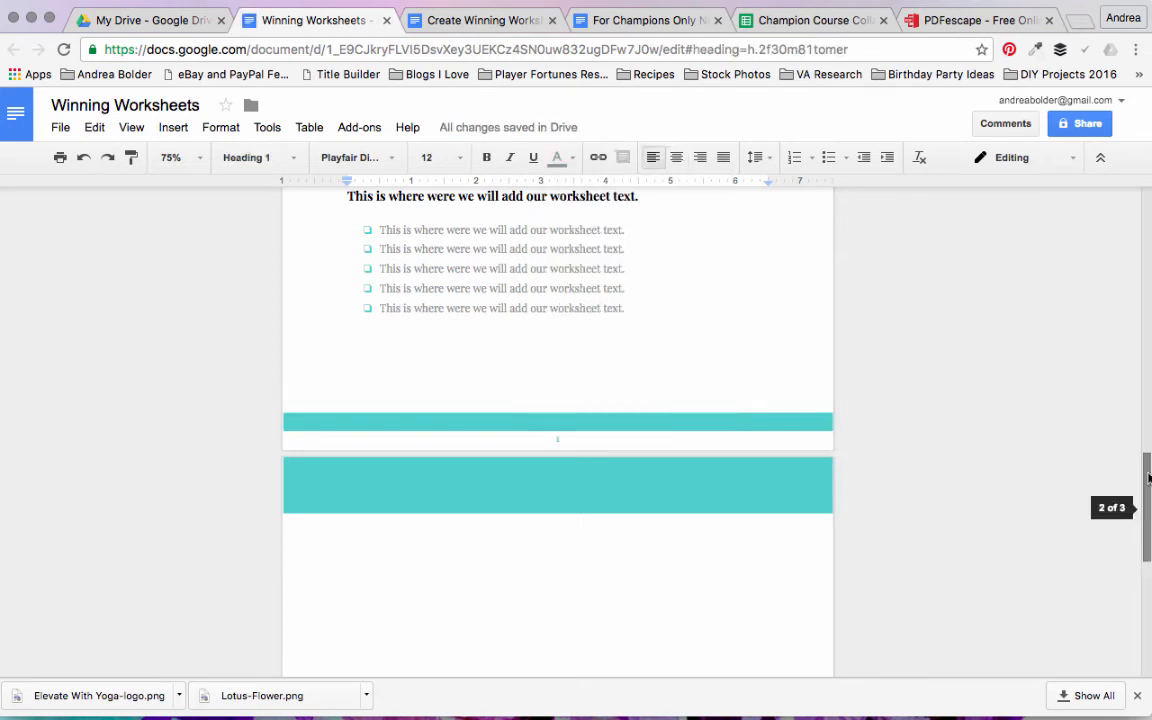
Step: Check the cover and following pages in the print preview, and close it without printing
drag(1146, 486, 1131, 232)
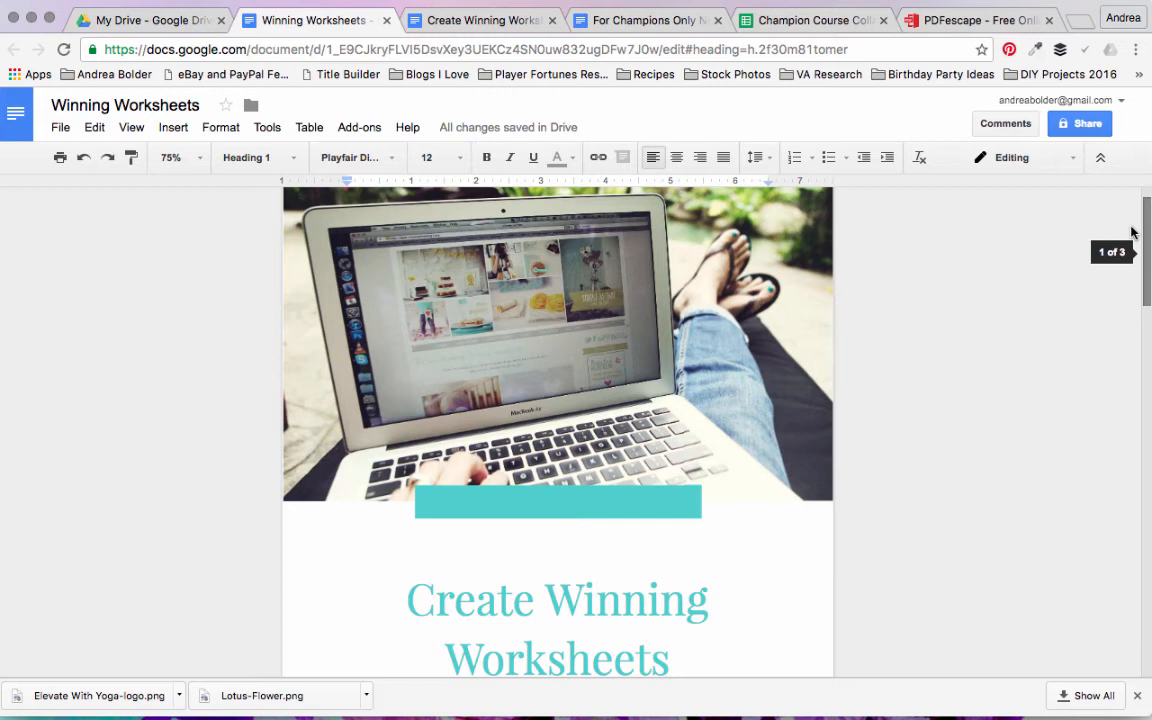
click(61, 129)
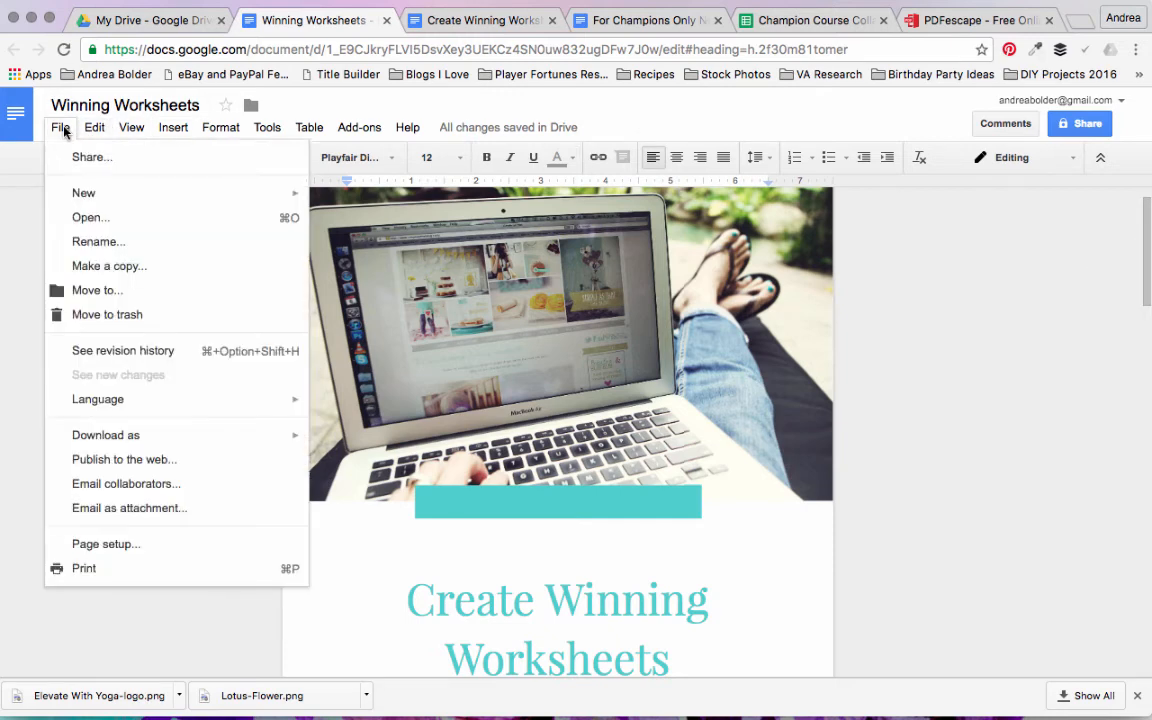
click(87, 568)
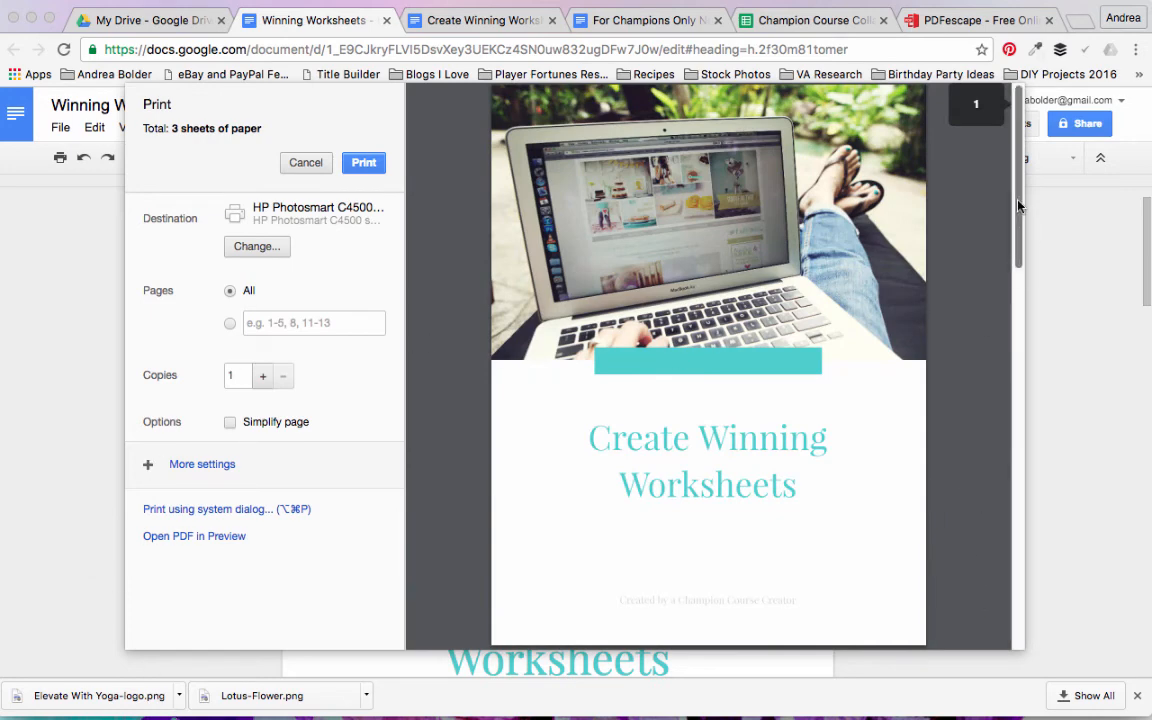
scroll(1022, 266, down, 1)
drag(1023, 266, 1025, 200)
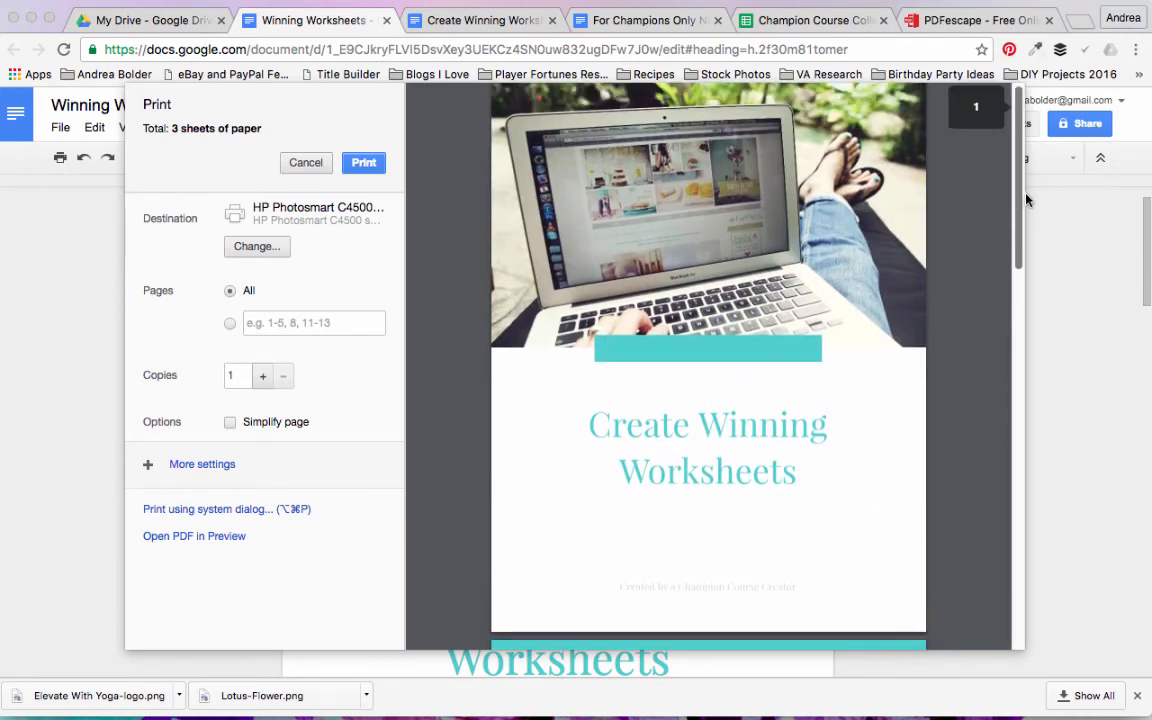
click(295, 166)
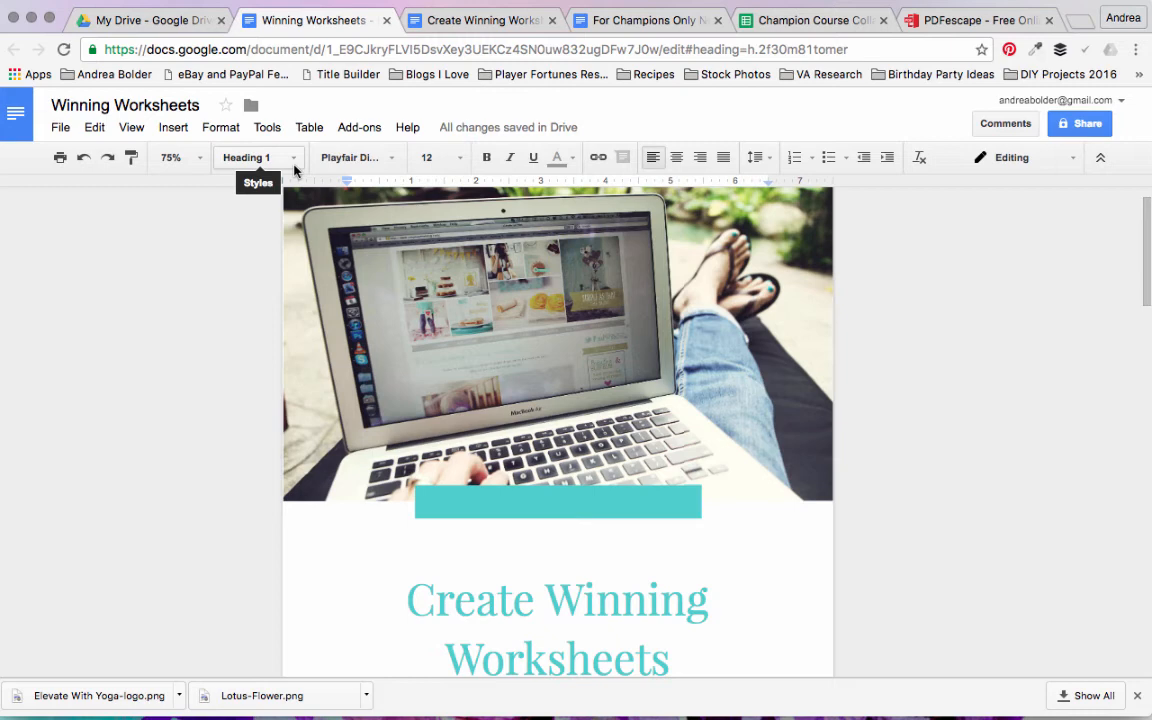
Step: Enter the lines "Question #1", "Question #2" and "Question # 3:" on the blank page after the checkbox list
drag(1148, 216, 1121, 563)
click(419, 458)
text(Question)
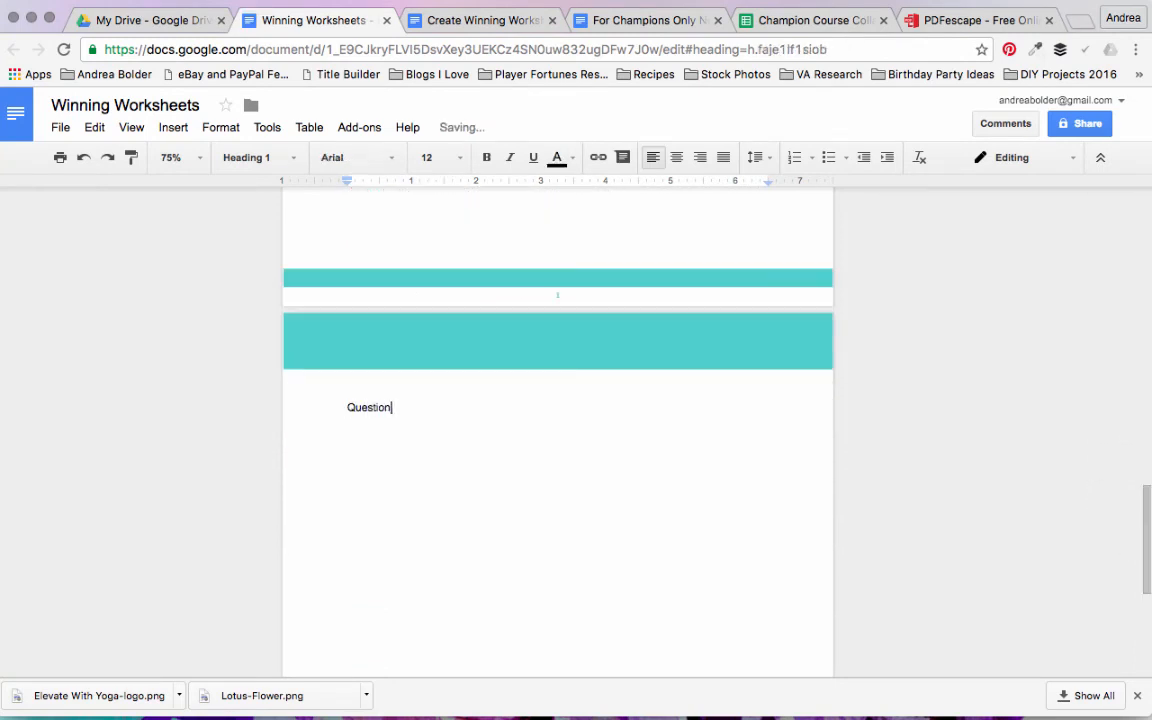
text( #1)
key(Return)
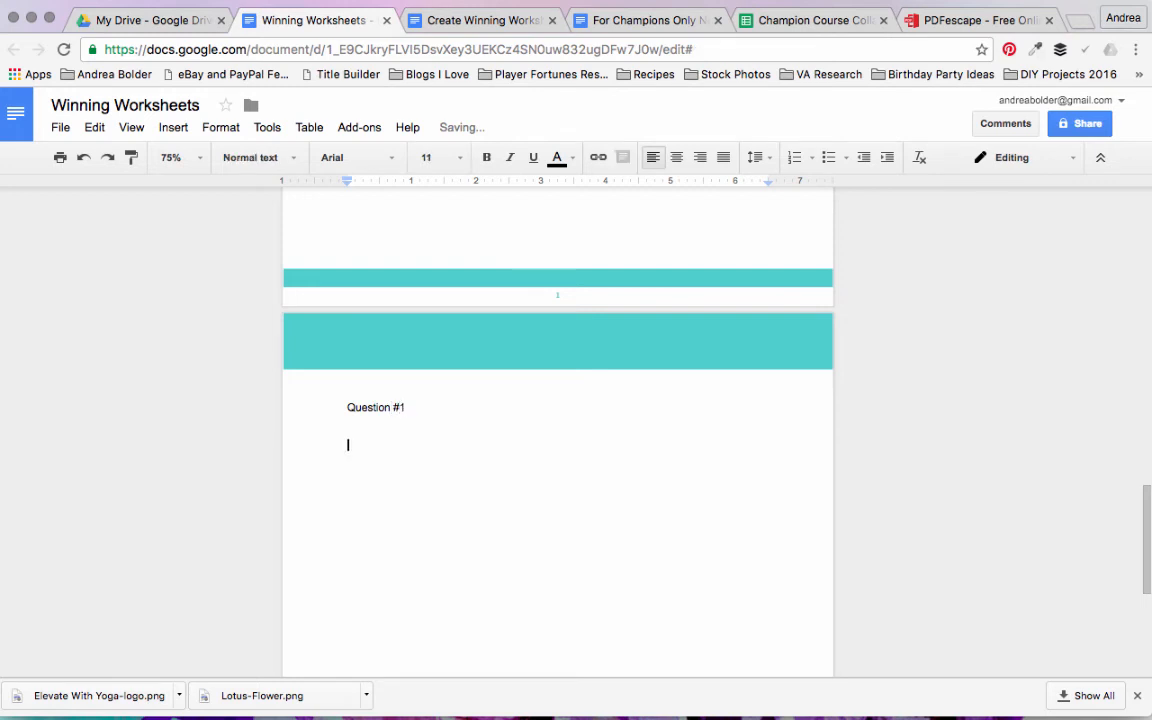
text(Question #2)
key(Return)
text(Question #)
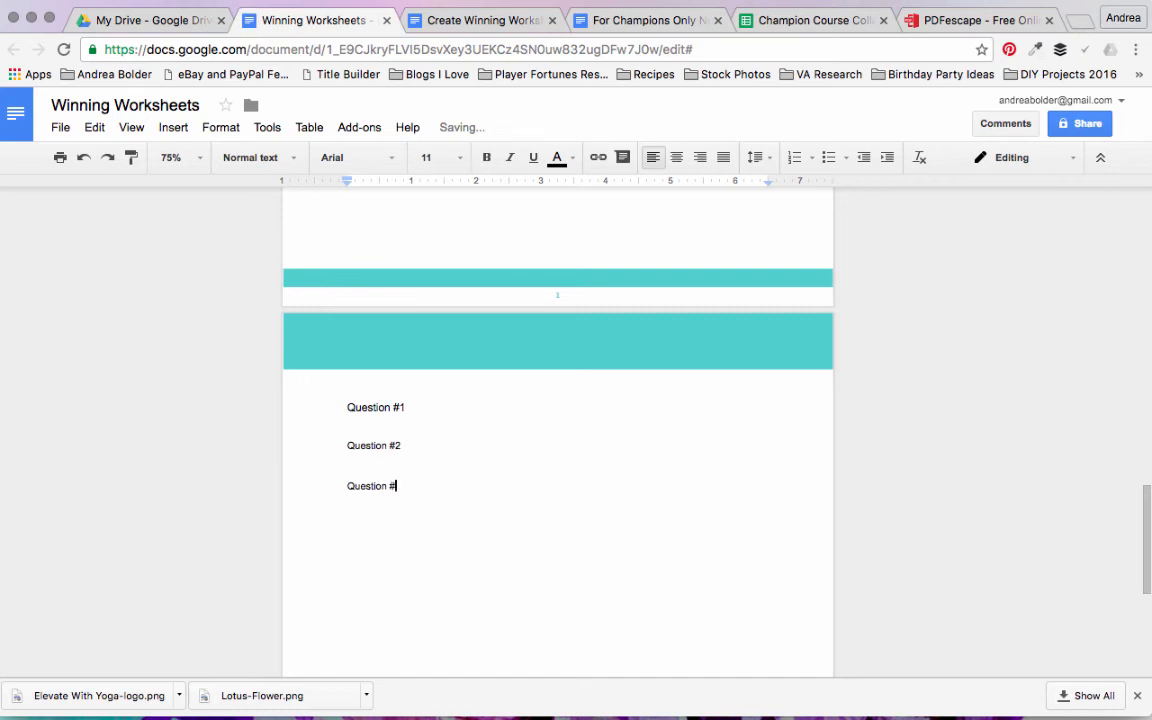
text( 3:)
Step: Add colons after the first two question labels and write "What is our favorite color?" after Question #1
click(431, 449)
text(:)
click(422, 409)
text(: What i)
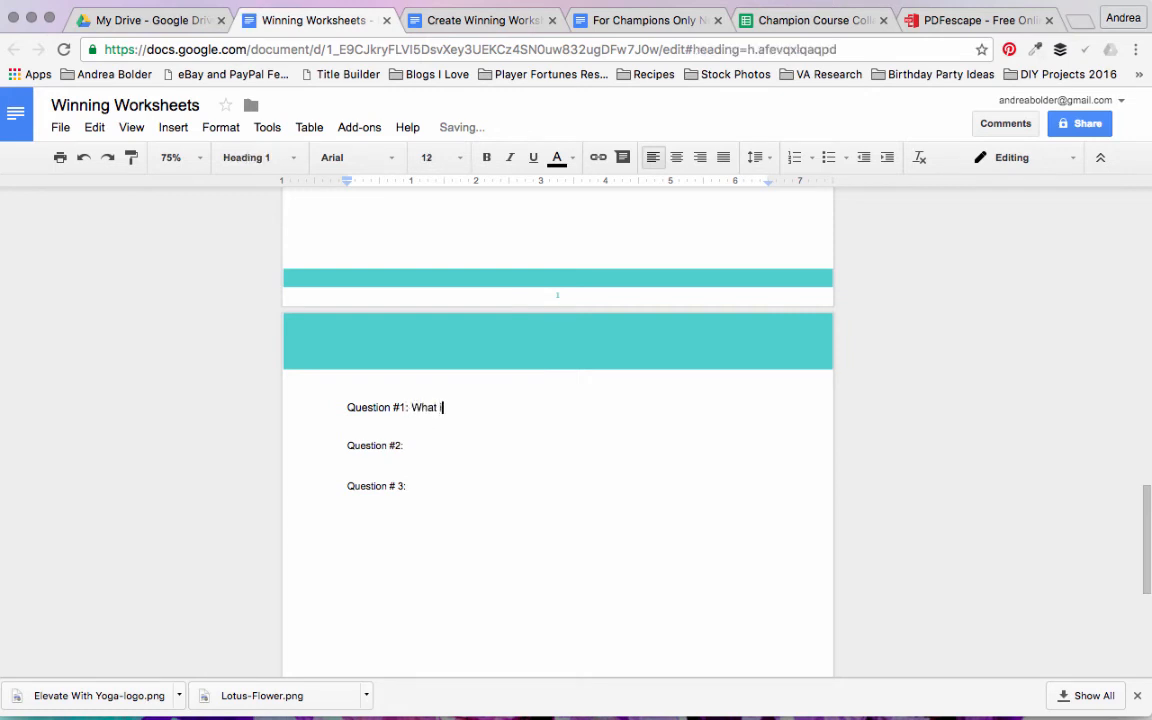
text(s our favorite color?)
Step: Write "What do you like most about the beach?" after the Question #2 label
click(432, 443)
text(What)
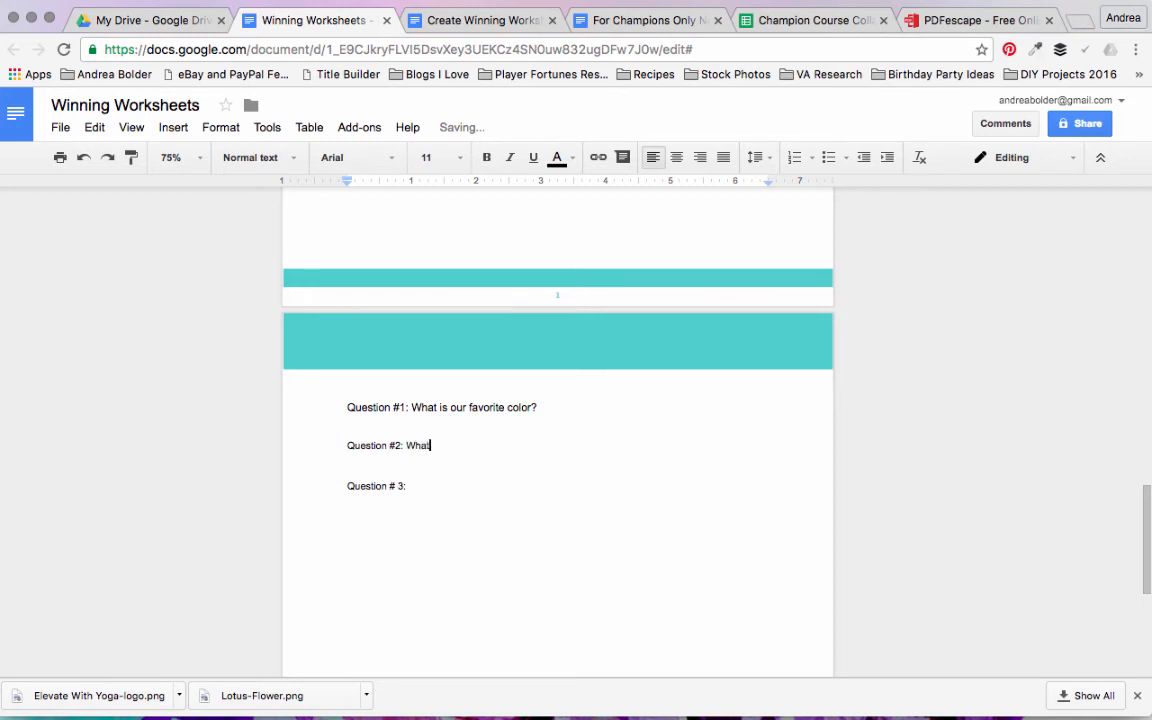
text( do ou like most about the beach?)
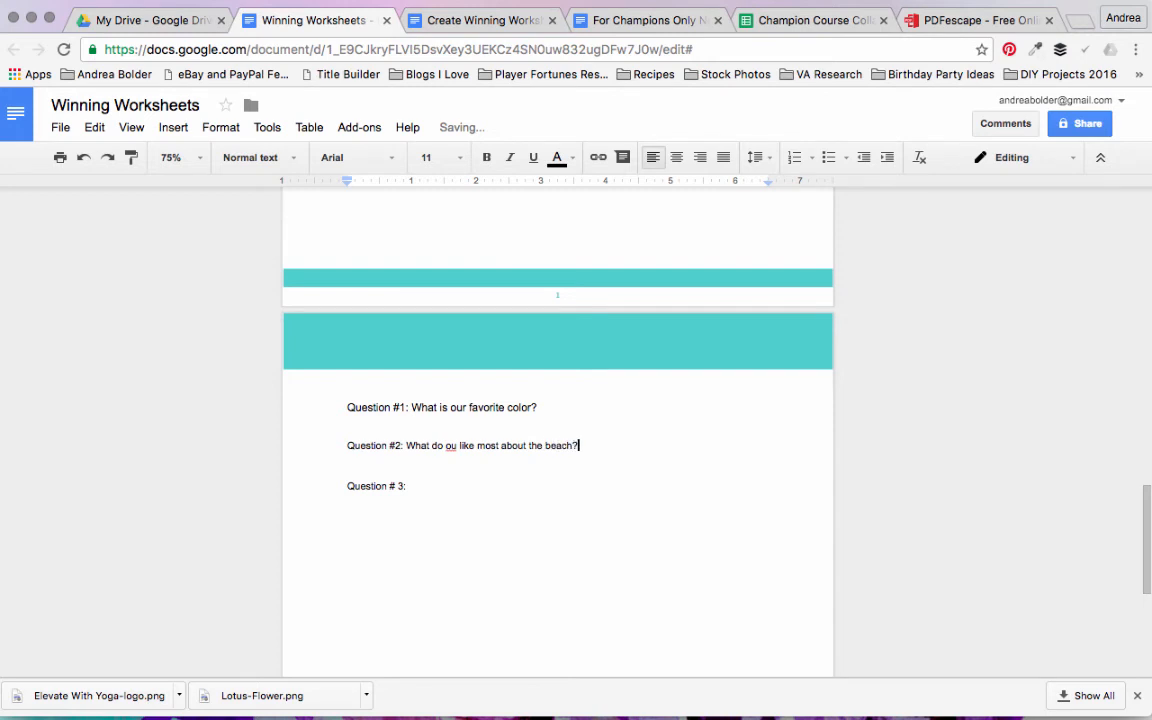
click(446, 445)
text(y)
Step: Write "What's your favorite food?" after the Question # 3 label
key(Down)
text(Wh)
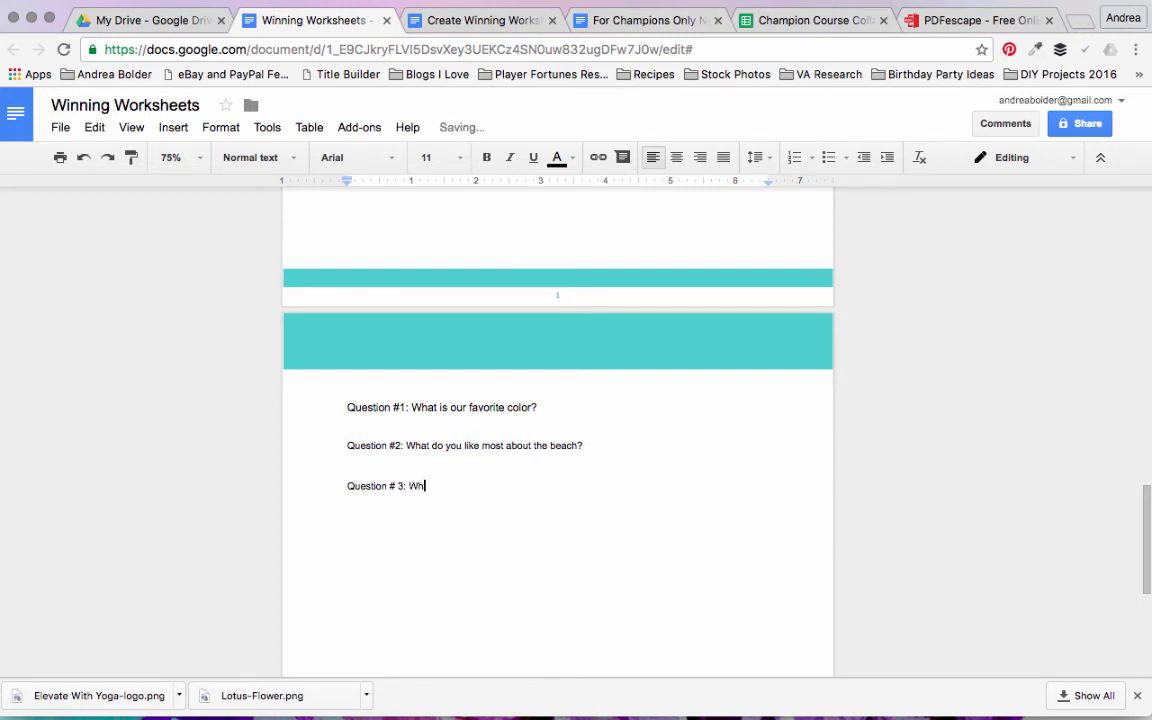
text(at's your favorite food?)
Step: Format all three questions in Playfair Display at size 14
drag(409, 486, 339, 409)
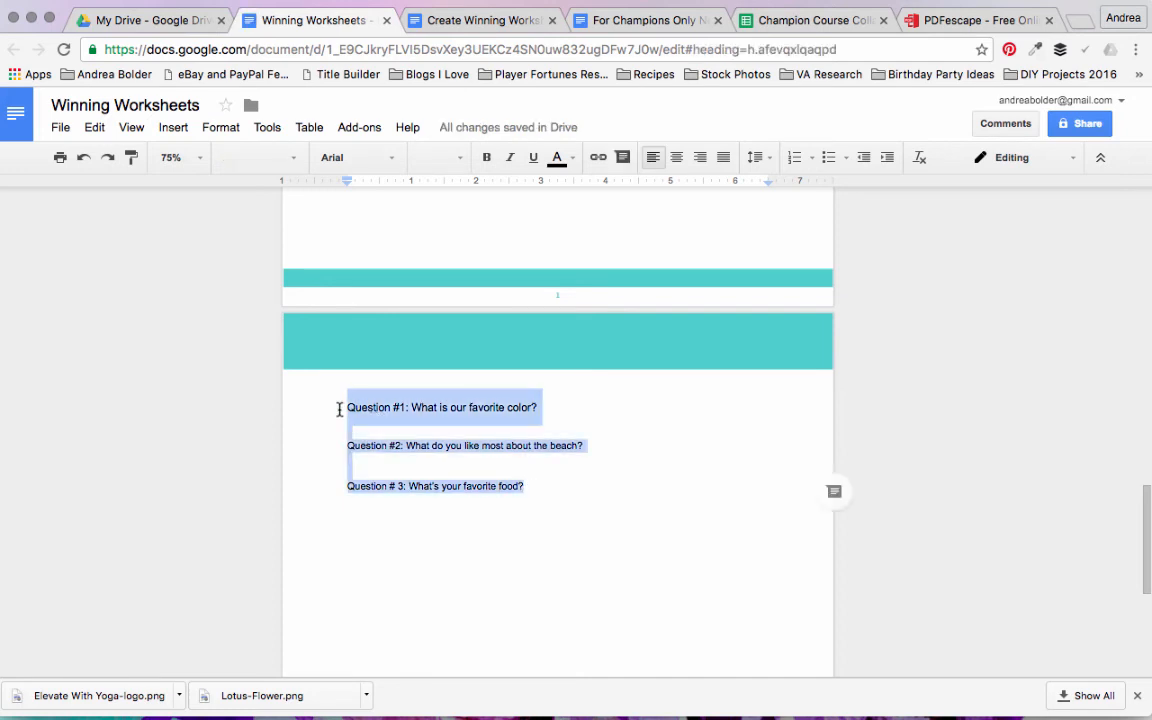
click(462, 158)
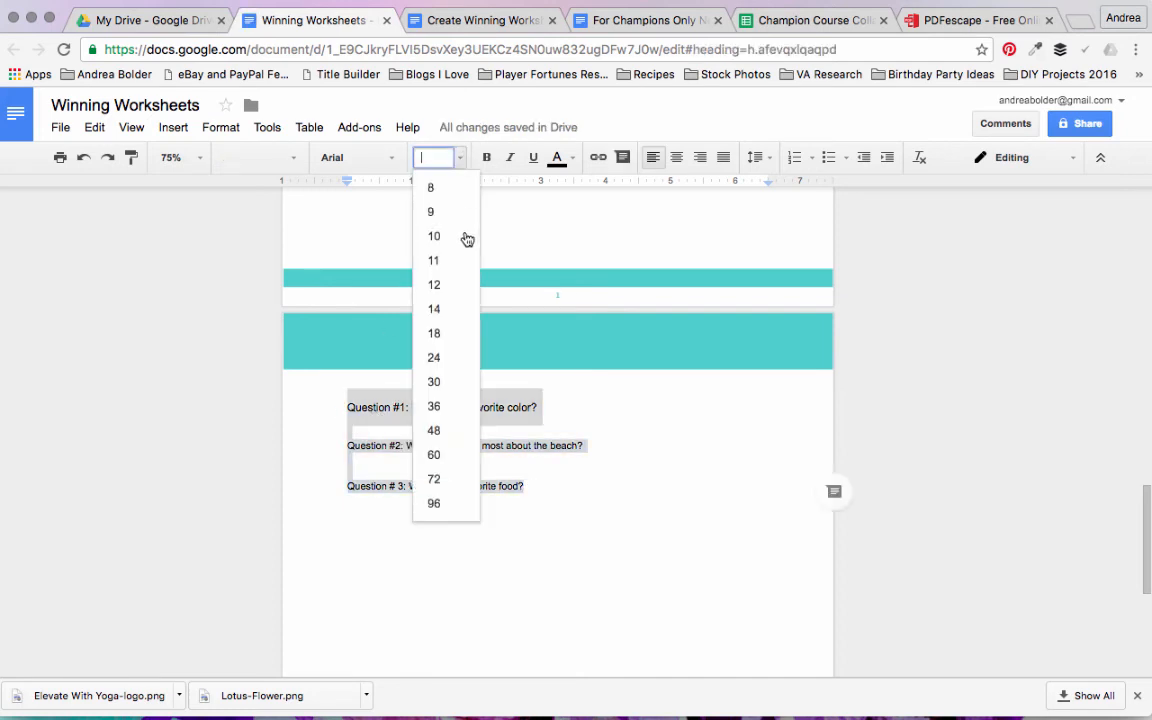
click(436, 310)
click(395, 163)
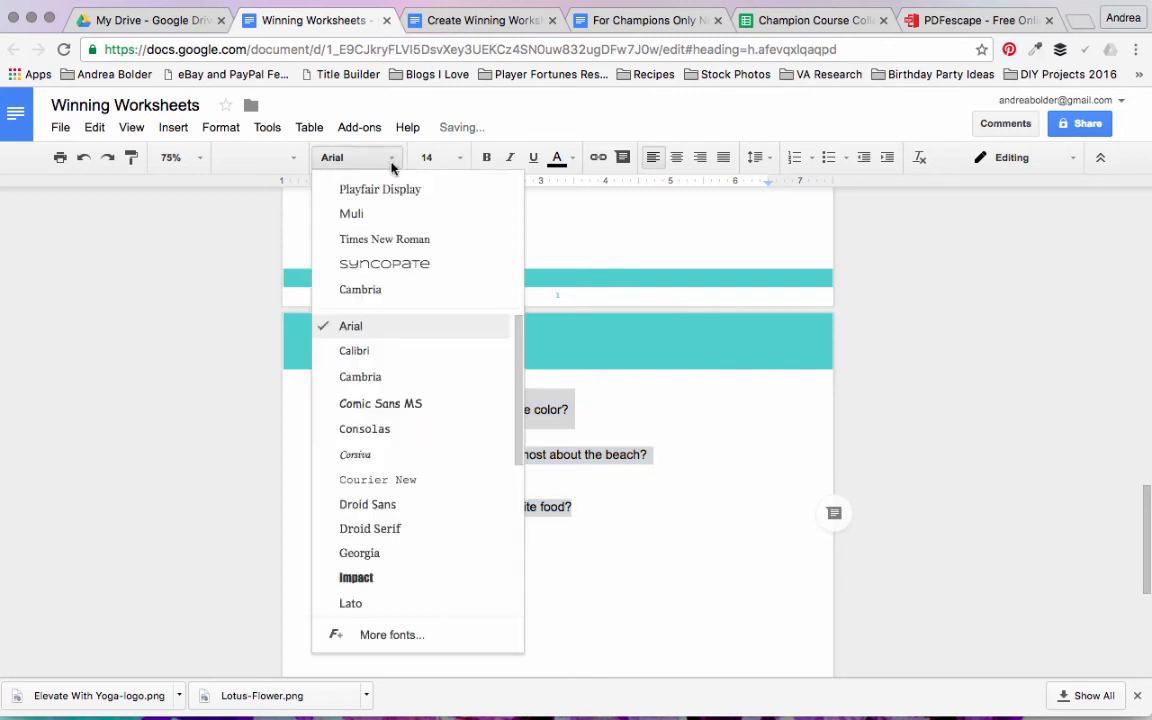
click(381, 188)
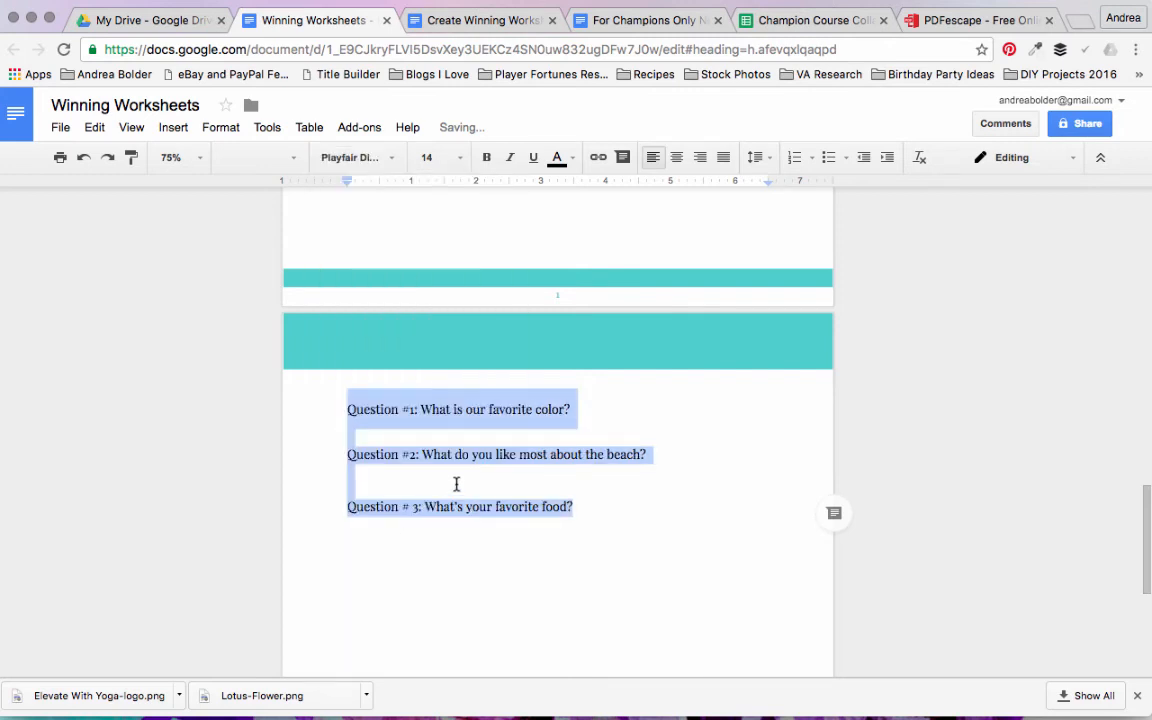
Step: Insert blank answer lines below Question #1 and Question #2
click(625, 407)
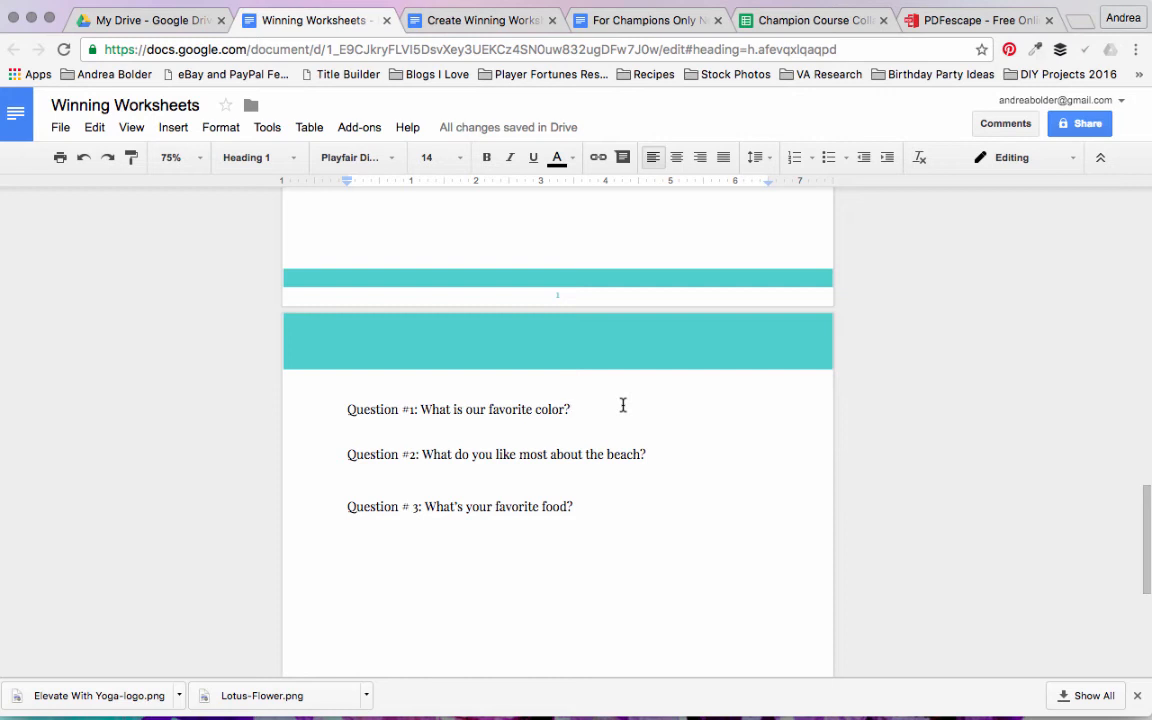
key(Return)
key(Return)
key(Return)
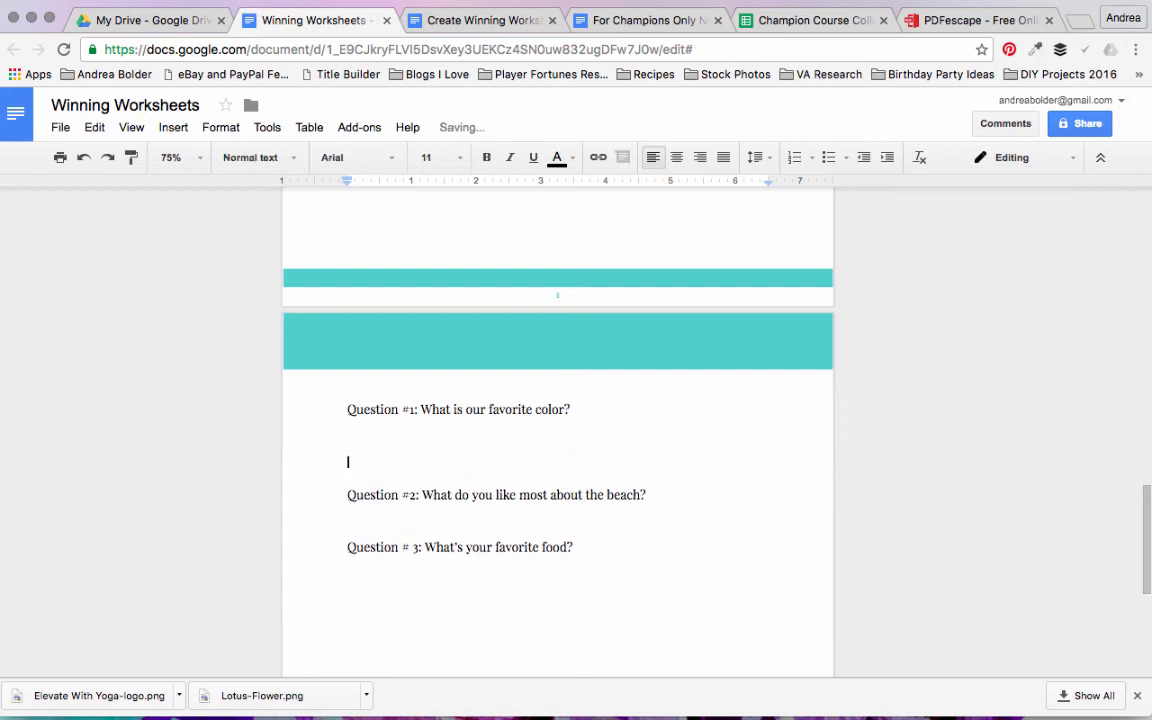
click(678, 522)
key(Return)
key(Return)
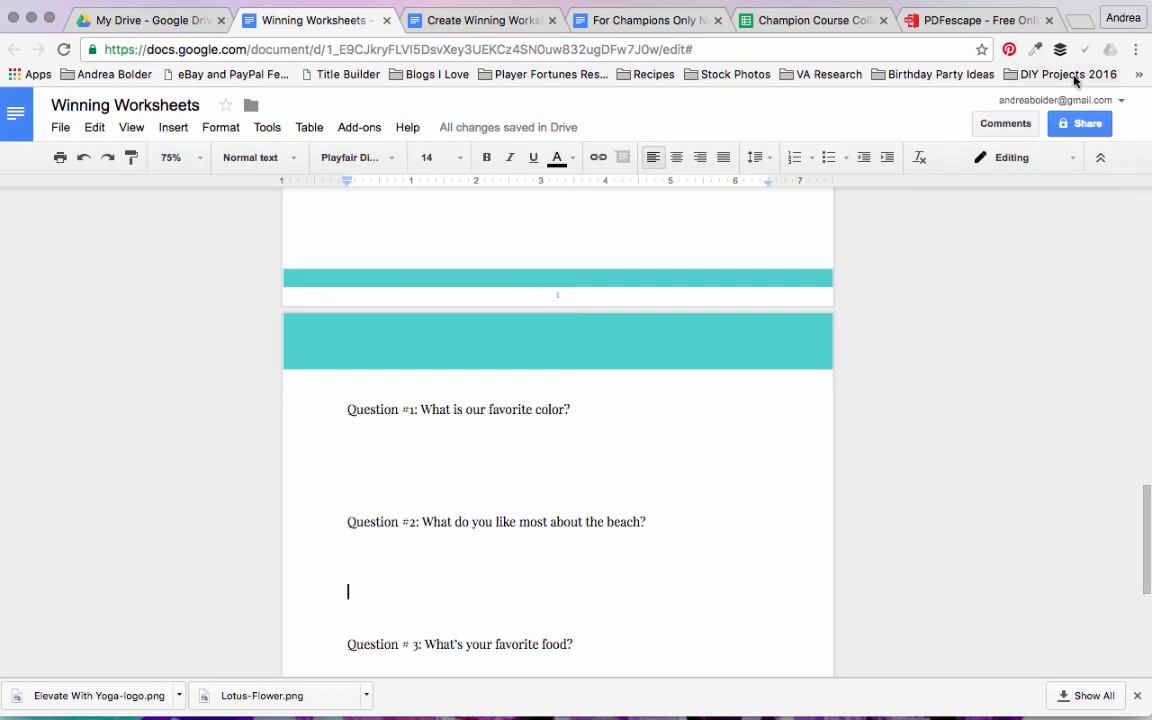
Step: Turn on link sharing for anyone with the link and set the permission for invited people to Can view
click(1088, 130)
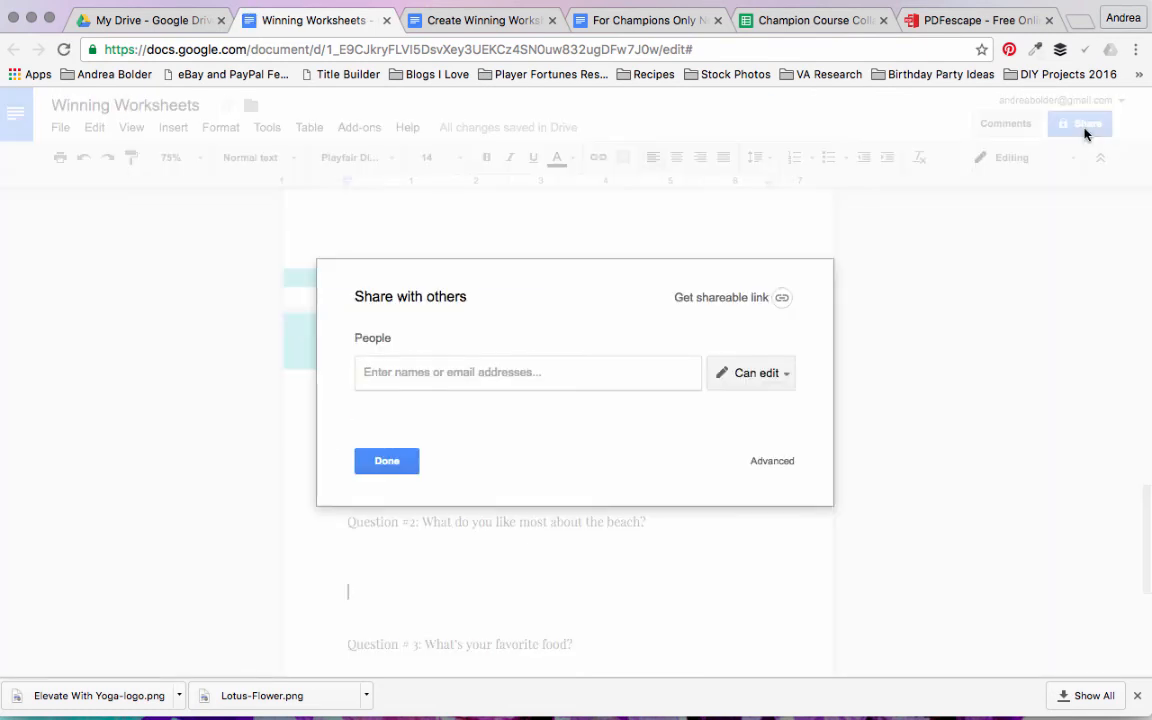
click(772, 463)
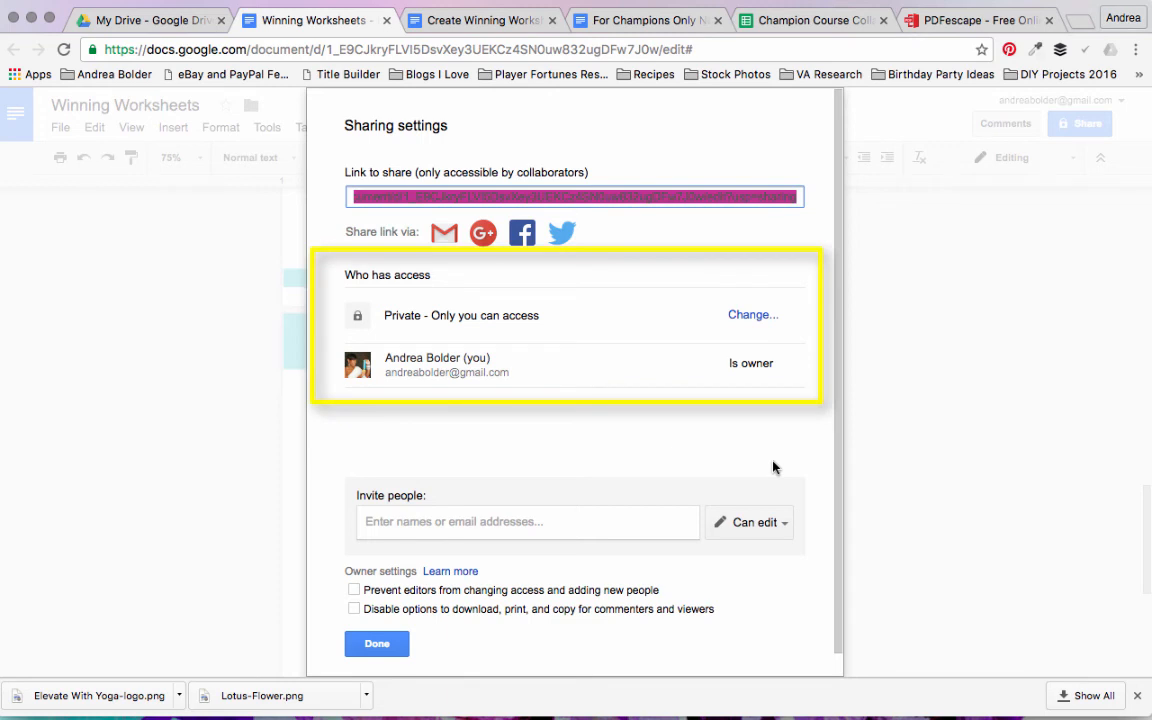
click(752, 315)
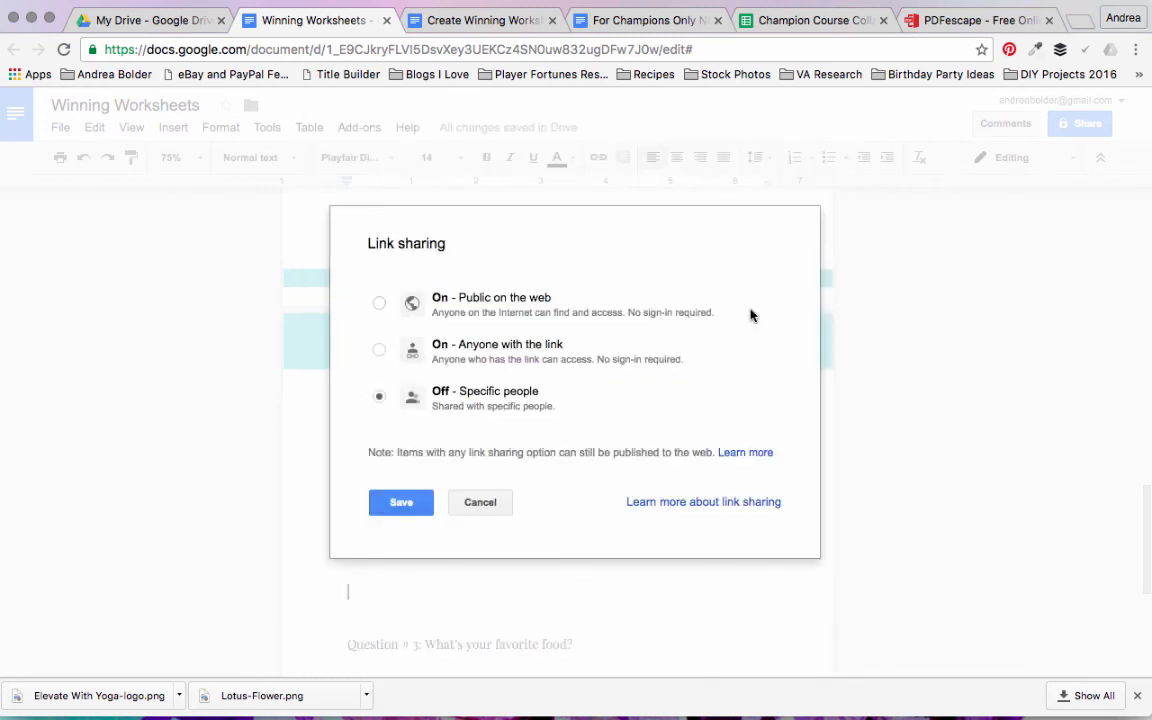
click(509, 346)
click(399, 535)
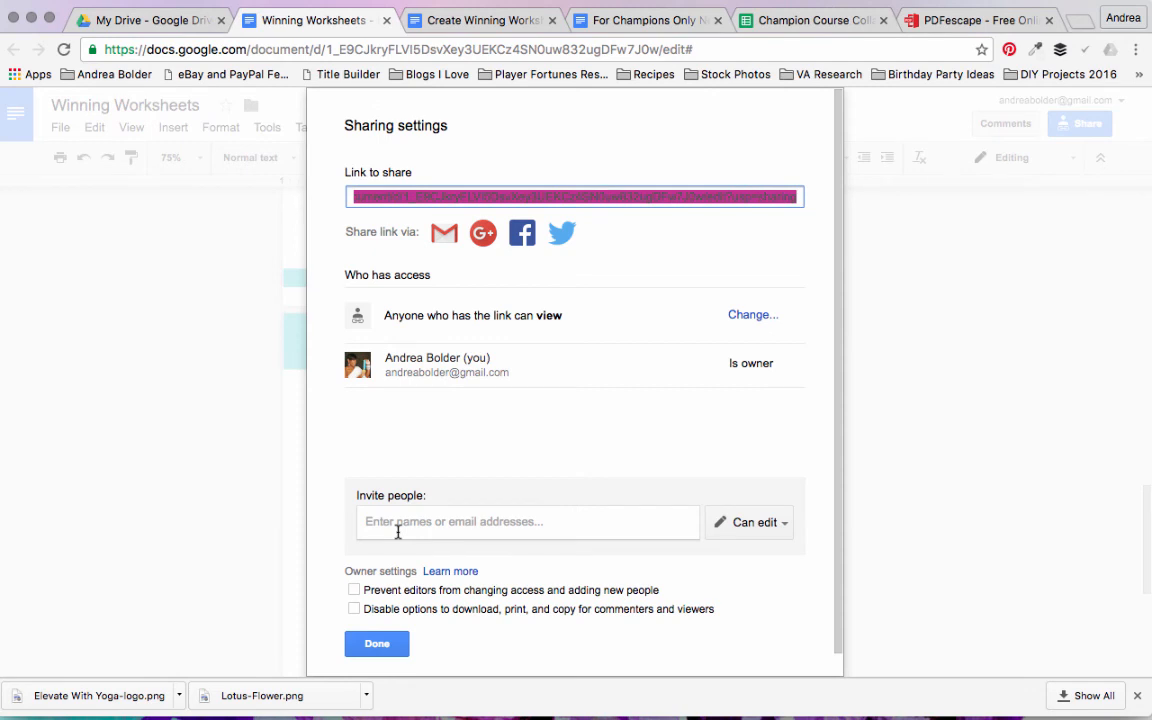
click(785, 524)
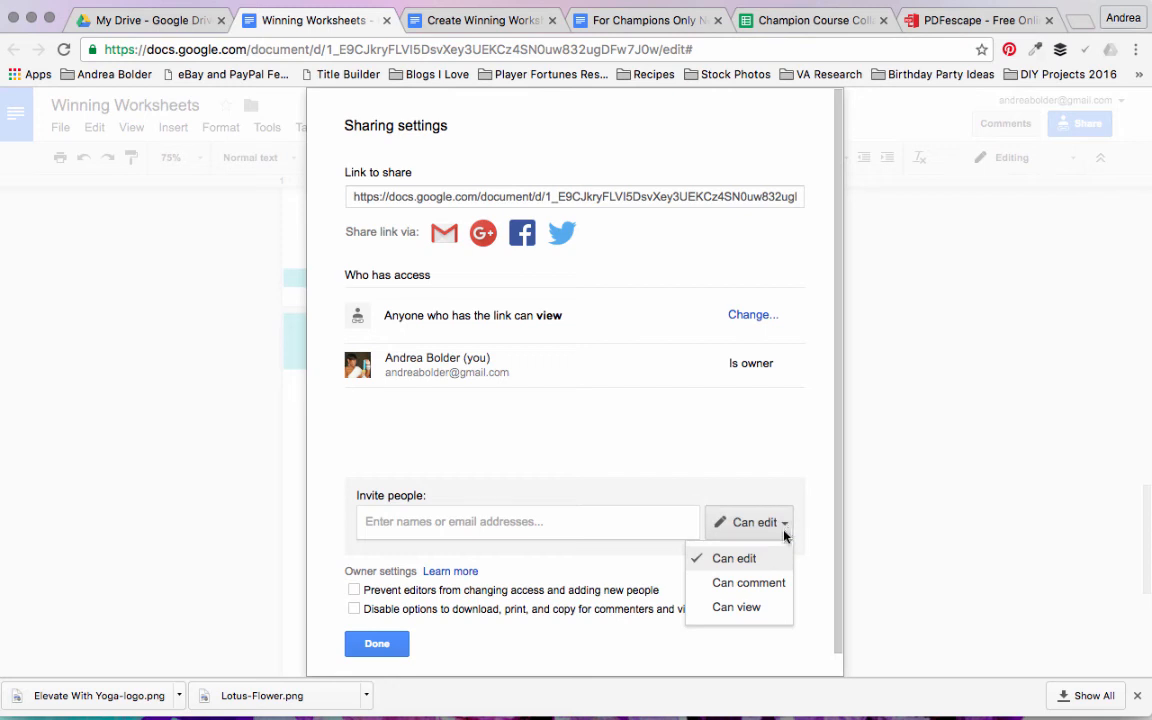
click(737, 608)
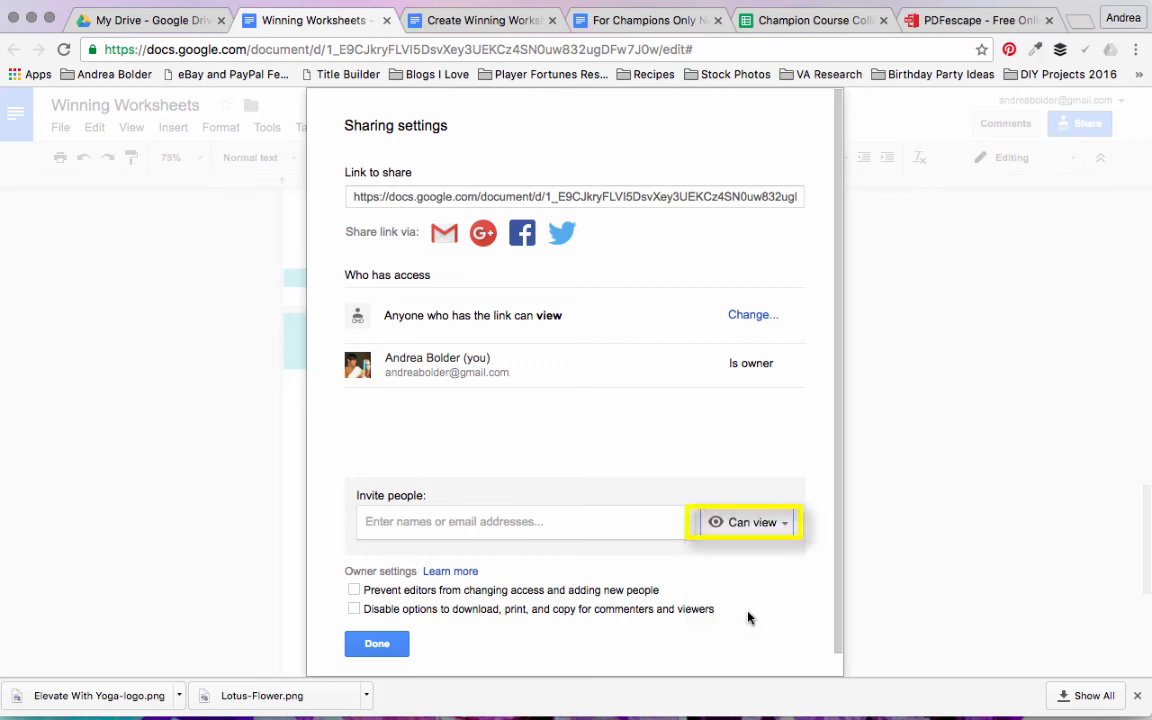
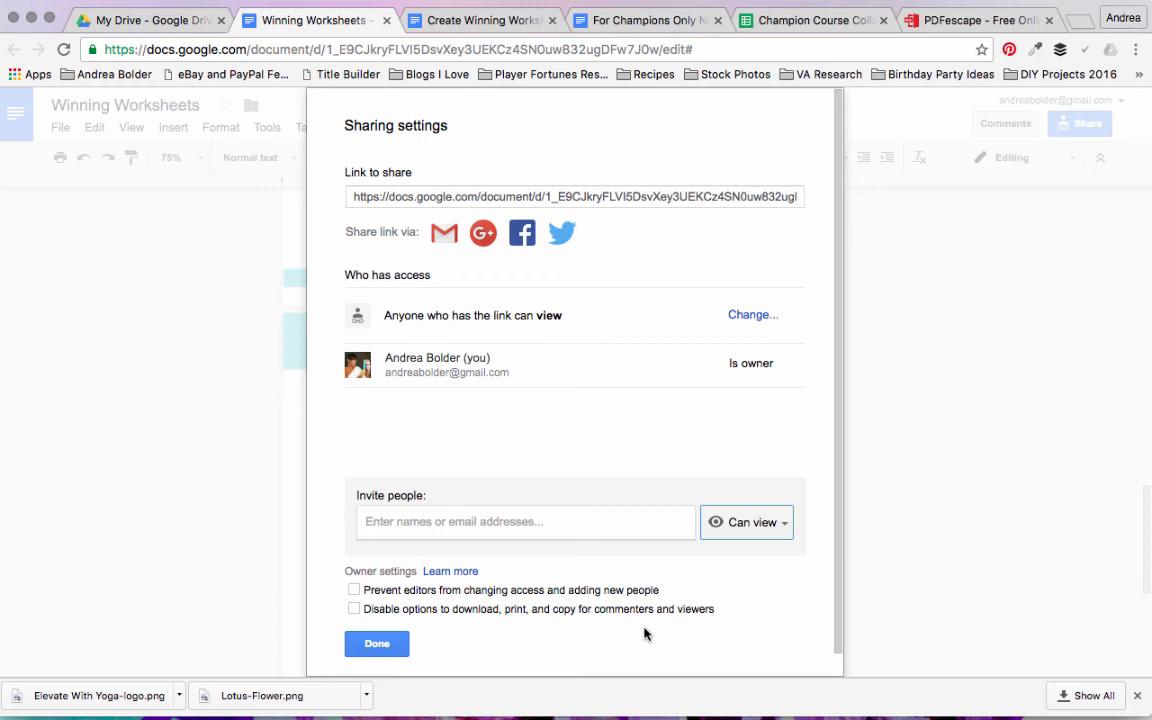
Step: Confirm the view-only sharing settings and check the document's shareable link
click(375, 645)
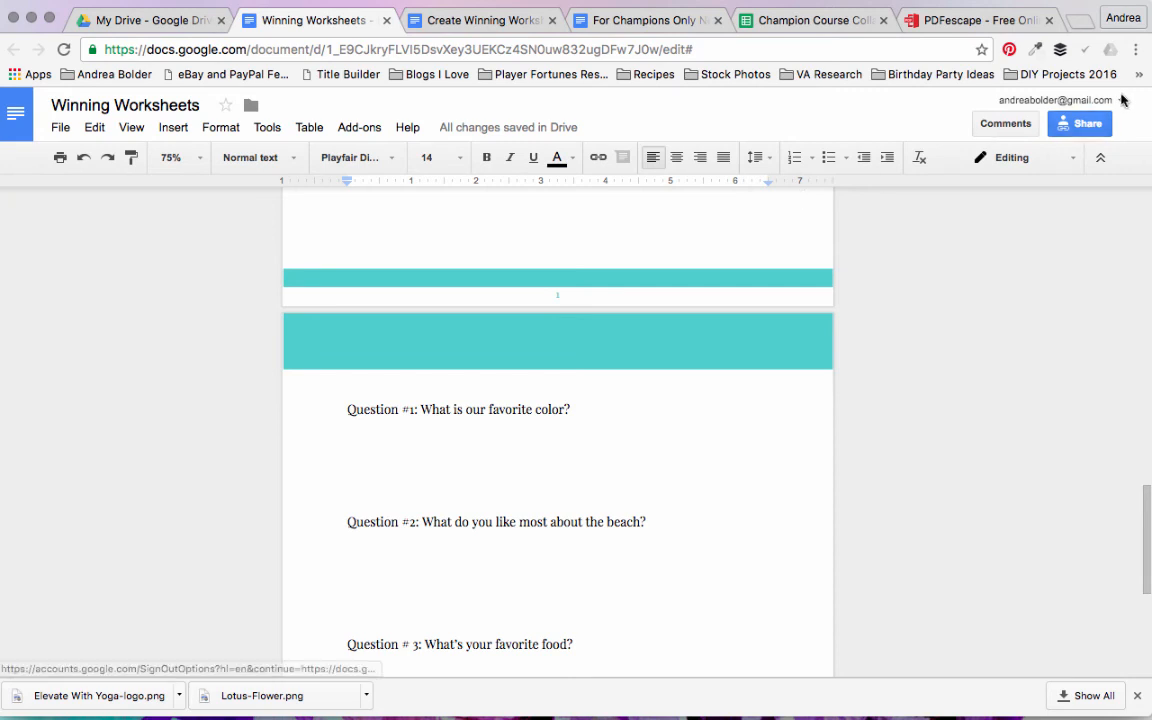
click(1078, 123)
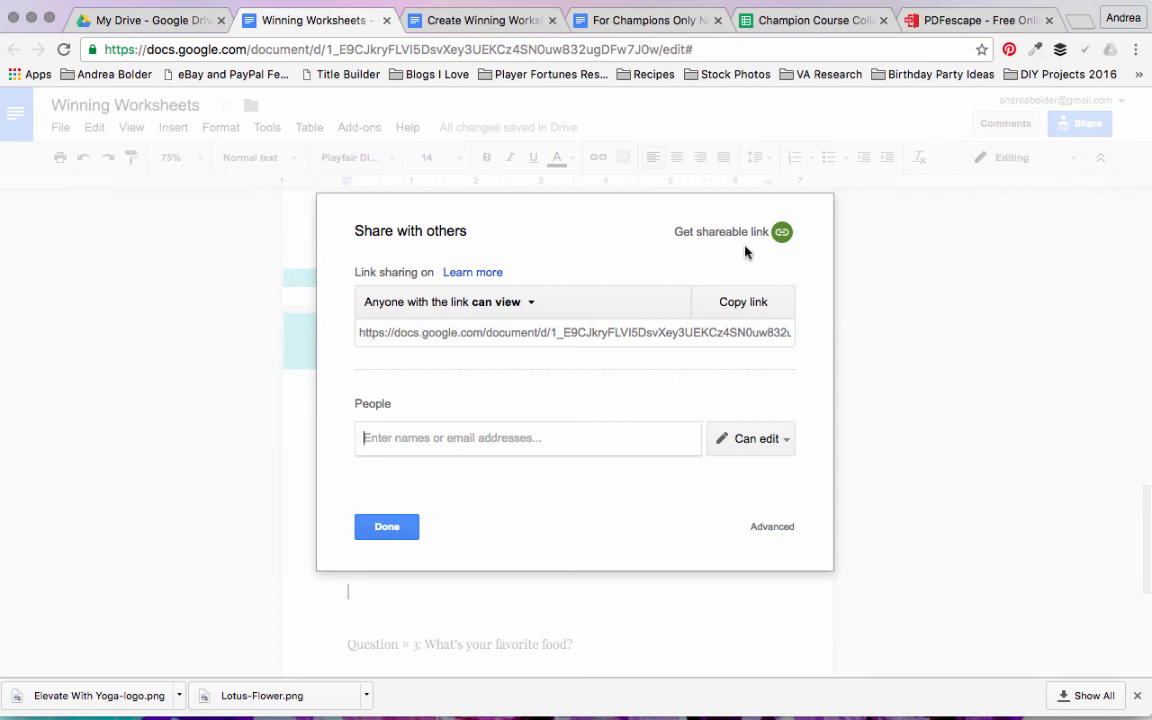
click(398, 524)
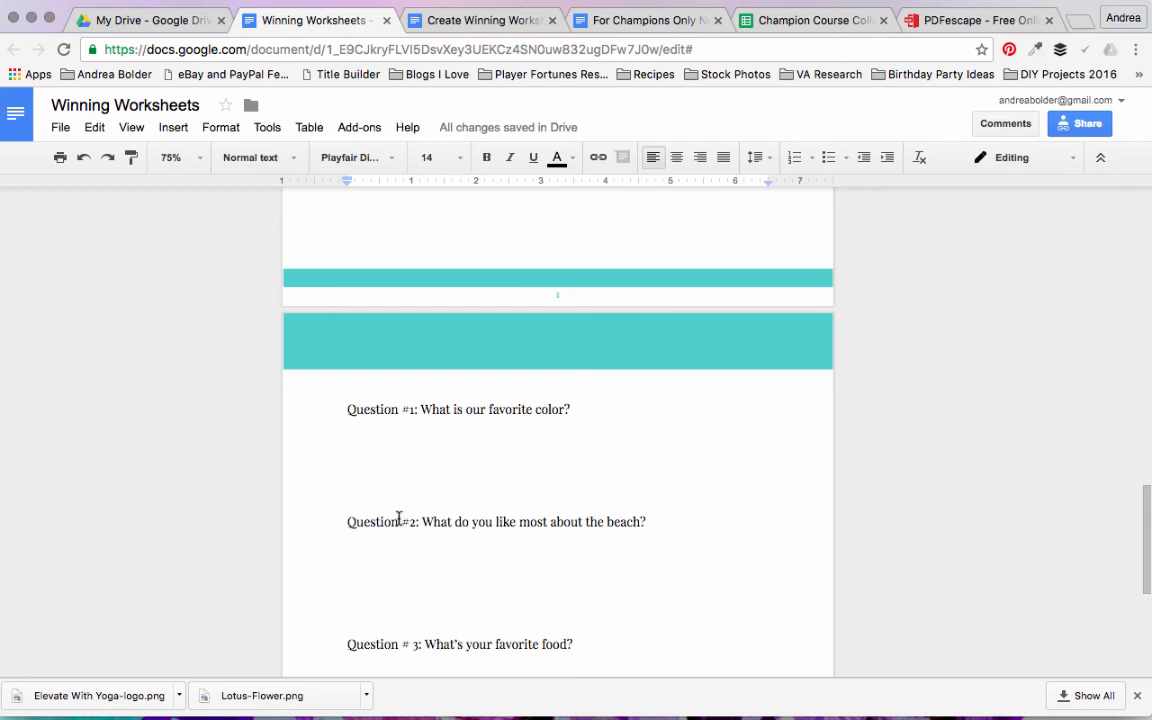
Step: Save all pages of the worksheet as a PDF on the Desktop, named Winning Worksheets - Google Docs
click(61, 128)
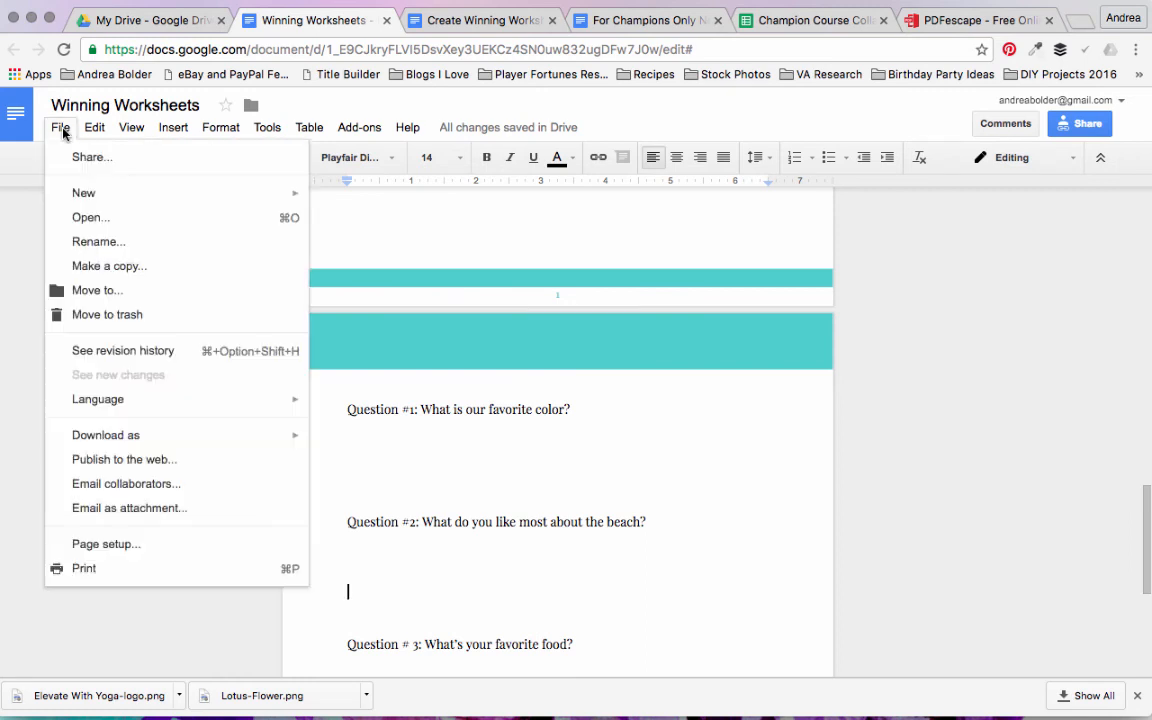
click(120, 576)
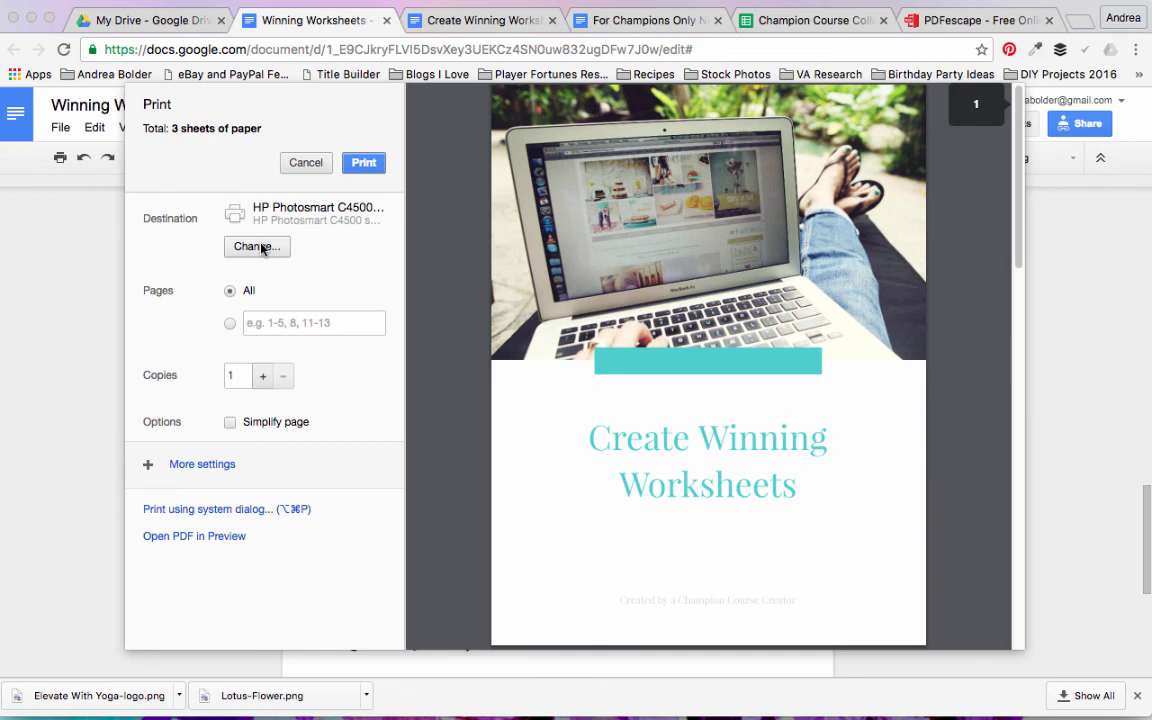
click(262, 248)
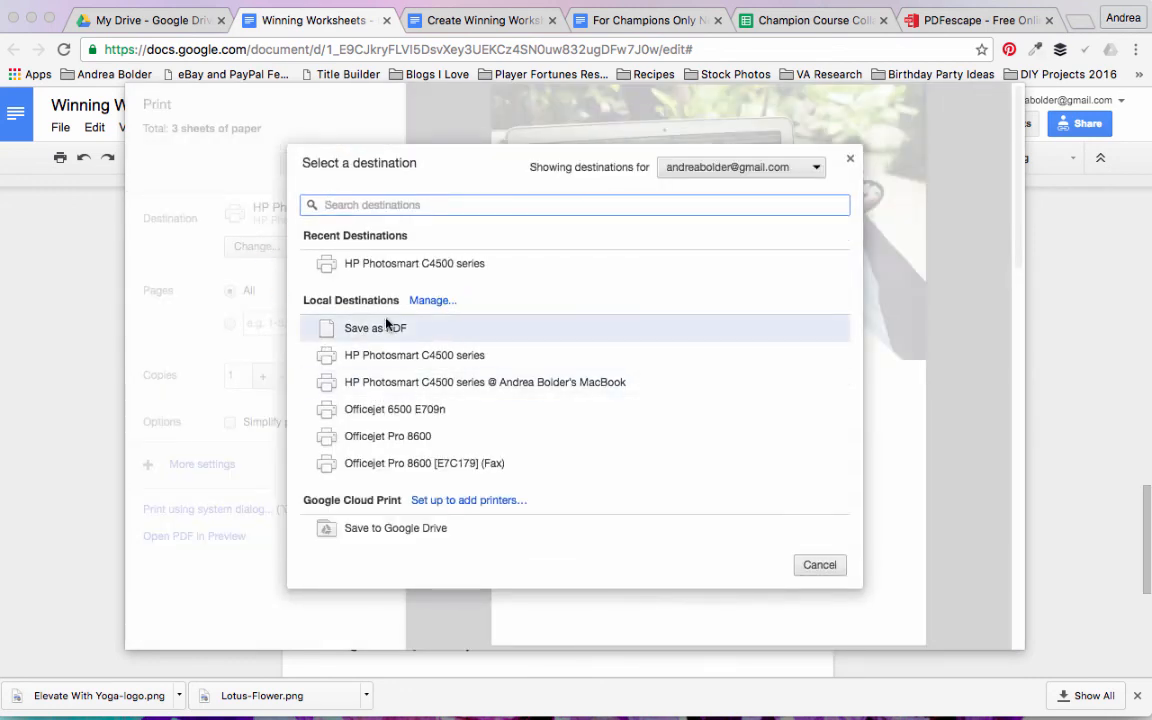
click(374, 331)
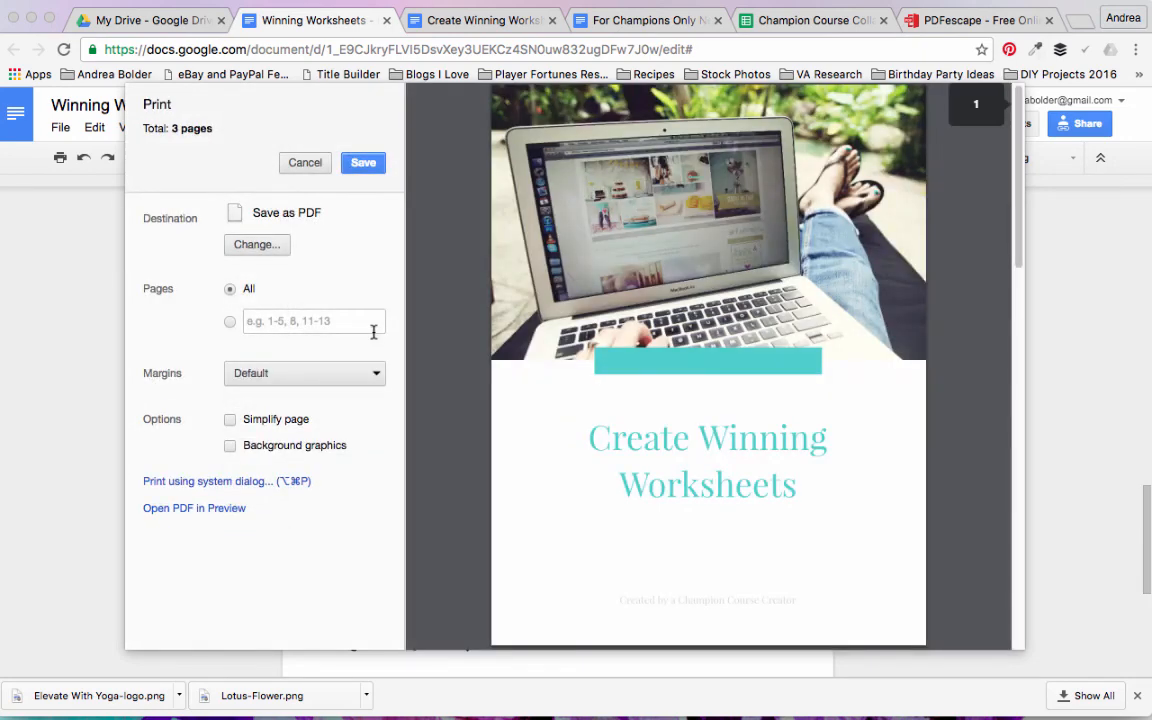
click(362, 163)
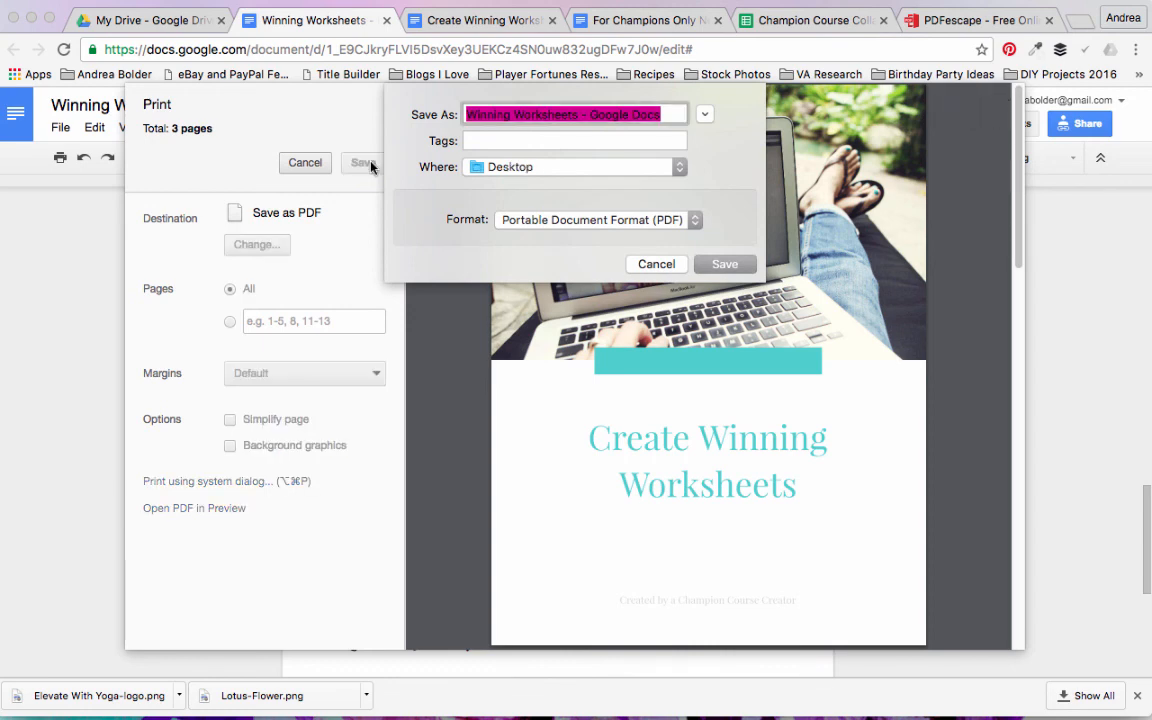
click(724, 265)
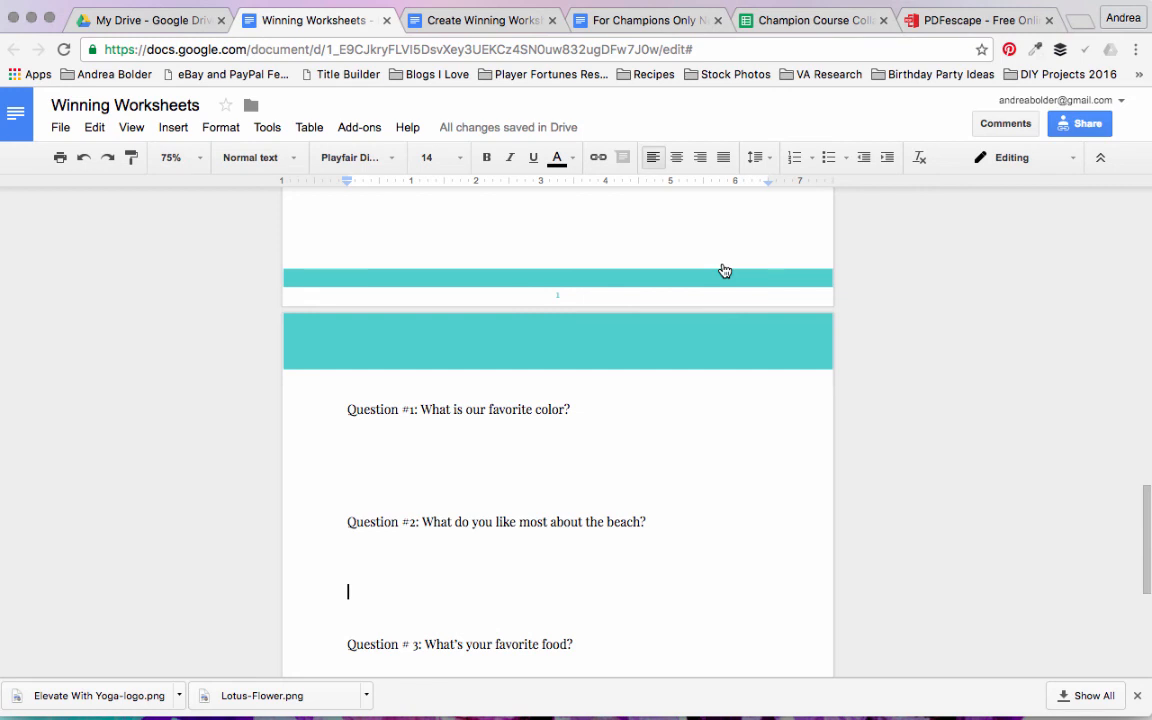
Step: Switch to PDFescape and upload Winning Worksheets - Google Docs.pdf from the Desktop
click(958, 28)
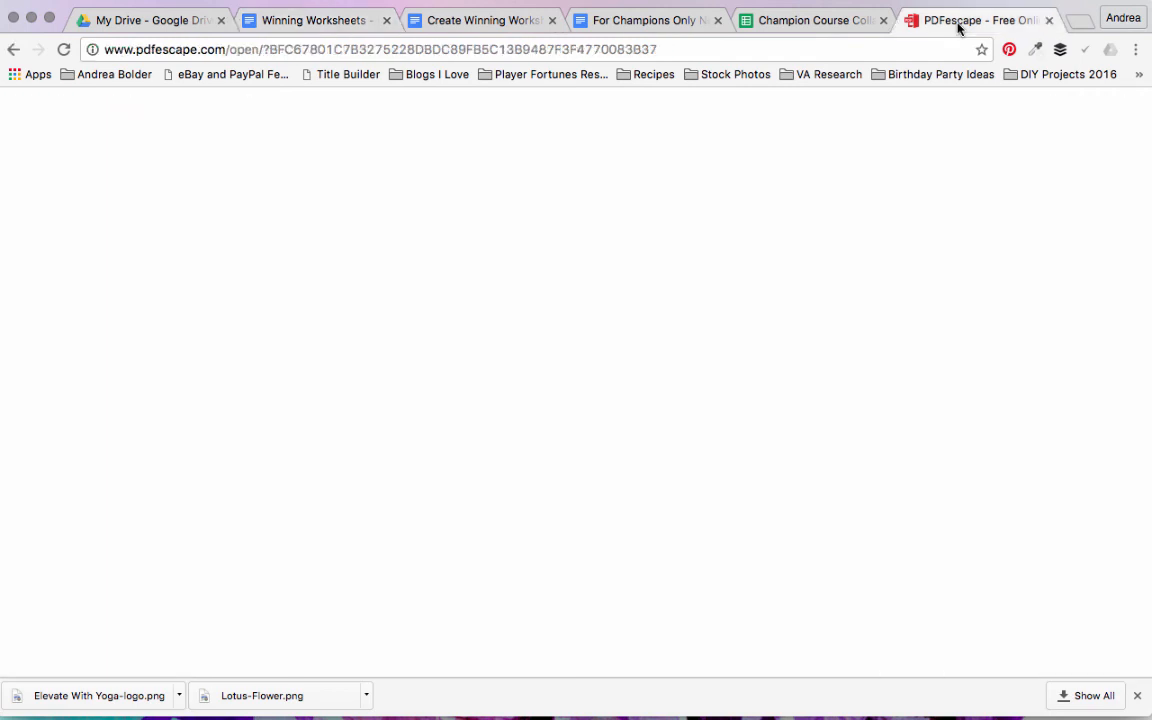
click(12, 49)
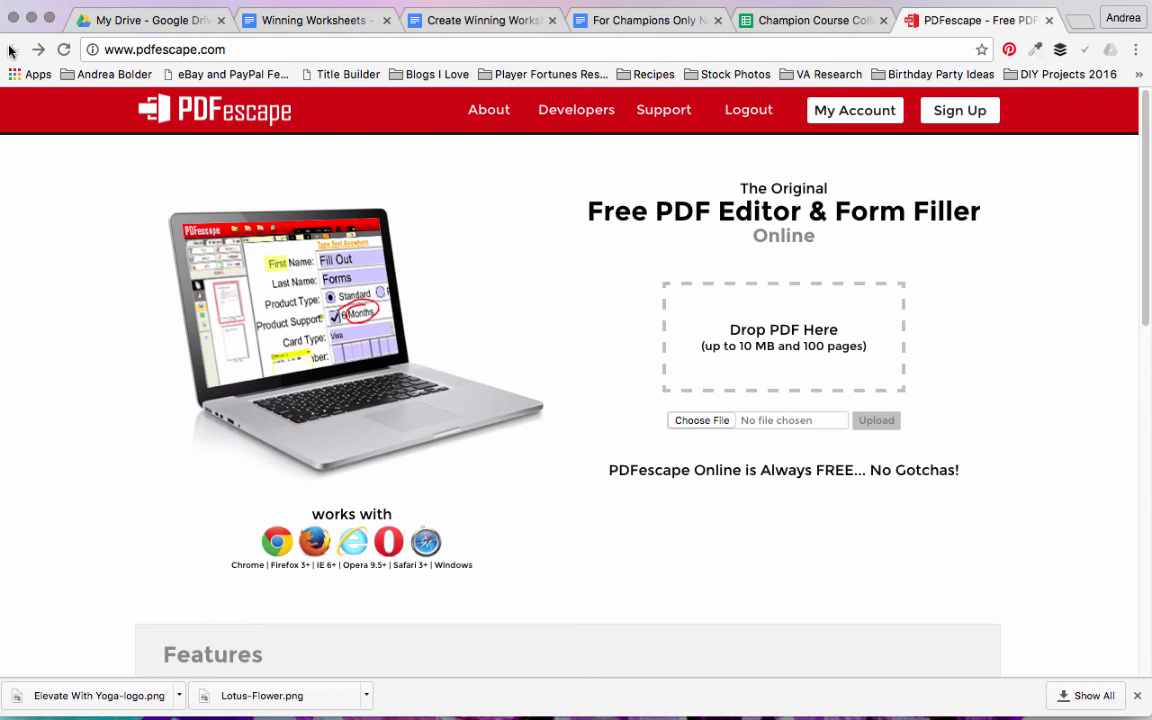
click(697, 421)
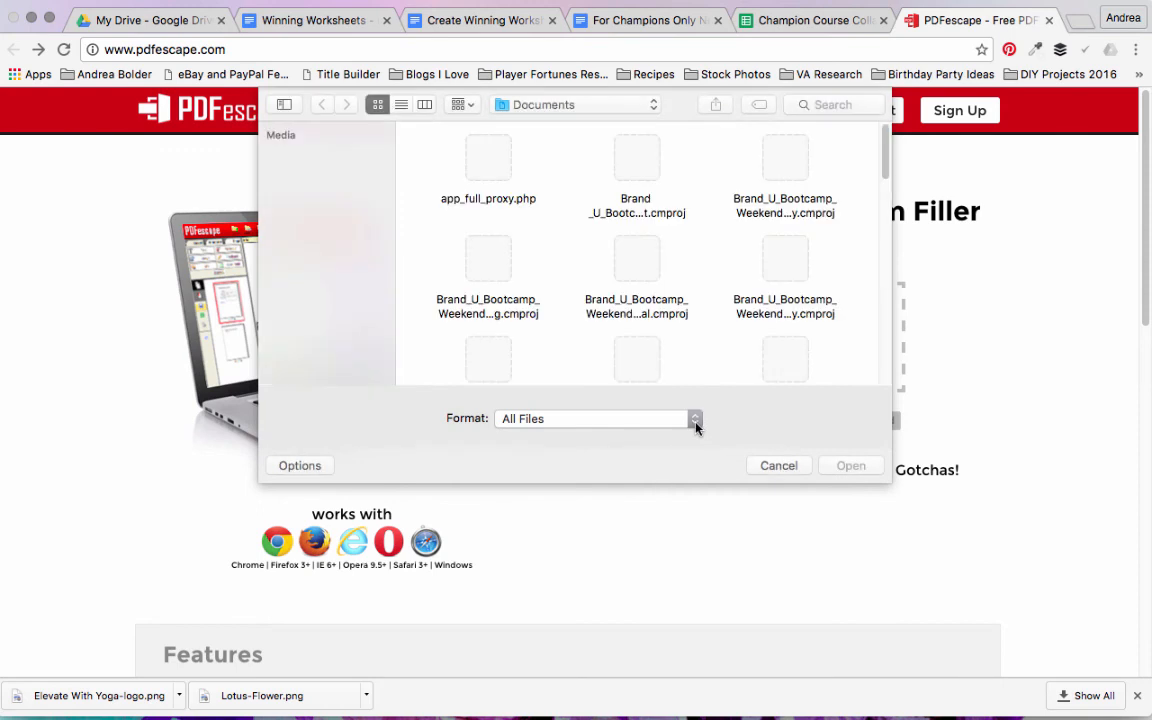
click(649, 109)
click(595, 124)
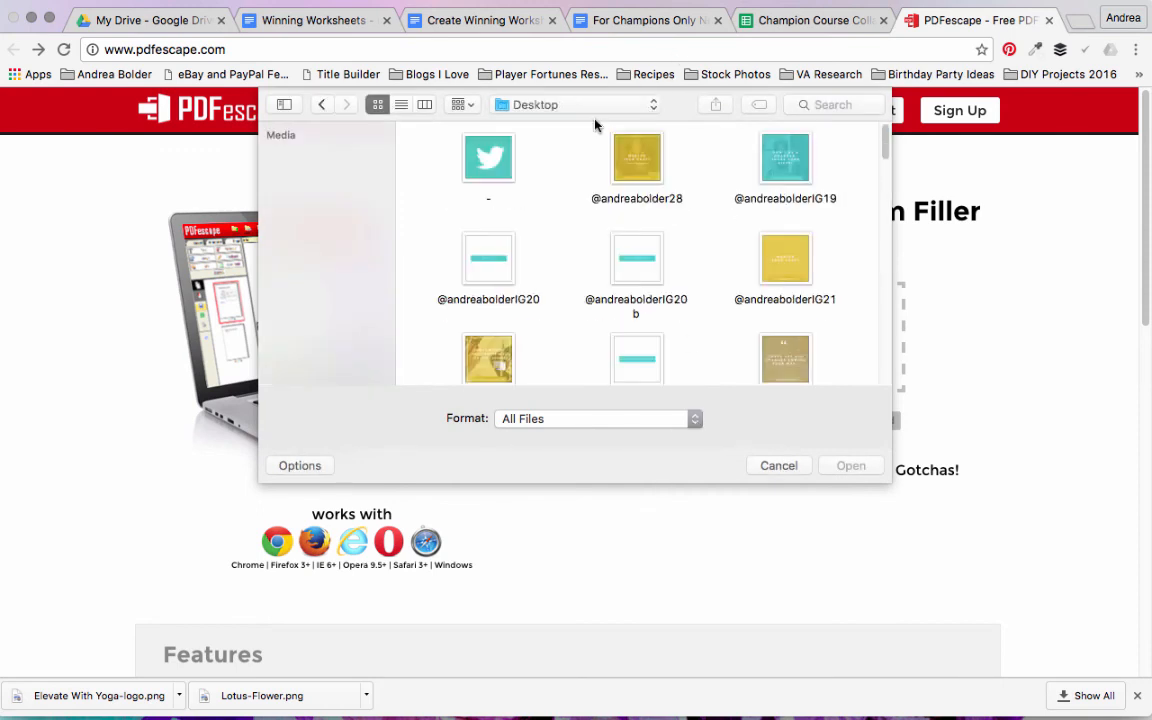
click(401, 105)
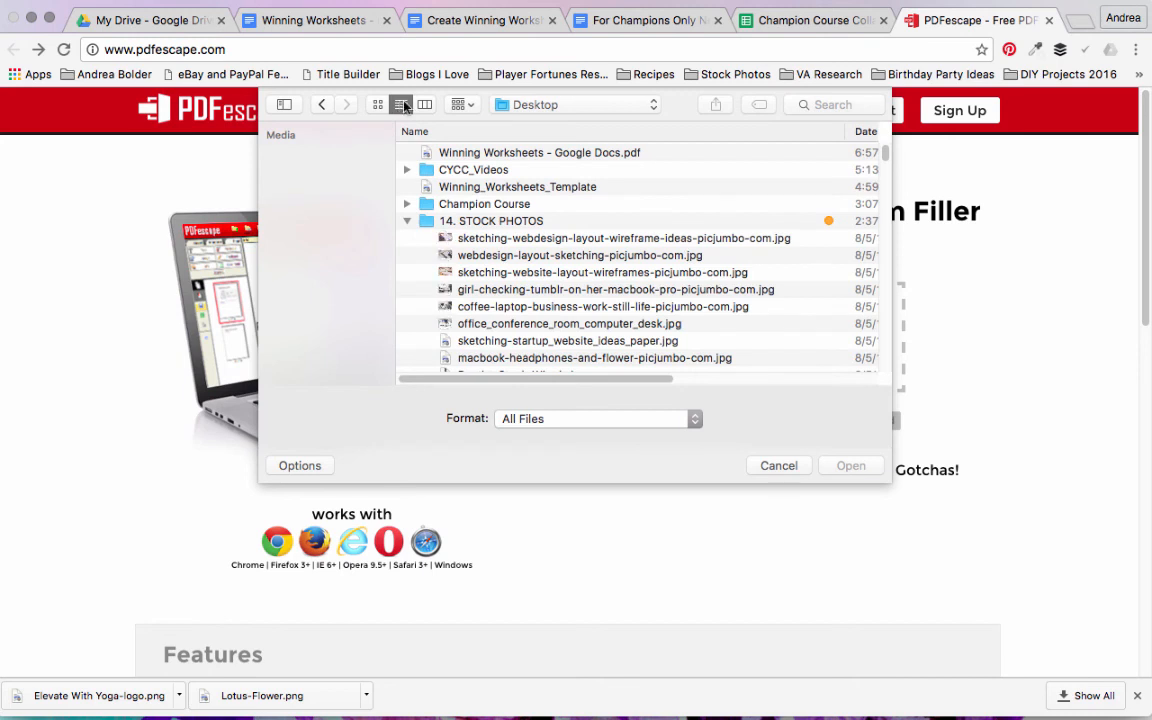
click(597, 157)
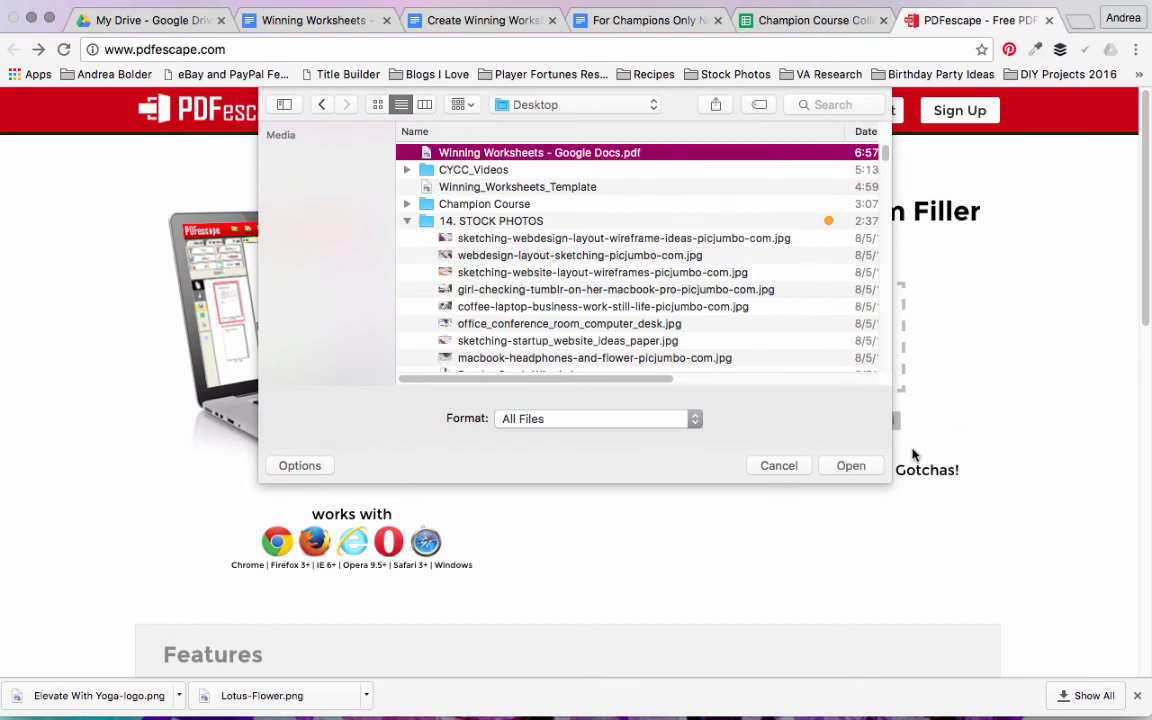
click(851, 466)
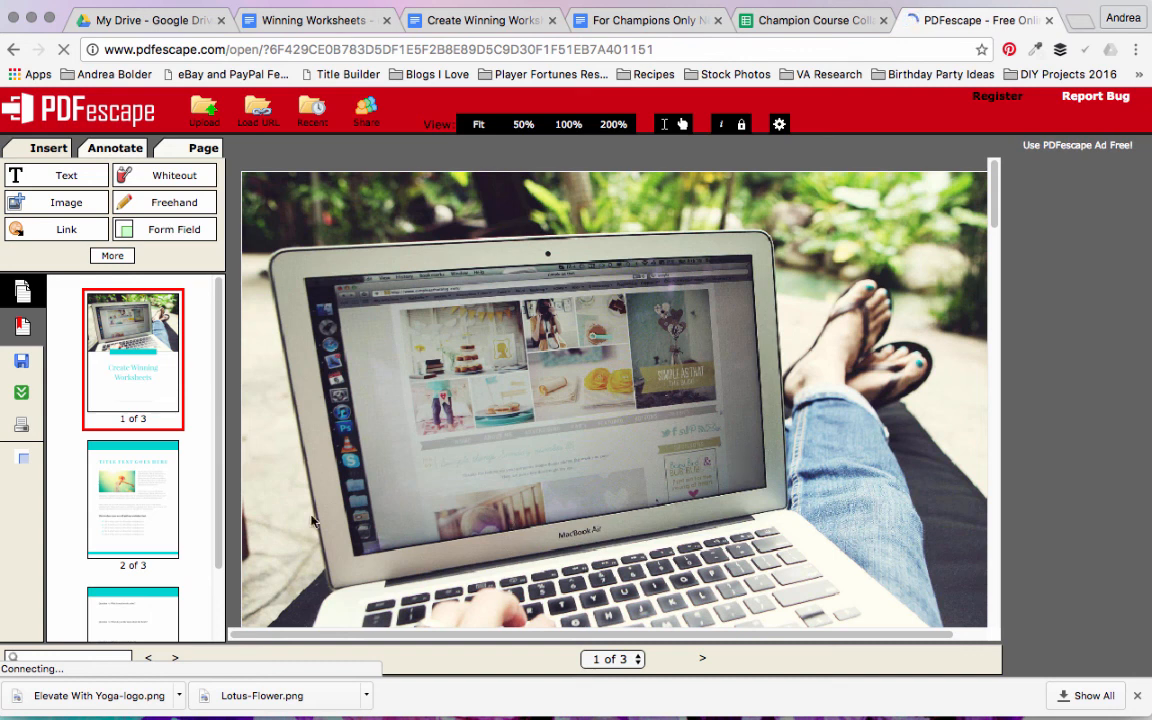
Step: Insert a Text Paragraph form field on page 3, filling the space between Question #1 and Question #2
click(161, 232)
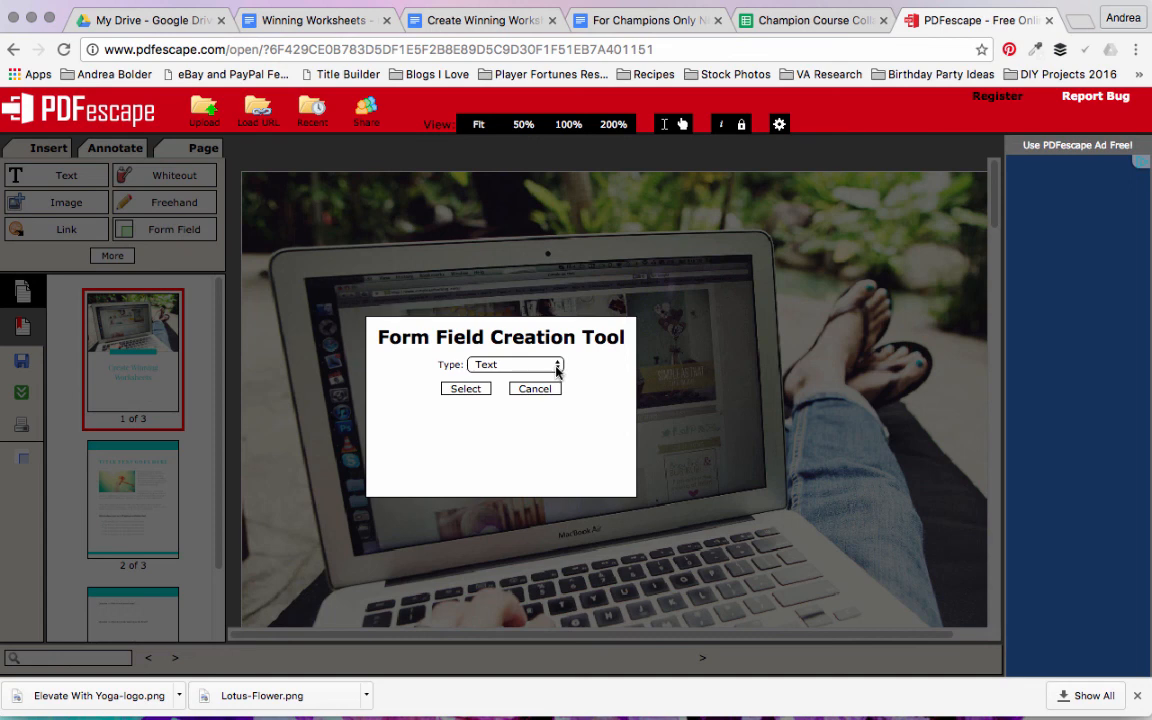
click(557, 368)
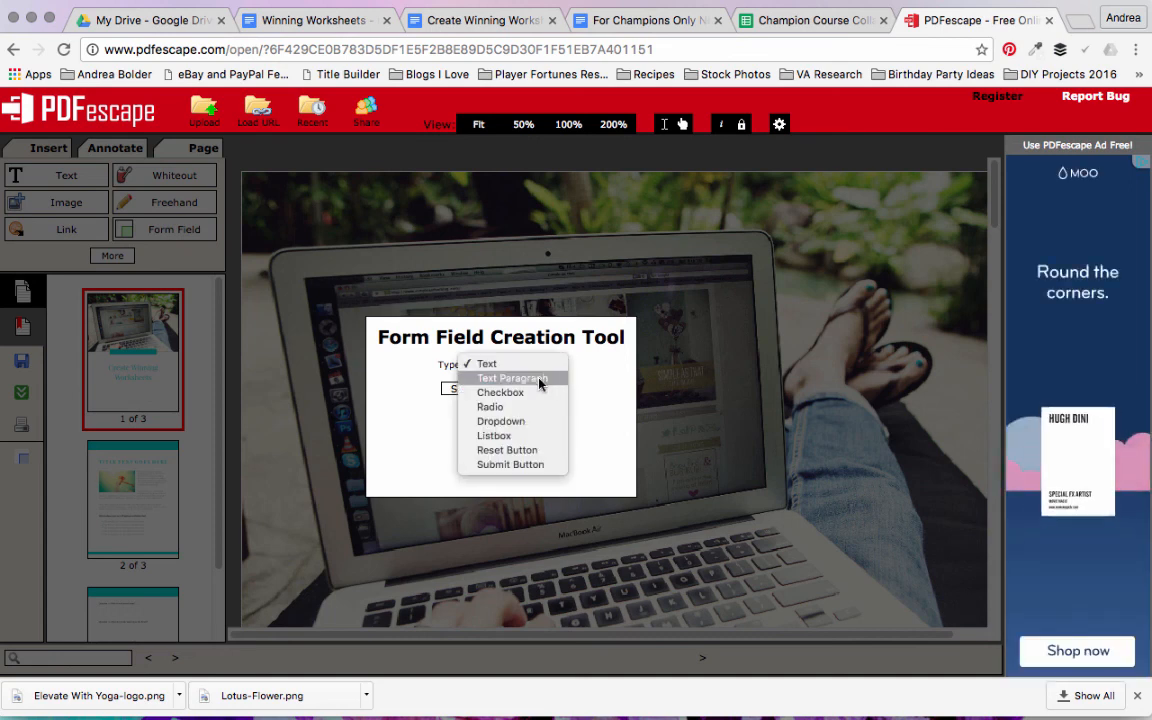
click(539, 379)
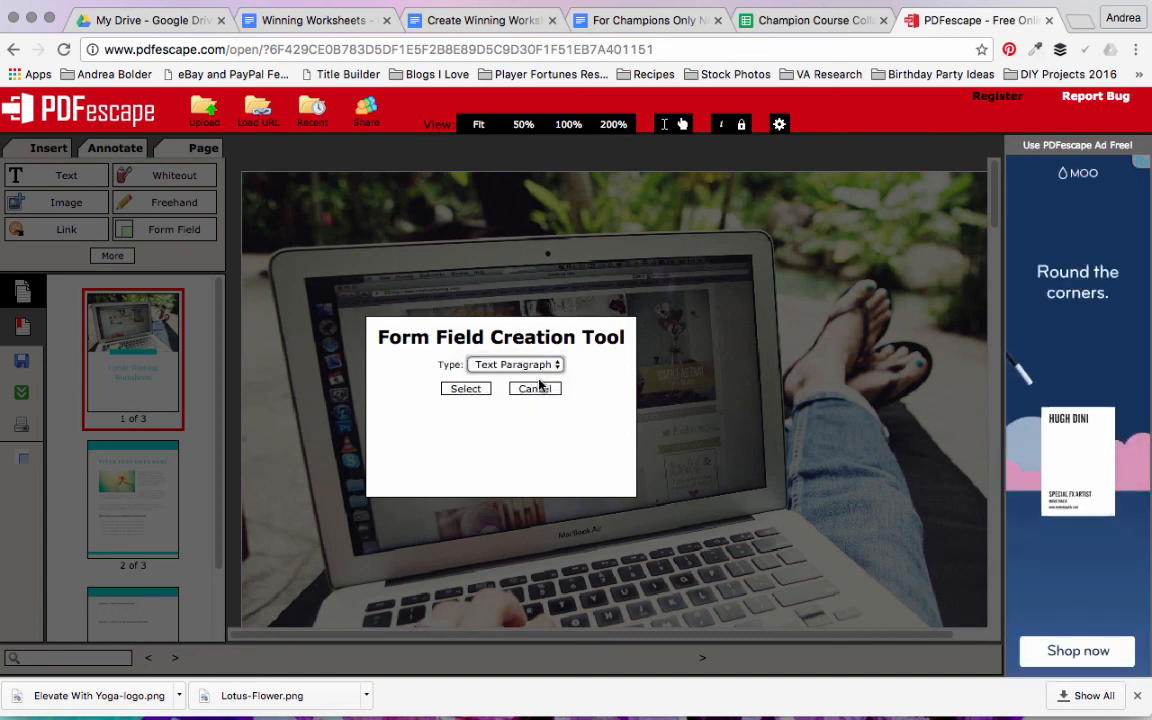
click(473, 390)
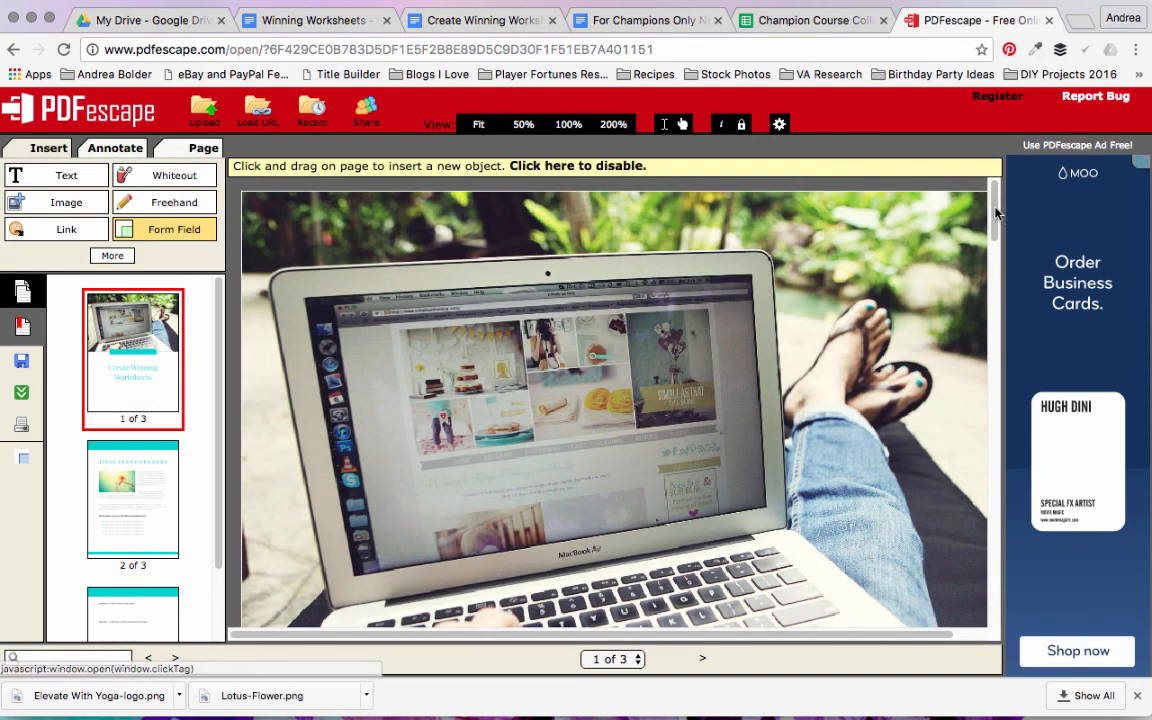
drag(996, 212, 997, 510)
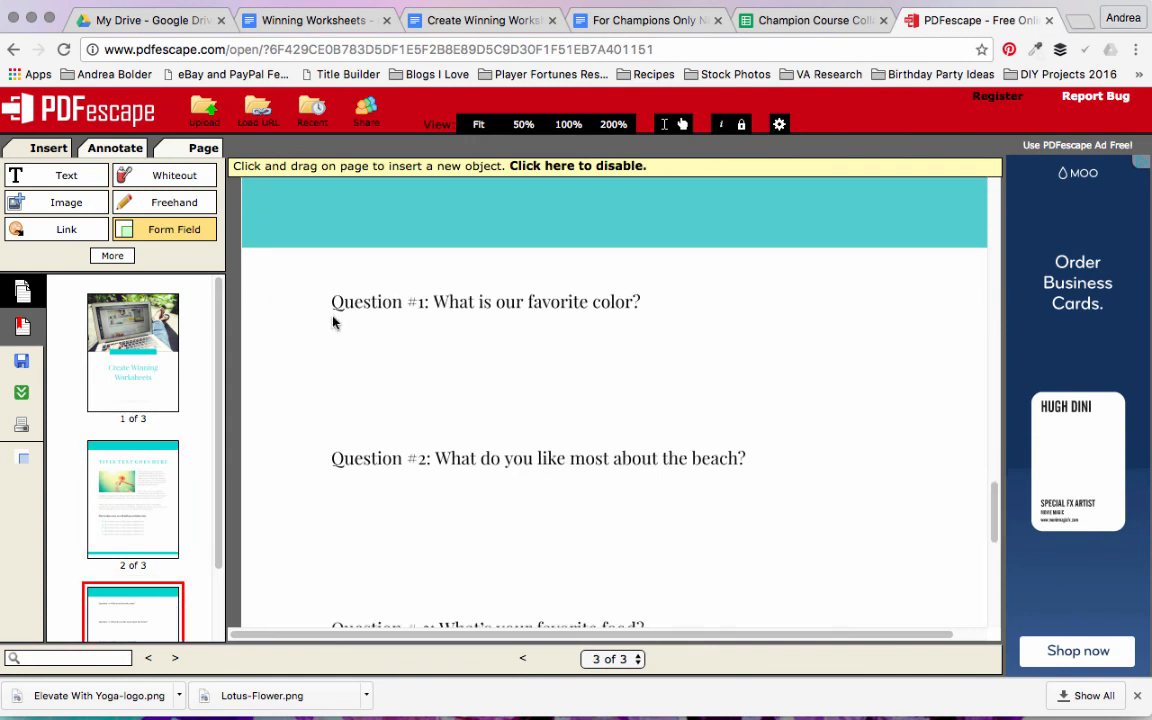
mouse_move(333, 313)
mouse_down()
mouse_move(753, 320)
mouse_move(913, 406)
mouse_move(941, 458)
mouse_move(942, 448)
mouse_up()
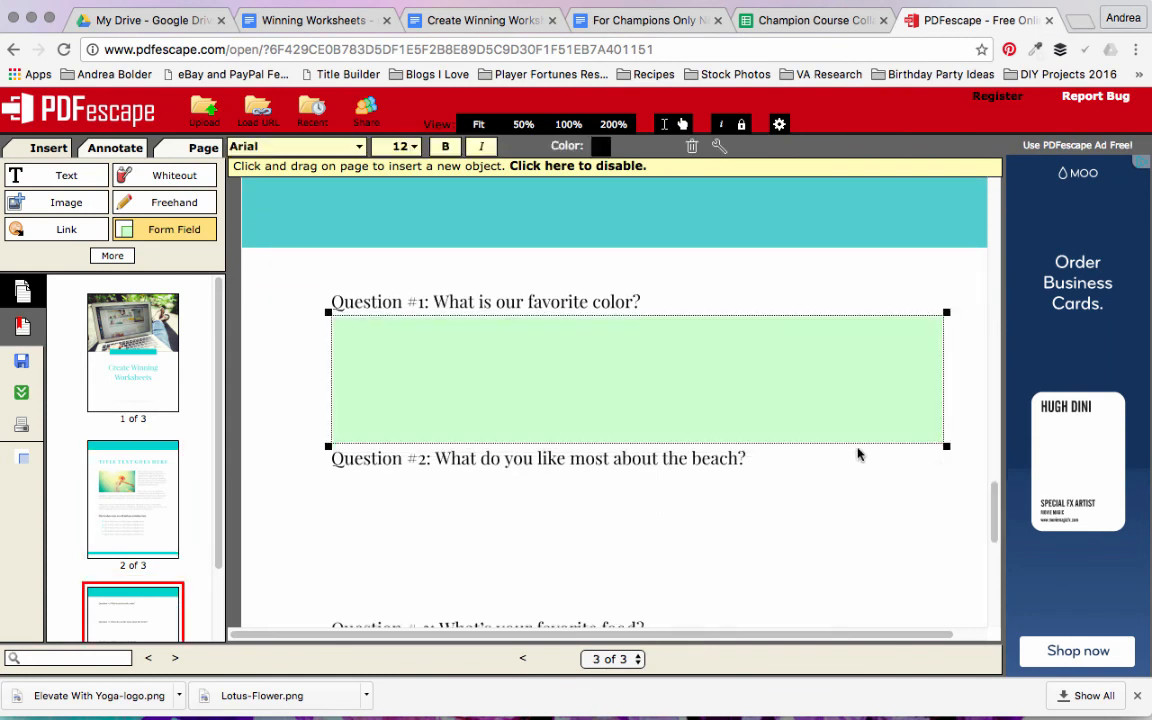
Step: Draw another Text Paragraph form field across the blank space below Question #2
click(995, 495)
scroll(995, 498, down, 2)
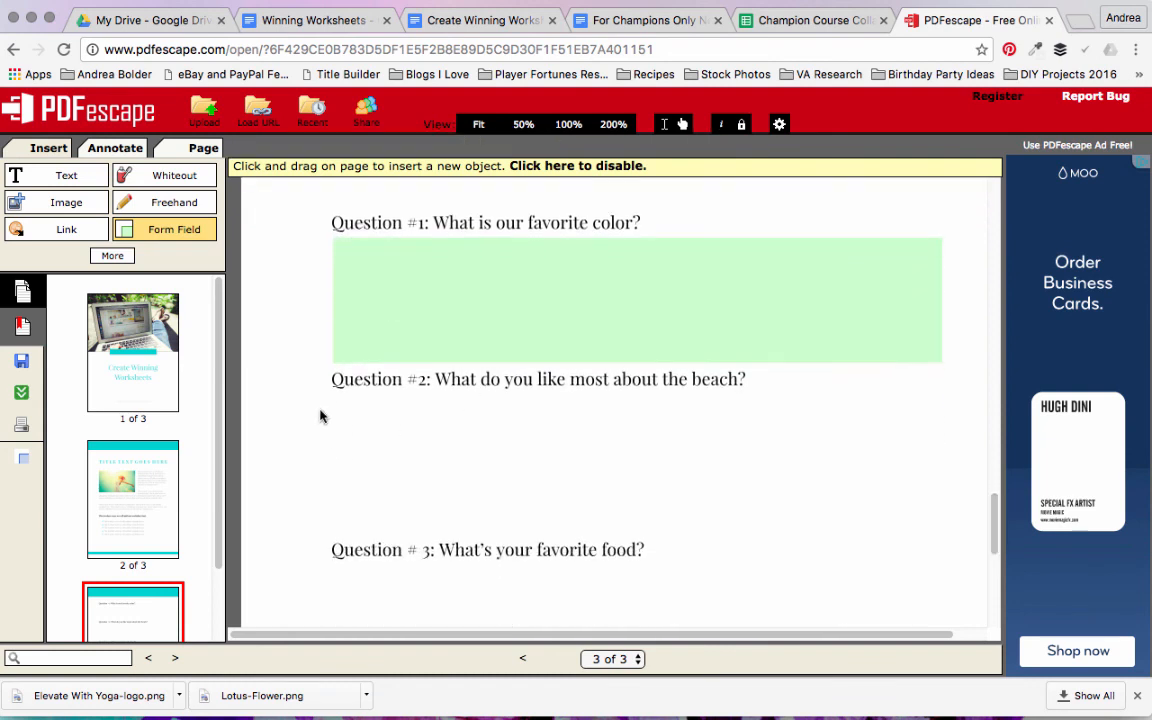
drag(338, 397, 981, 451)
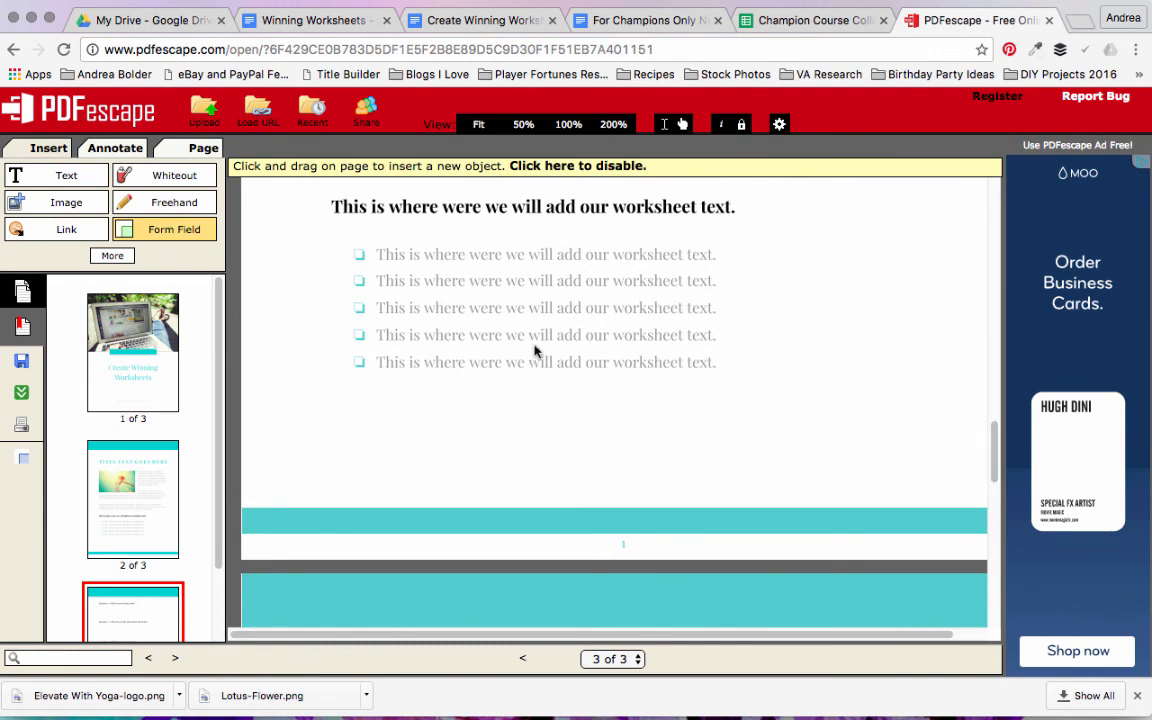
Step: Add a Checkbox form field on page 2, sized to cover the first bullet square of the list
click(165, 231)
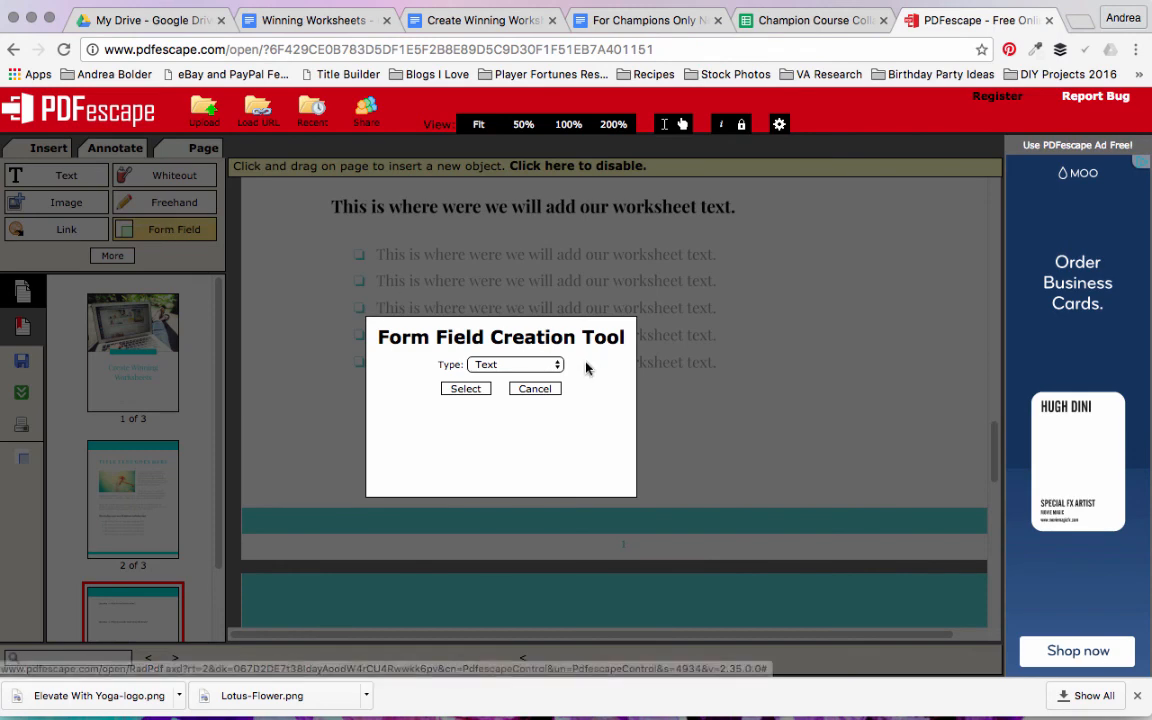
click(558, 366)
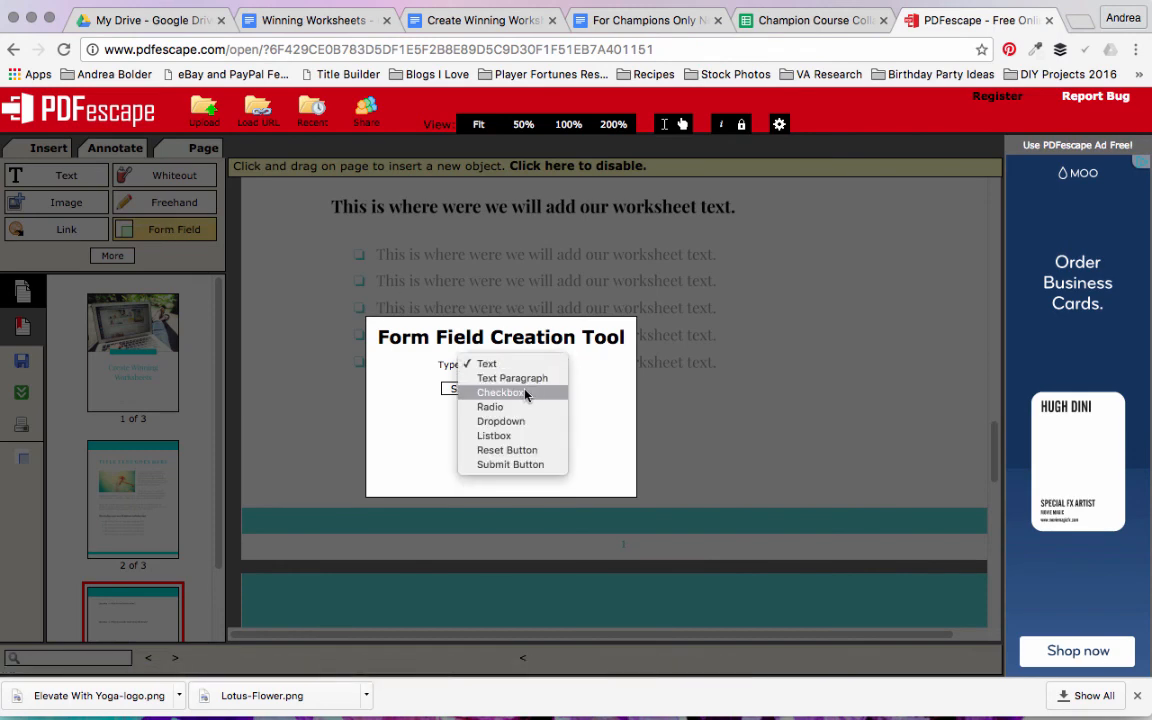
click(527, 393)
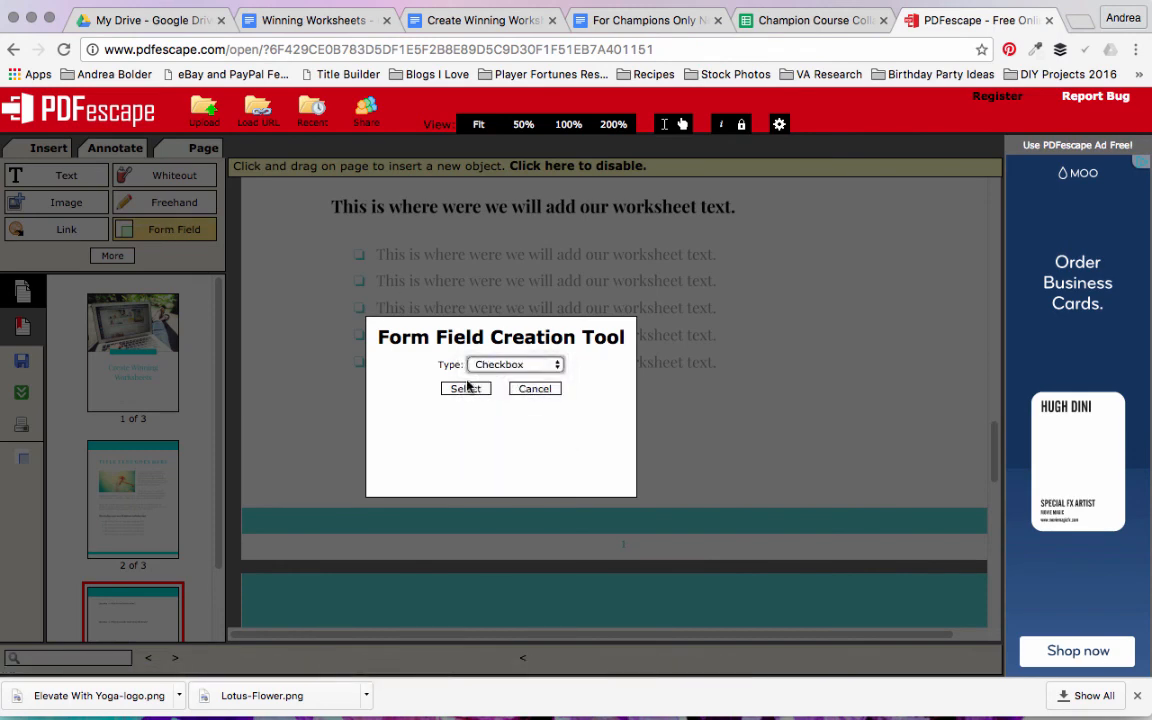
click(465, 389)
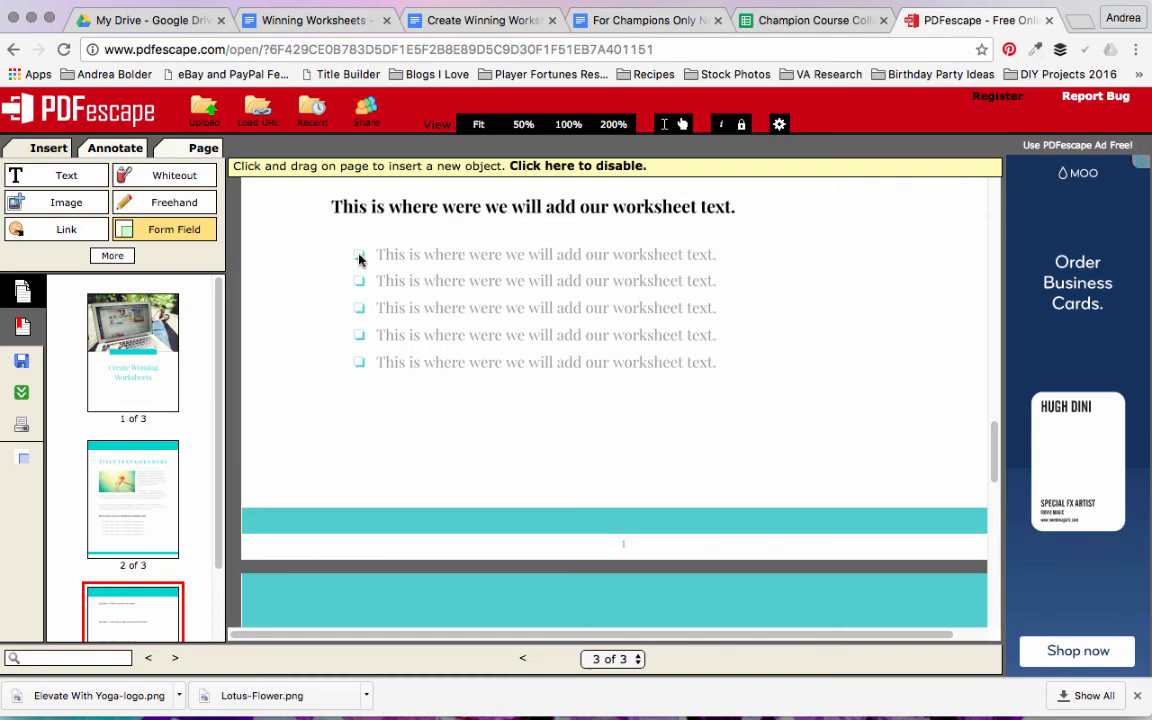
mouse_move(353, 250)
mouse_down()
mouse_move(390, 285)
mouse_move(350, 246)
mouse_up()
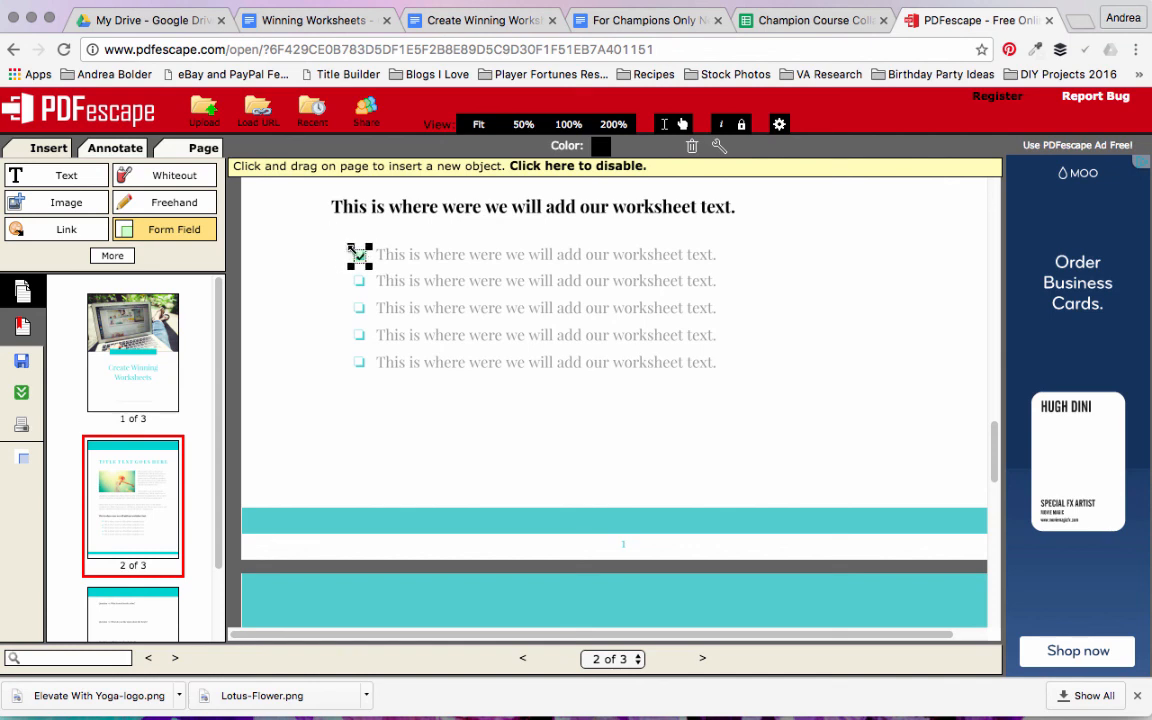
Step: Add a second checkbox field and shrink it to fit over the second bullet square
click(361, 280)
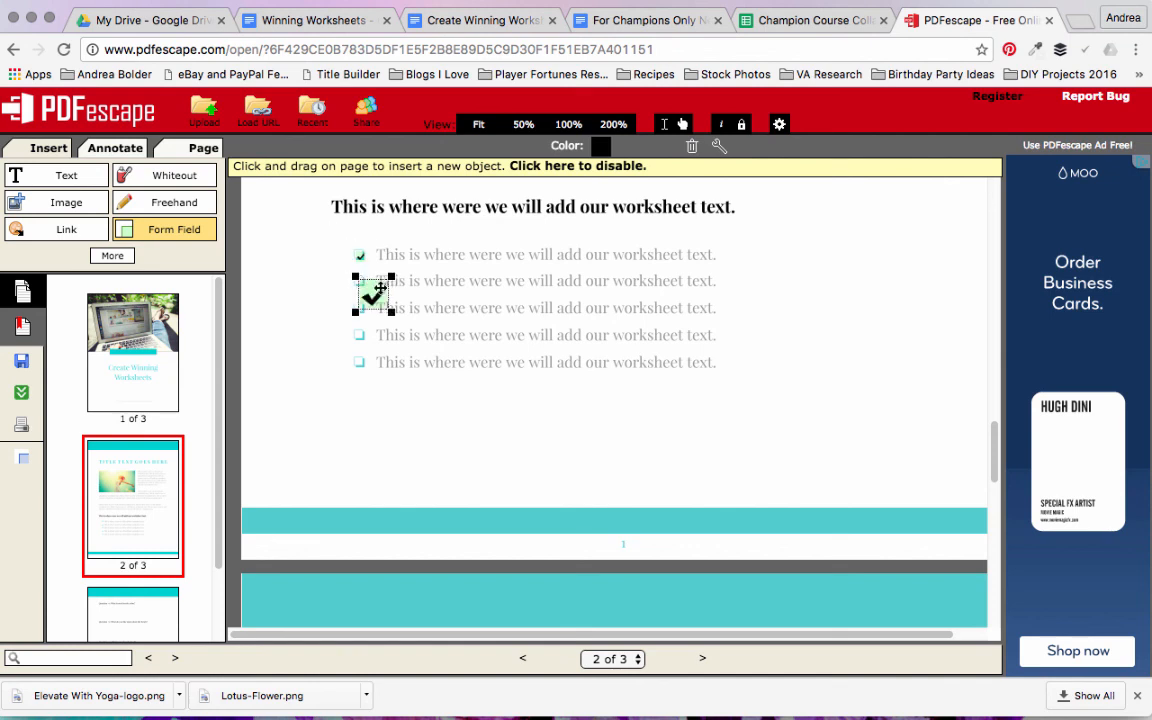
click(387, 297)
mouse_move(366, 284)
mouse_down()
mouse_move(345, 256)
mouse_move(346, 273)
mouse_up()
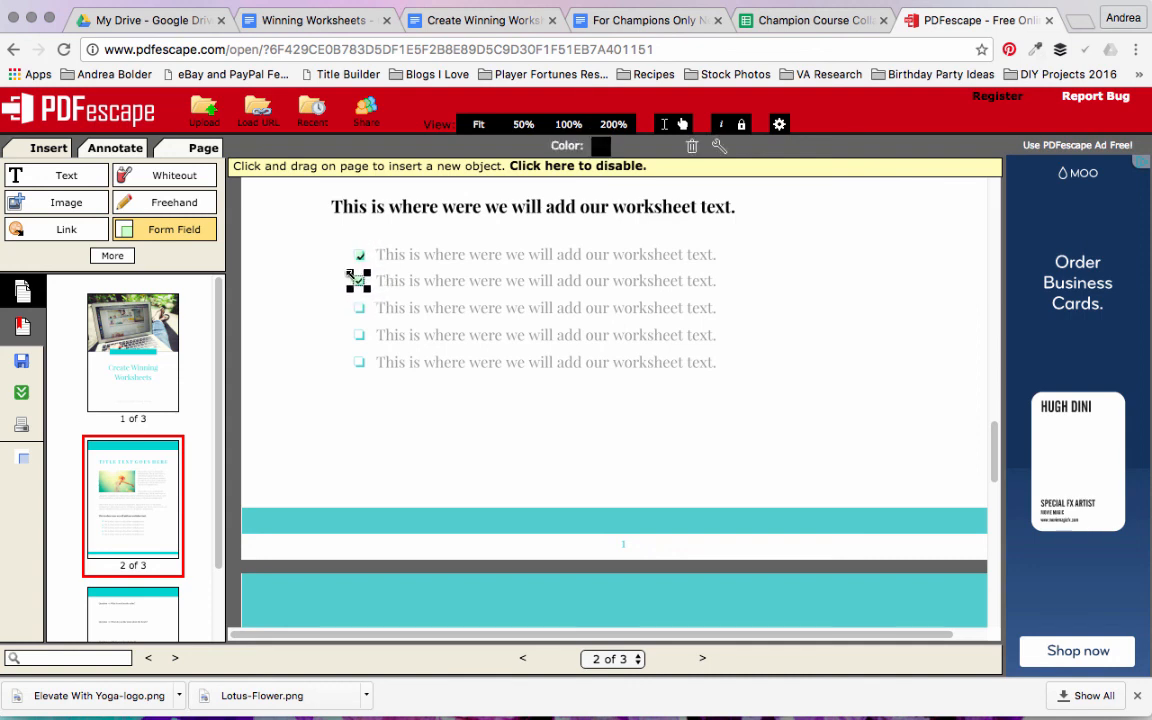
Step: Test the first two checkboxes by toggling them on and off, ending with both cleared
click(358, 256)
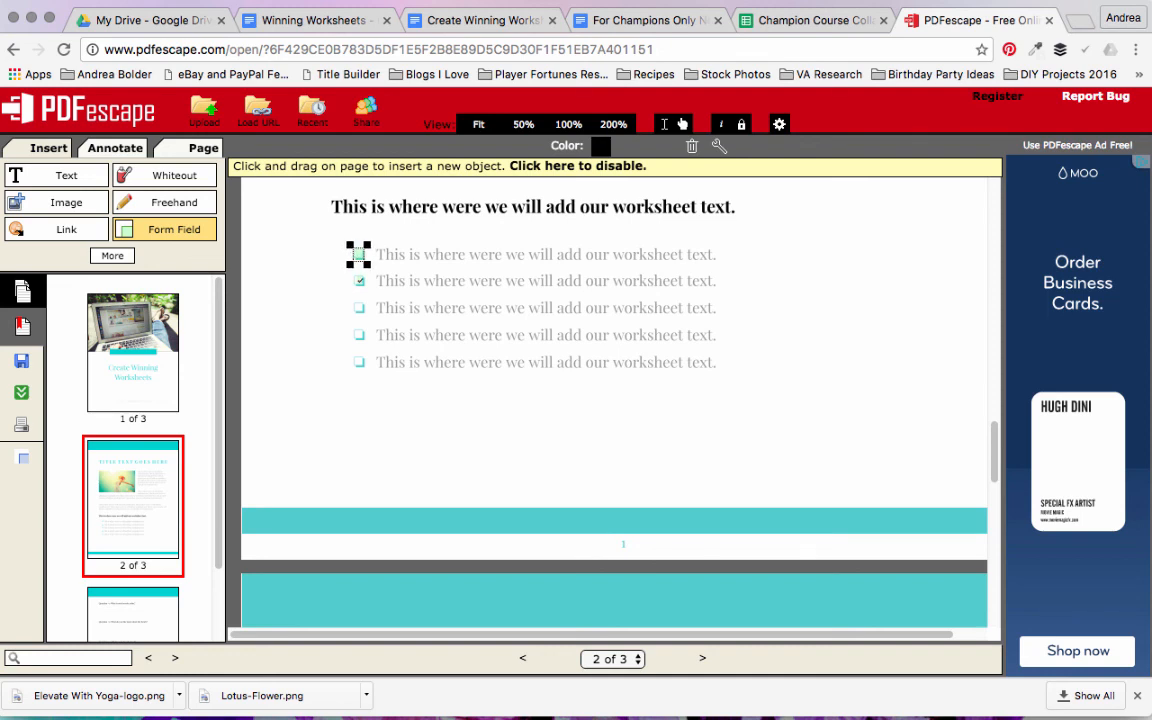
click(359, 281)
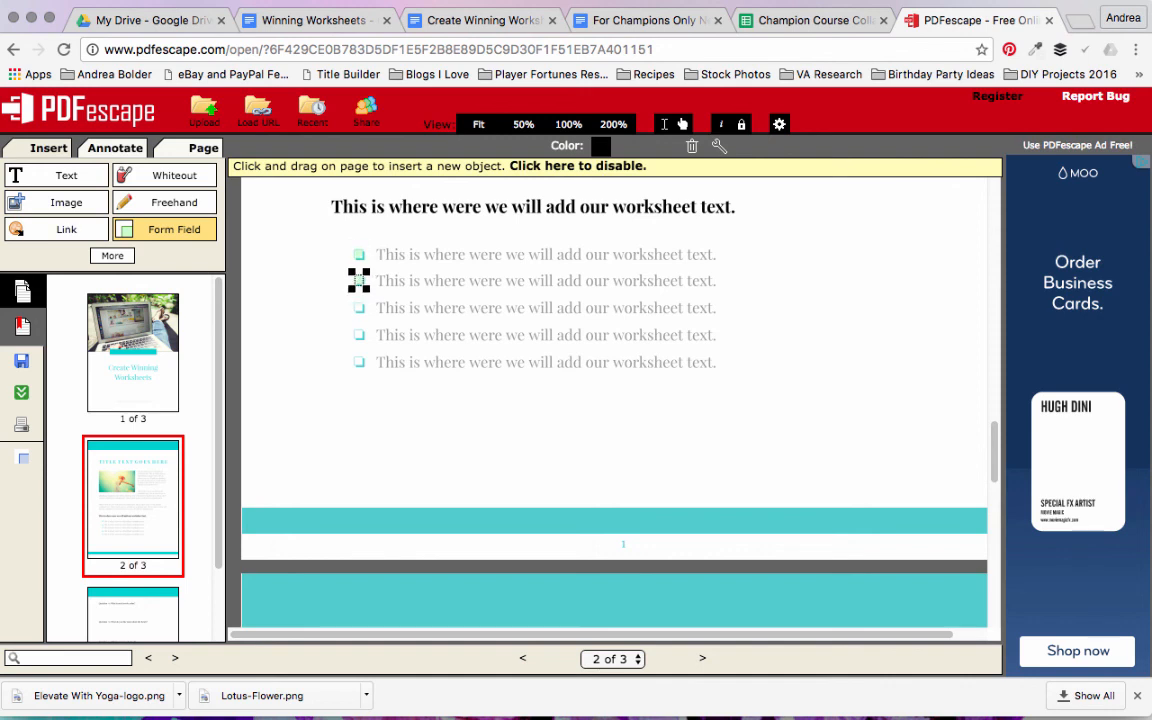
click(359, 255)
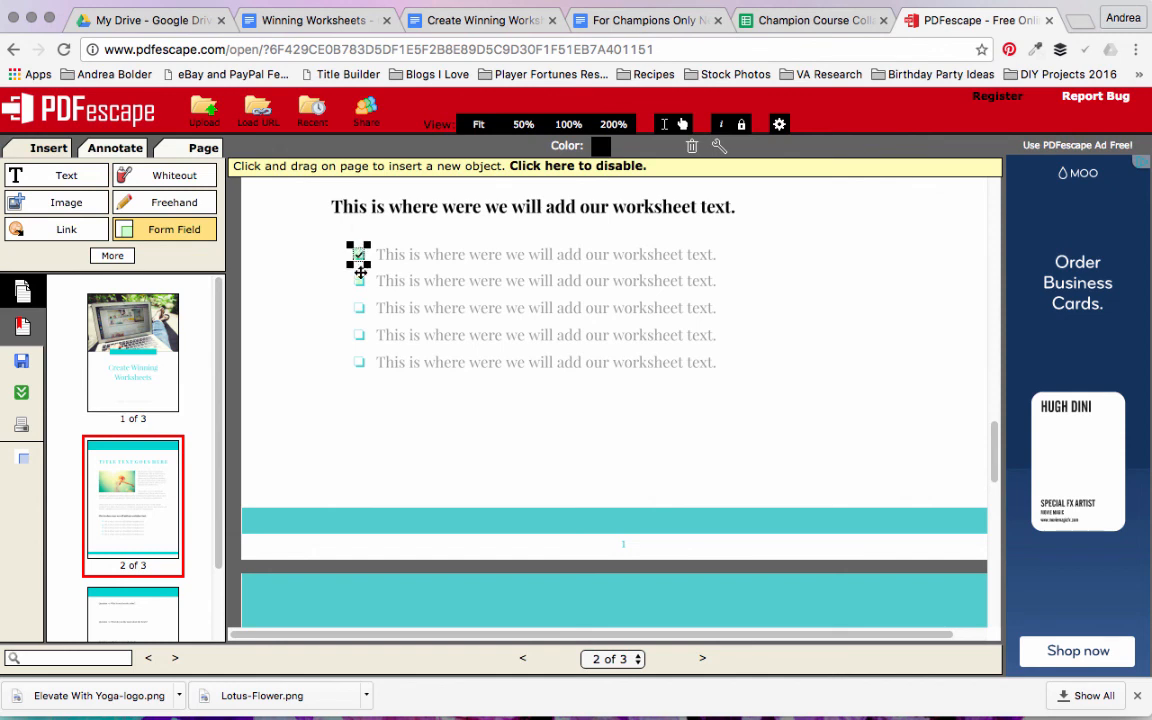
click(359, 279)
click(358, 255)
click(358, 280)
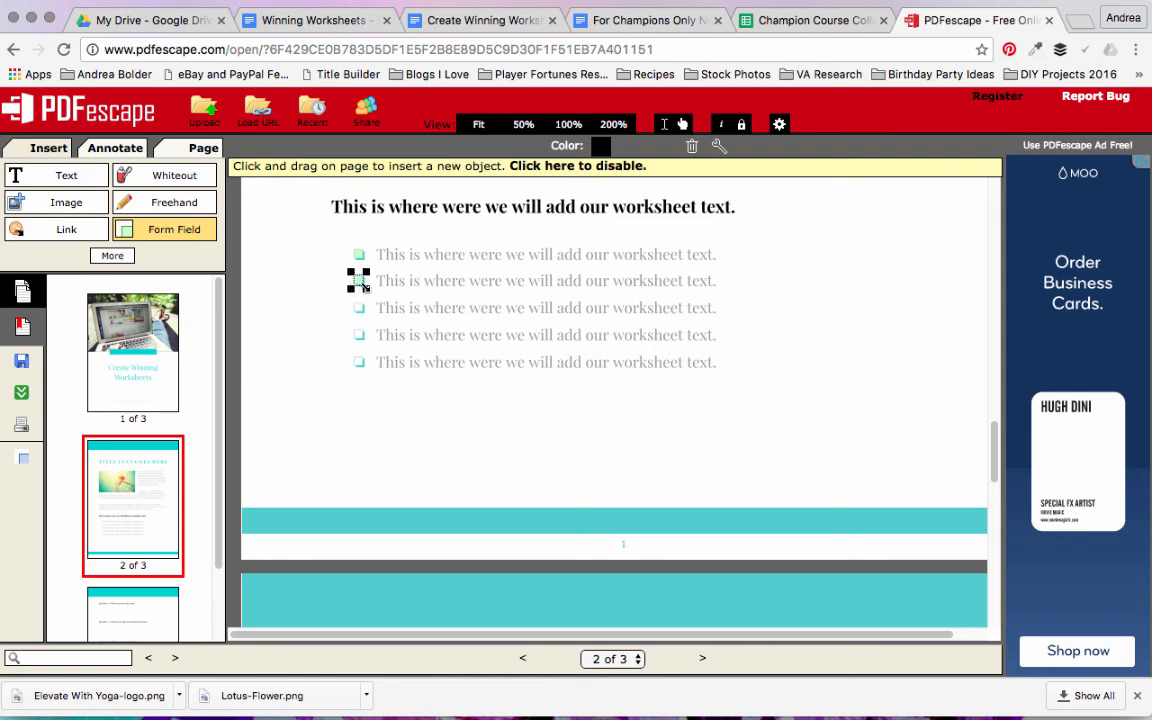
Step: Discard the extra checkbox field placed accidentally over the list text, and save and download the fillable PDF
click(403, 302)
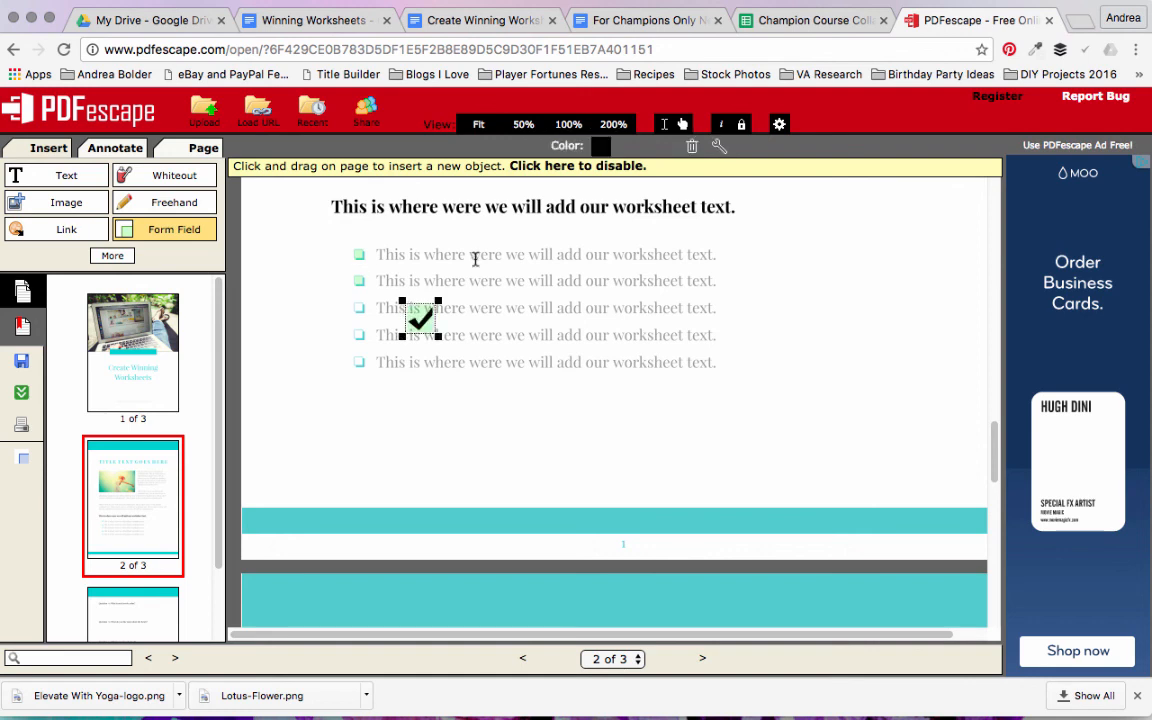
click(690, 146)
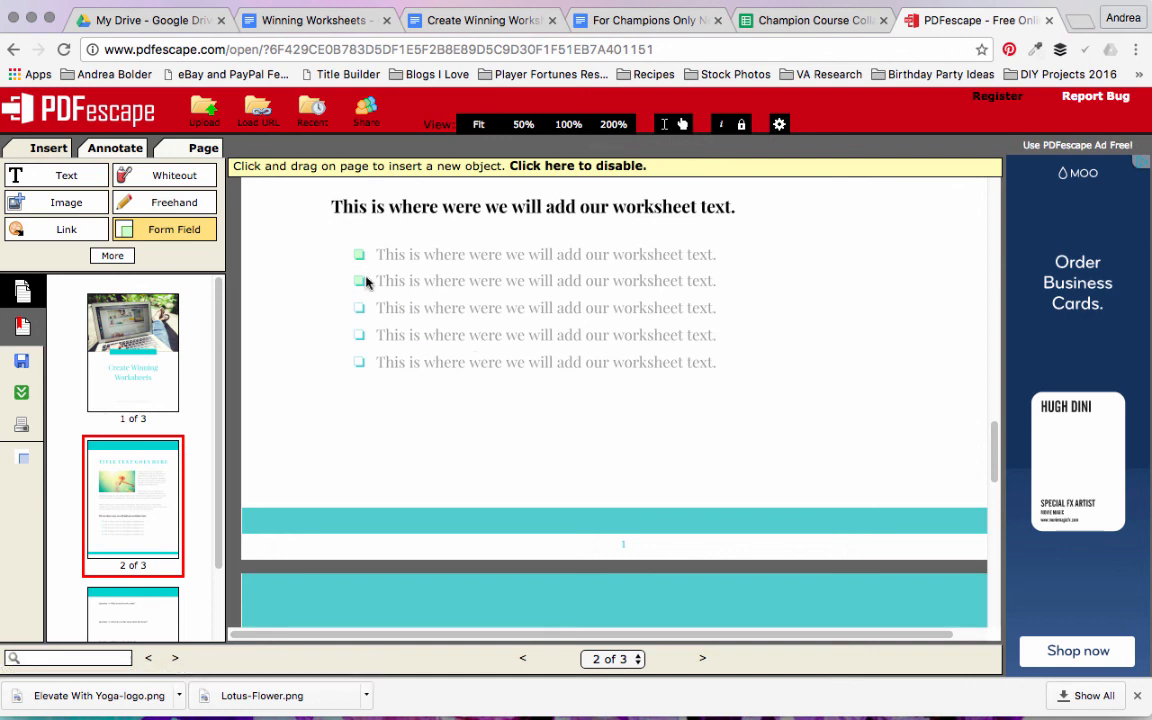
drag(993, 456, 993, 449)
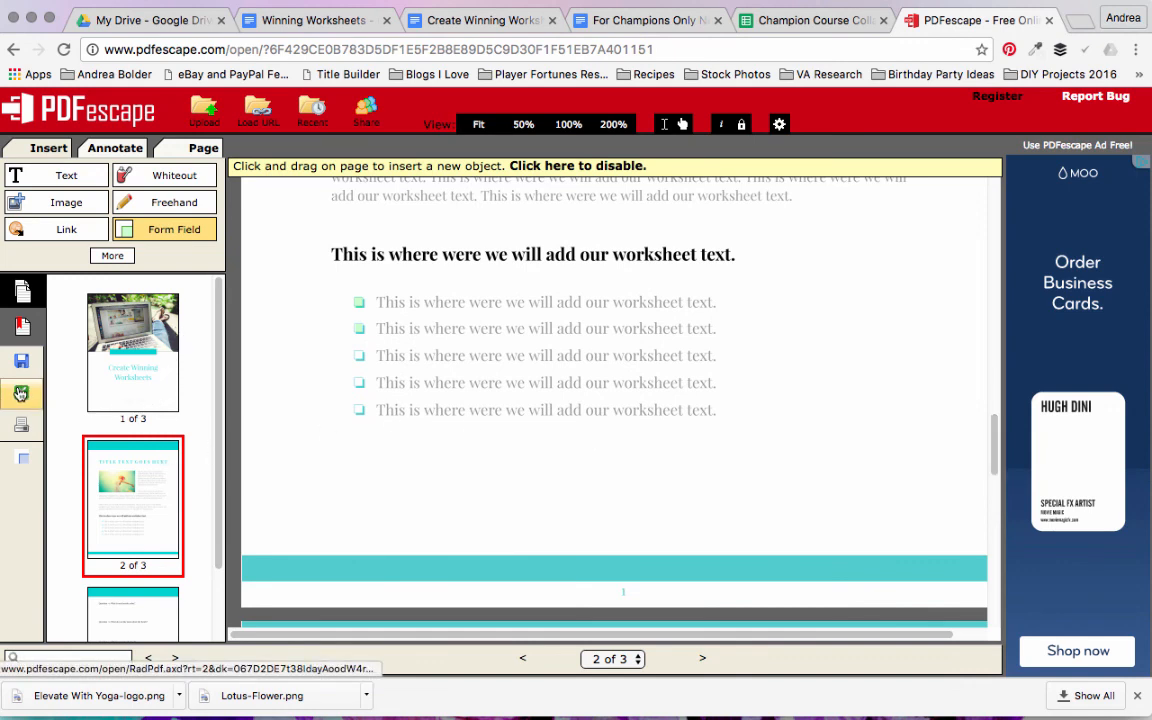
click(21, 393)
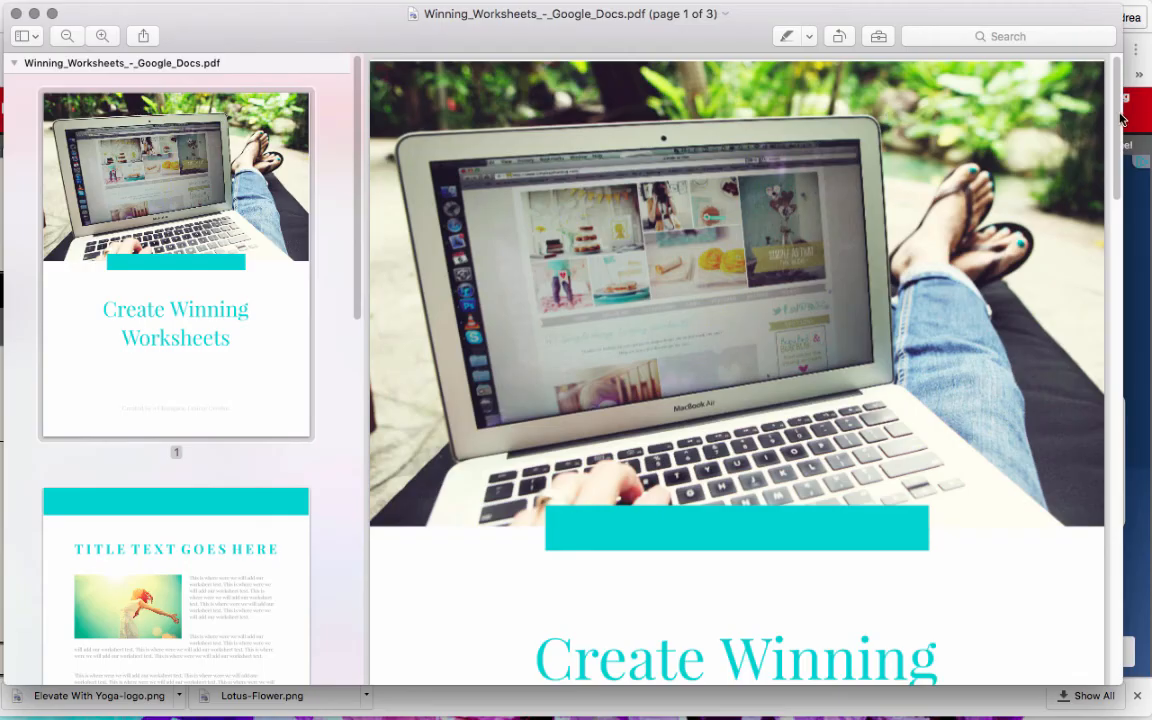
Step: In the downloaded PDF in Preview, fill the field below Question #1 on page 3 with "i can type !! yeah!!!!"
drag(1119, 243, 1114, 508)
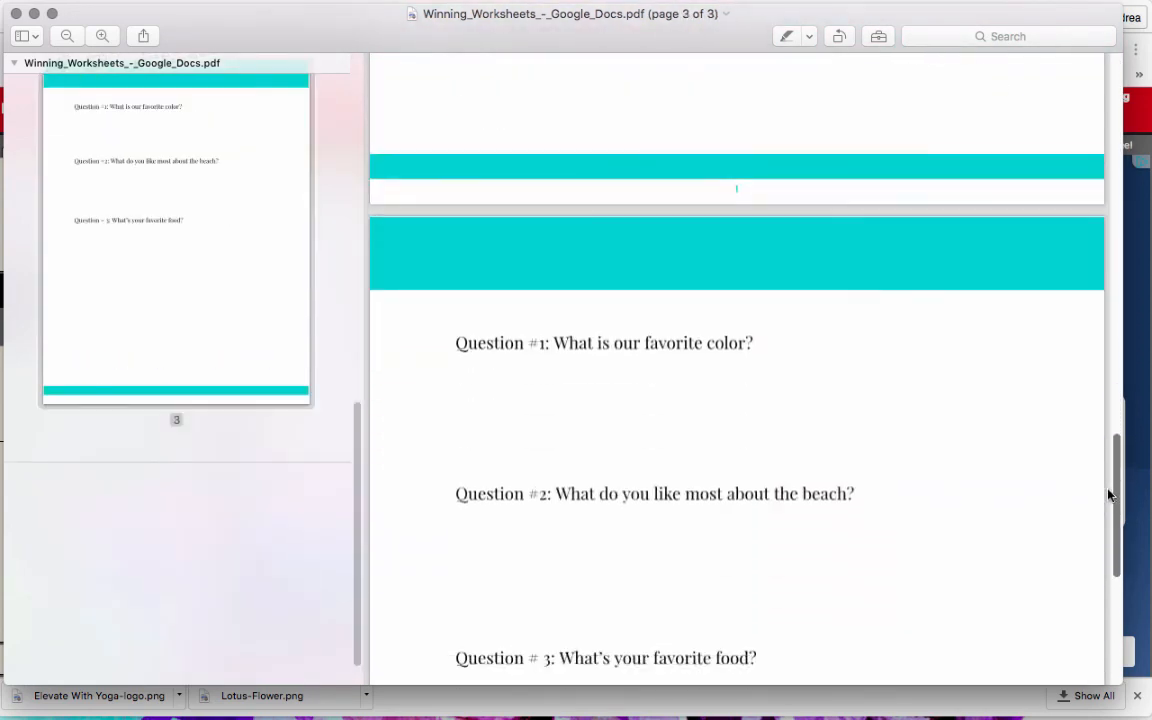
click(571, 400)
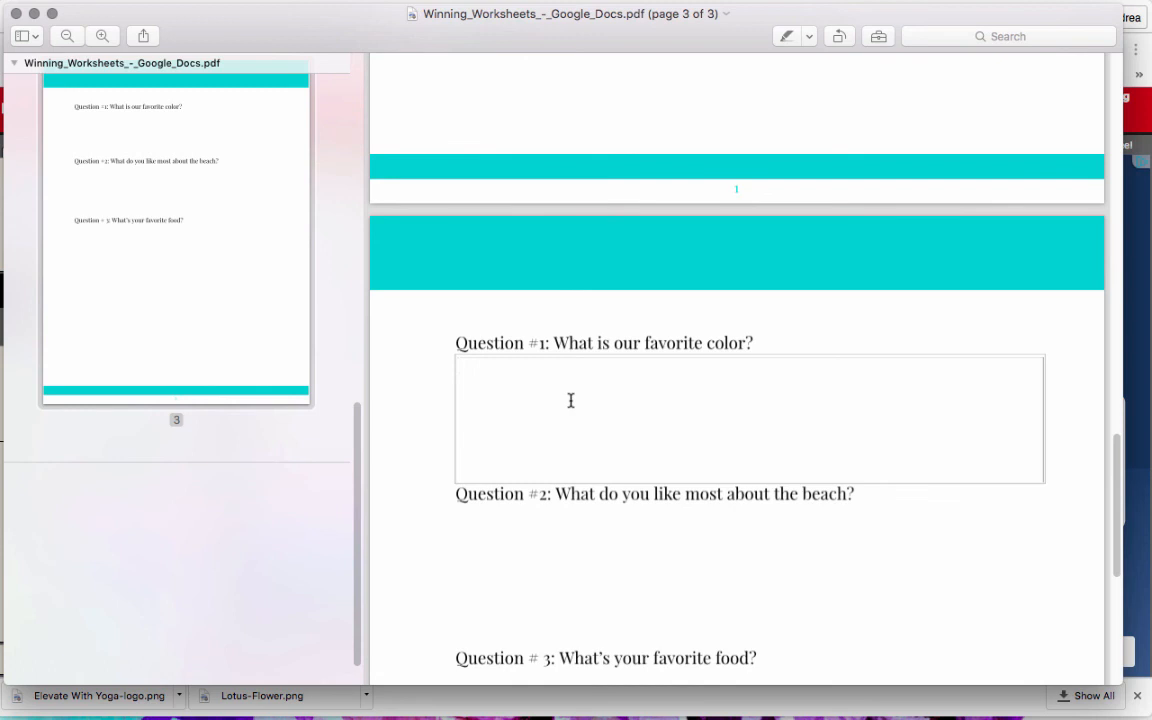
text(i can type !!)
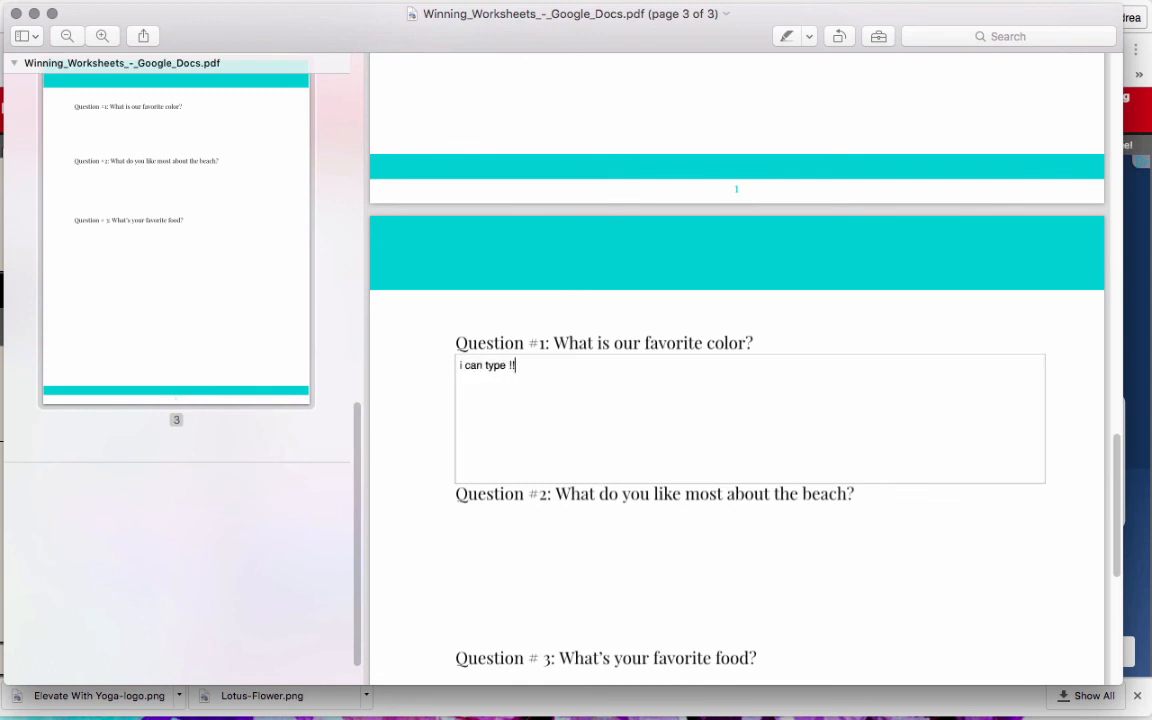
text( yeah!!!!)
Step: Fill the field below Question #2 with "I can type!!"
click(540, 545)
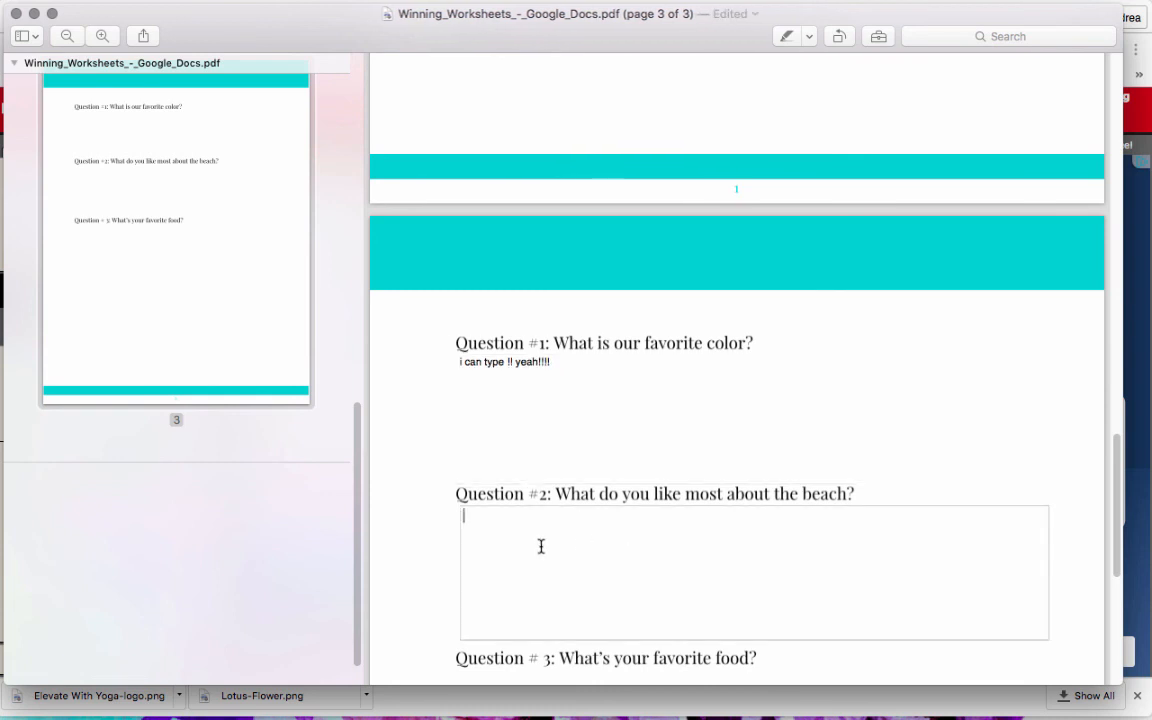
text(I can ty)
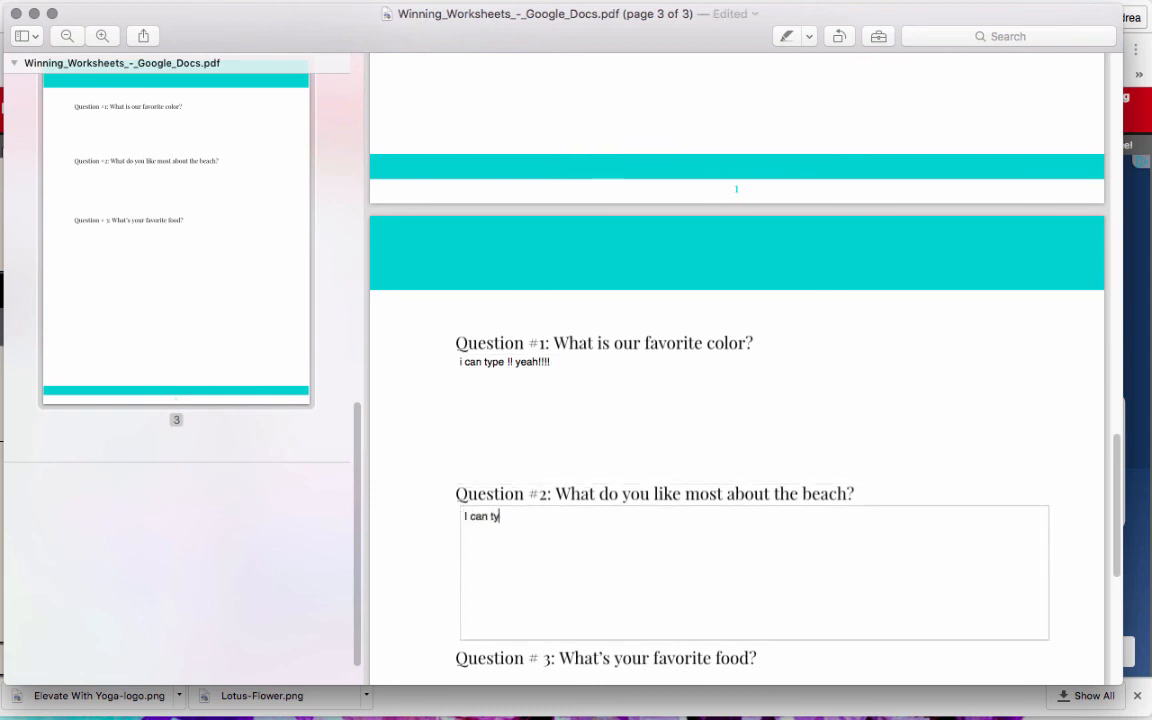
text(pe!!)
Step: Check whether the blank area below Question #3 accepts any input
scroll(1113, 458, down, 5)
click(609, 517)
drag(609, 517, 455, 596)
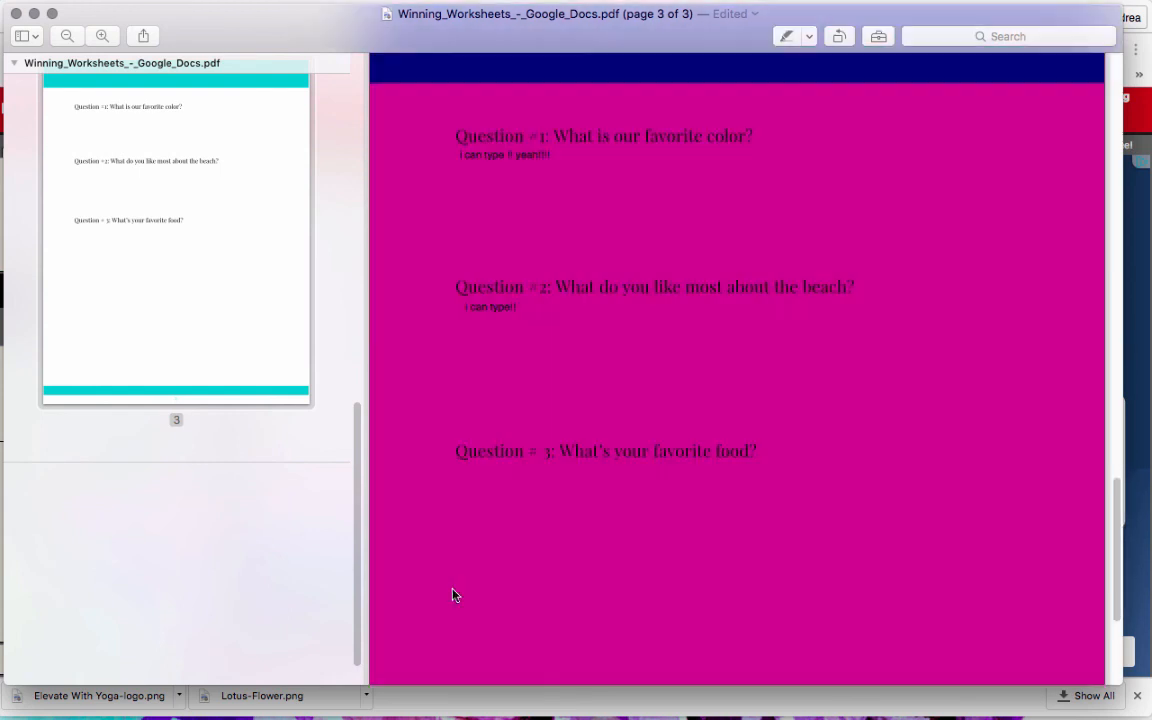
click(535, 607)
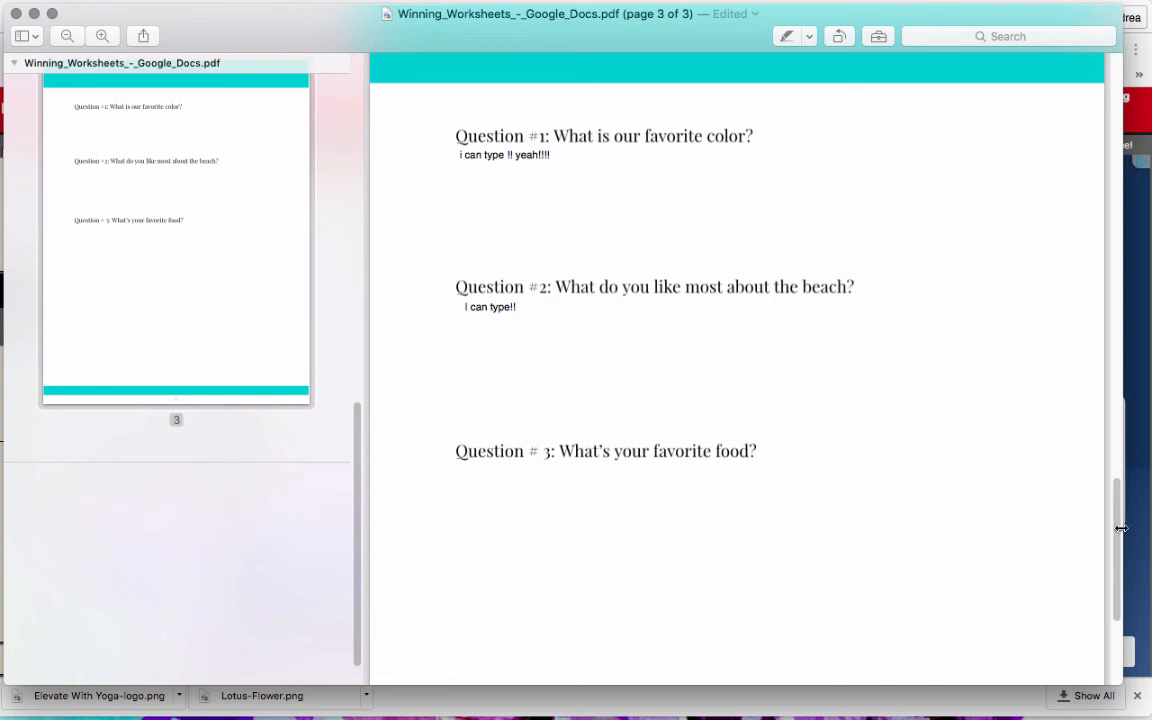
Step: Test the checkboxes of the first two list items on page 2 by toggling them, leaving both cleared
scroll(1119, 525, up, 10)
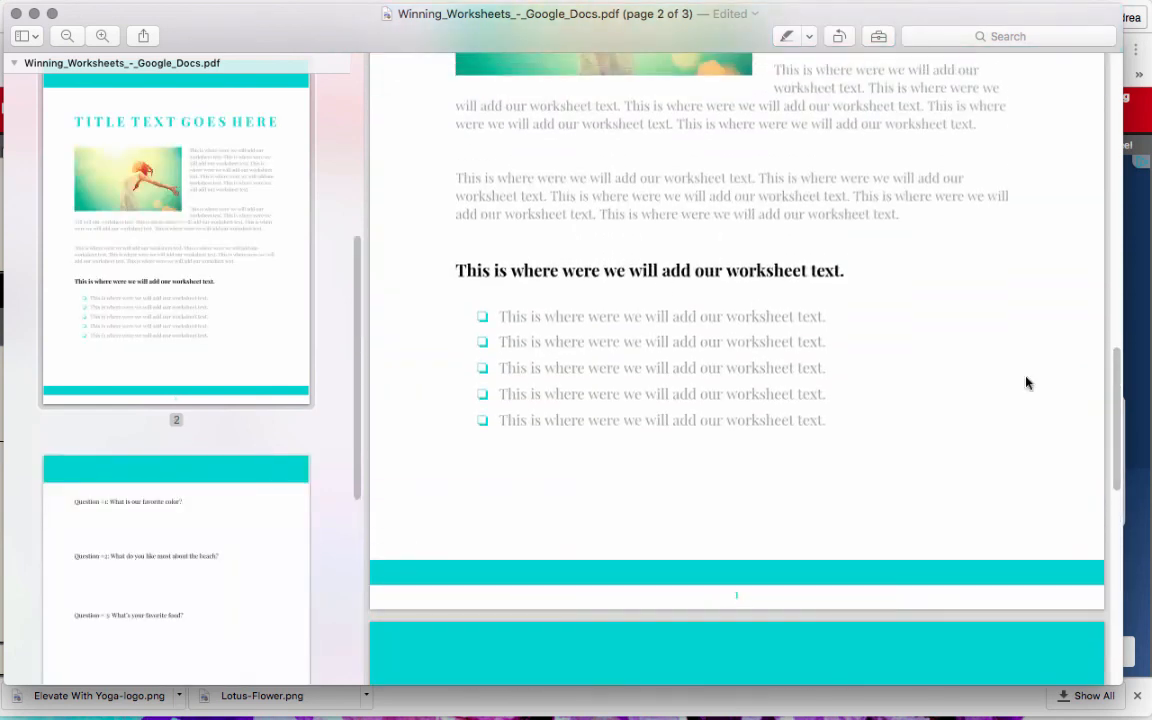
click(483, 317)
click(483, 343)
click(483, 317)
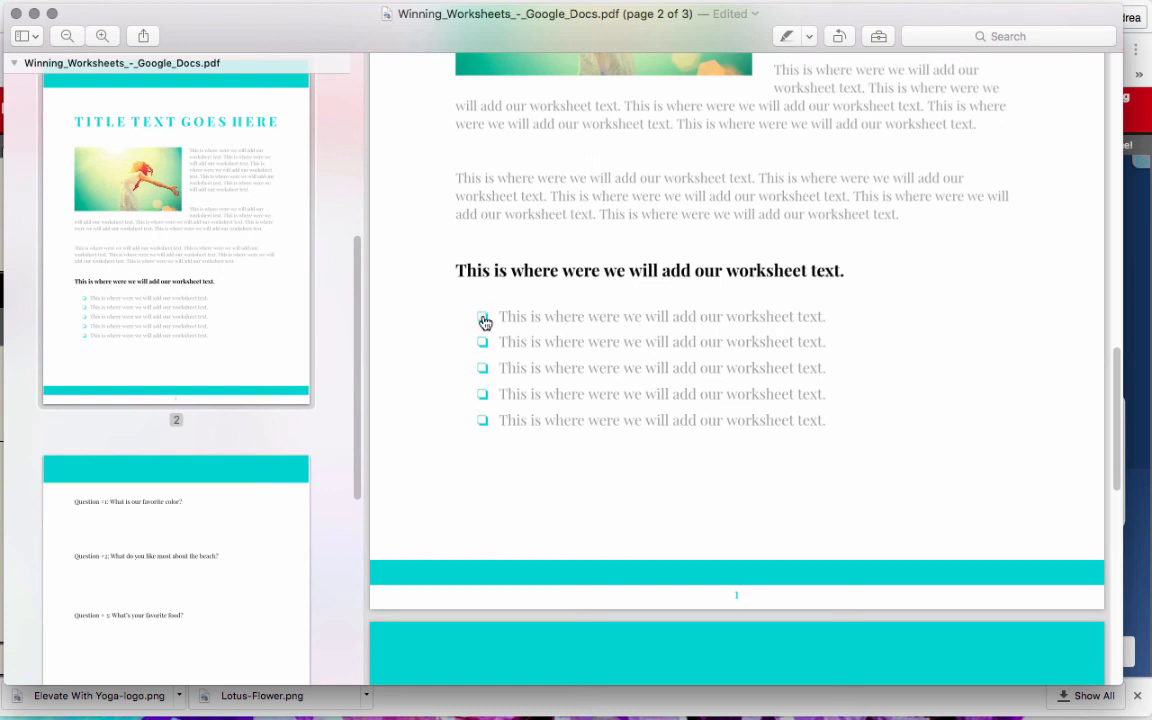